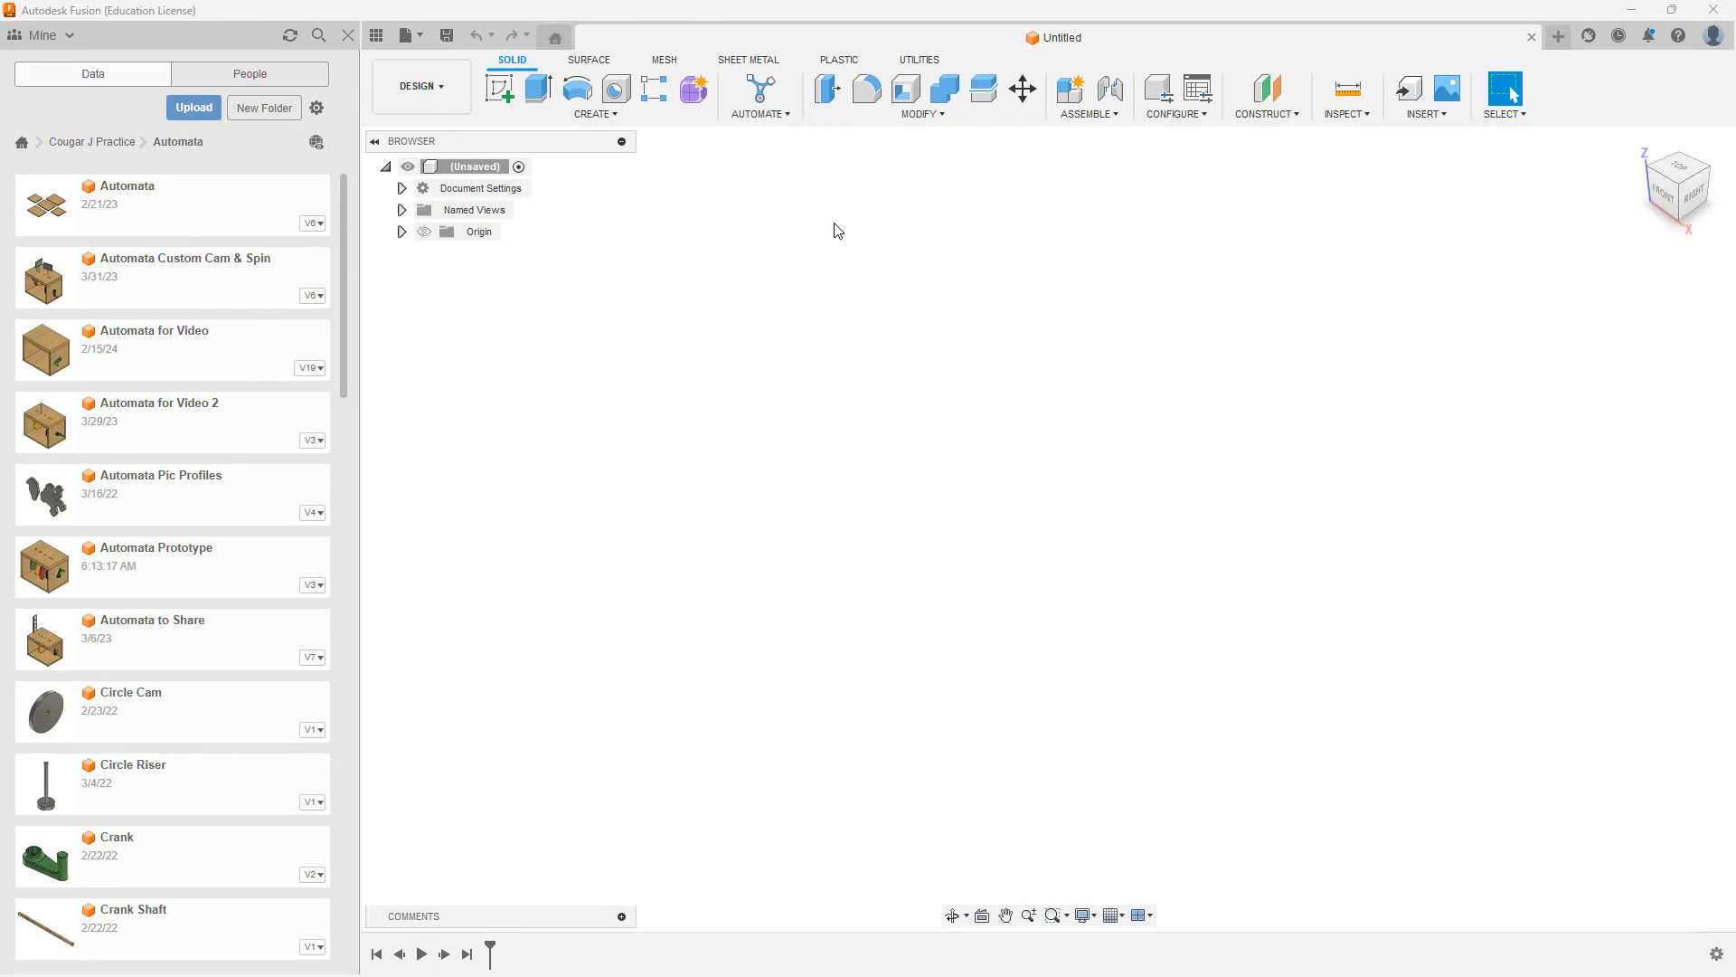
Step: View the Circle Cam design and close it, leaving a new untitled design open
click(170, 719)
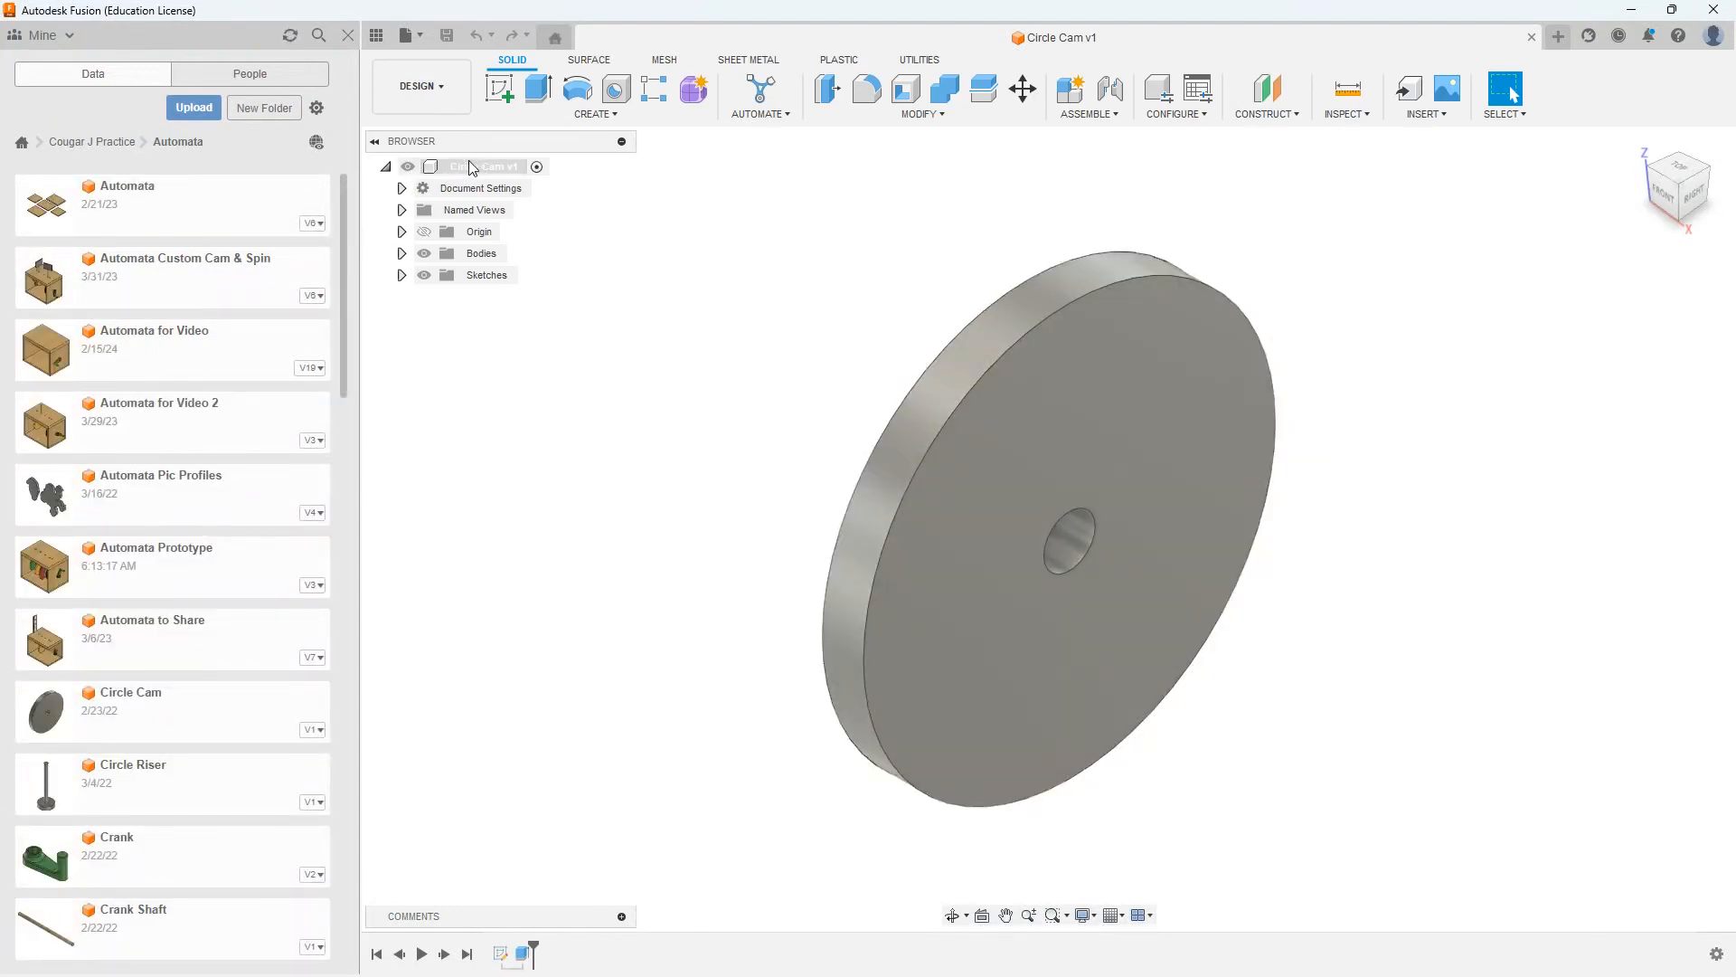
click(1560, 35)
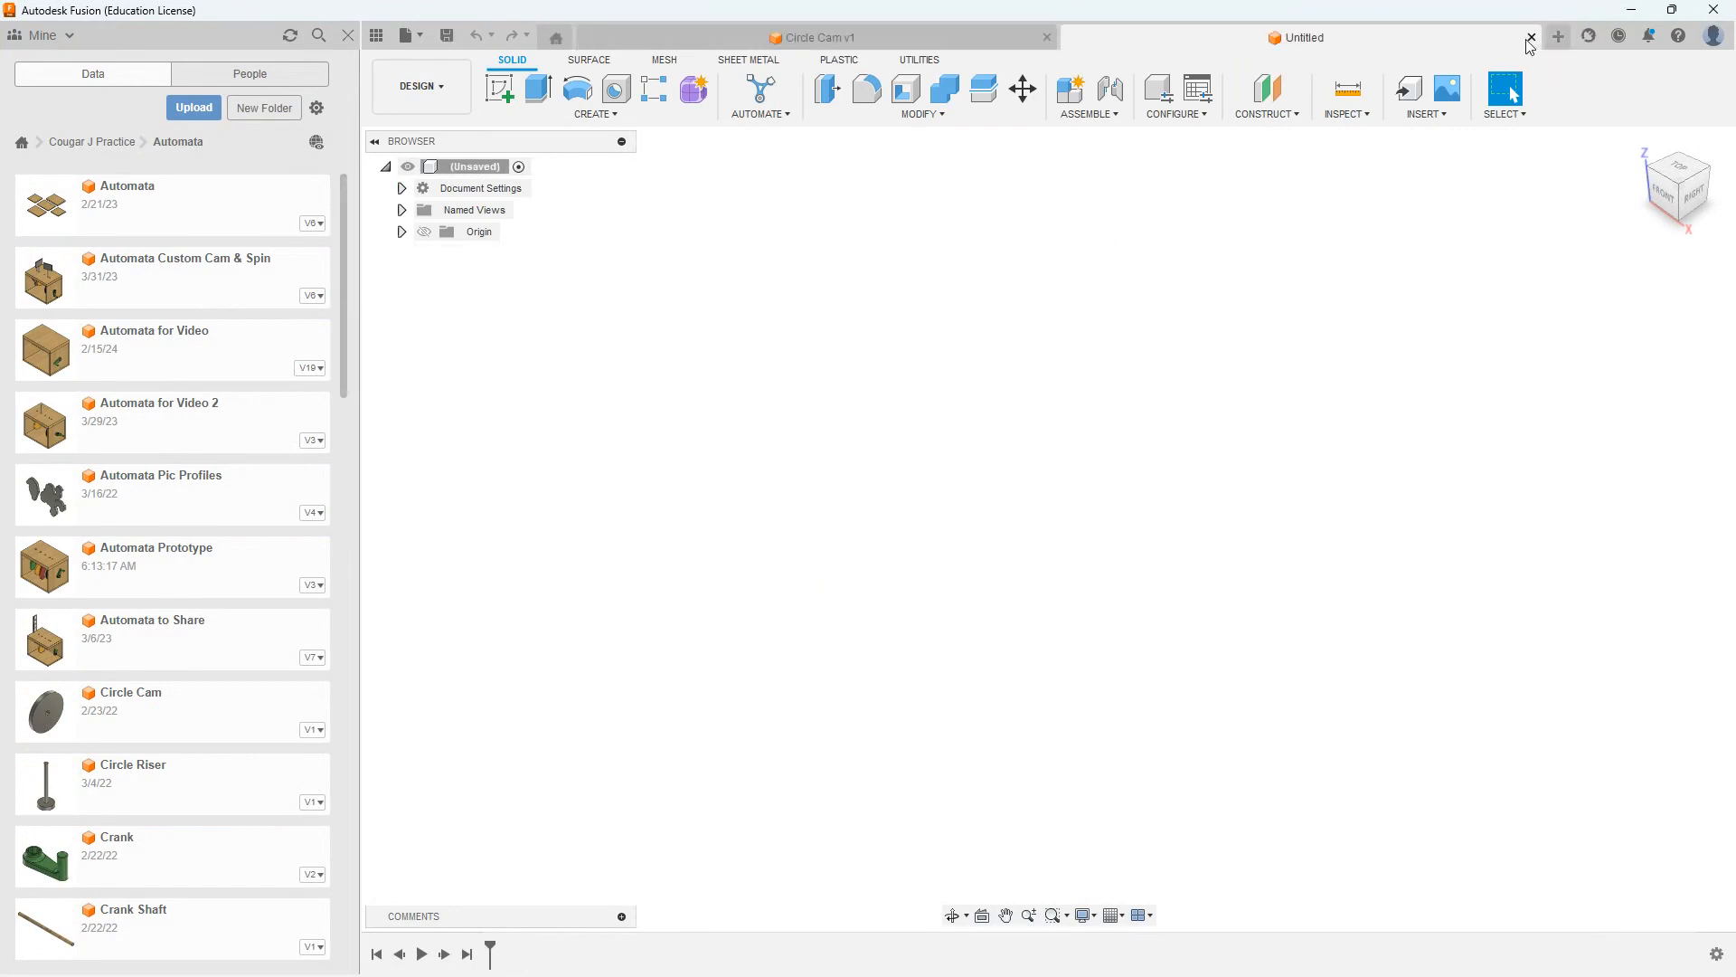
click(1046, 38)
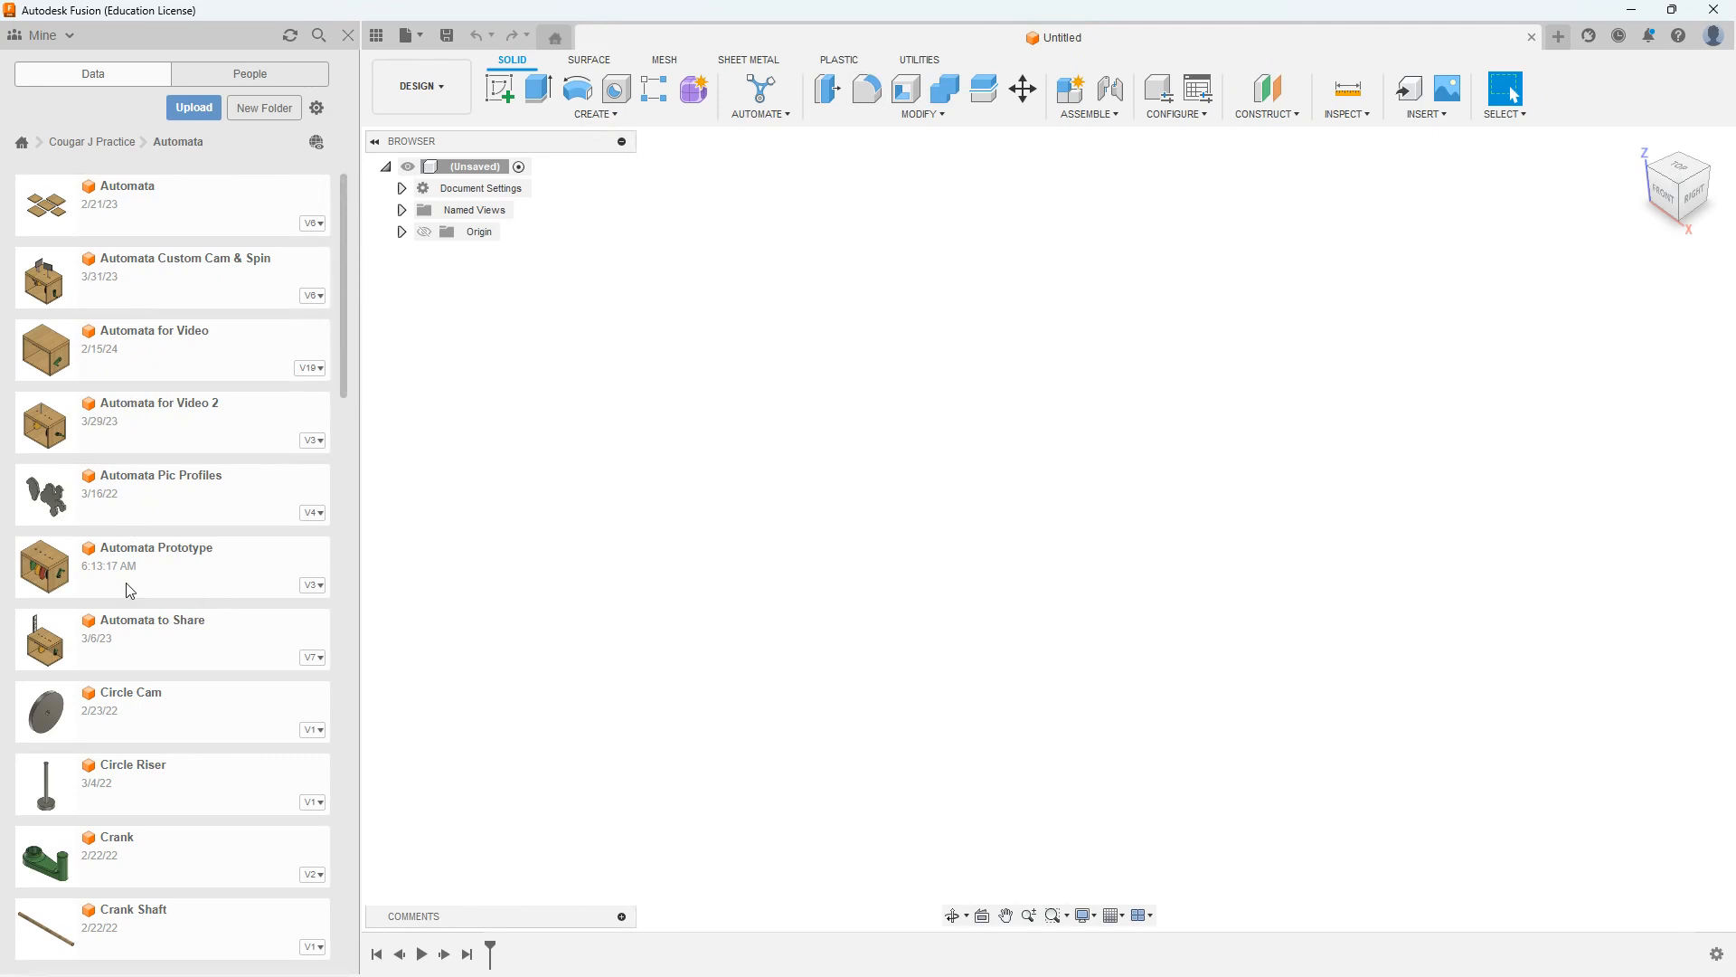
Step: Insert Automata Prototype as a component into the untitled design and discard that design without saving
drag(112, 572, 798, 408)
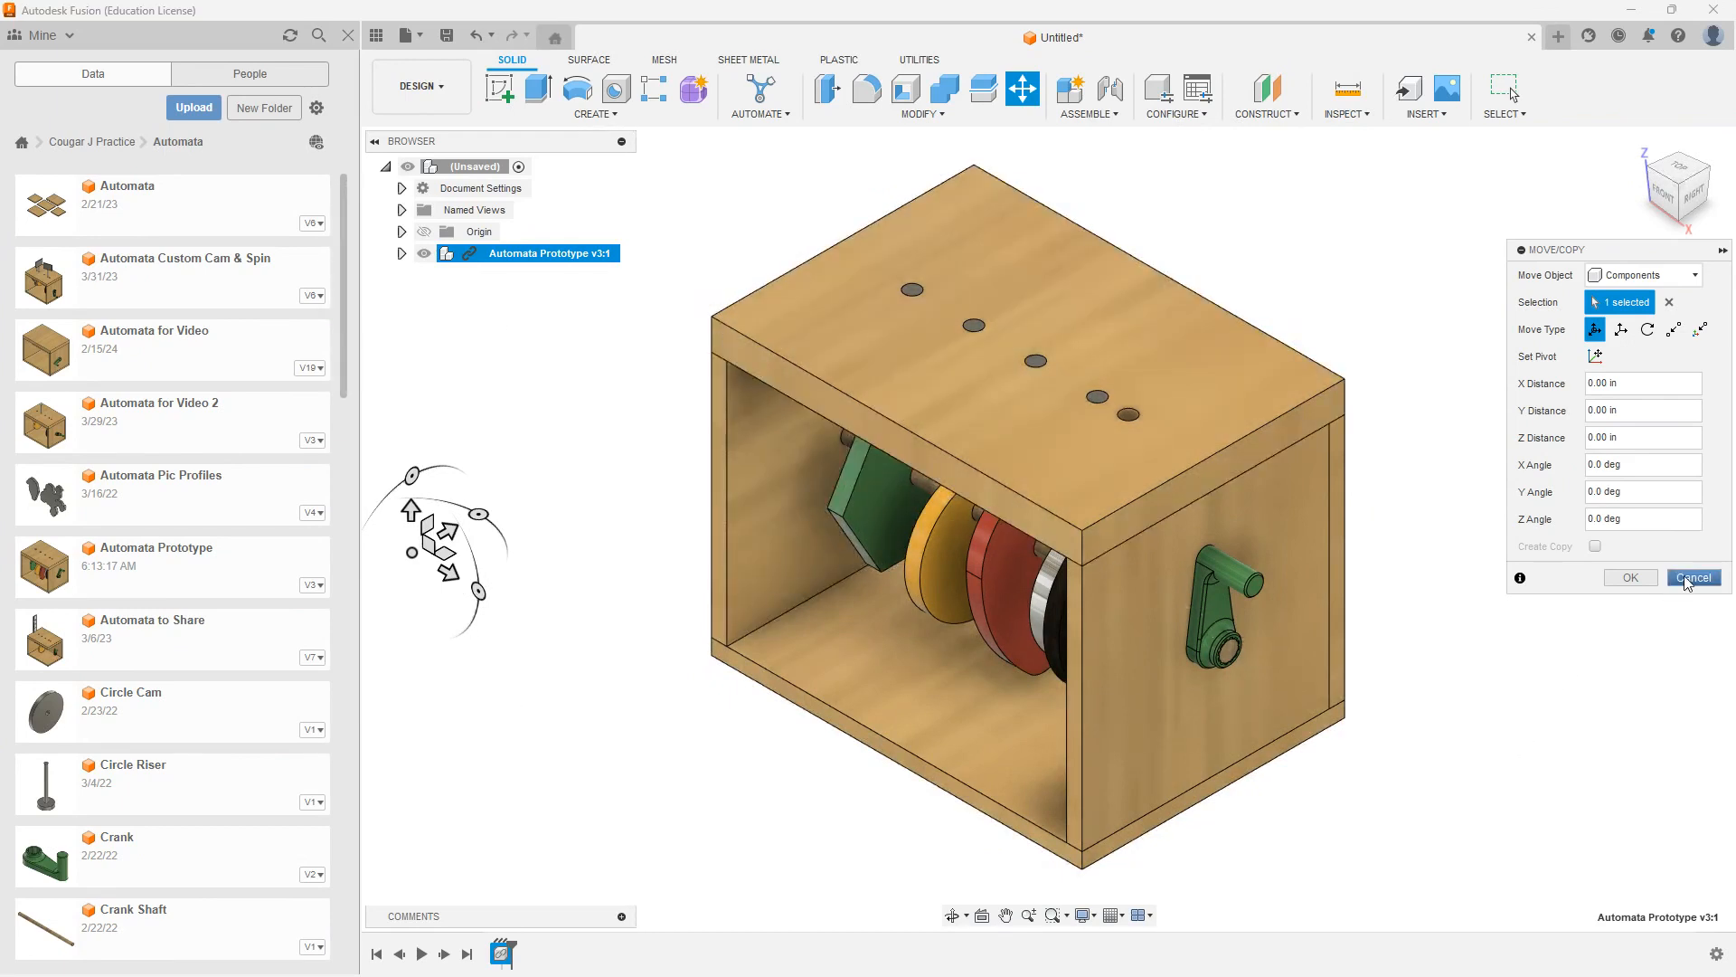
click(1531, 38)
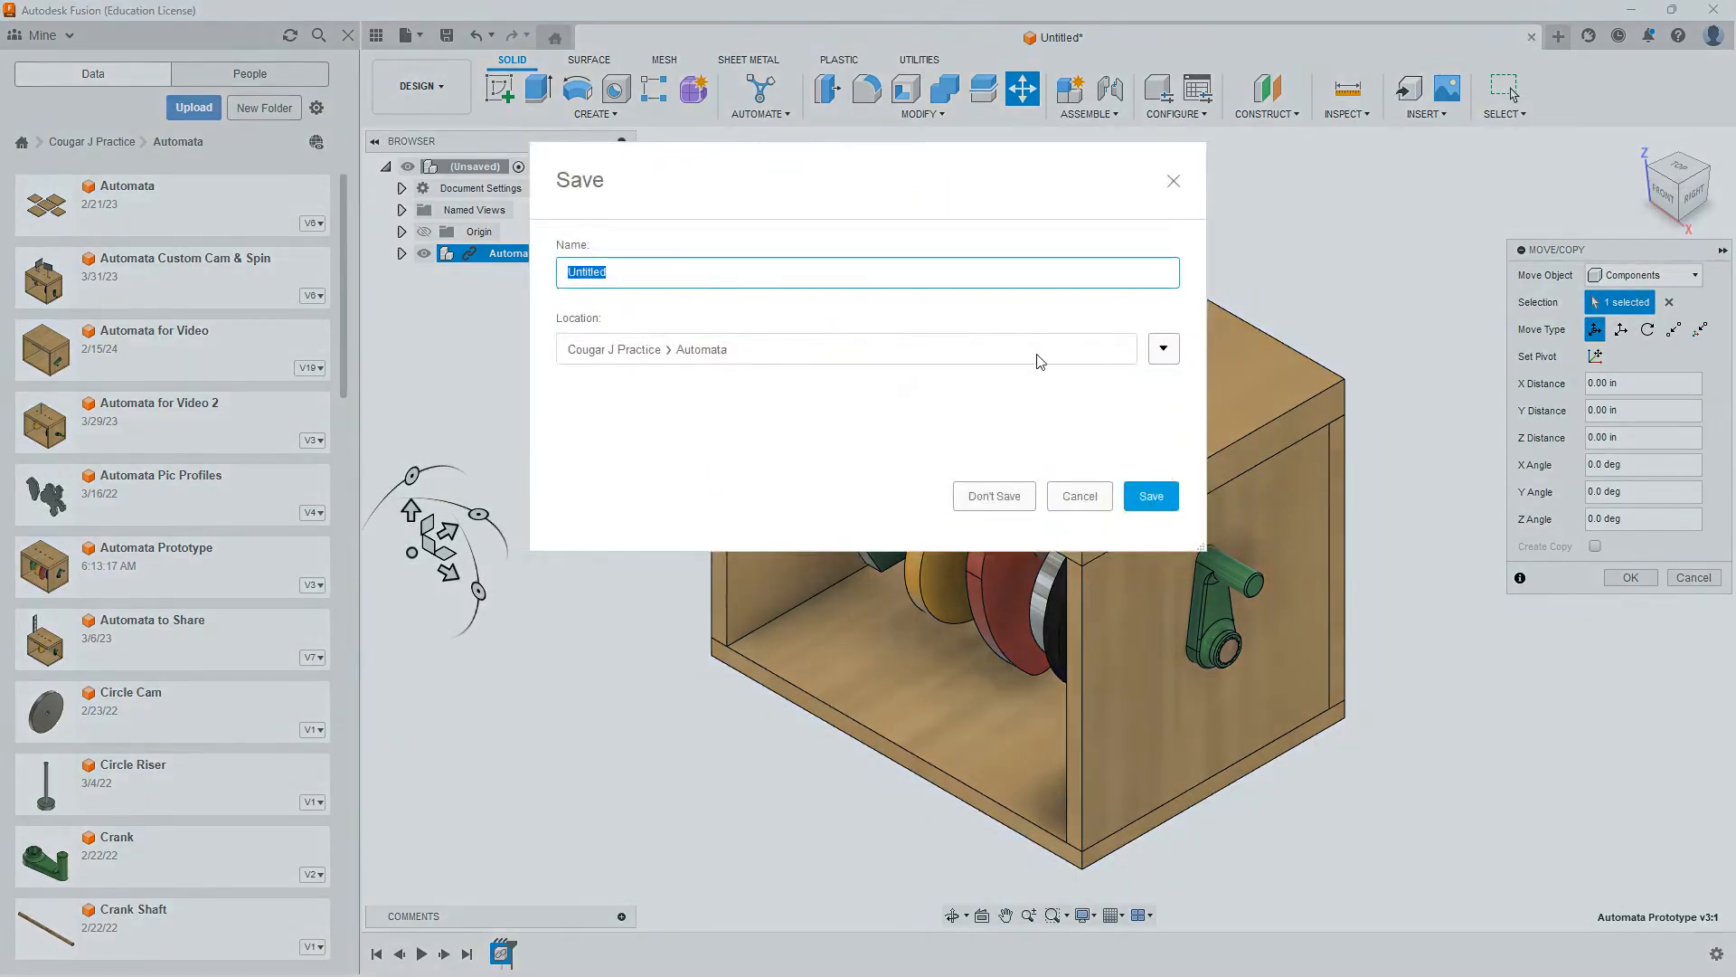
click(999, 499)
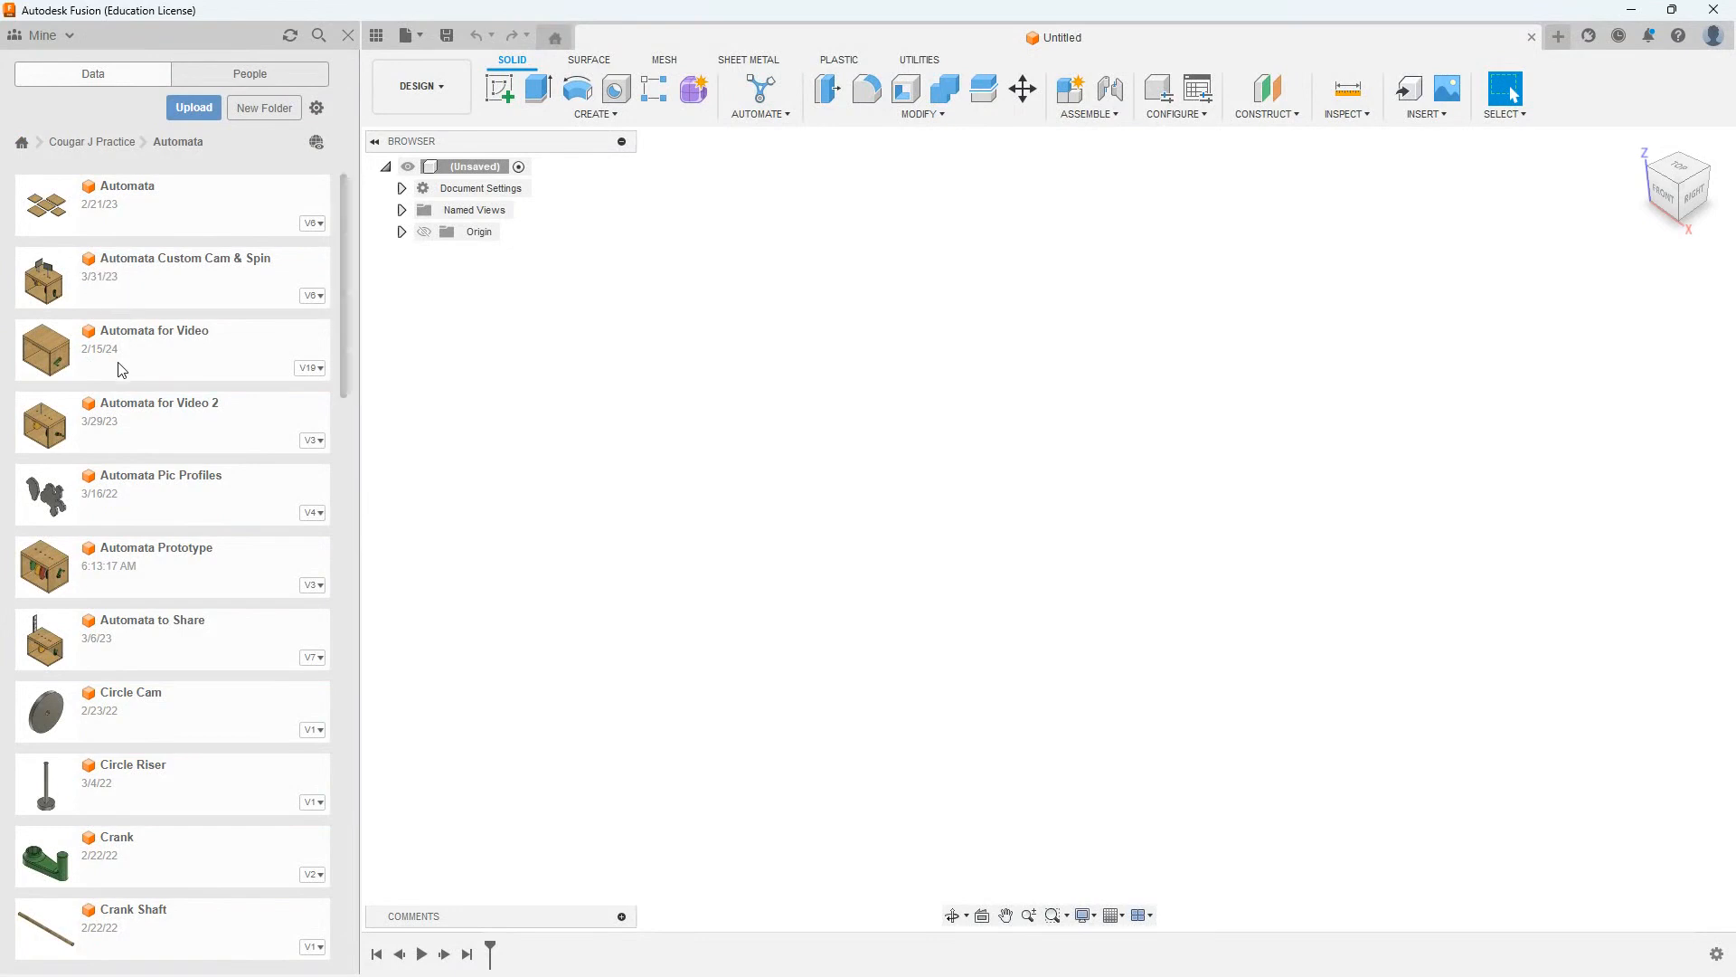
Step: Open the Automata Prototype assembly from the Automata folder
click(109, 576)
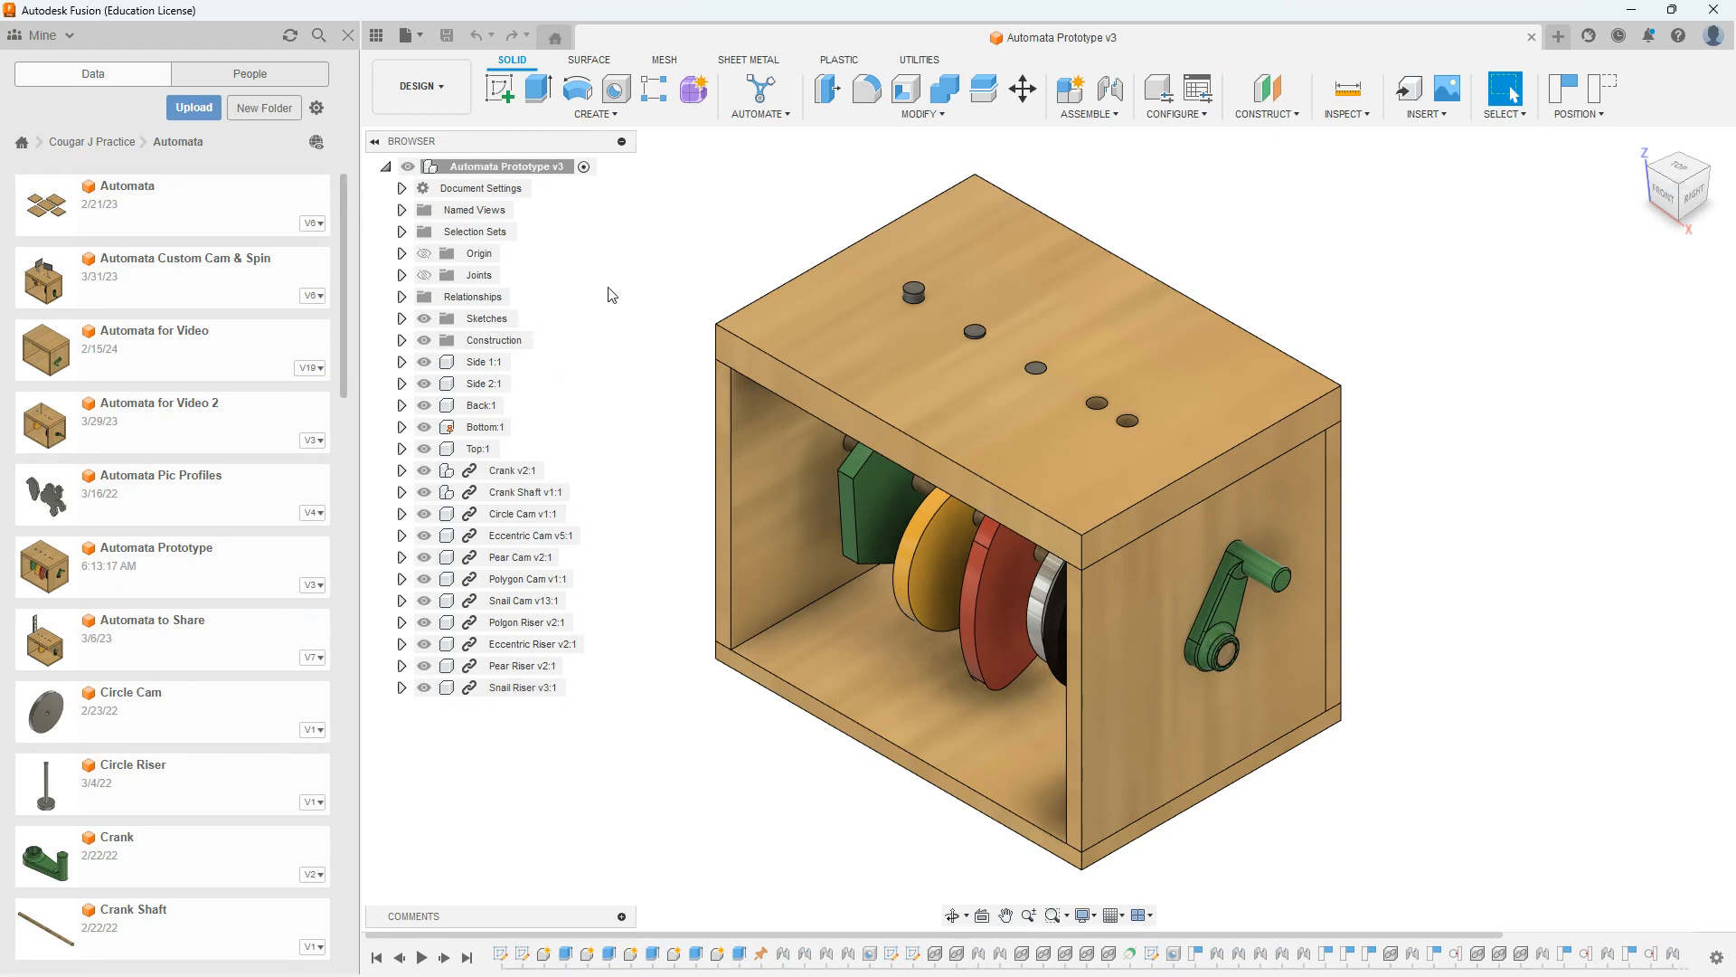
scroll(611, 295, down, 1)
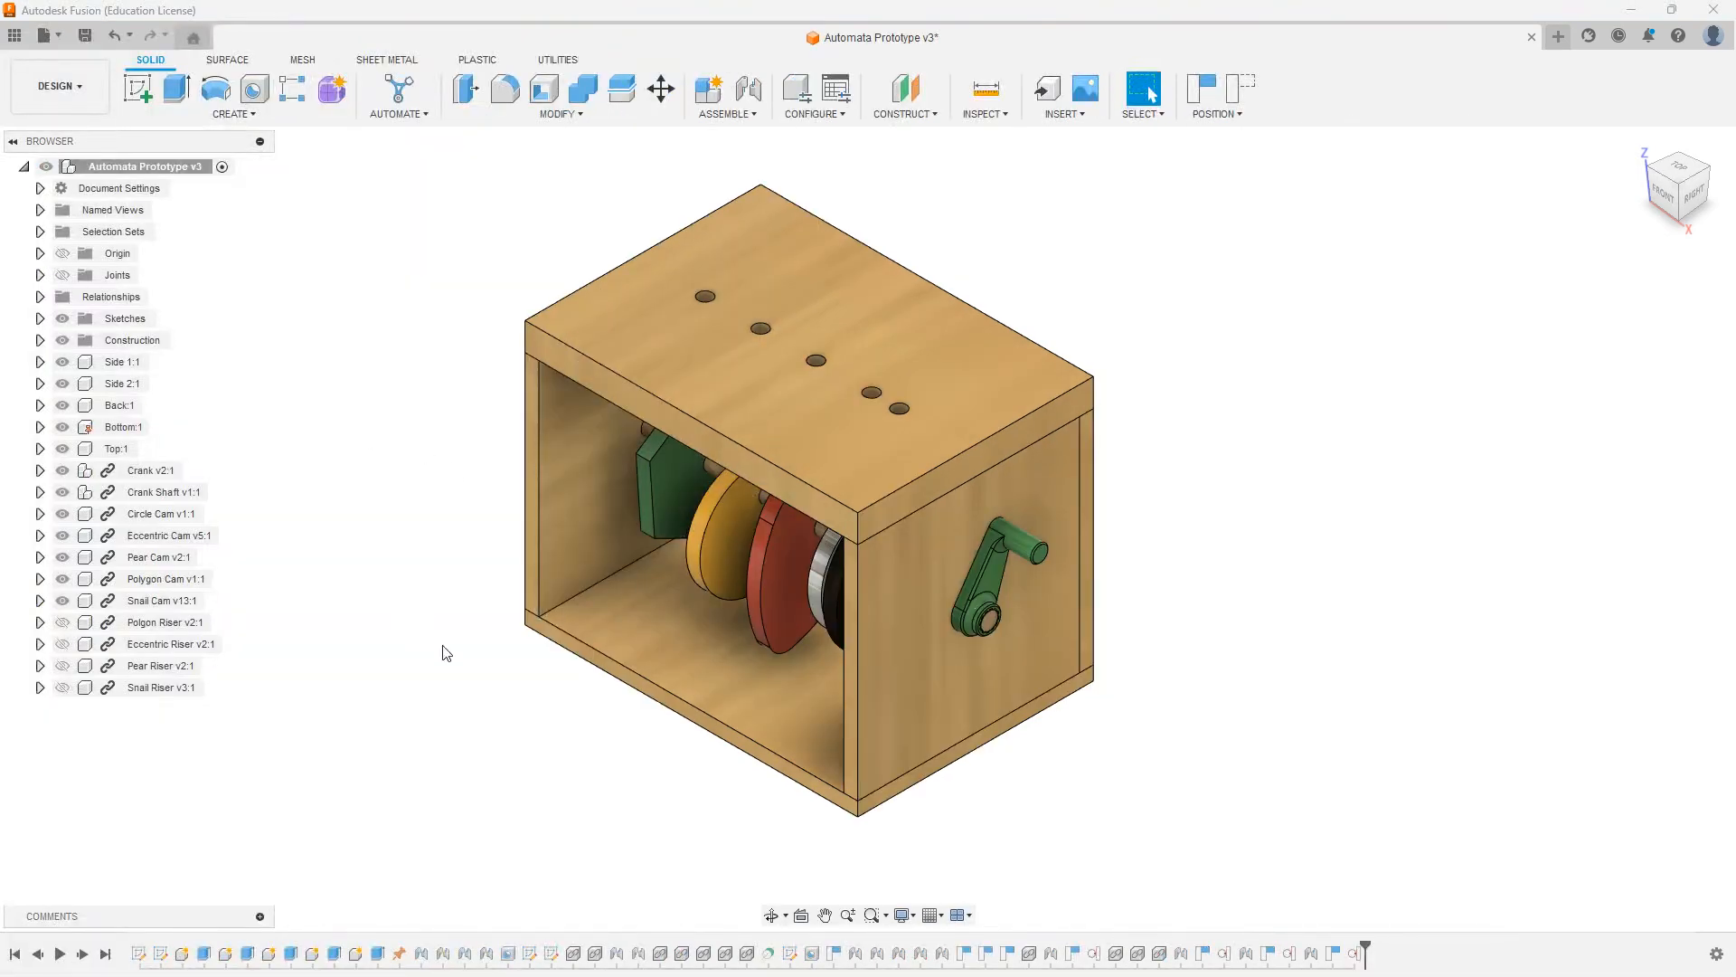
Step: Turn the cams on the crank shaft and examine them through the open front of the box
shift+middle_drag(445, 649, 985, 560)
scroll(982, 554, up, 2)
scroll(900, 548, up, 1)
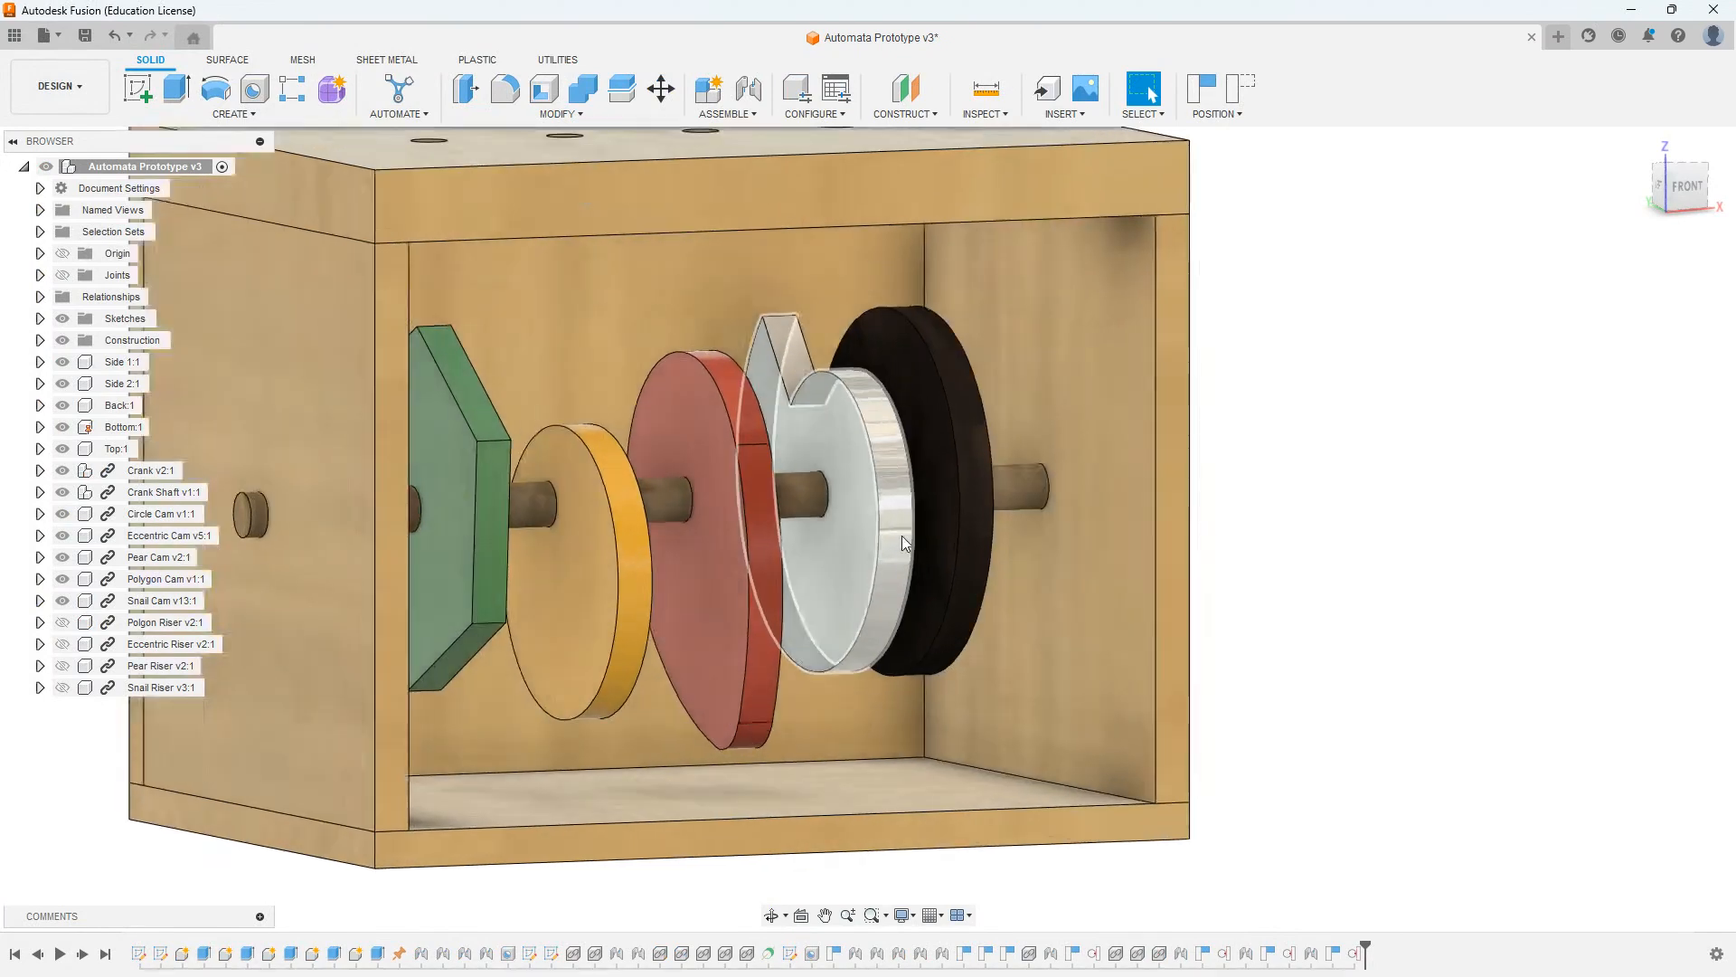
shift+middle_drag(1426, 539, 1362, 556)
drag(1154, 456, 1089, 447)
shift+middle_drag(1195, 543, 1267, 543)
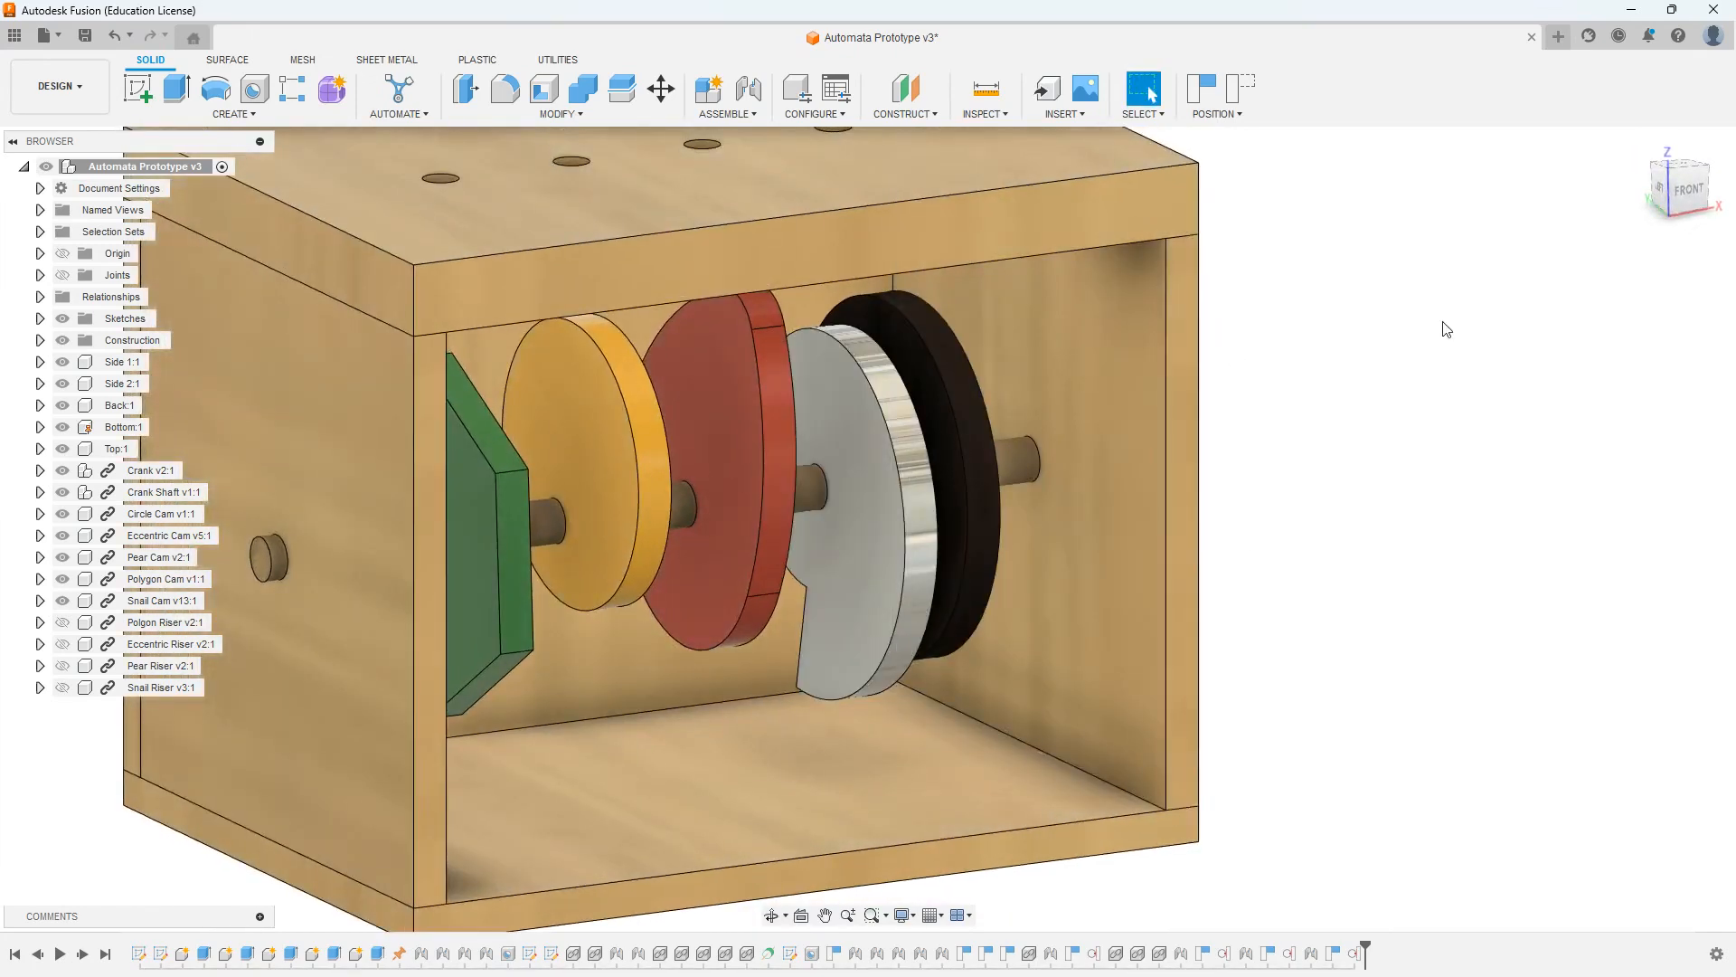
scroll(946, 514, up, 2)
scroll(941, 521, down, 5)
middle_drag(1183, 544, 1445, 472)
scroll(1445, 472, down, 1)
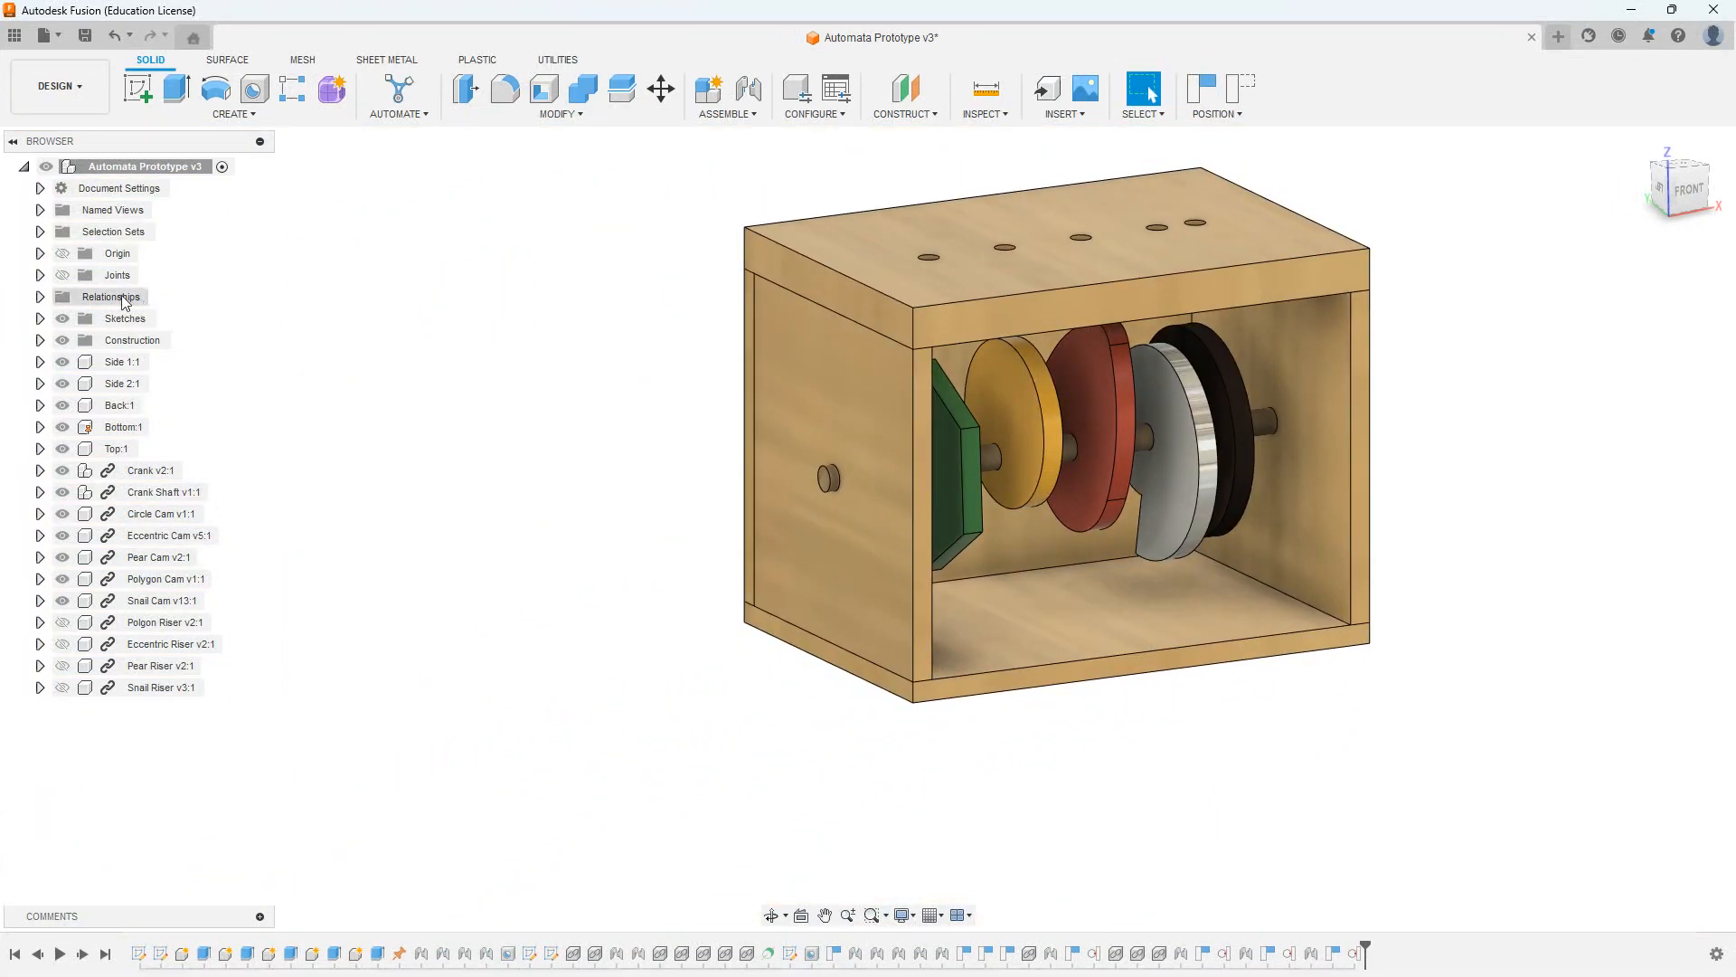
Step: Open the Snail Cam design from the Automata folder alongside the assembly
click(18, 40)
scroll(139, 370, down, 5)
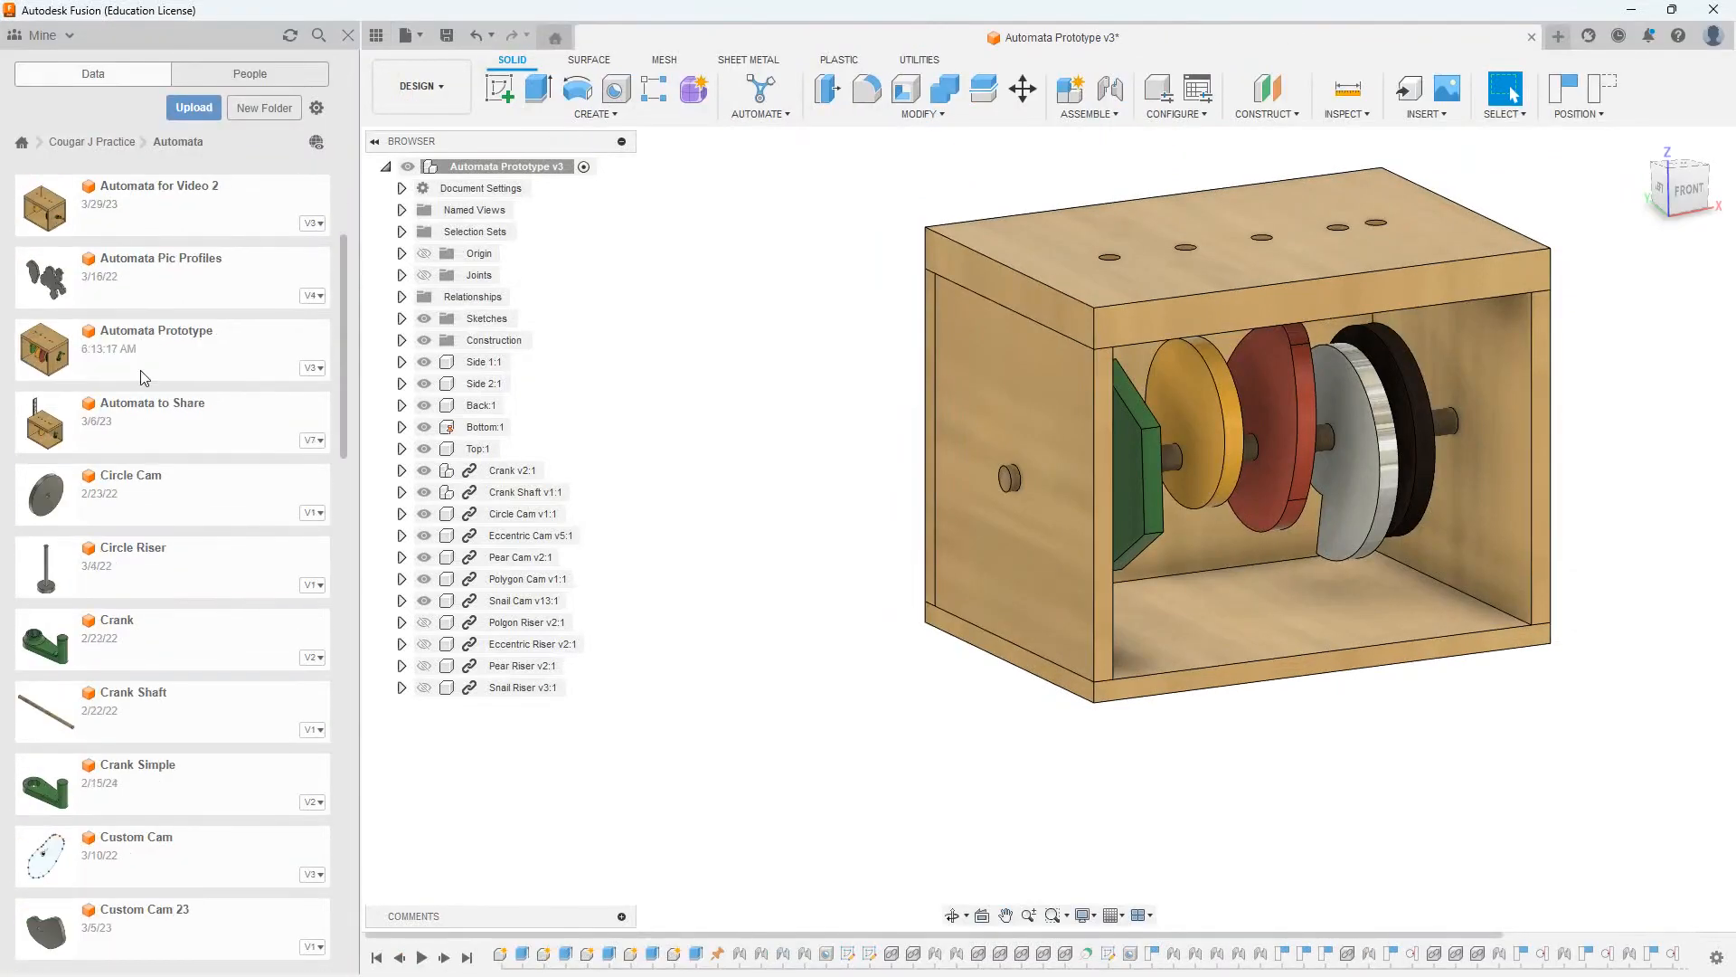
scroll(139, 370, down, 4)
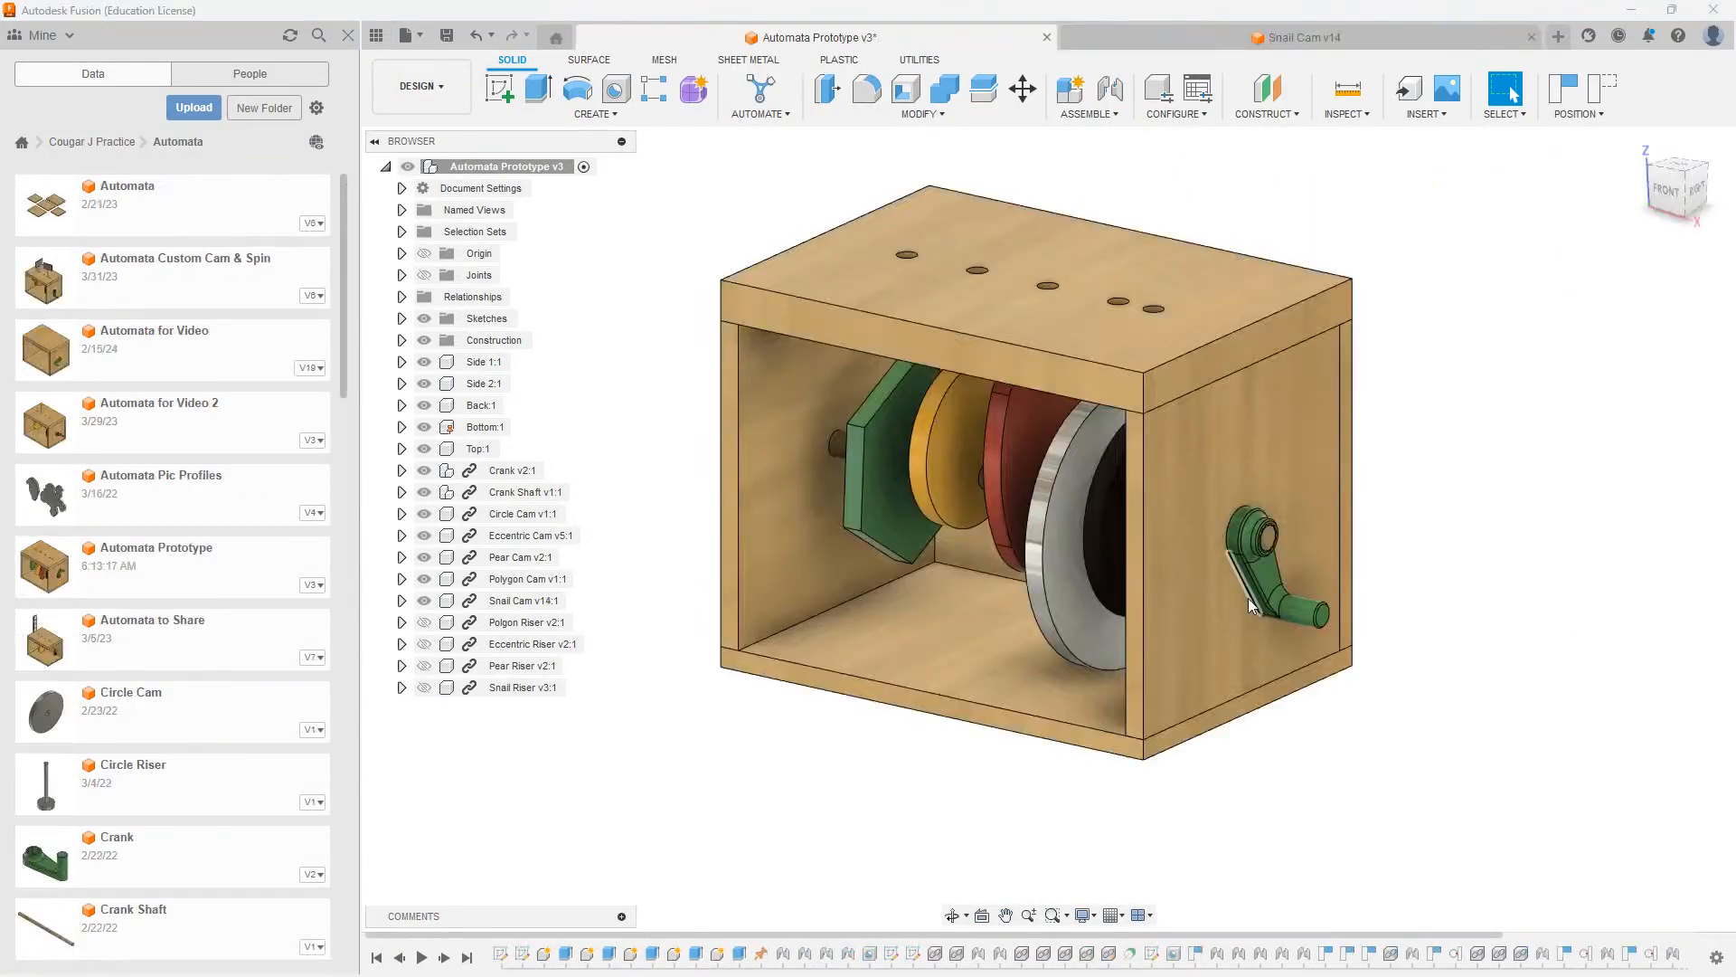
Step: Compare the snail cam inside the Automata Prototype assembly with the part in its own Snail Cam design
drag(790, 702, 889, 685)
mouse_move(889, 685)
shift+middle_down()
mouse_move(878, 658)
mouse_move(886, 681)
shift+middle_up()
click(1141, 36)
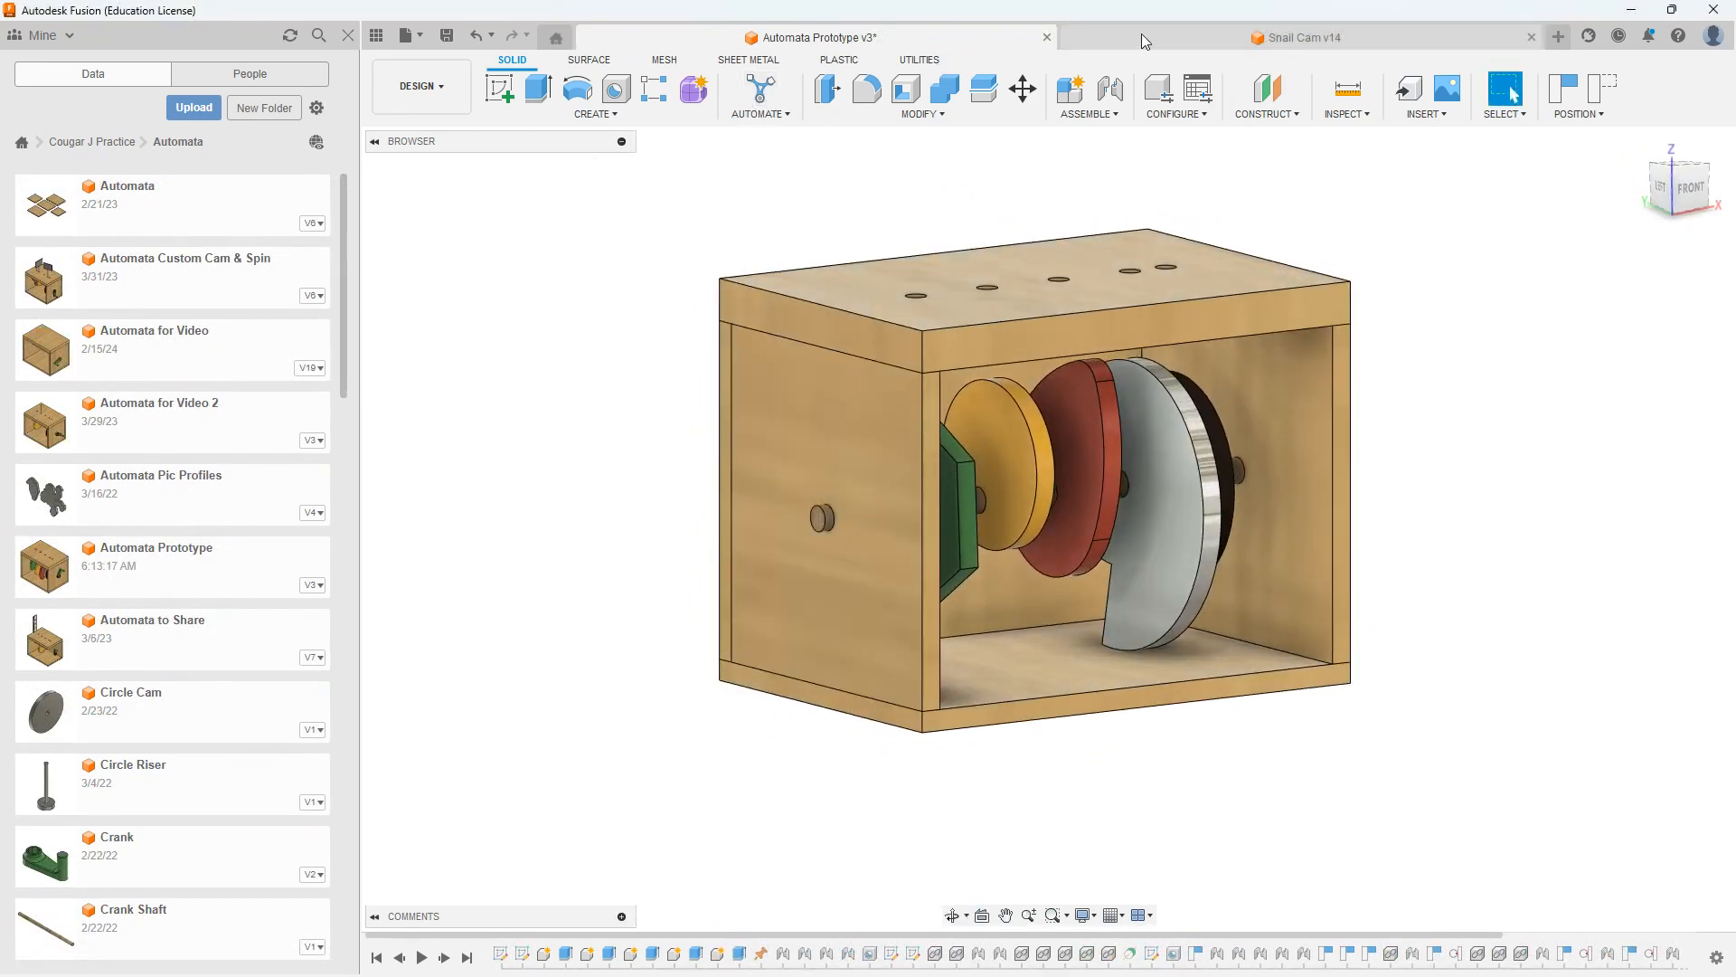
shift+middle_drag(1320, 663, 1289, 611)
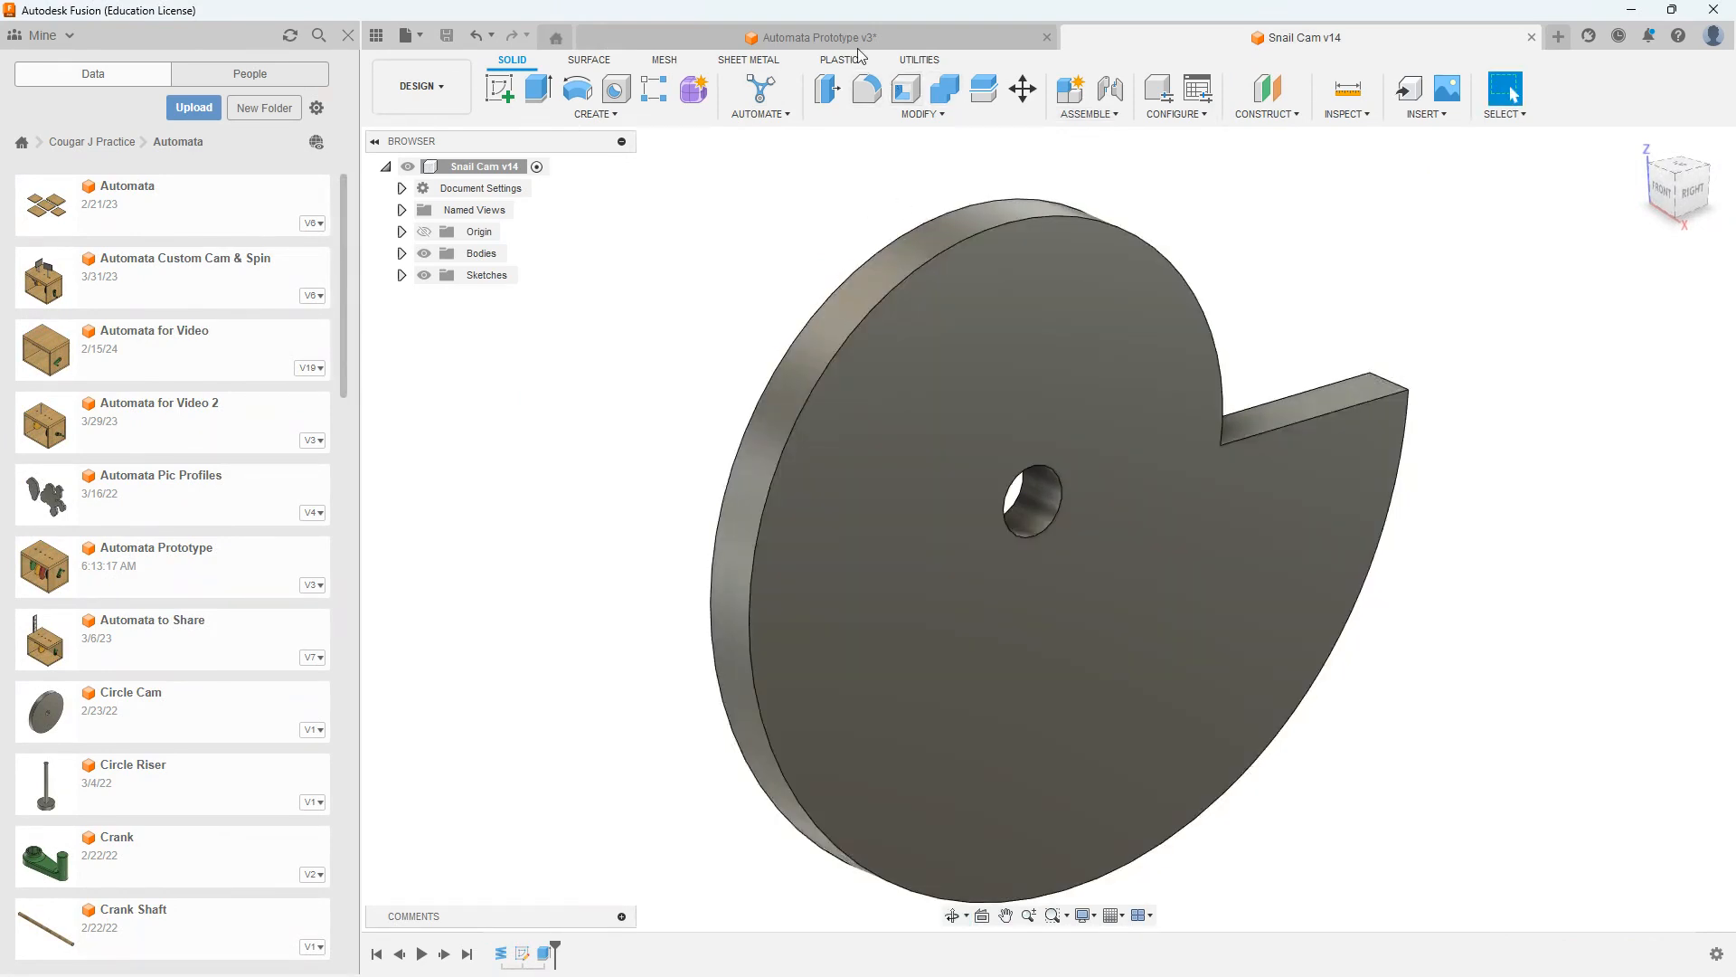
click(856, 40)
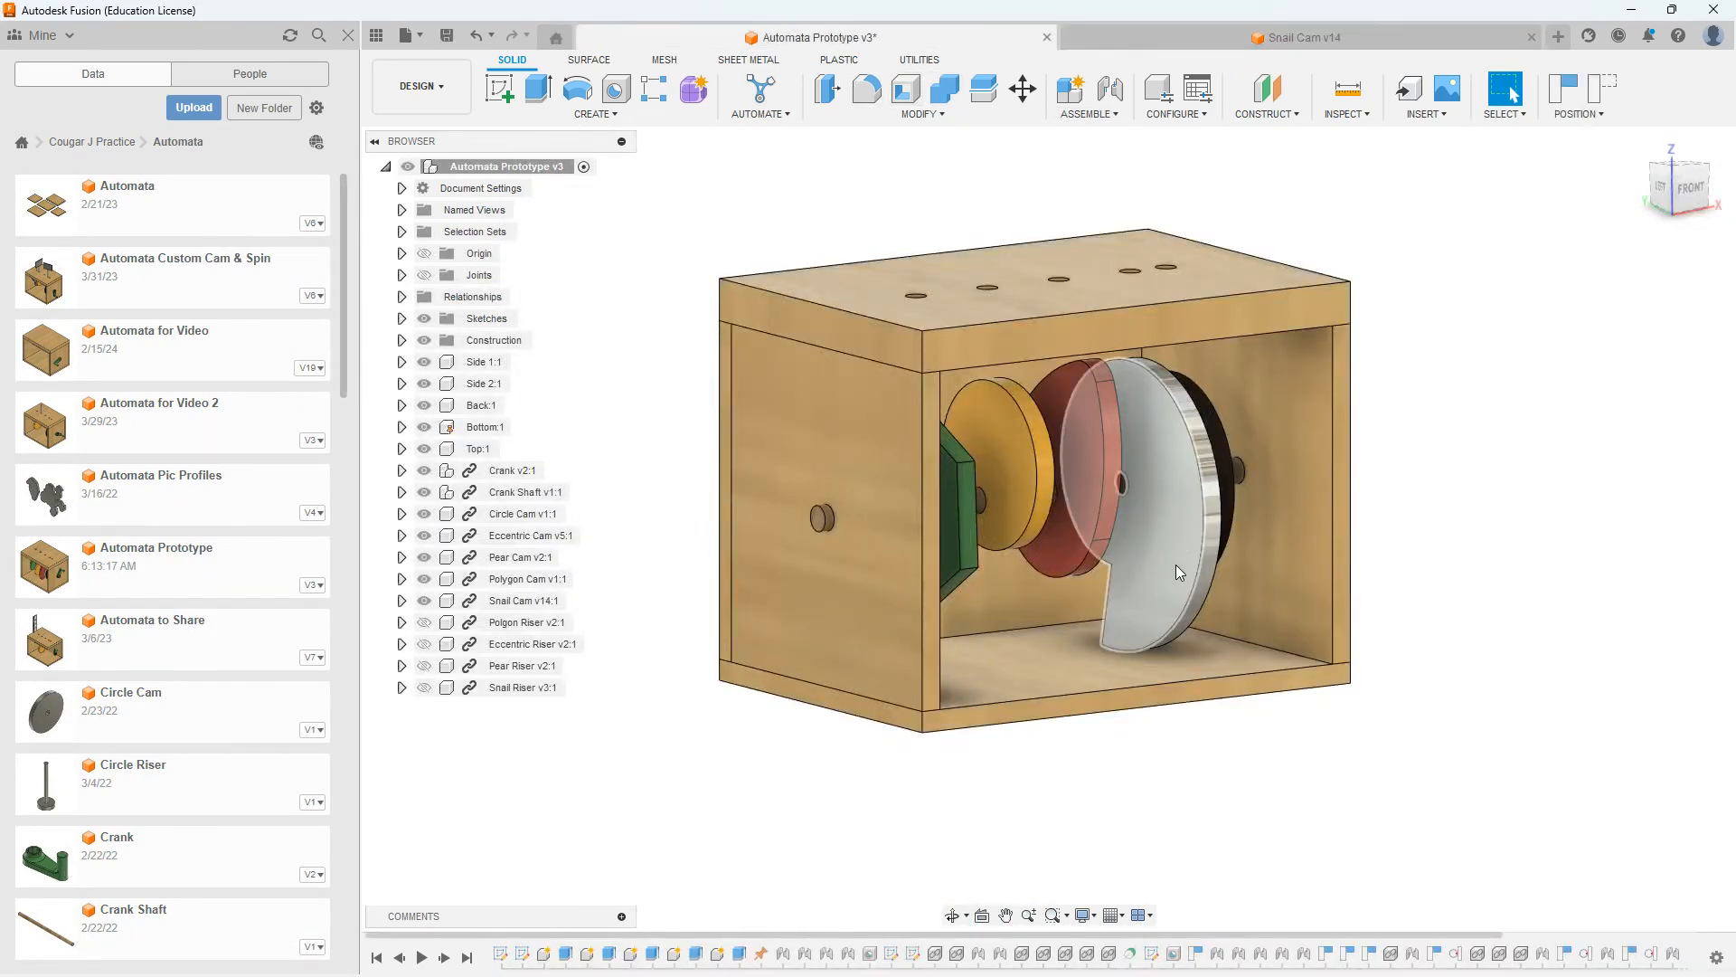
mouse_move(1400, 548)
shift+middle_down()
mouse_move(1496, 558)
mouse_move(1413, 567)
shift+middle_up()
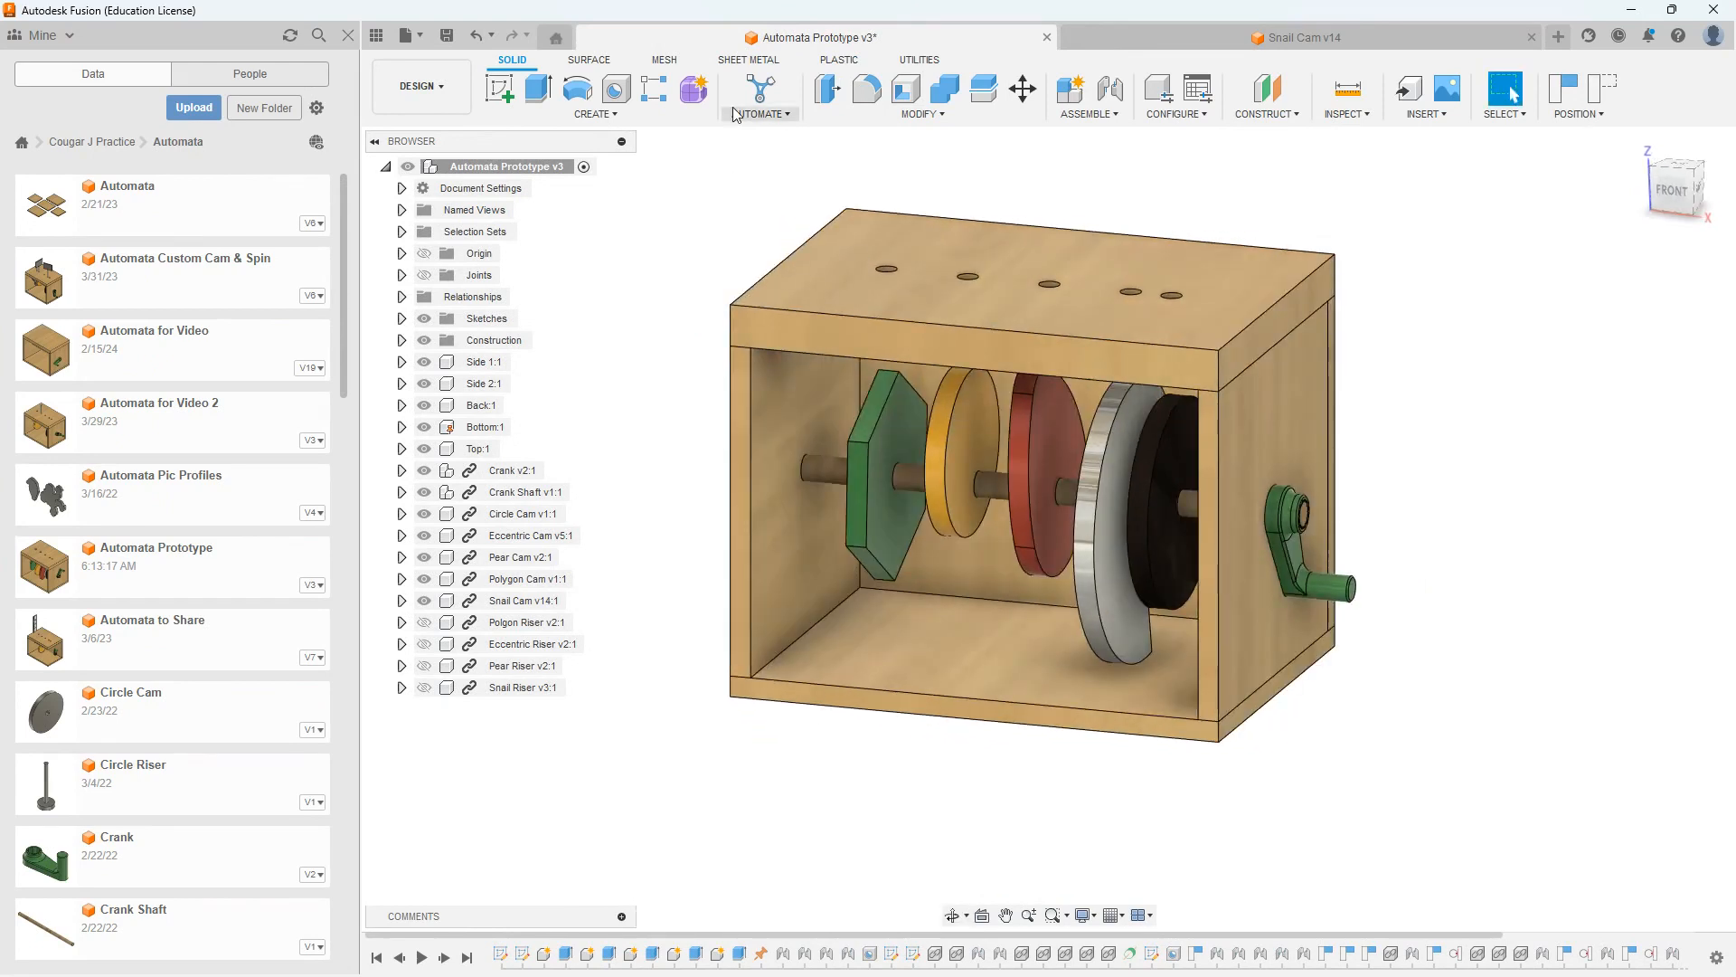
click(1215, 38)
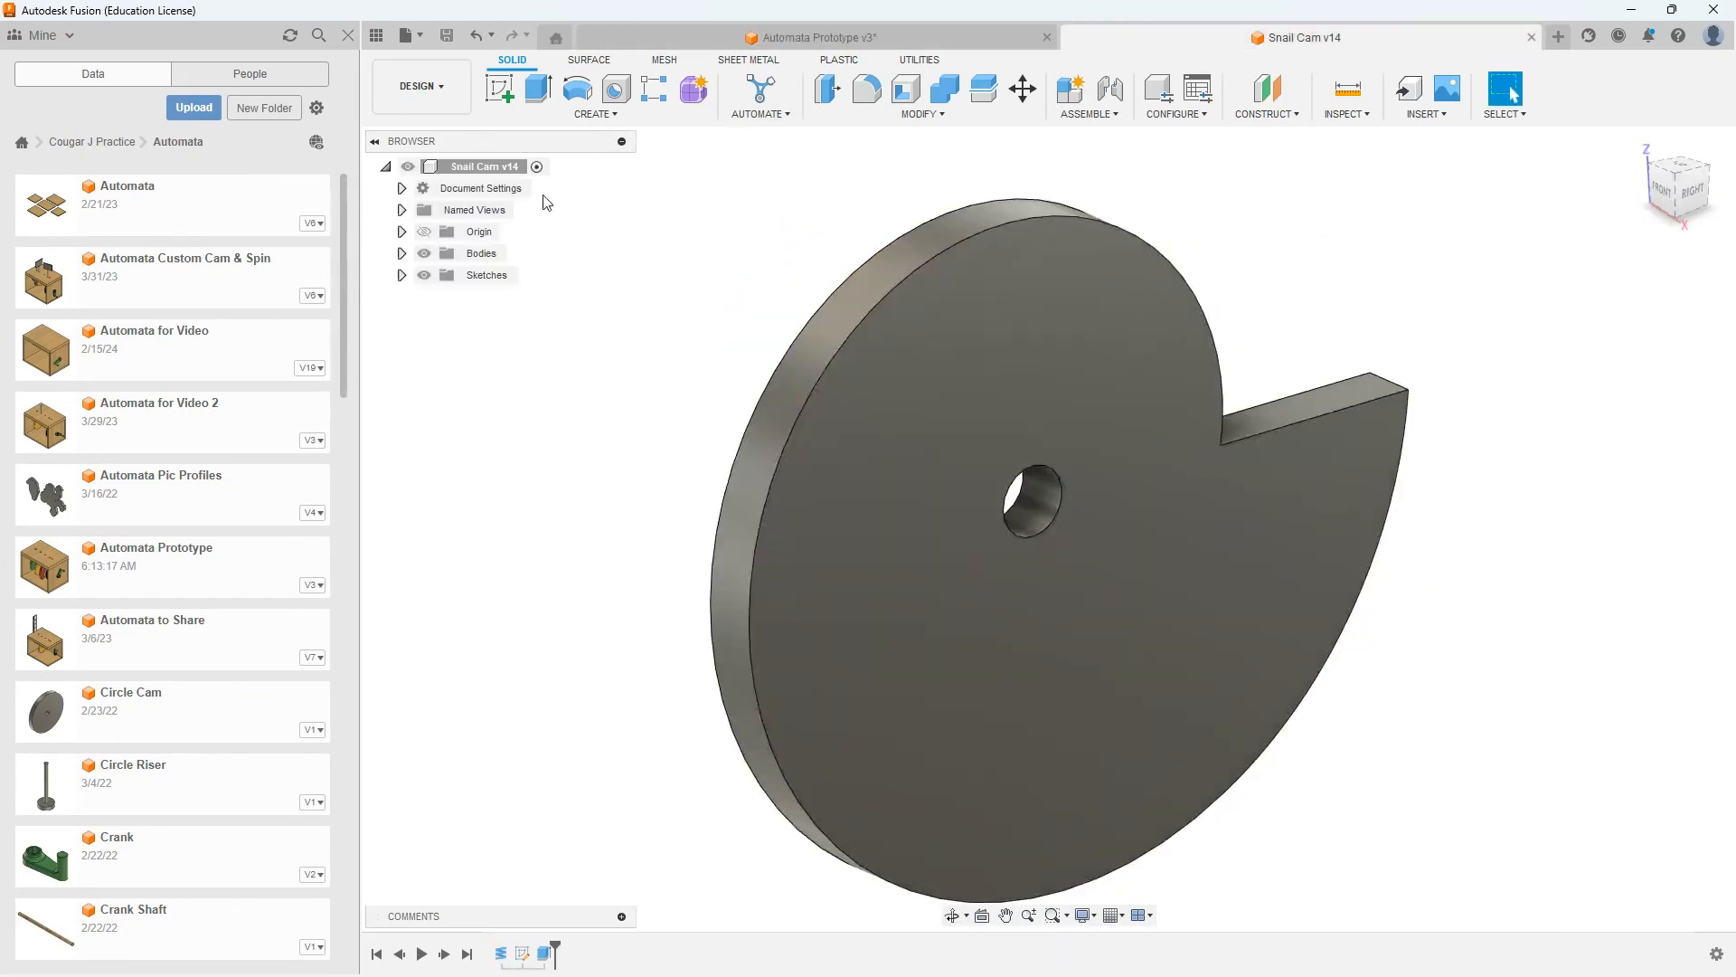
Step: Set the Snail Cam's diameter user parameter to 1.5 in
click(920, 114)
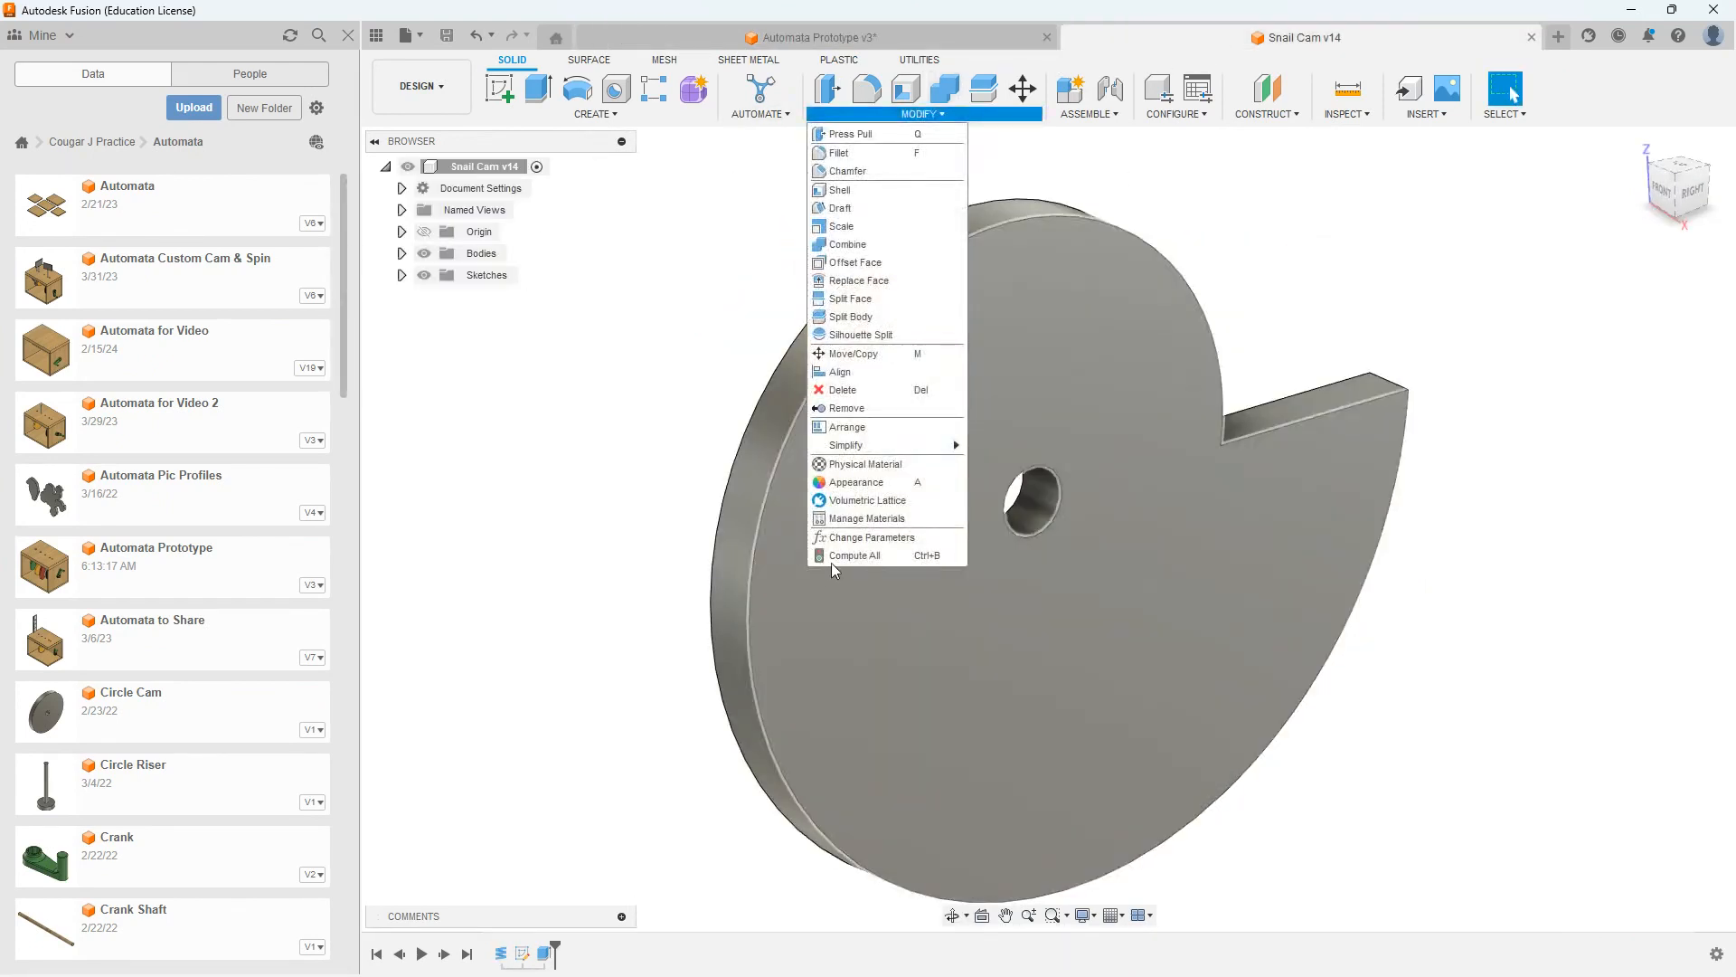
click(861, 539)
click(737, 449)
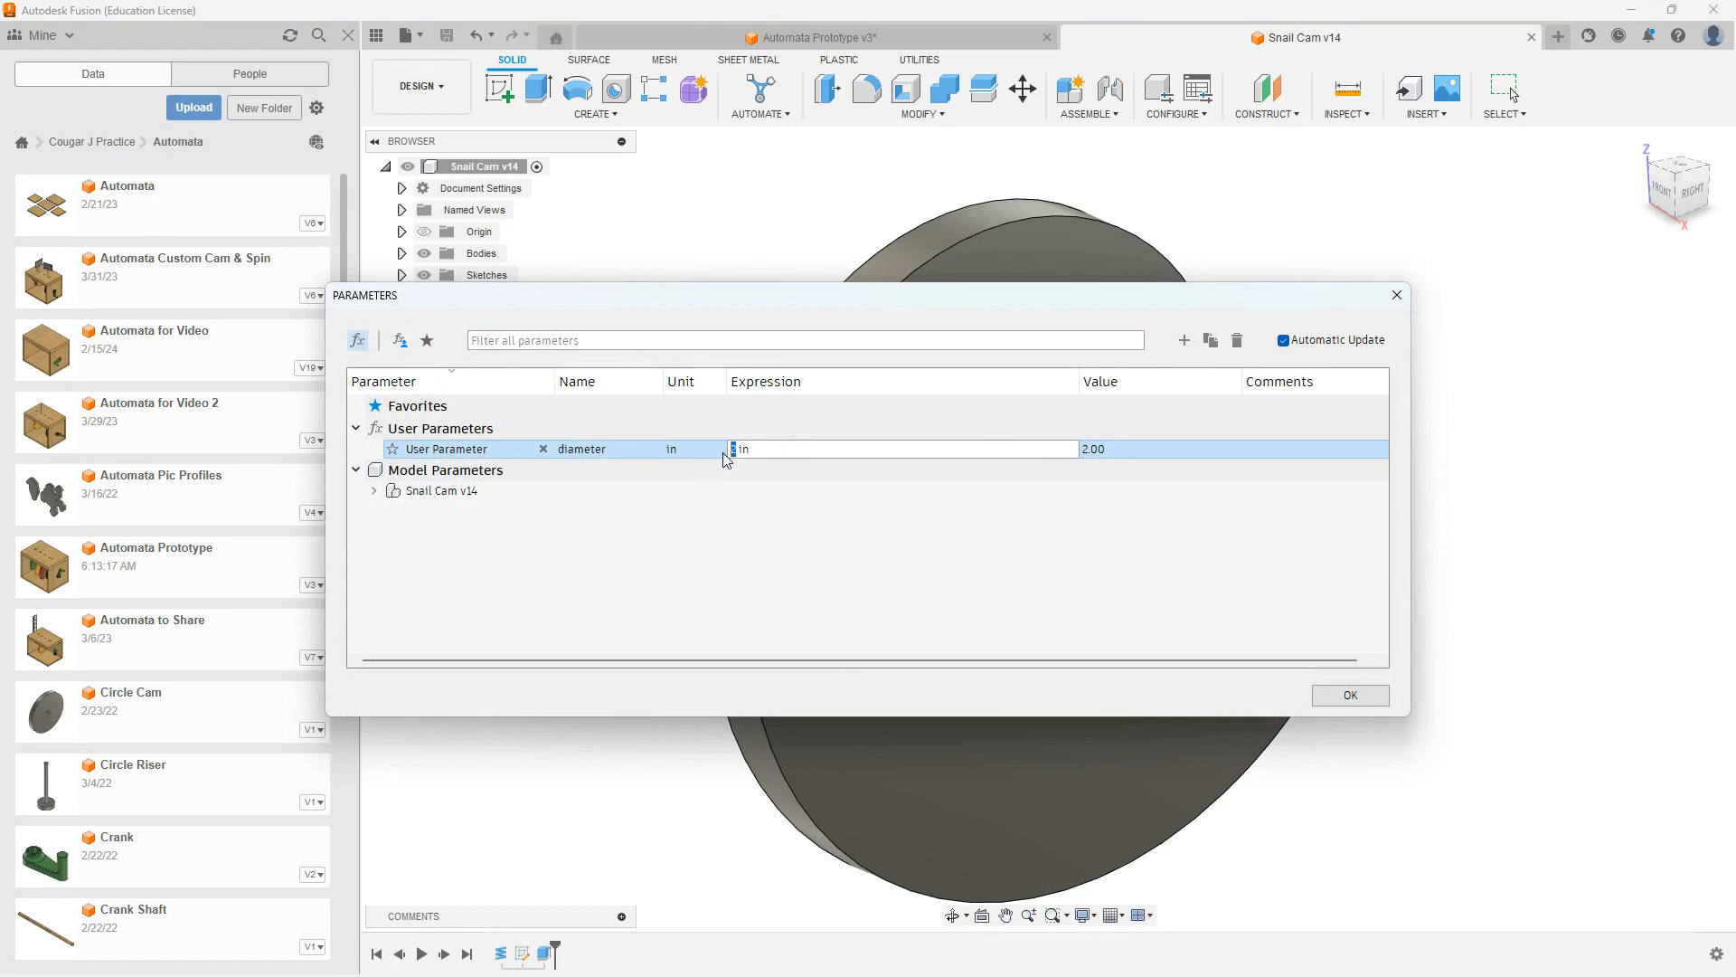
text(1.5)
key(Return)
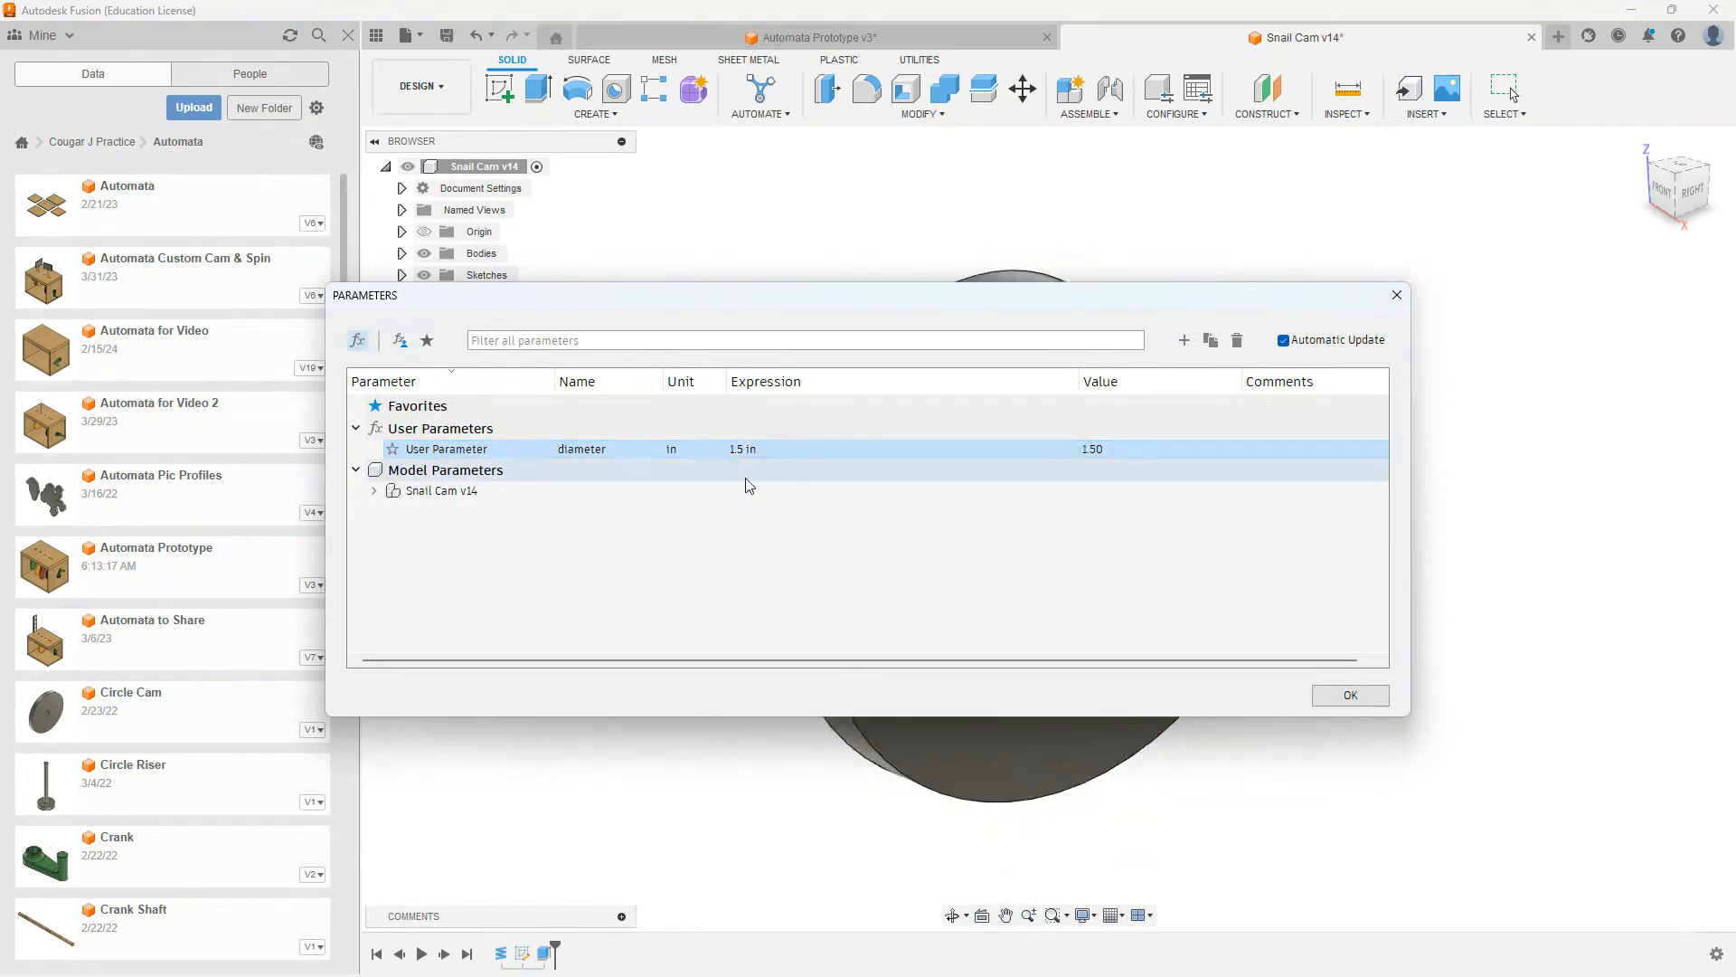
click(1348, 696)
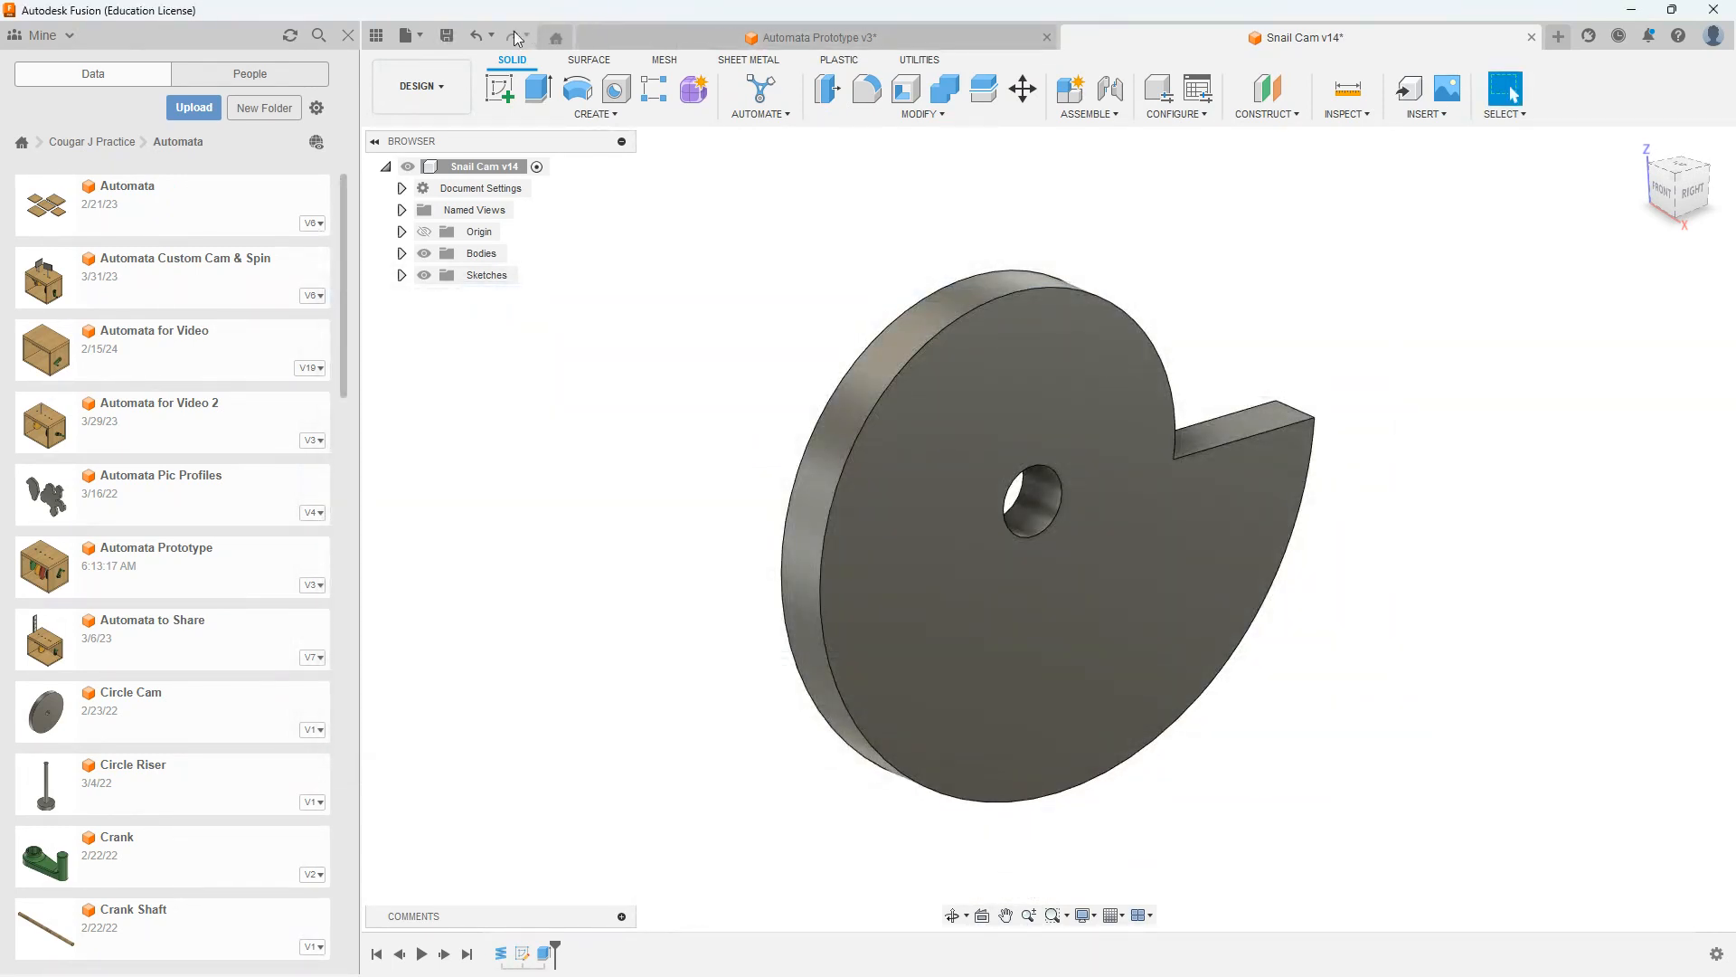
Step: Save the Snail Cam as a new version with the default description and return to the Automata Prototype assembly
click(448, 36)
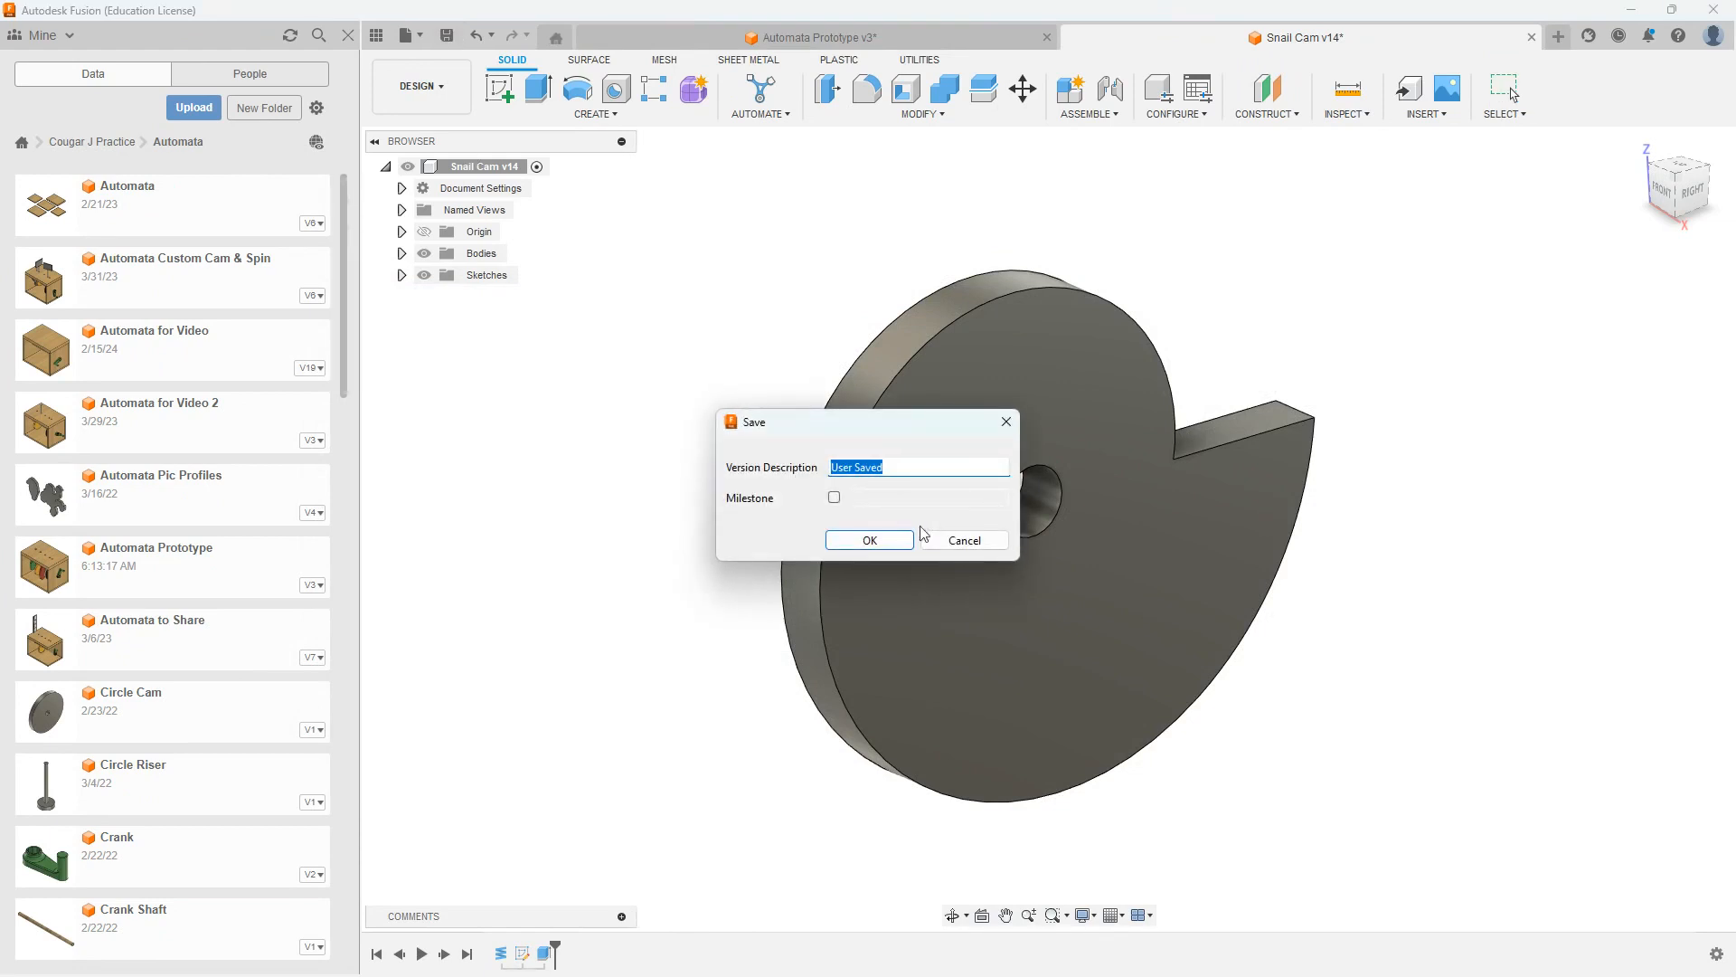
click(871, 541)
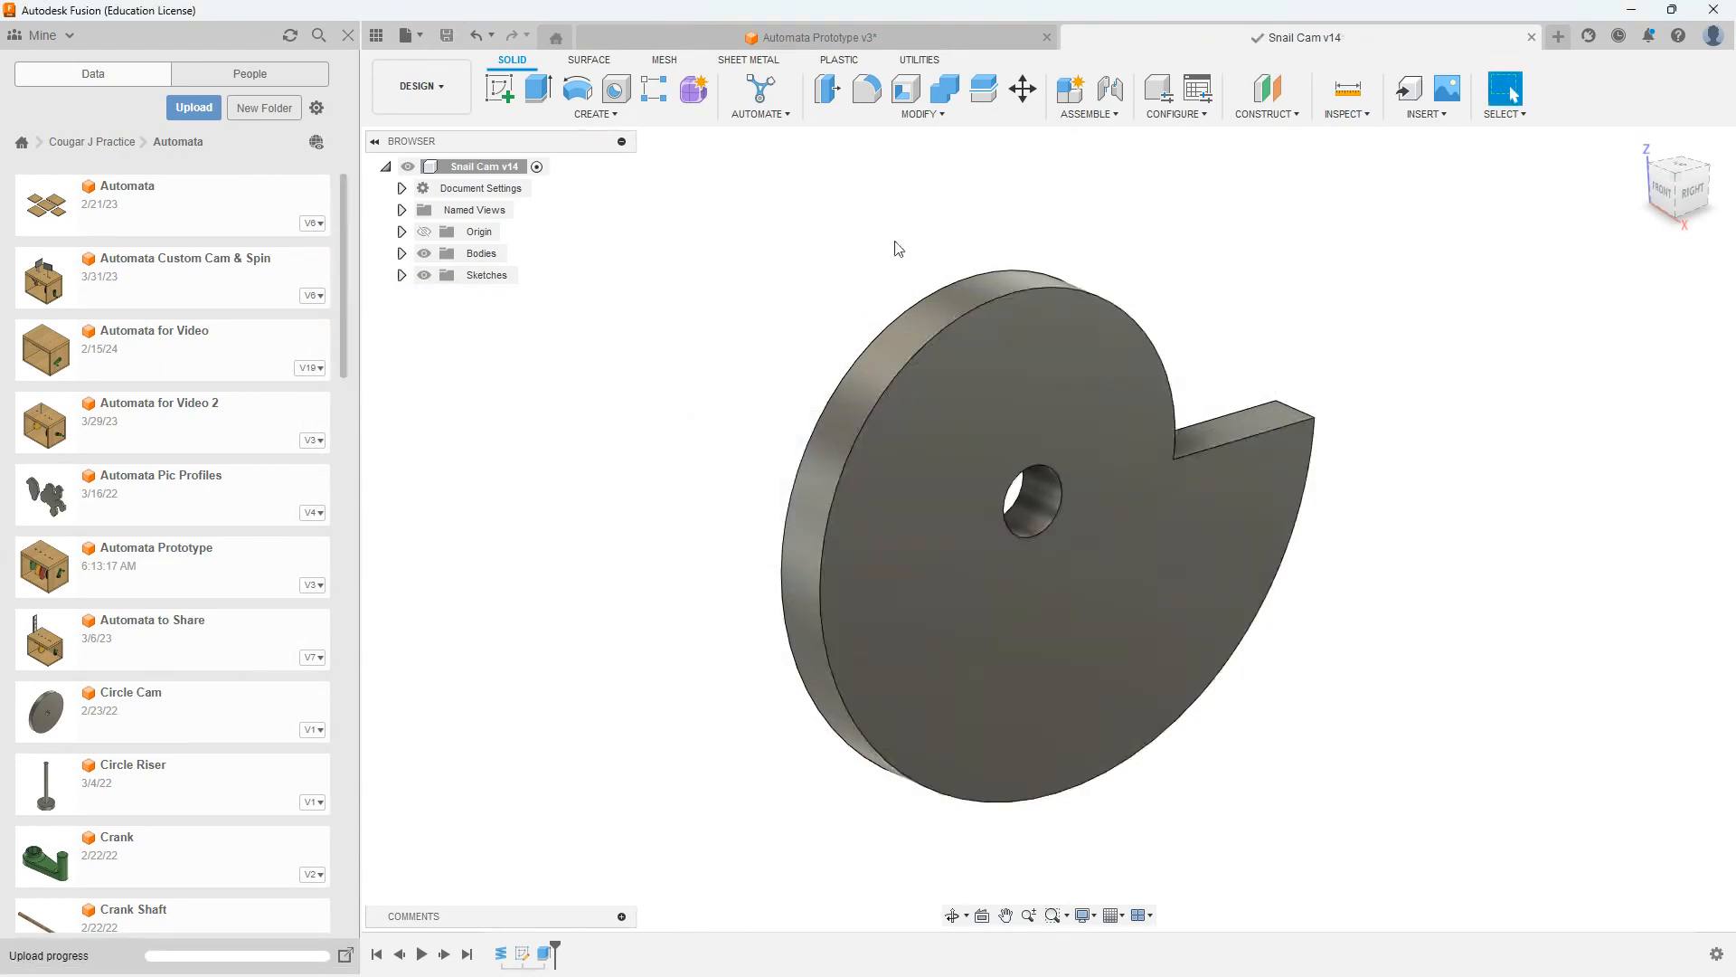
click(891, 38)
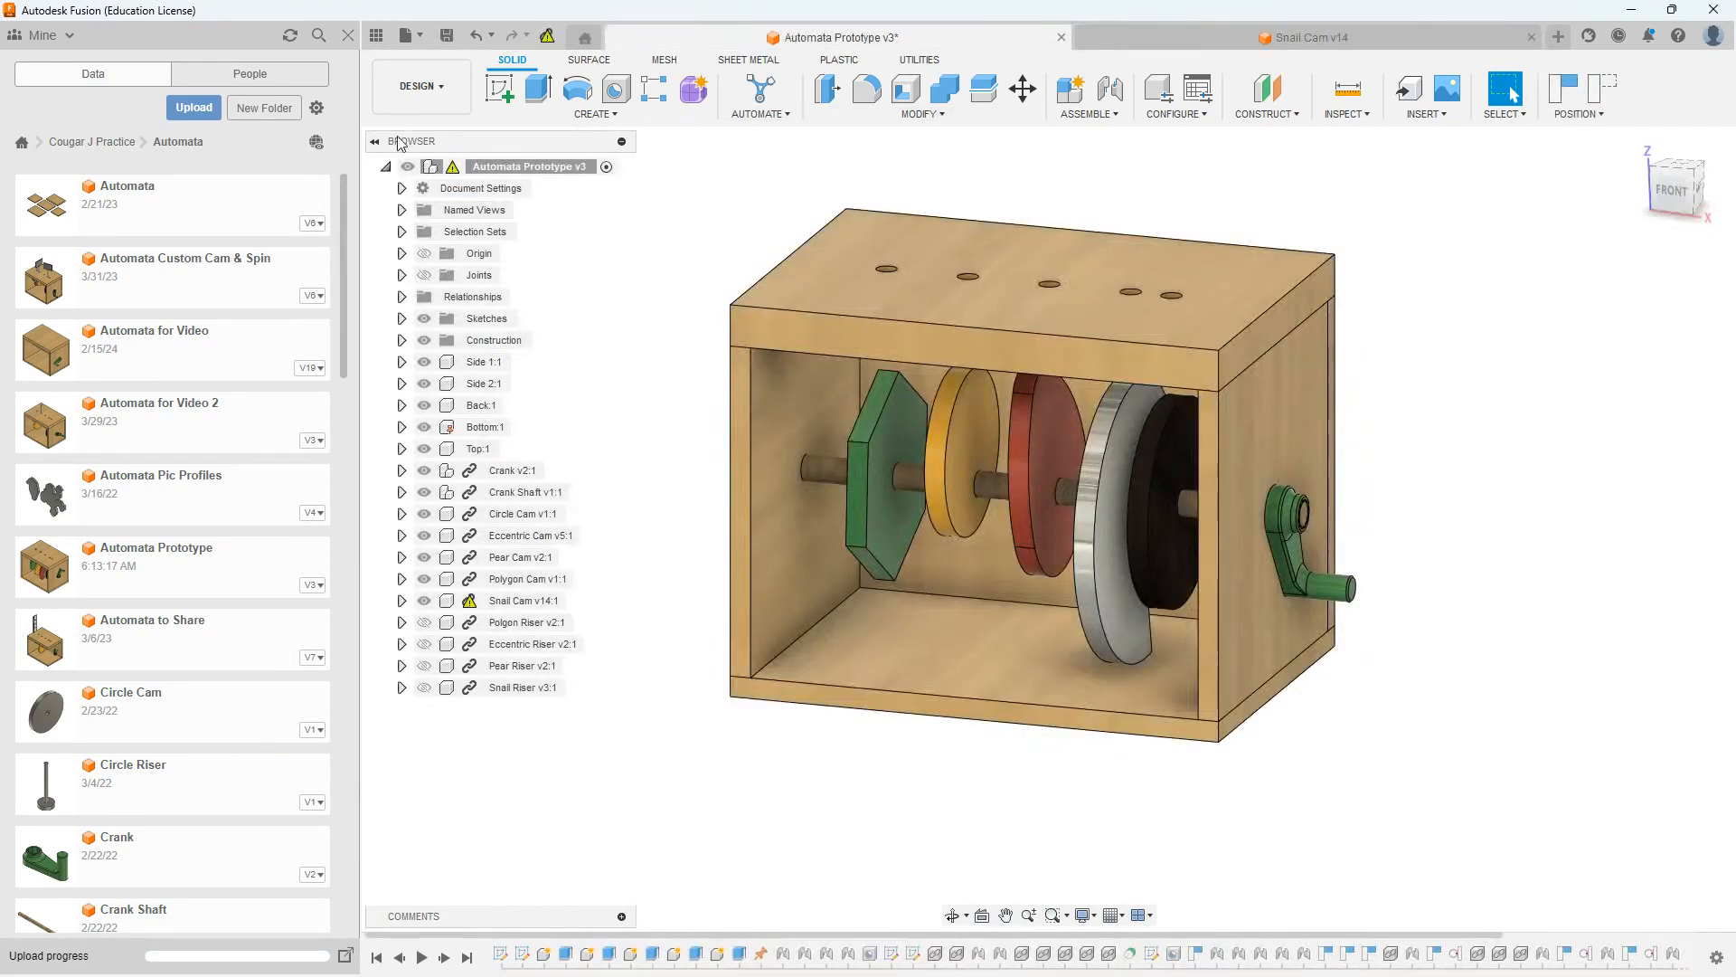
Step: Update all out-of-date components in the assembly at once and undo that update
click(546, 38)
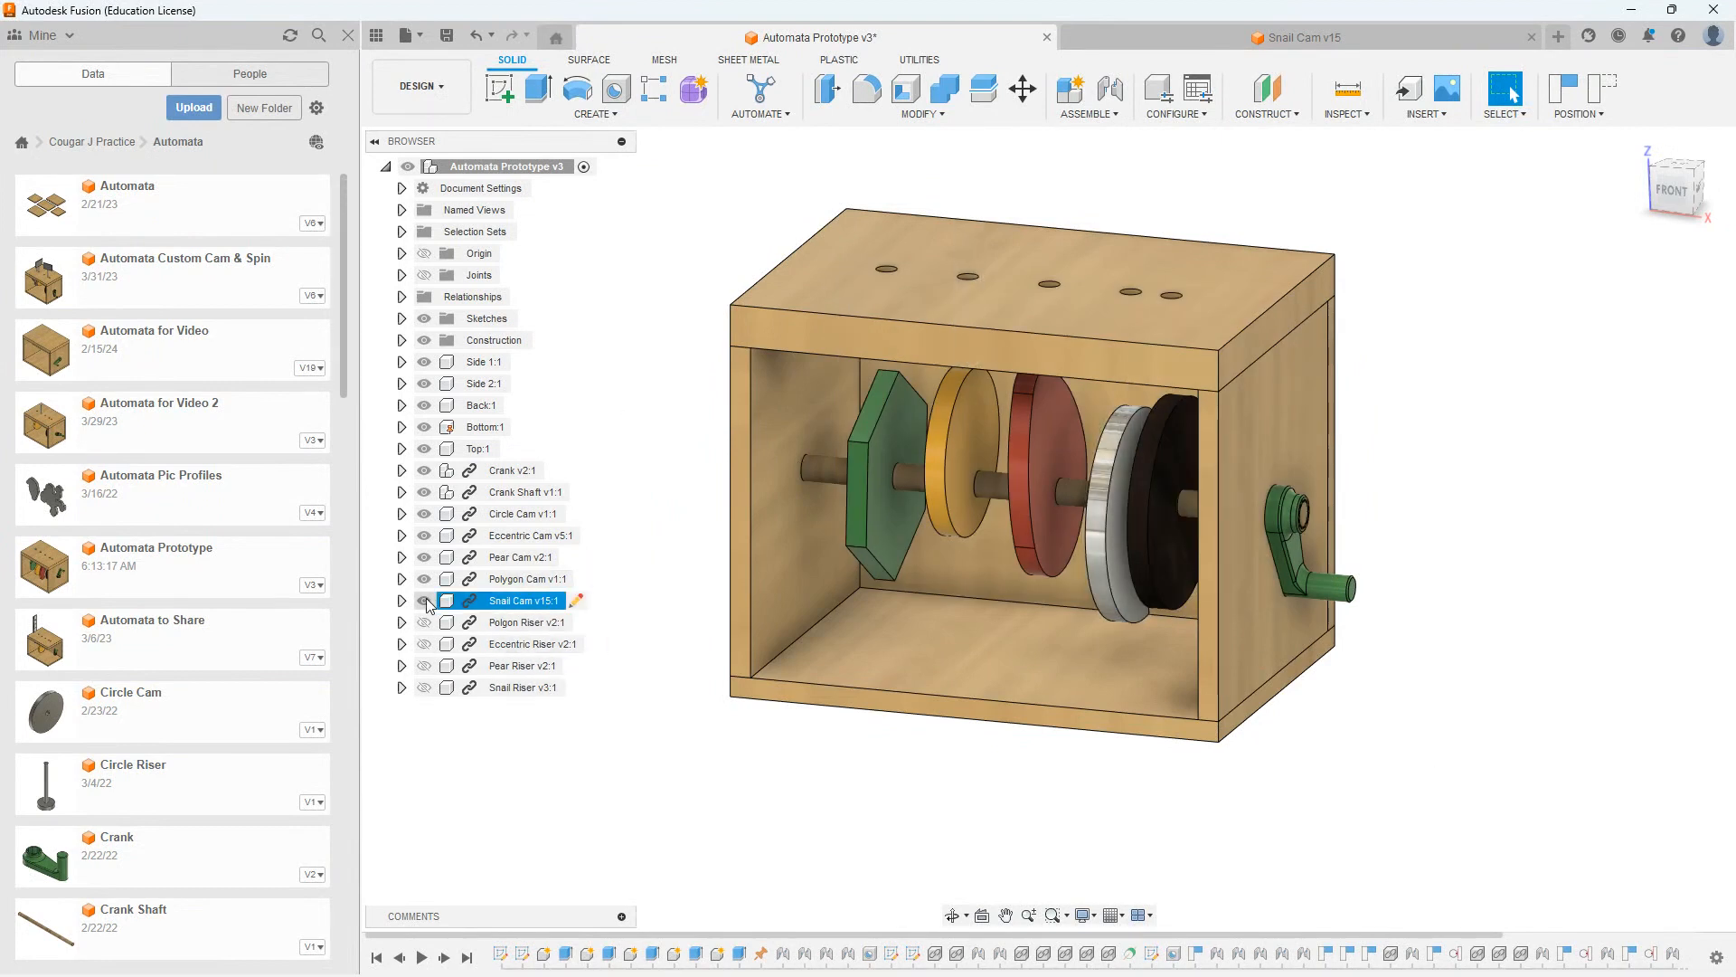
click(476, 37)
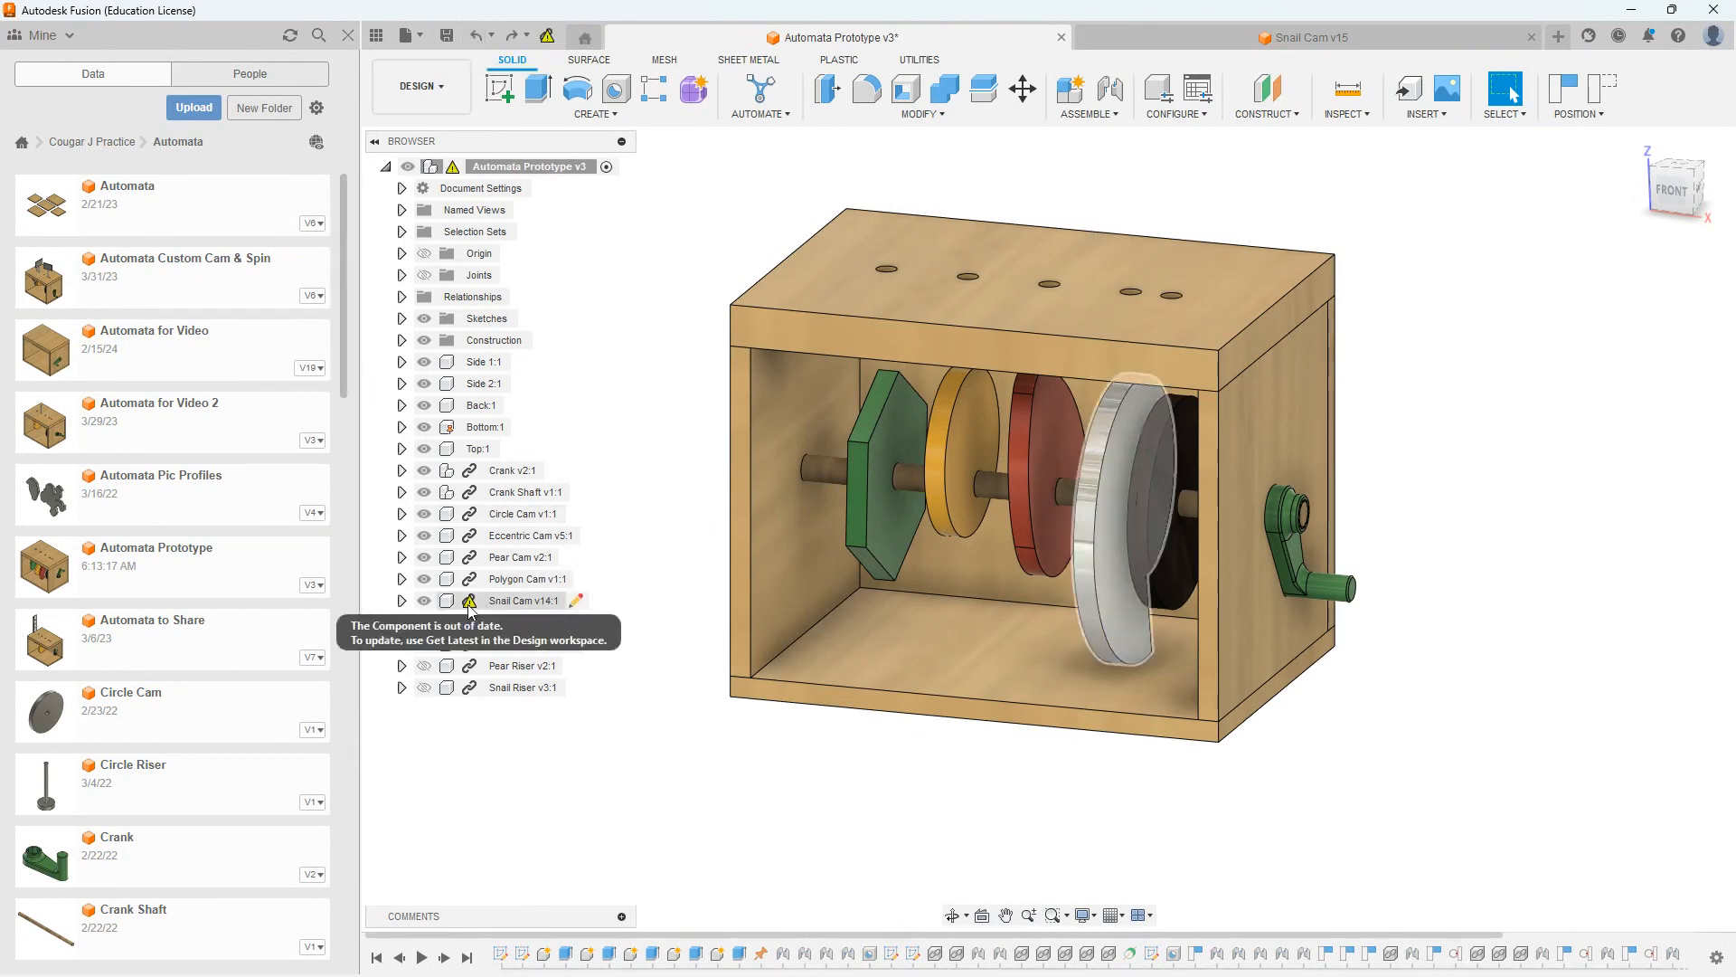
Step: Get the latest version of only the Snail Cam component in the assembly
right_click(470, 606)
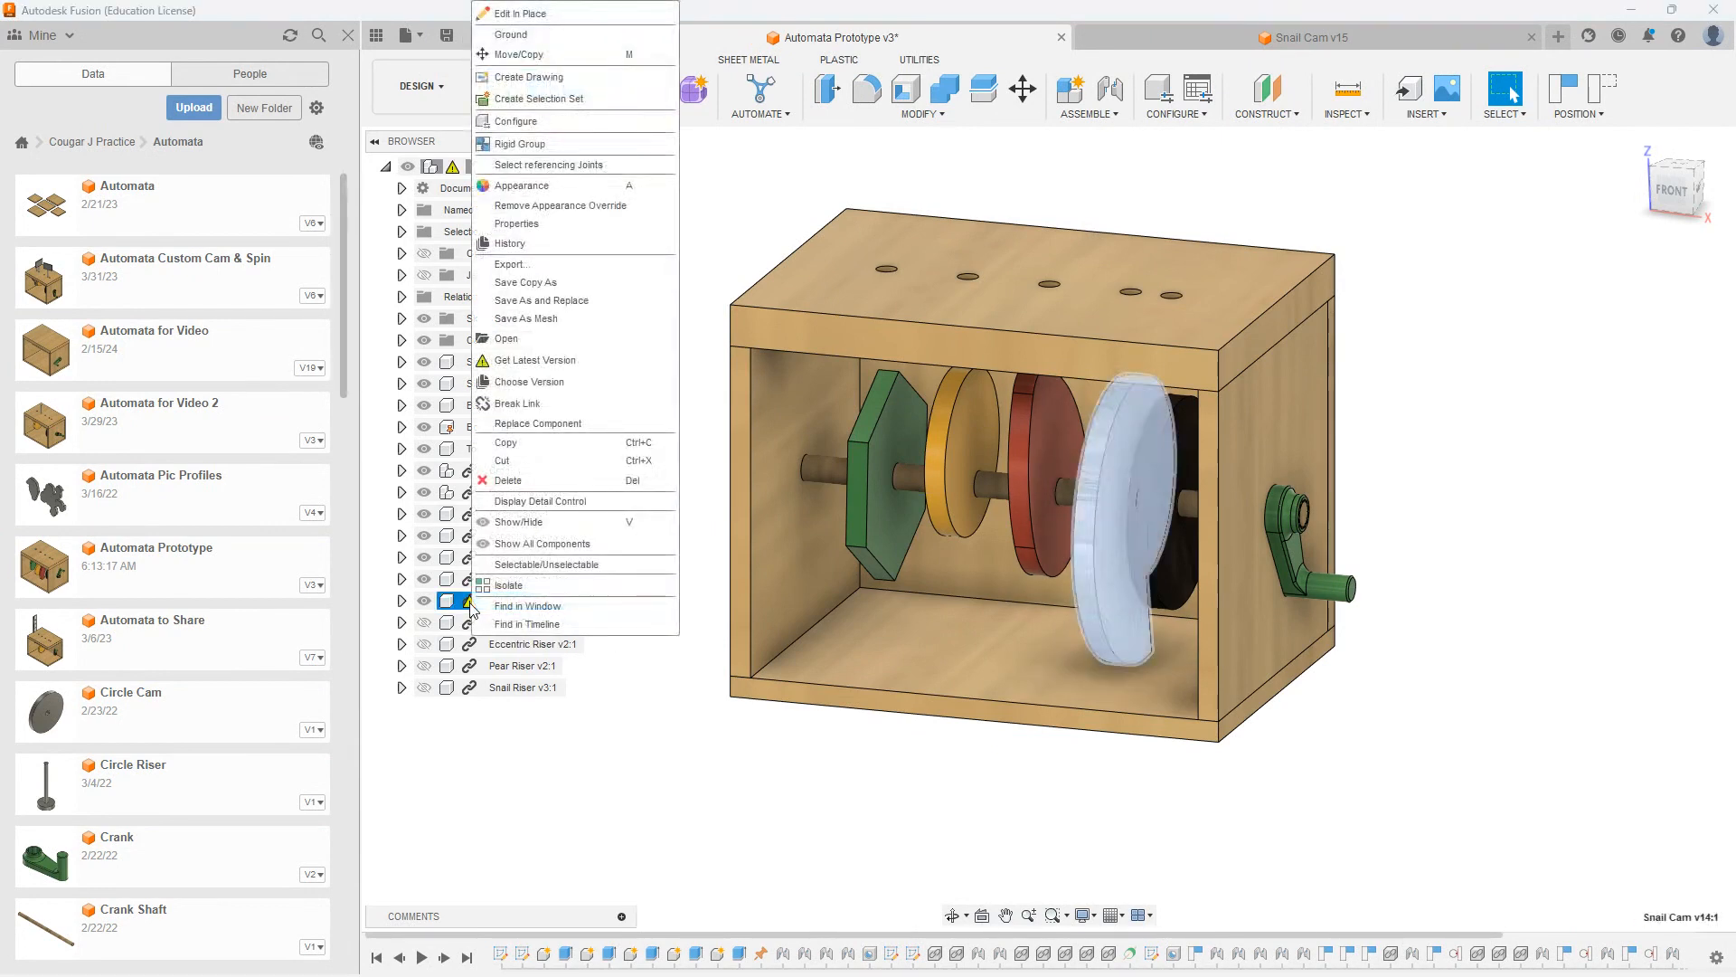
click(537, 360)
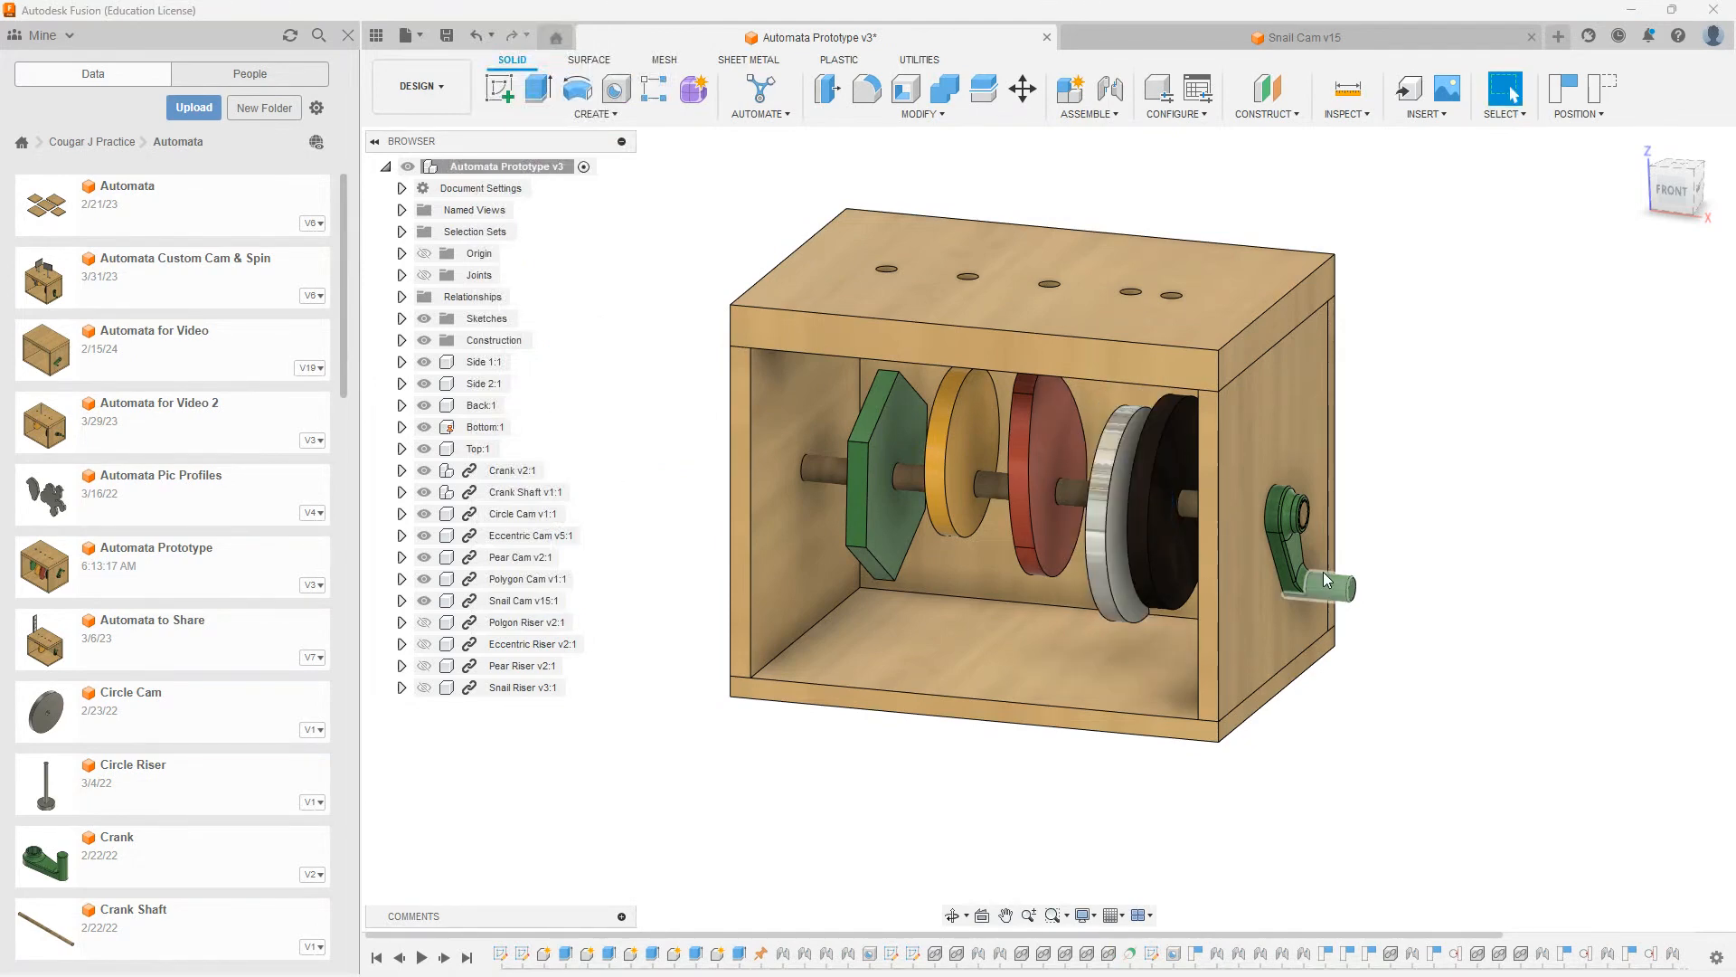
mouse_move(1289, 727)
shift+middle_down()
mouse_move(1384, 709)
mouse_move(1266, 724)
shift+middle_up()
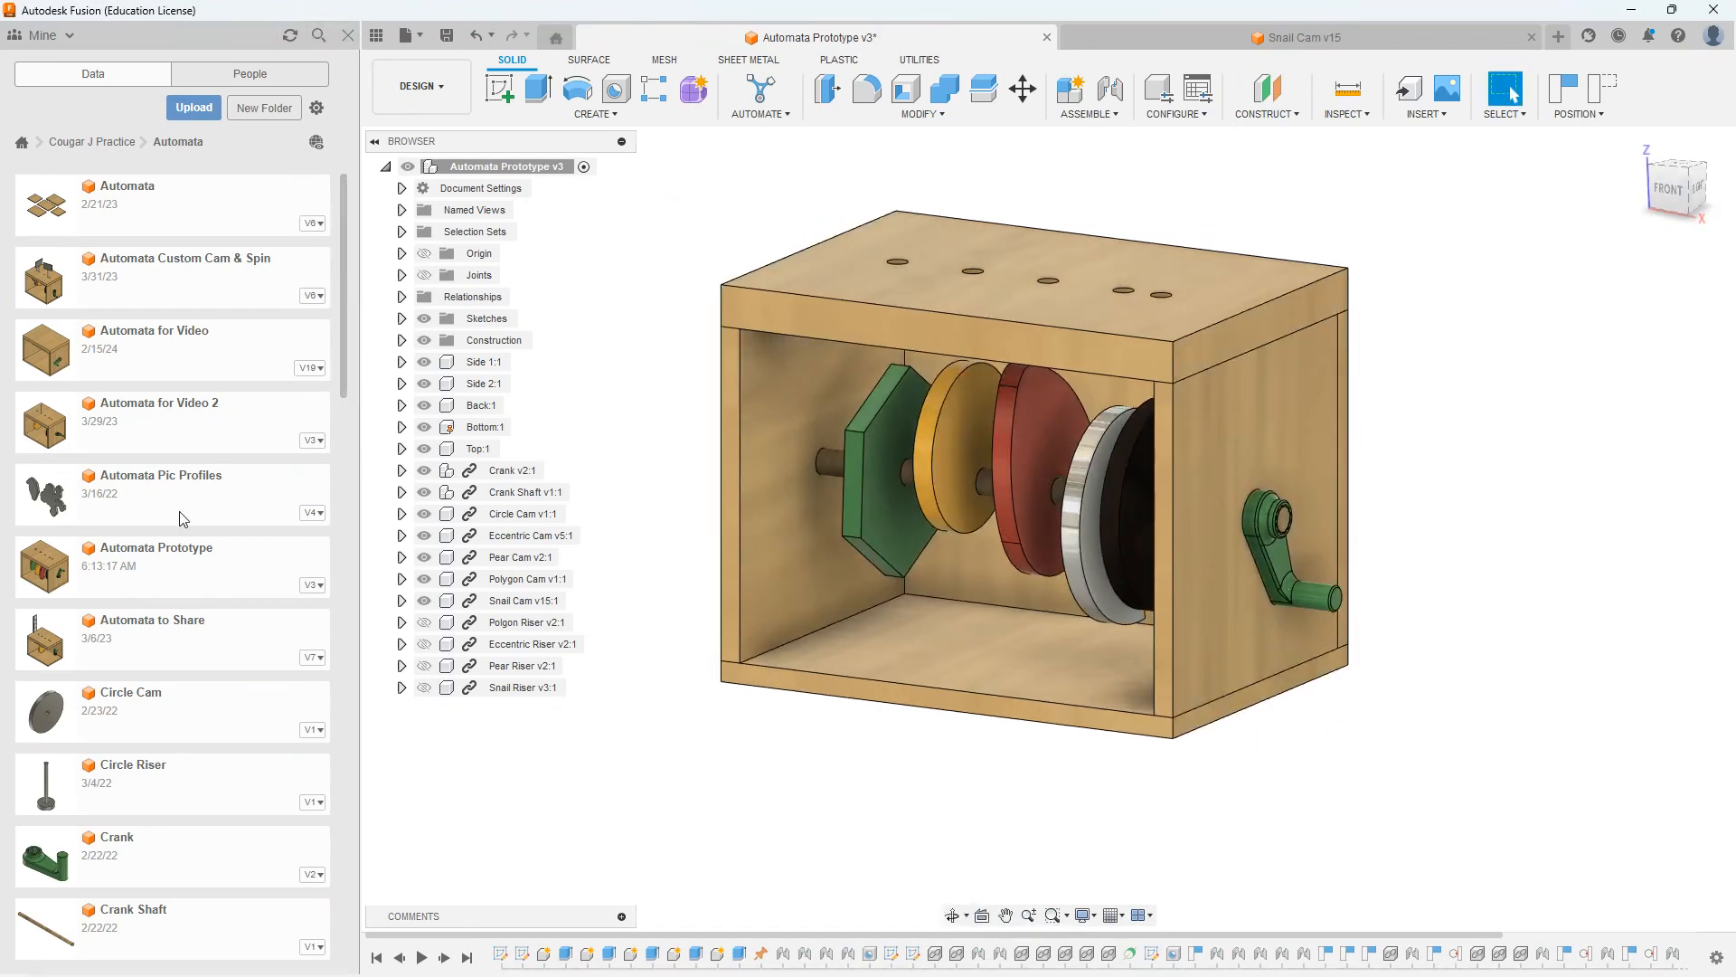
Step: View the Ruler design from the Automata folder, close it and return to the Automata Prototype assembly
scroll(177, 583, down, 5)
scroll(176, 615, down, 5)
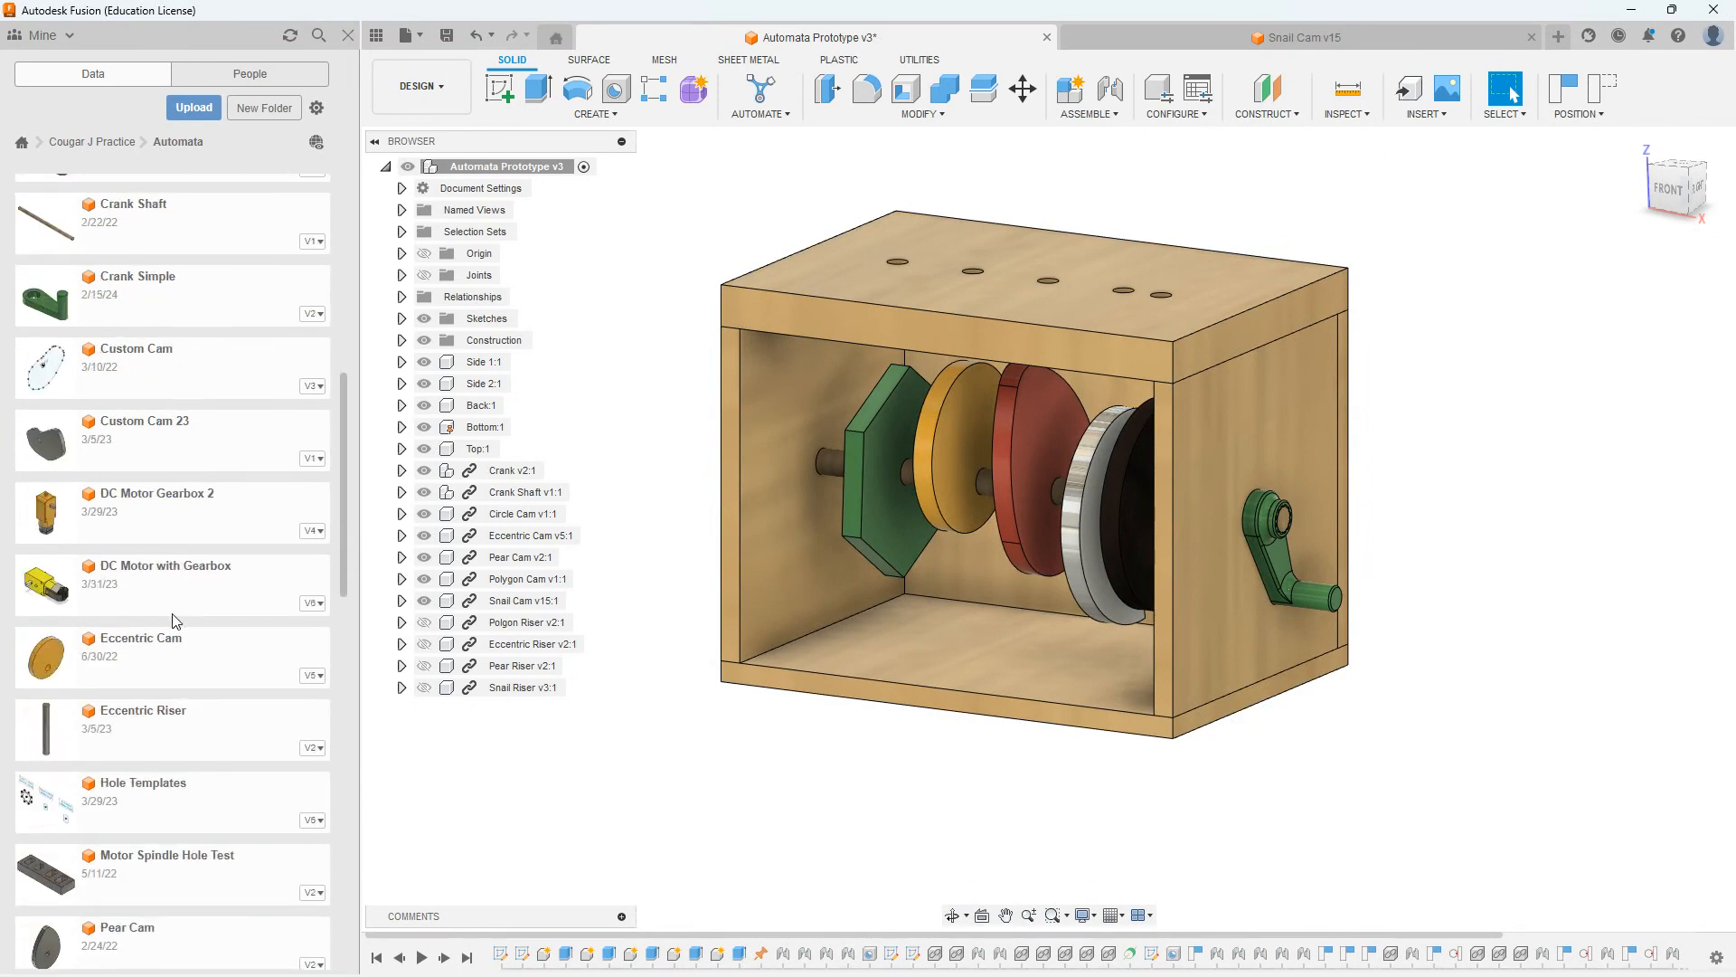
scroll(181, 642, down, 2)
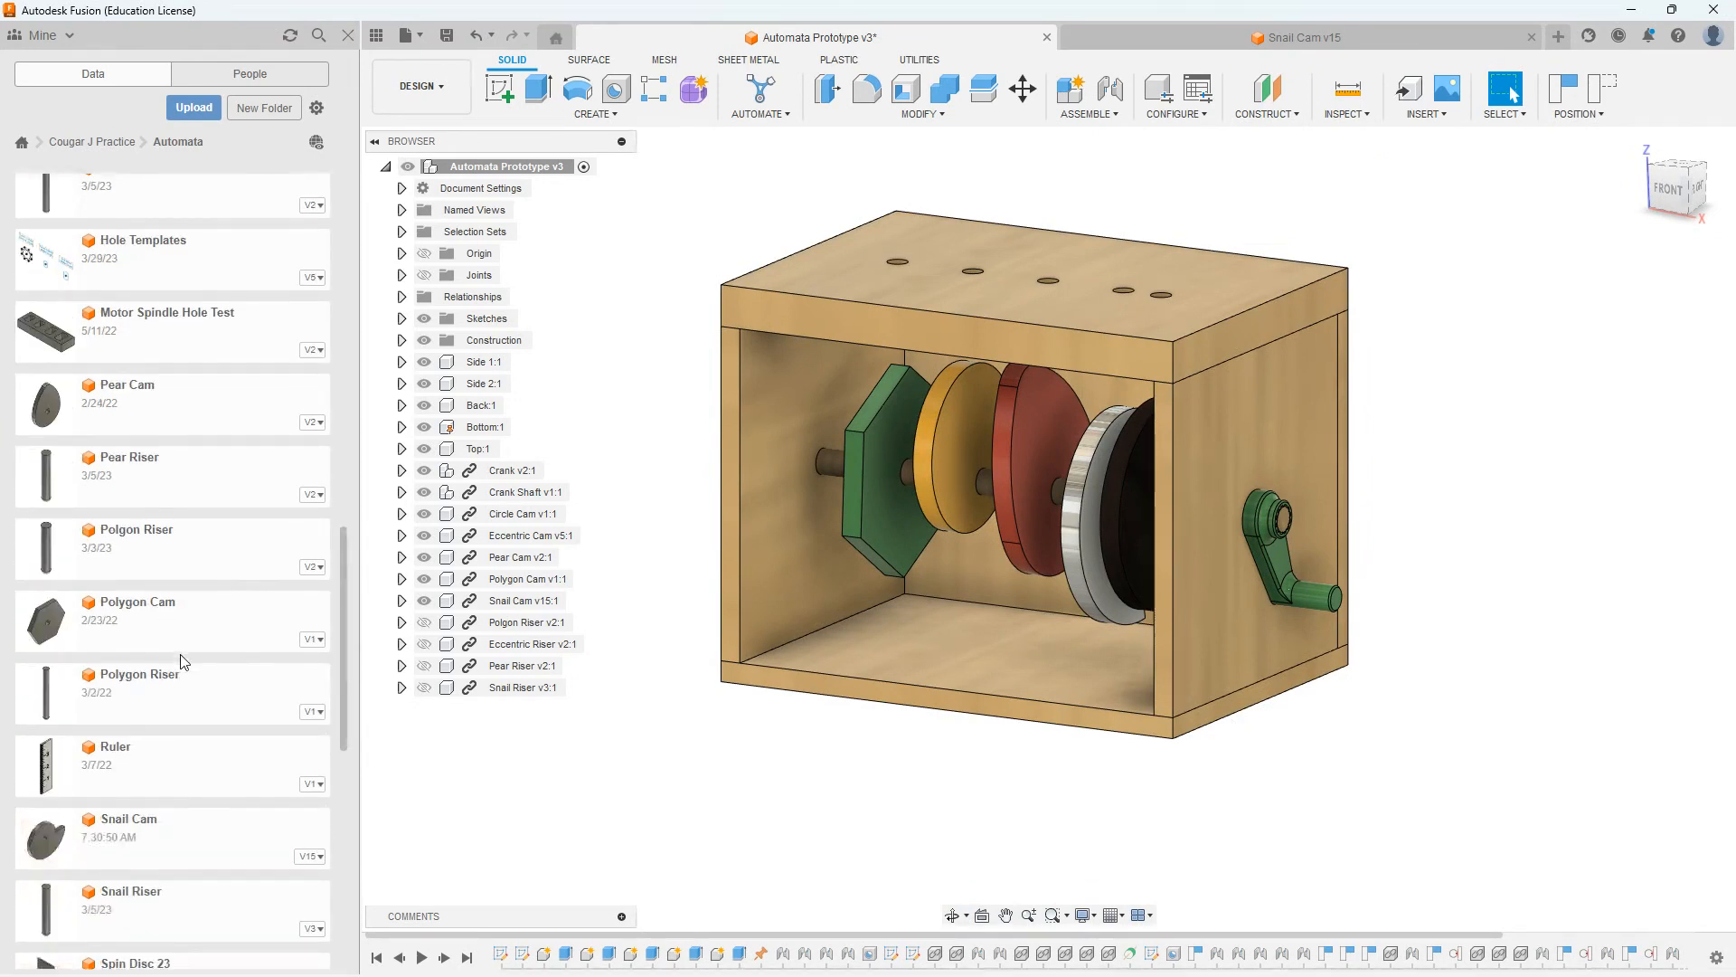
scroll(73, 767, down, 2)
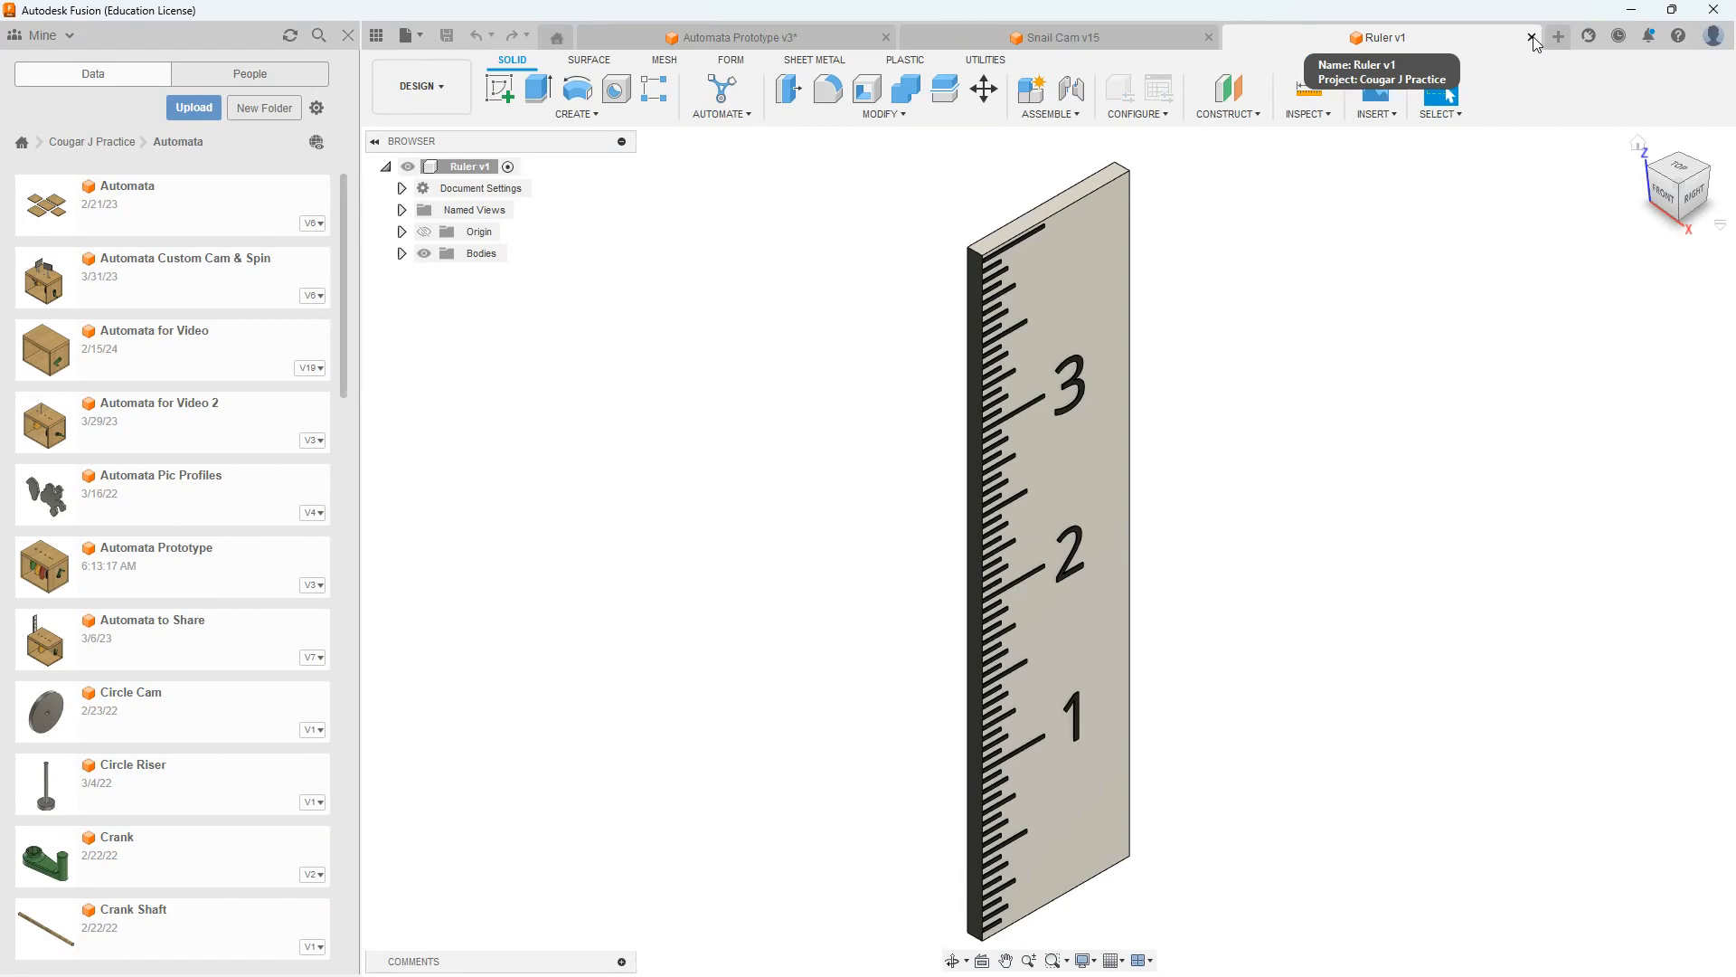
click(1532, 38)
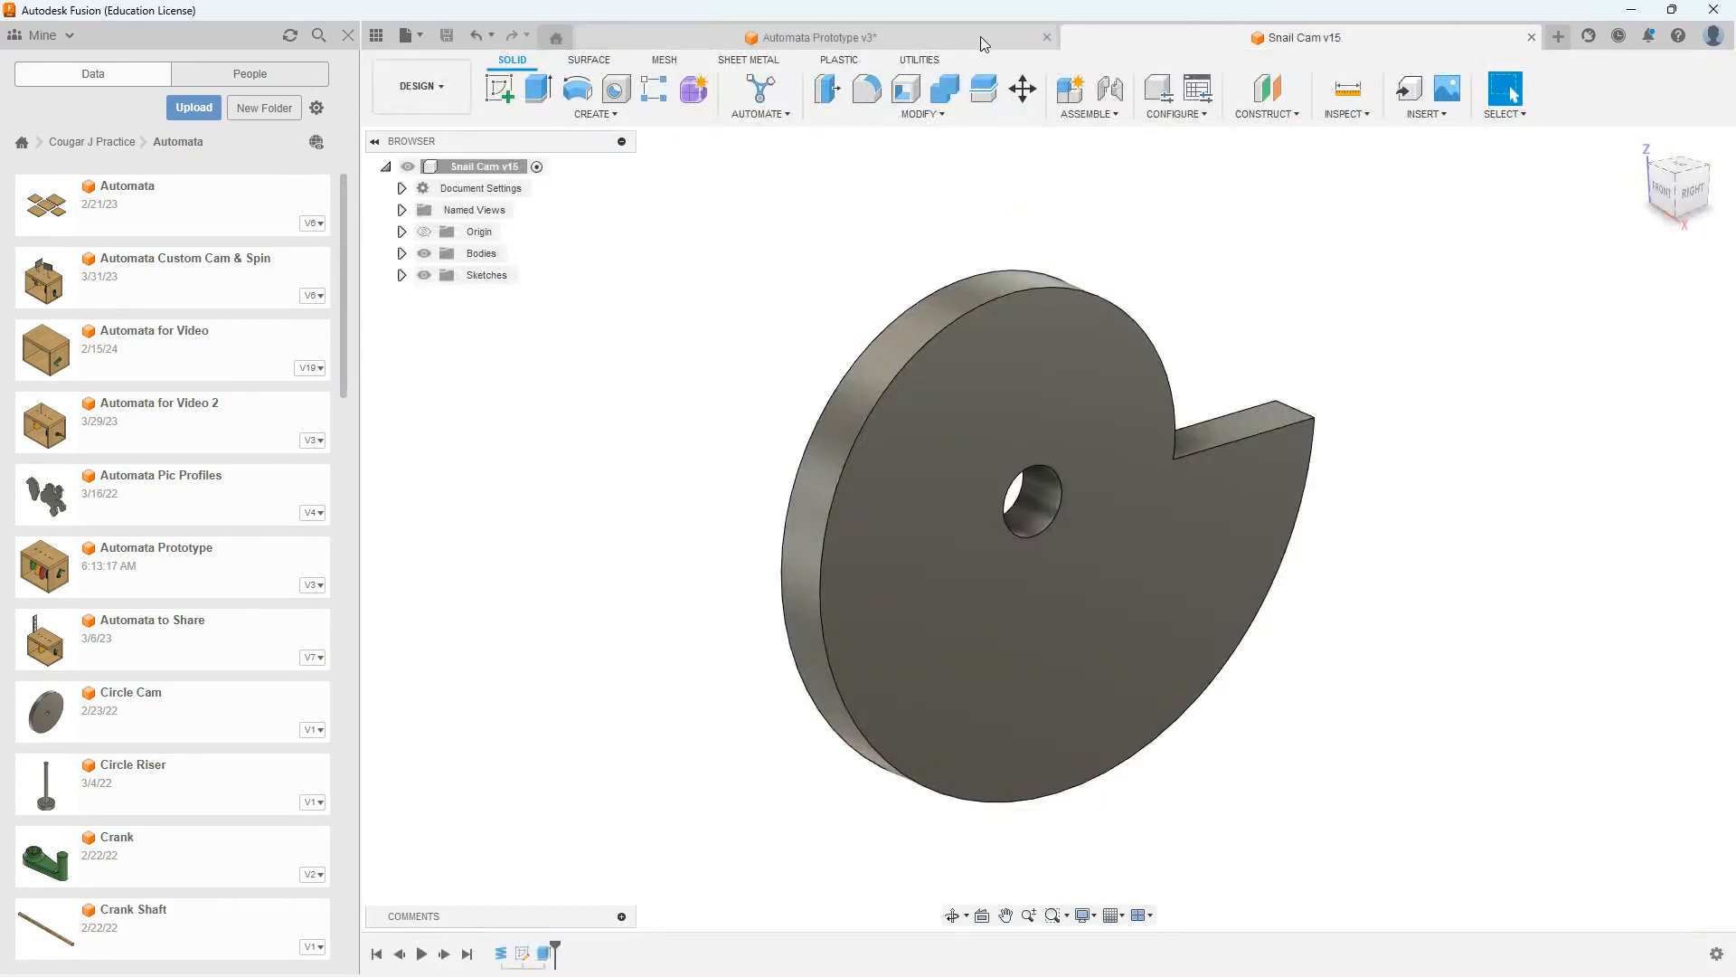
click(920, 34)
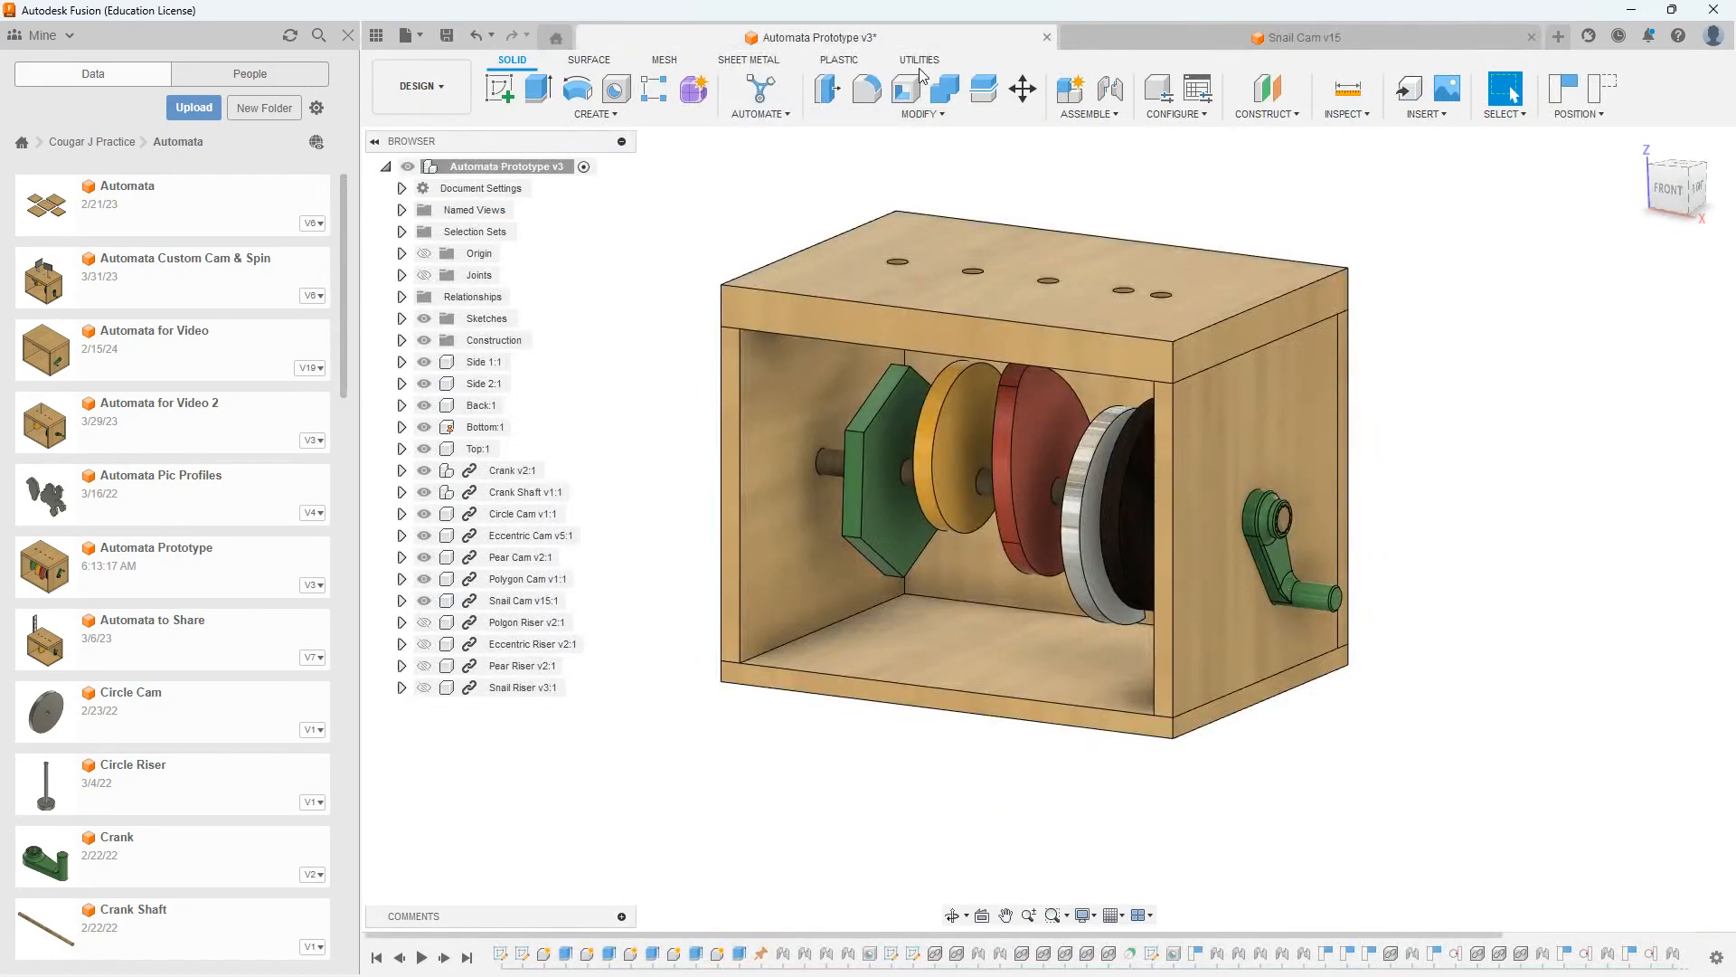
Step: Expand the assembly's joints, close the data panel and locate the Crank joint in the timeline
click(401, 276)
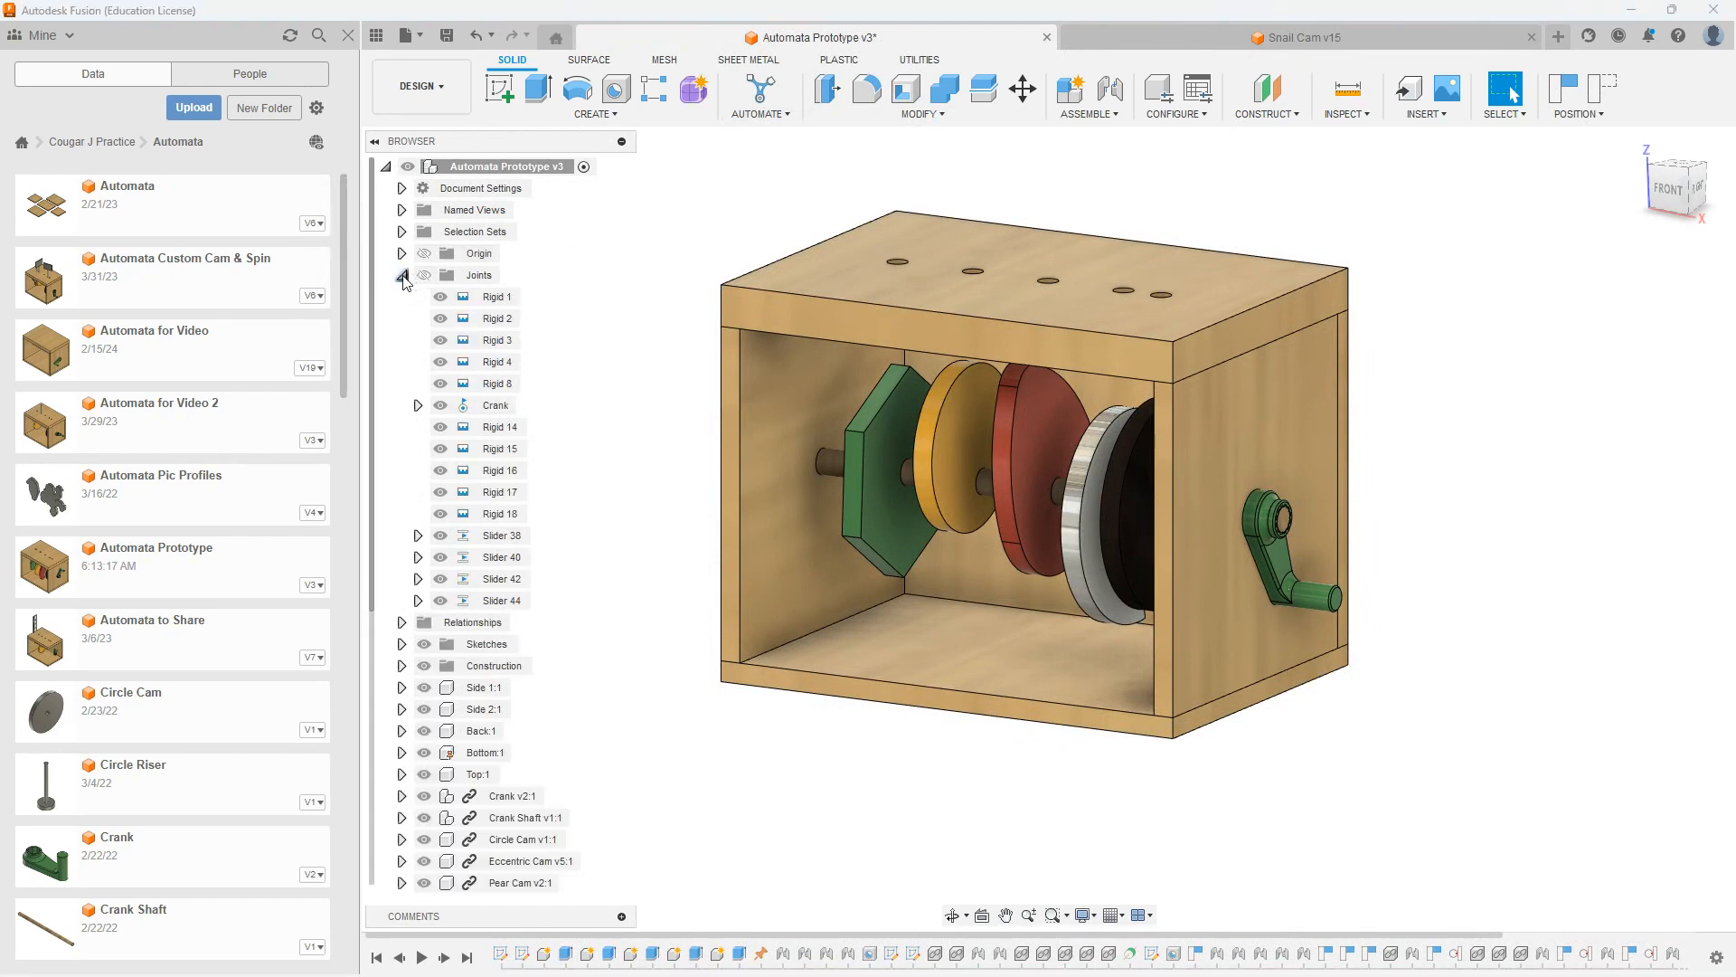
click(347, 35)
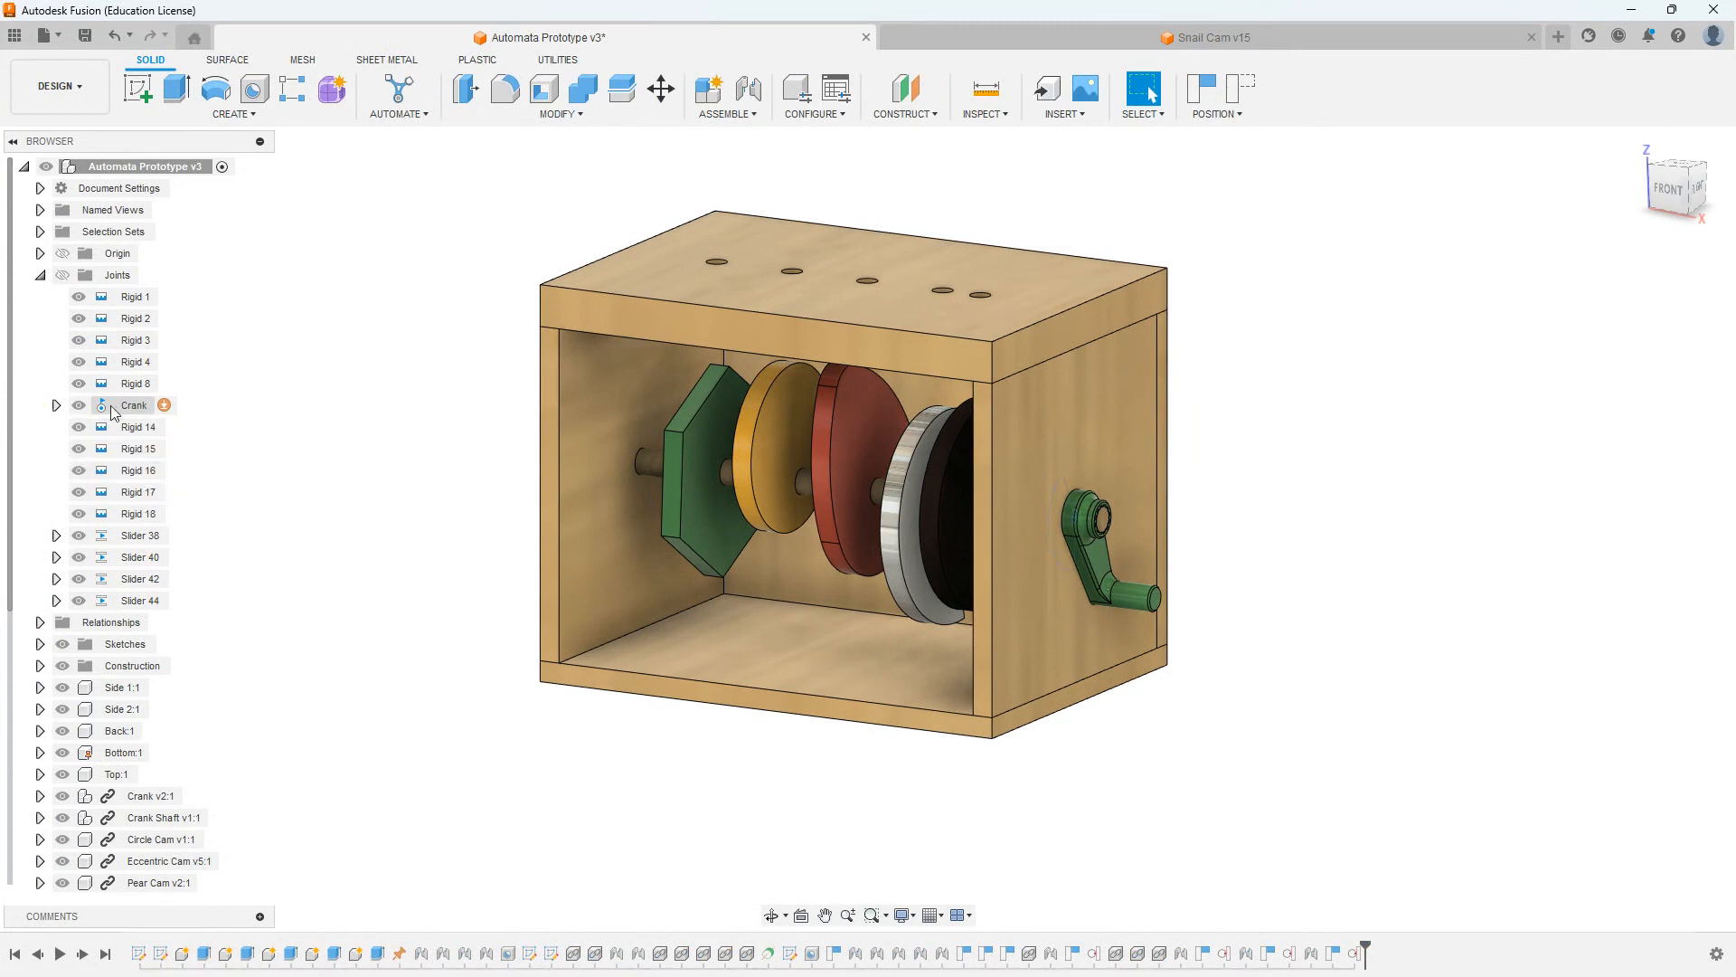
right_click(140, 408)
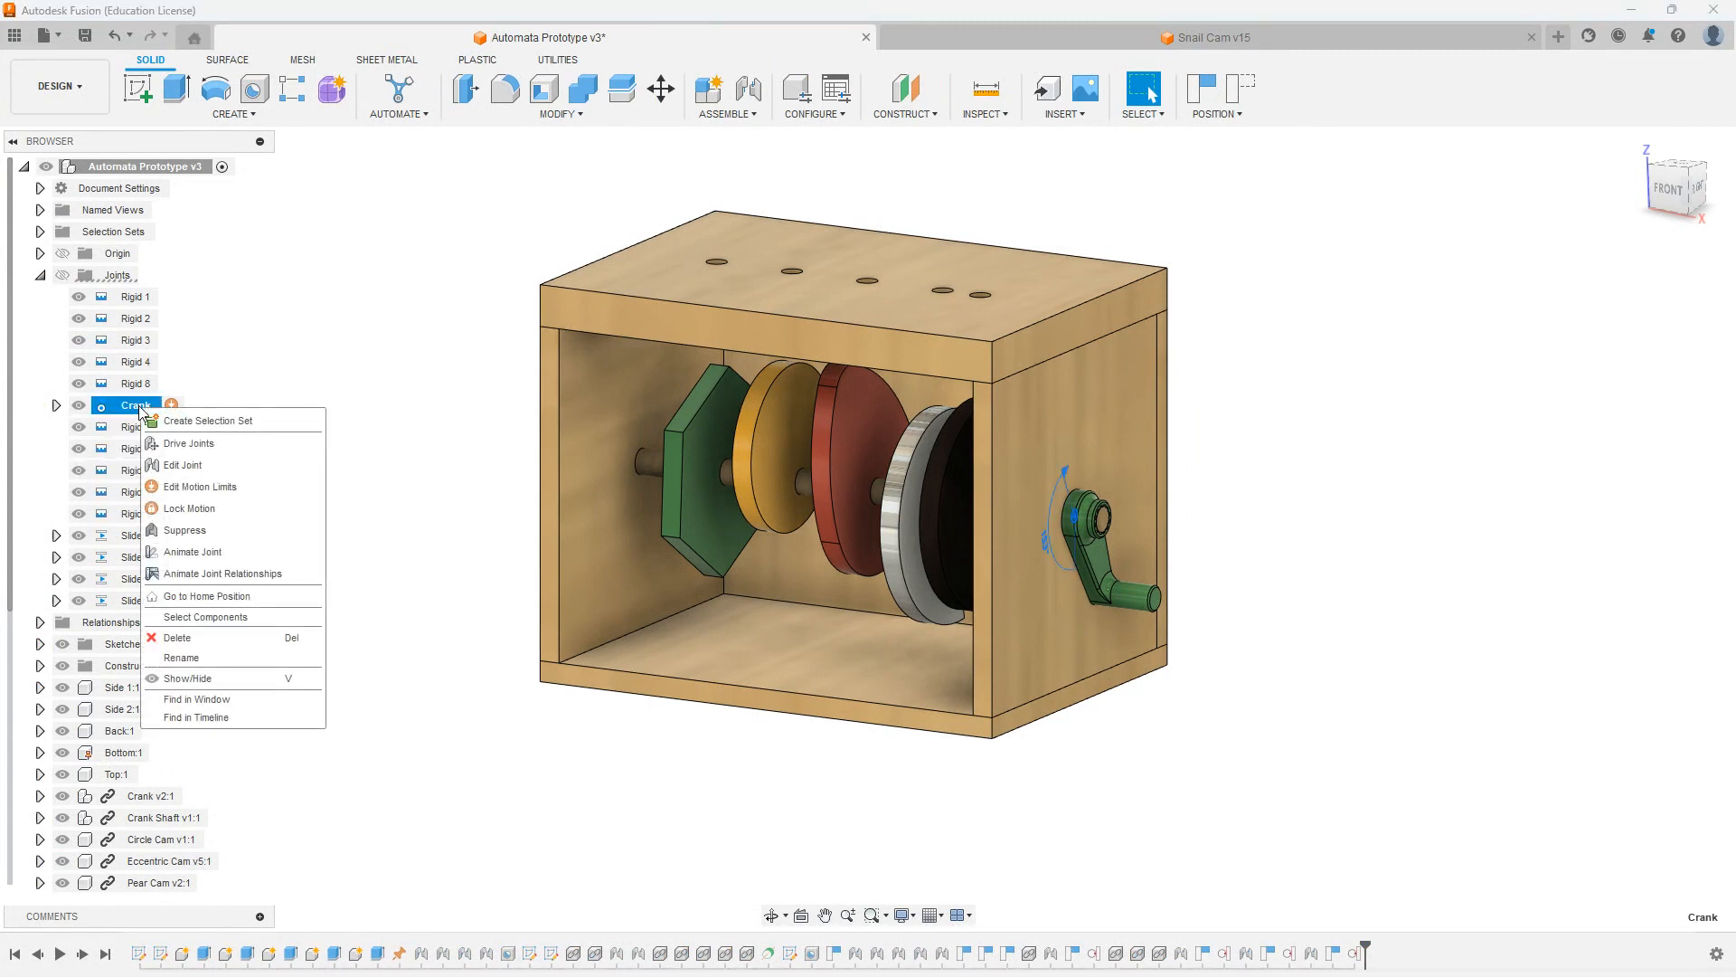
click(196, 718)
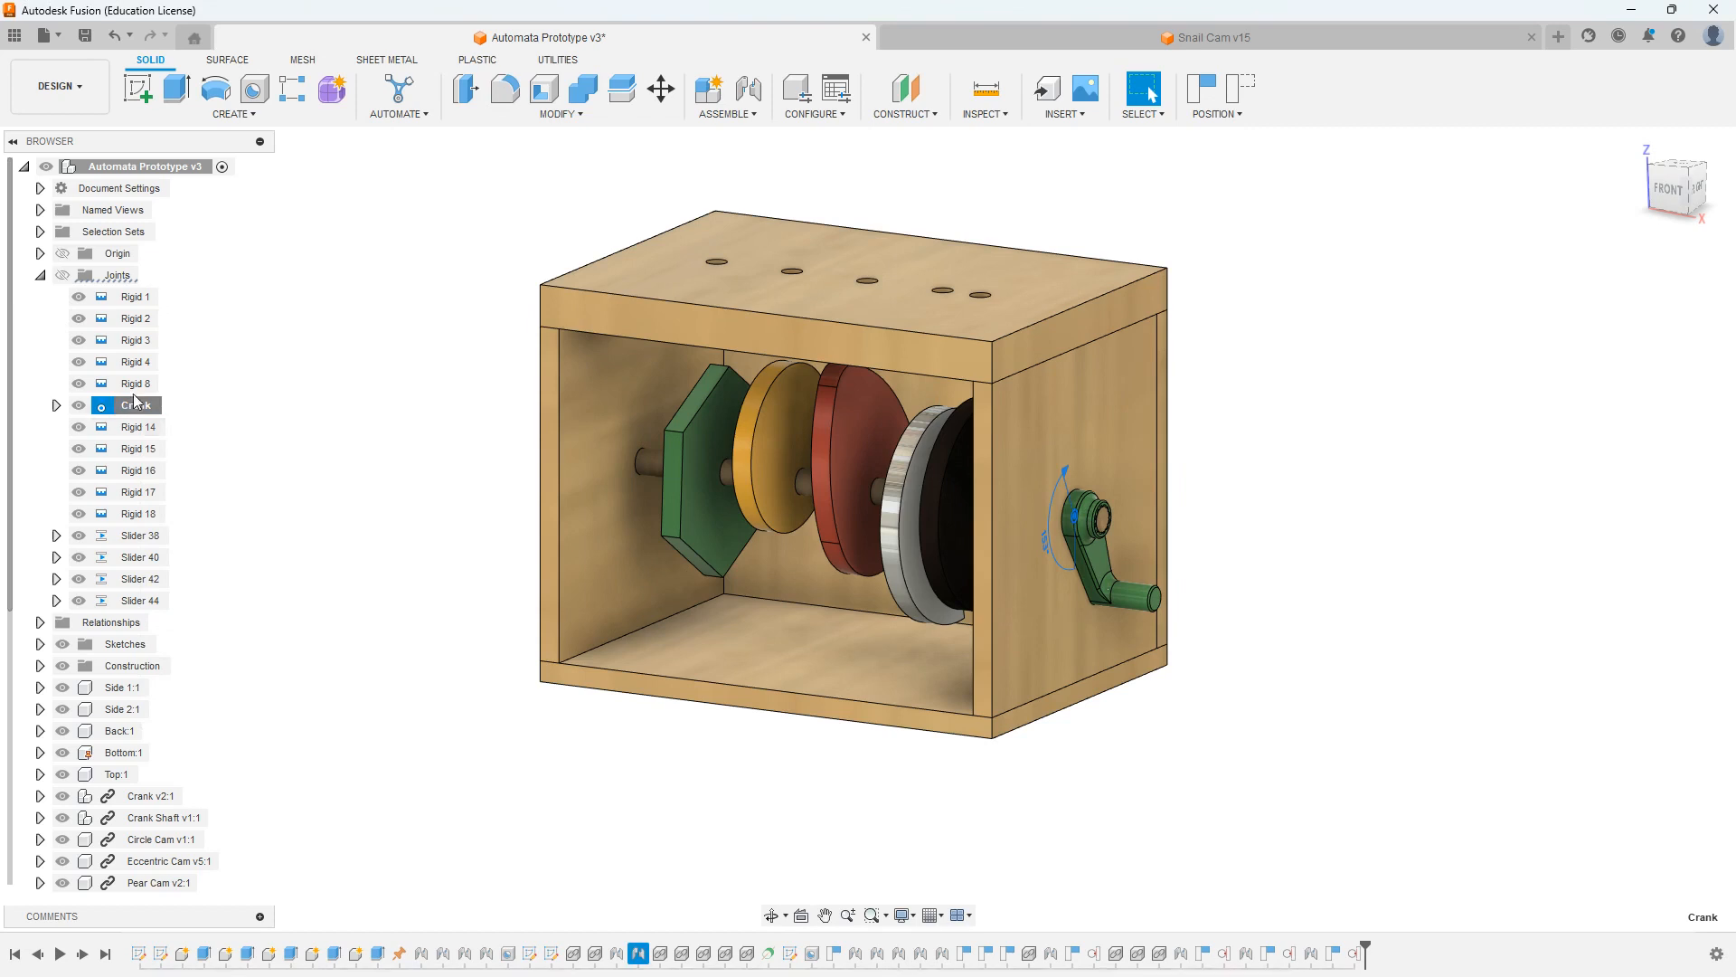
click(258, 401)
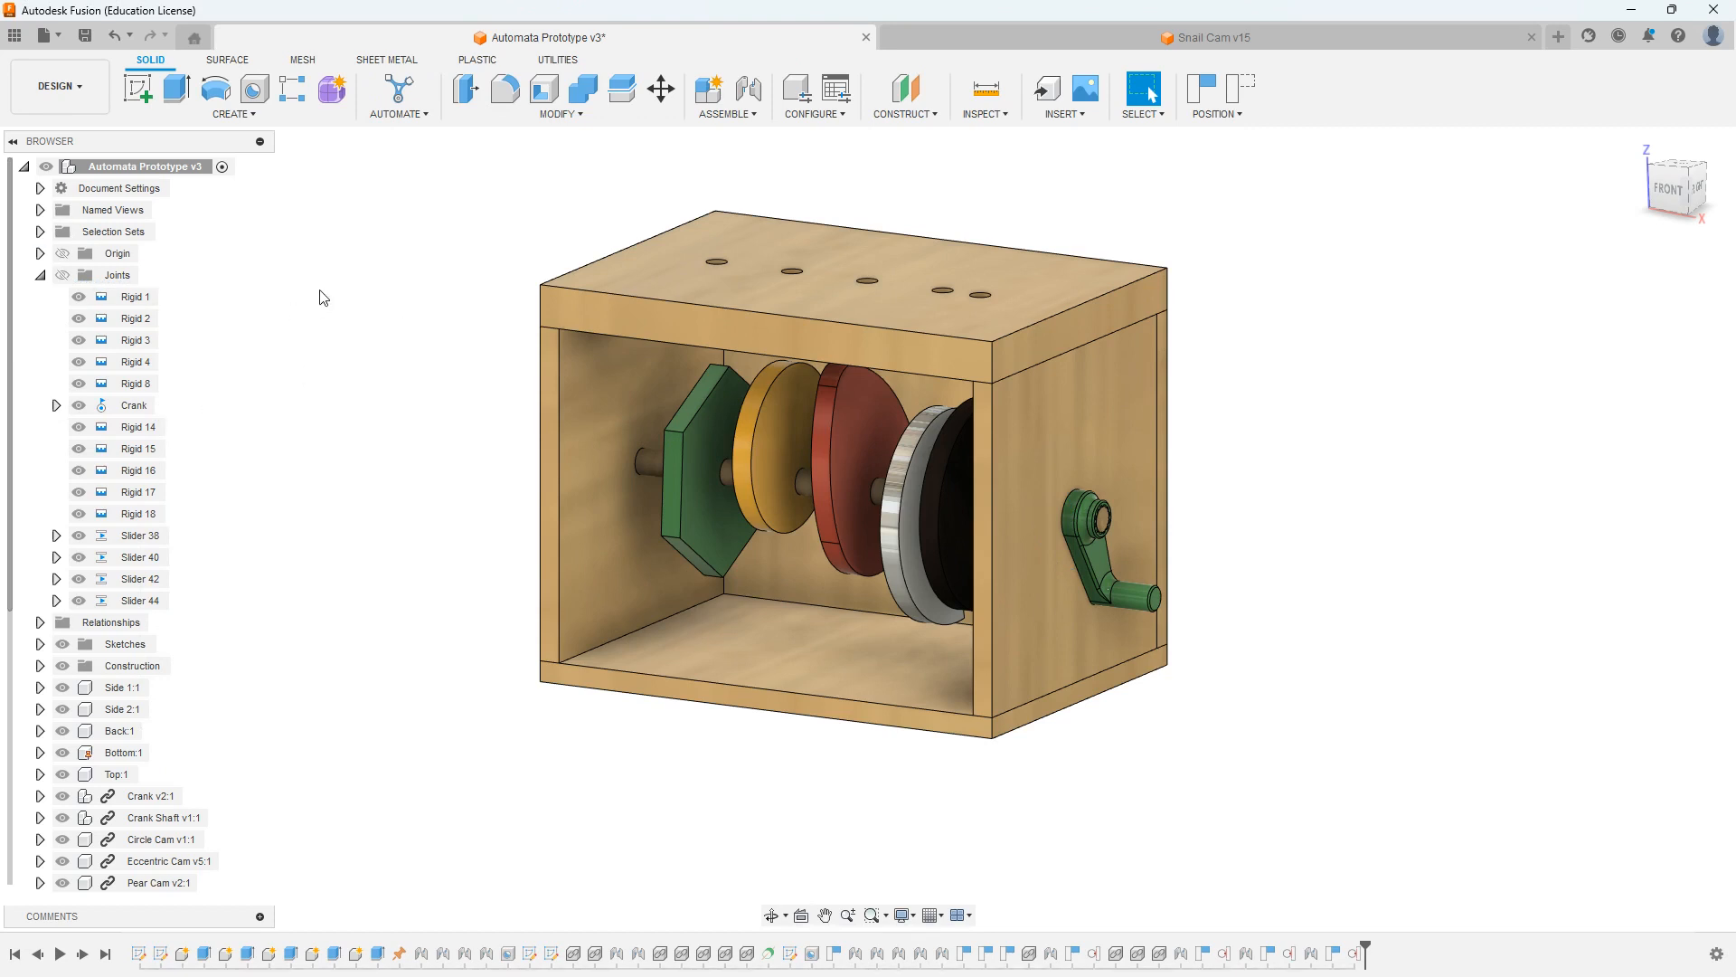
middle_drag(1365, 523, 1567, 567)
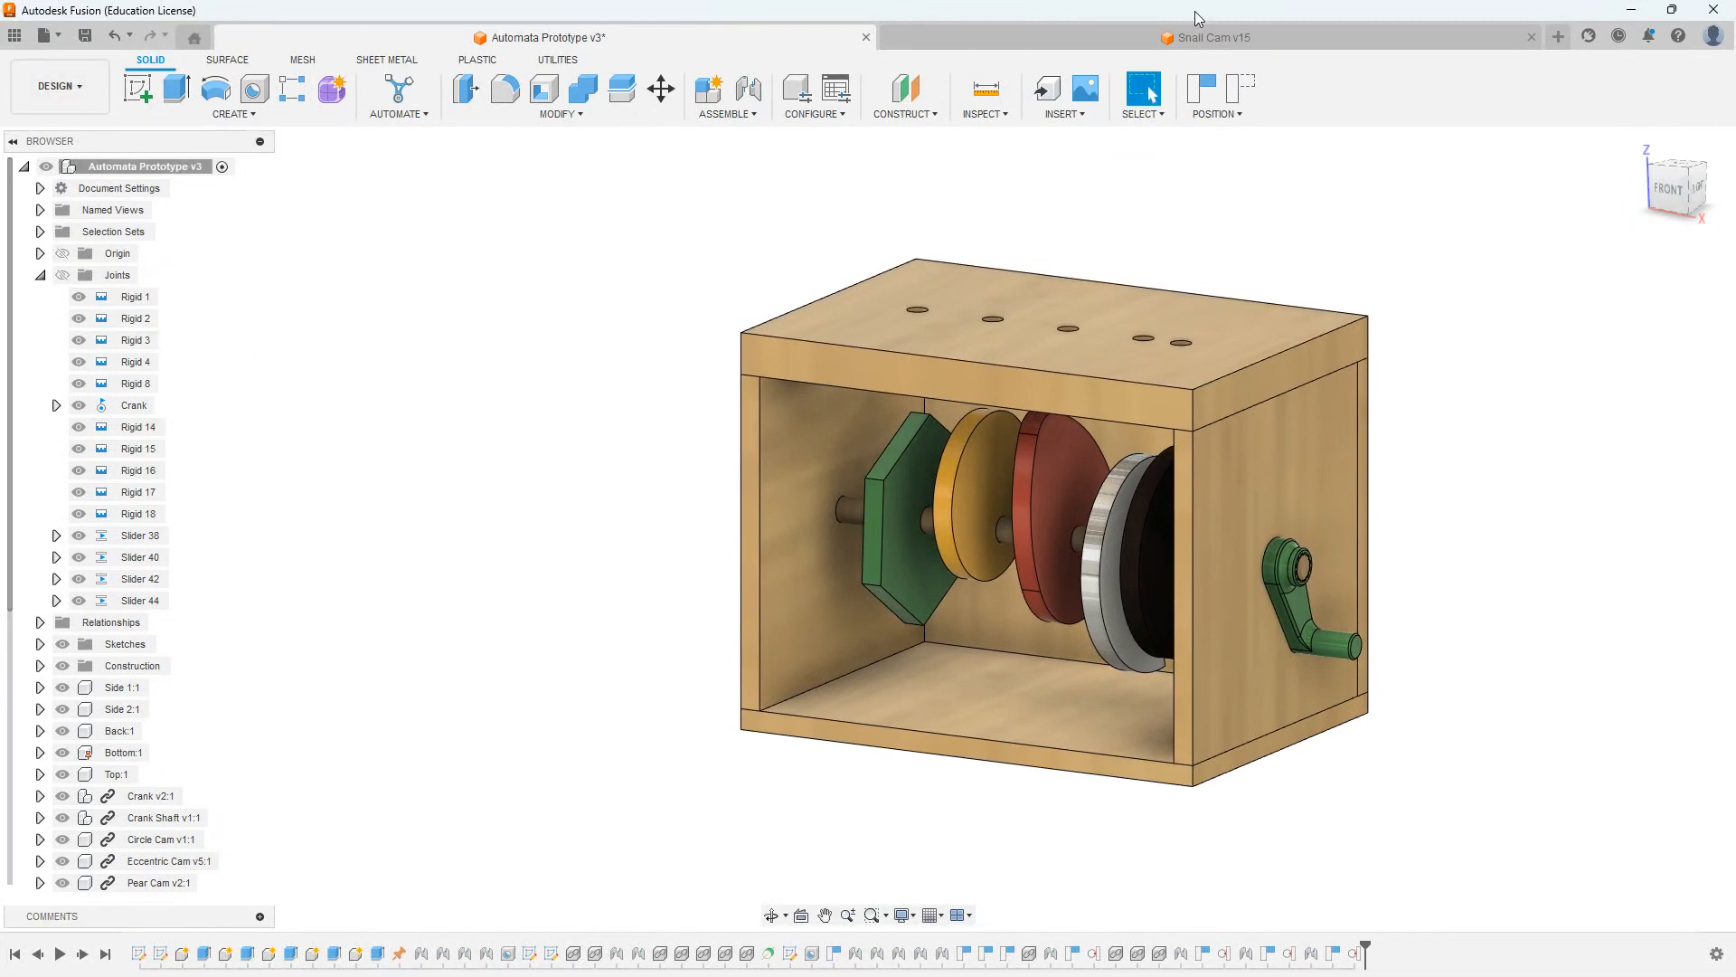
Step: Create a new design and sketch a circle of 0.25 in diameter centred on the origin of the horizontal XY plane
click(1562, 38)
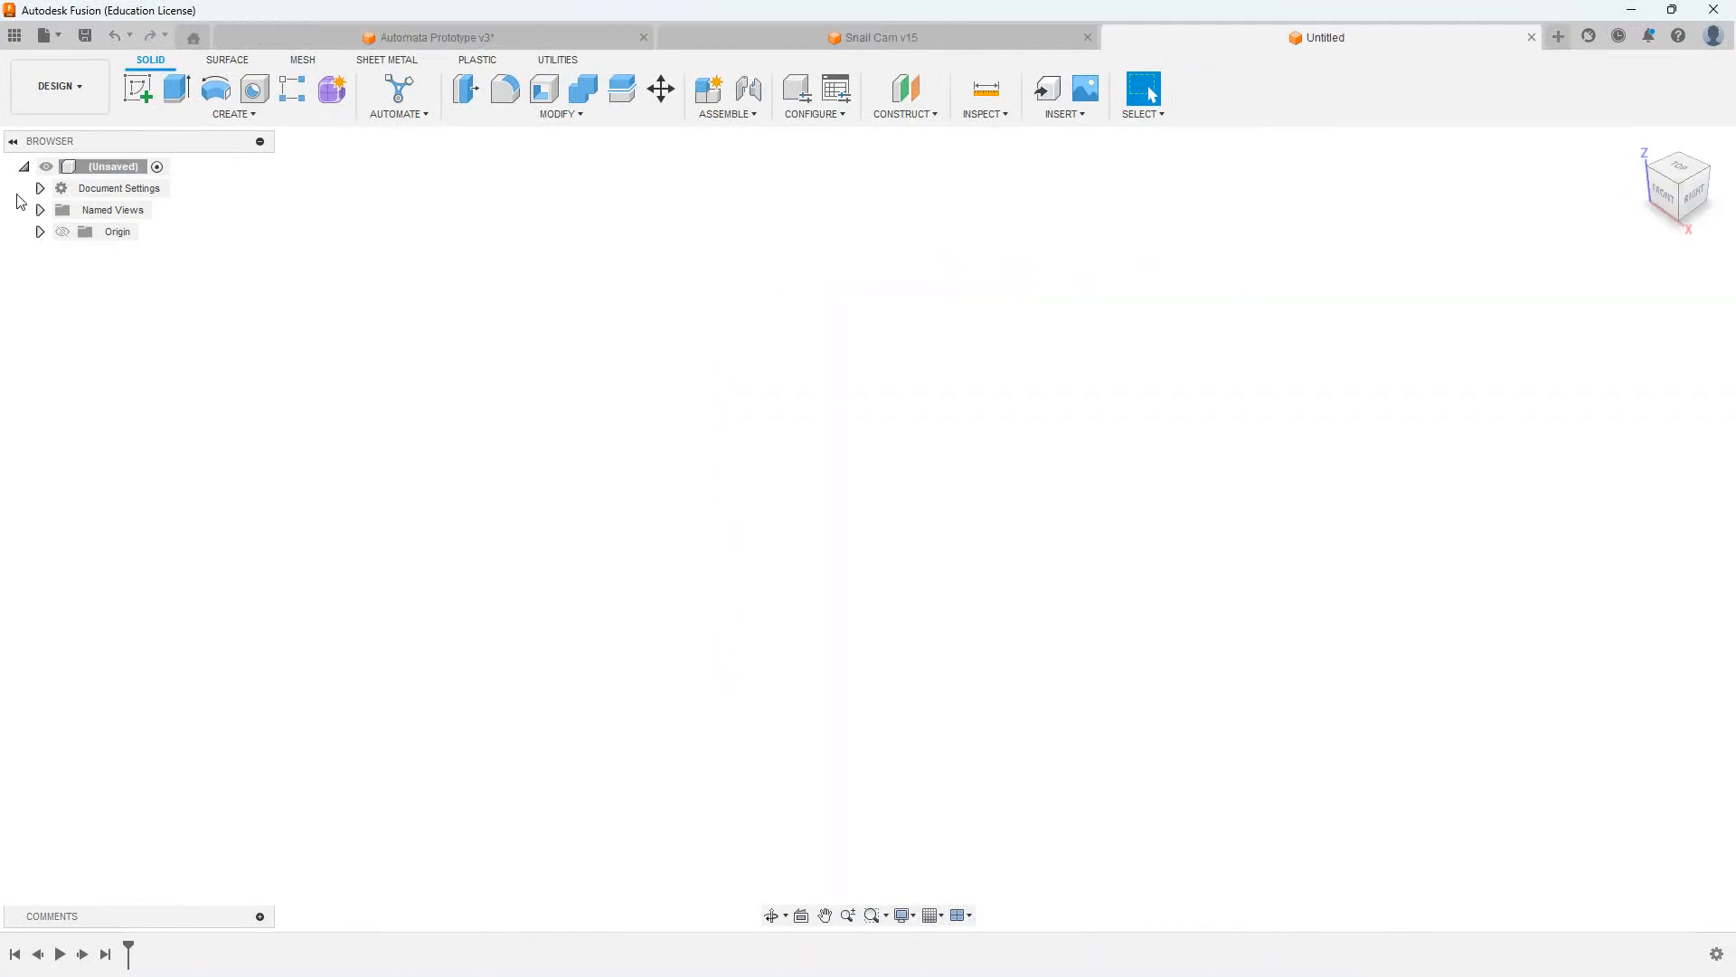
click(140, 90)
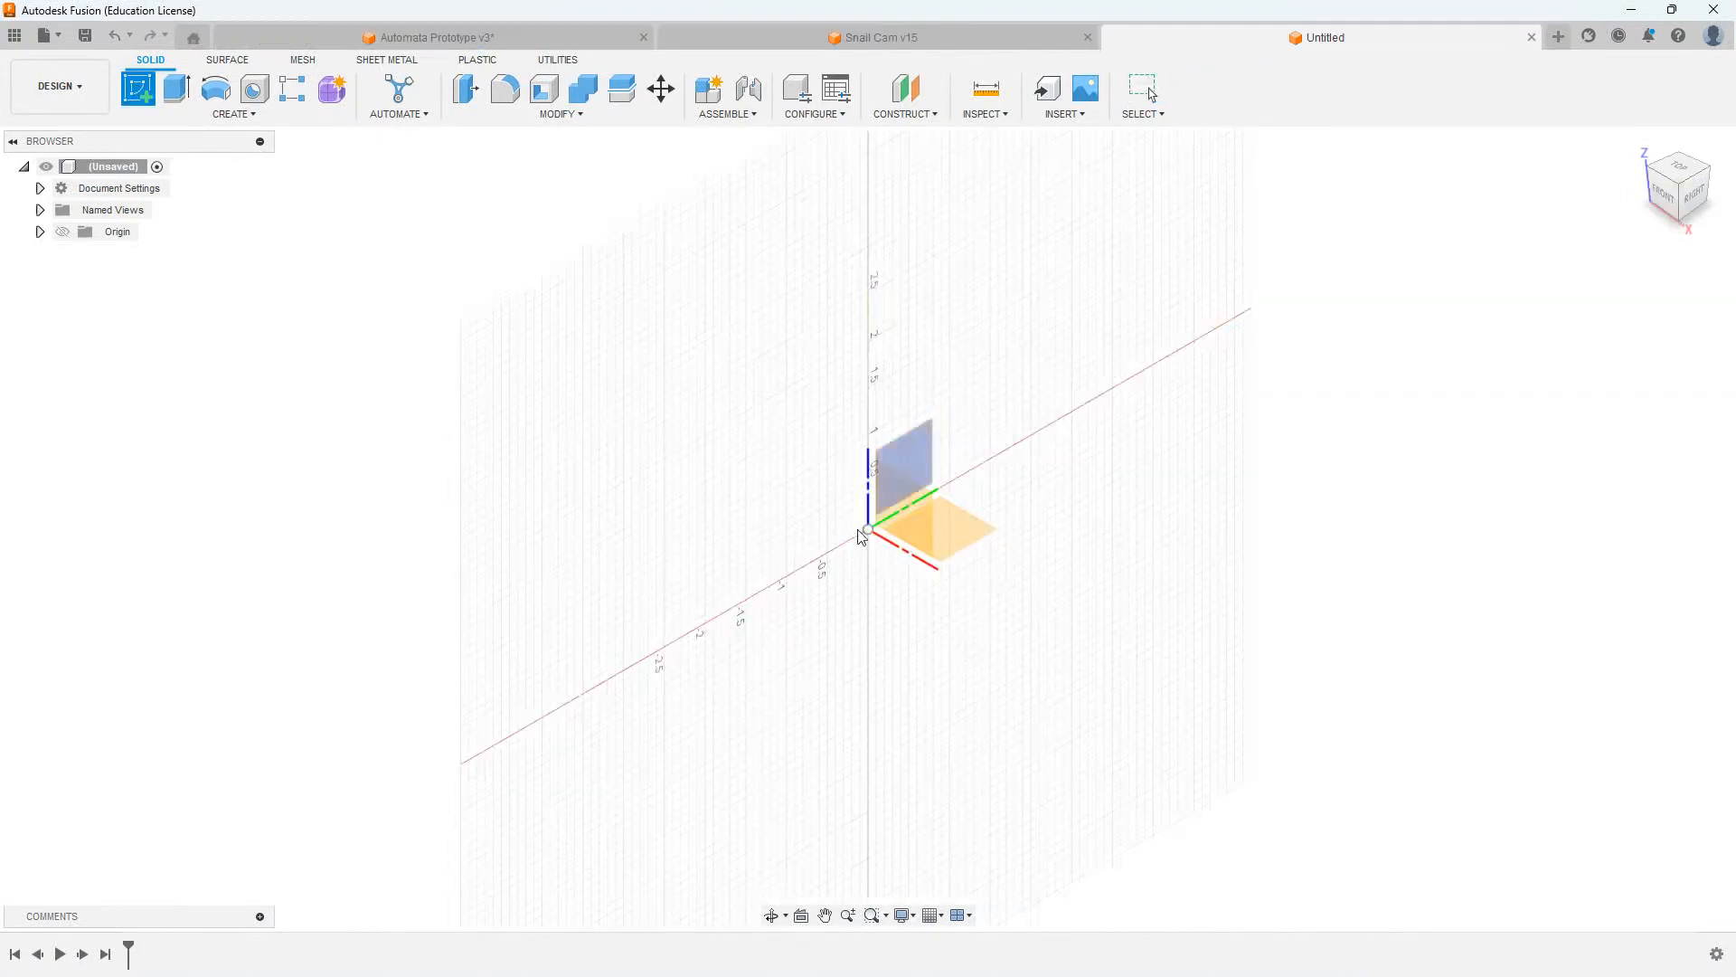
click(968, 539)
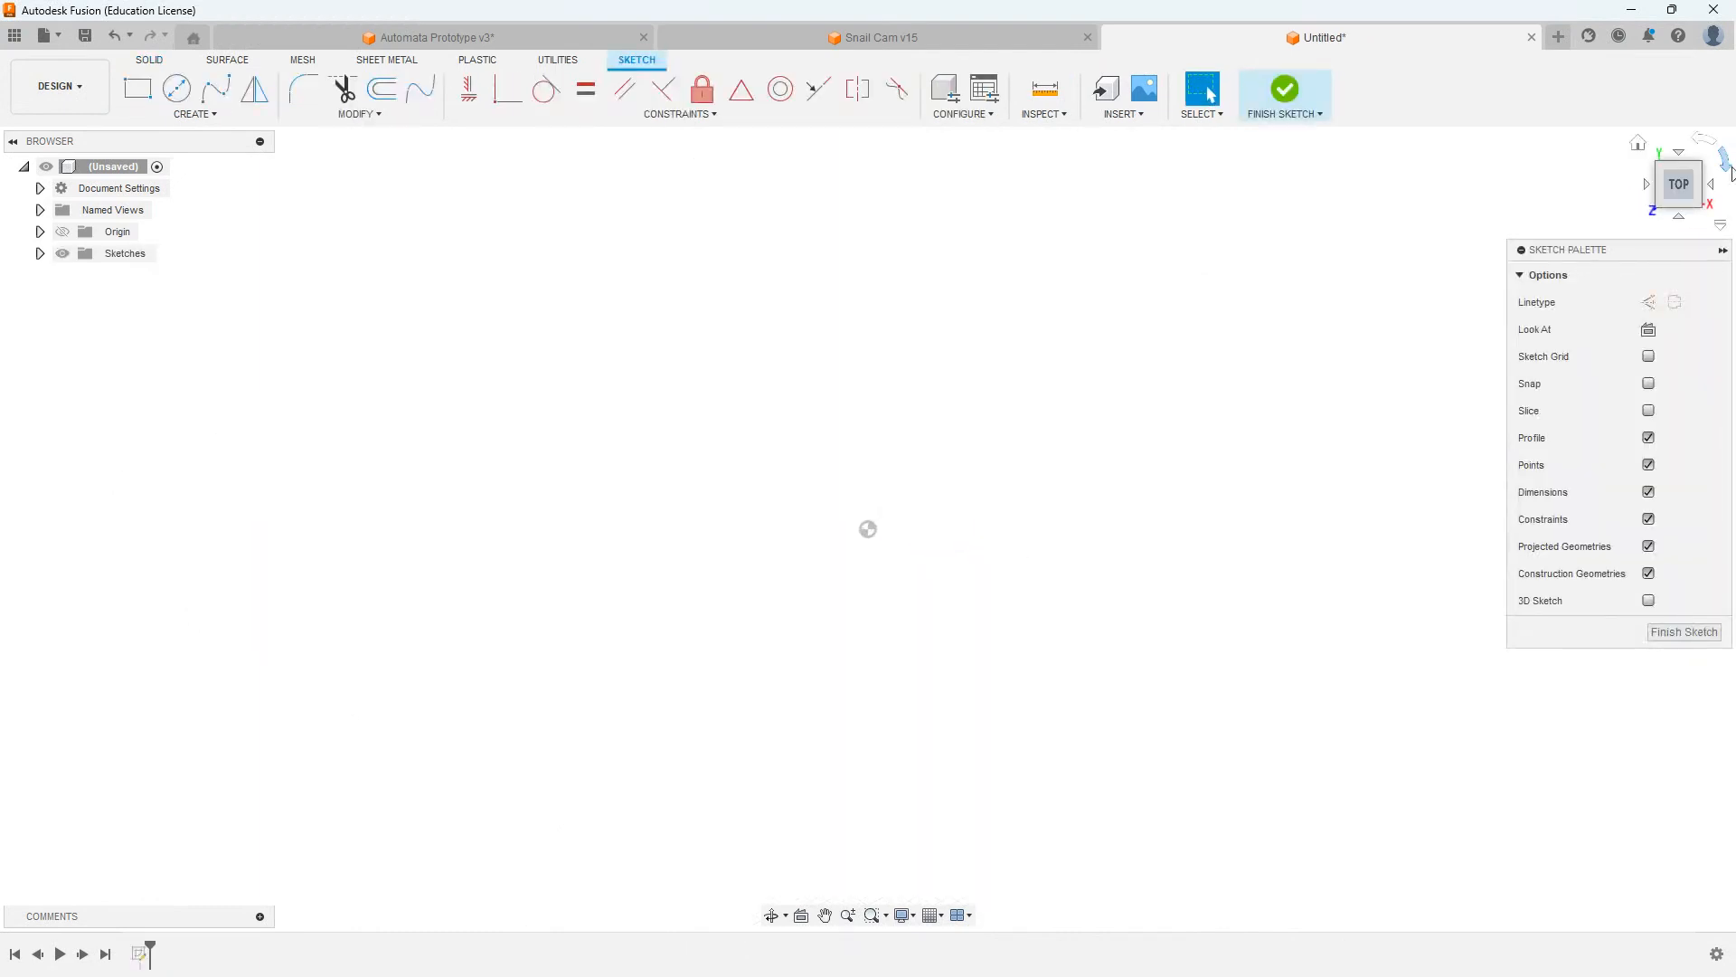
click(177, 89)
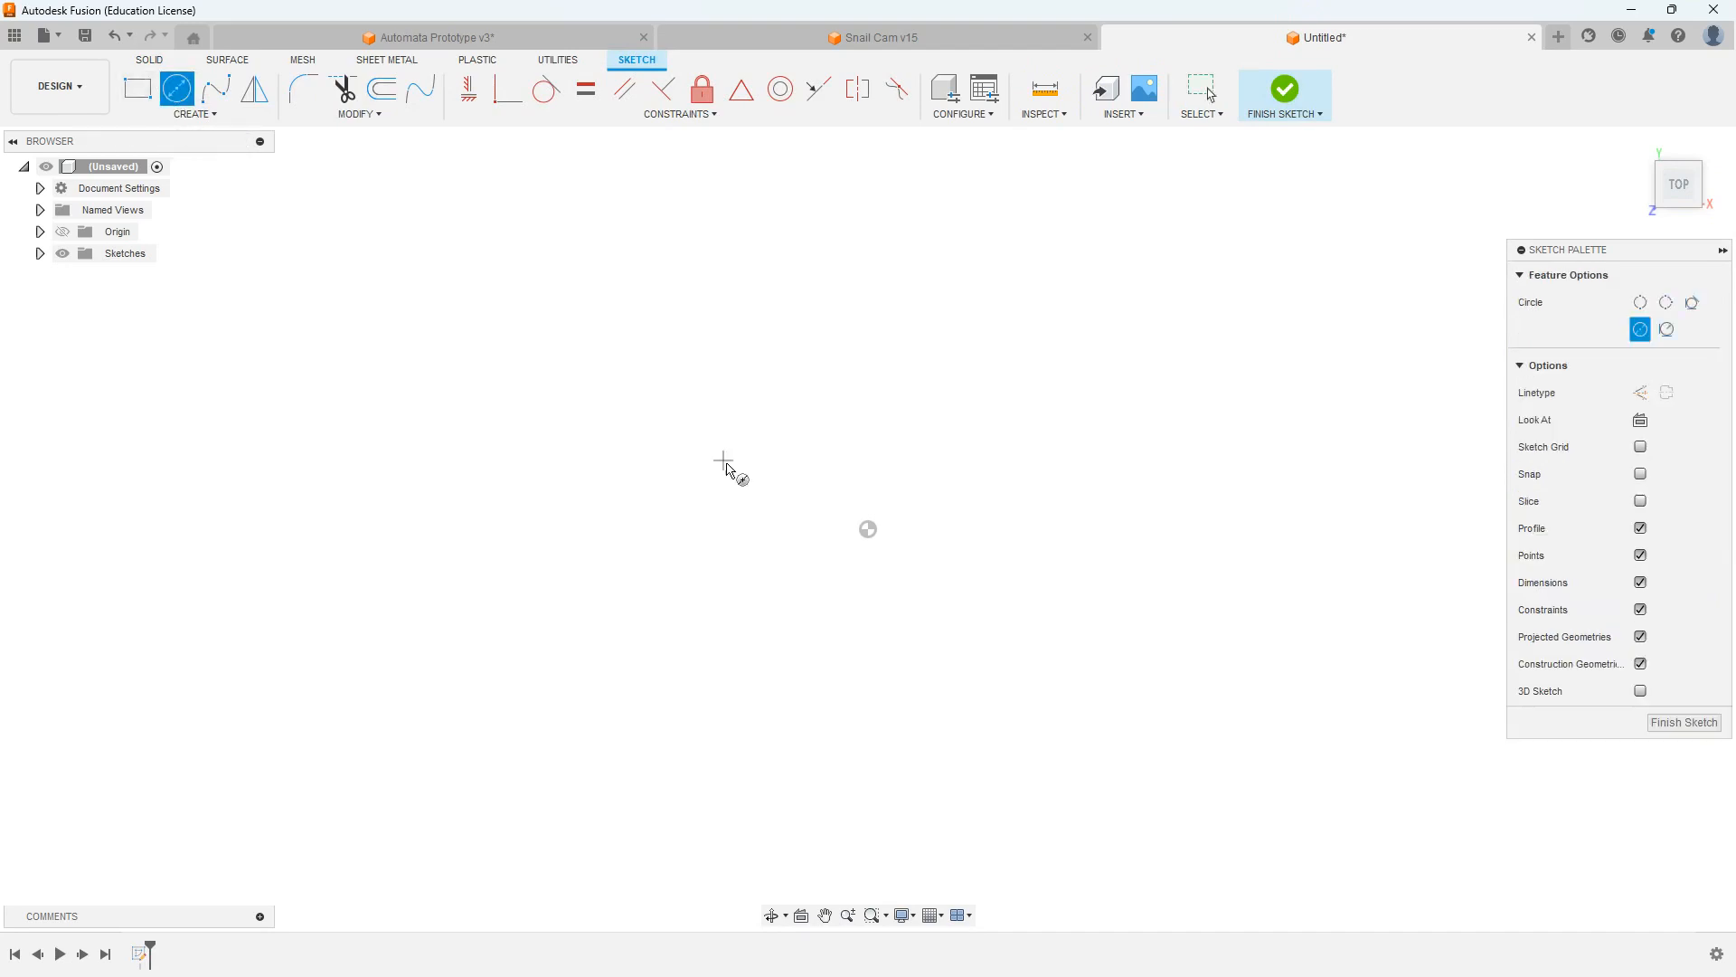
click(868, 529)
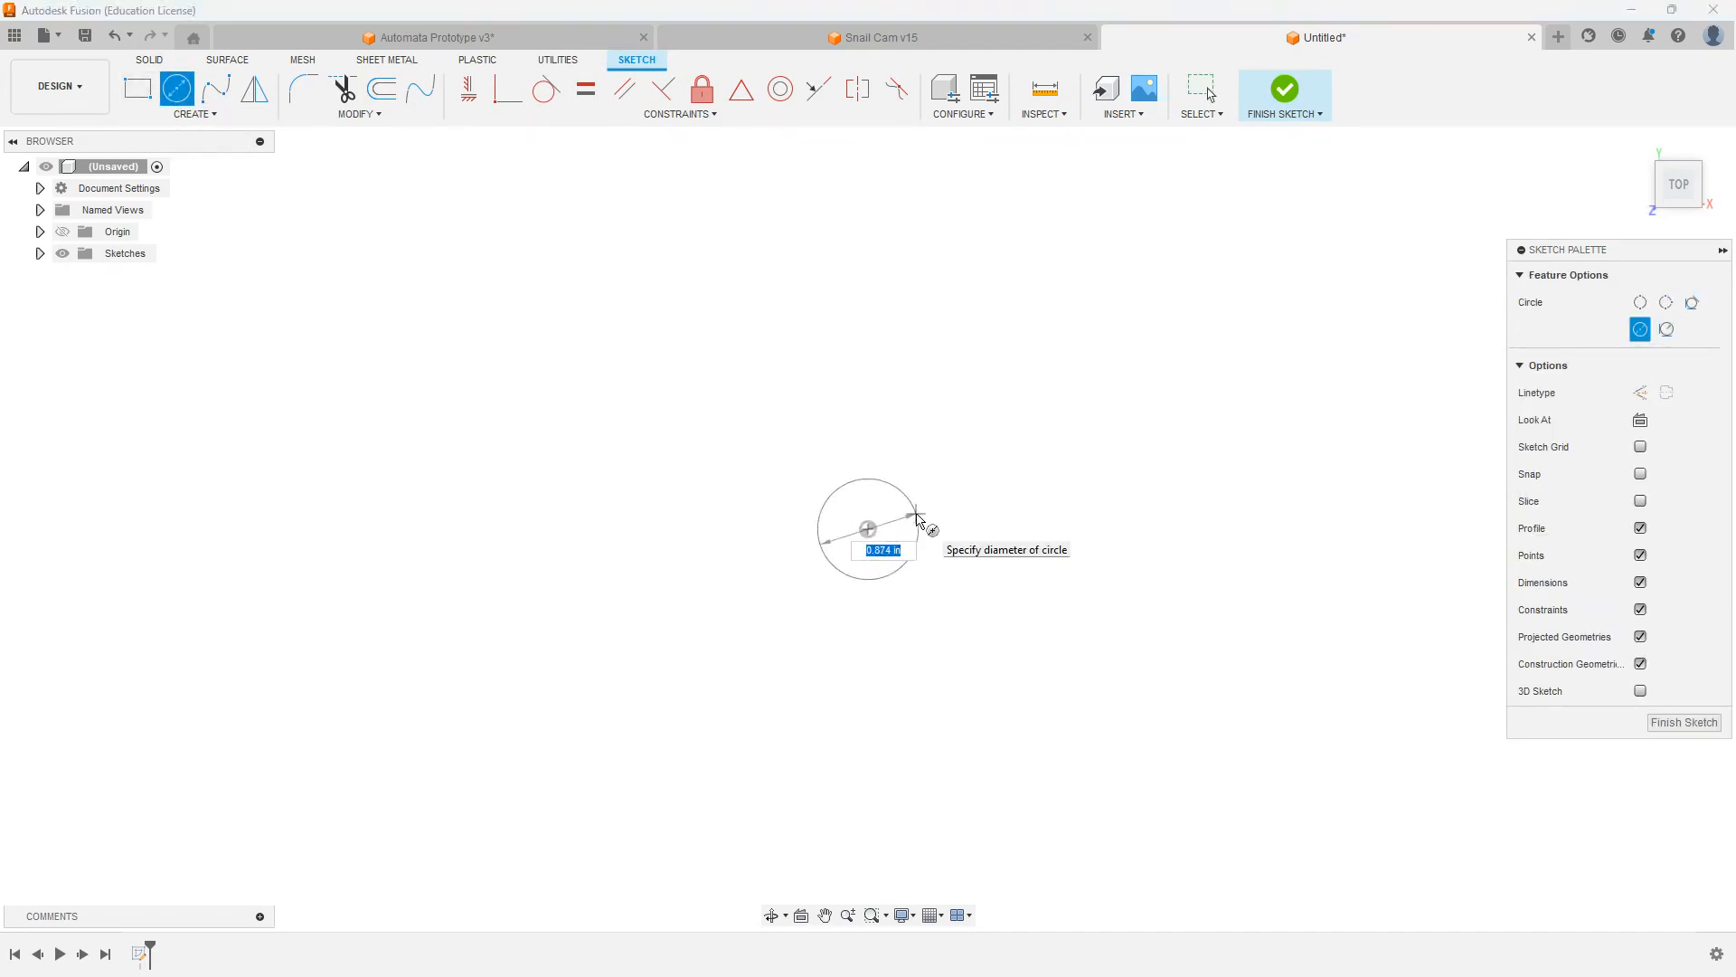
text(0.25)
key(Return)
key(Escape)
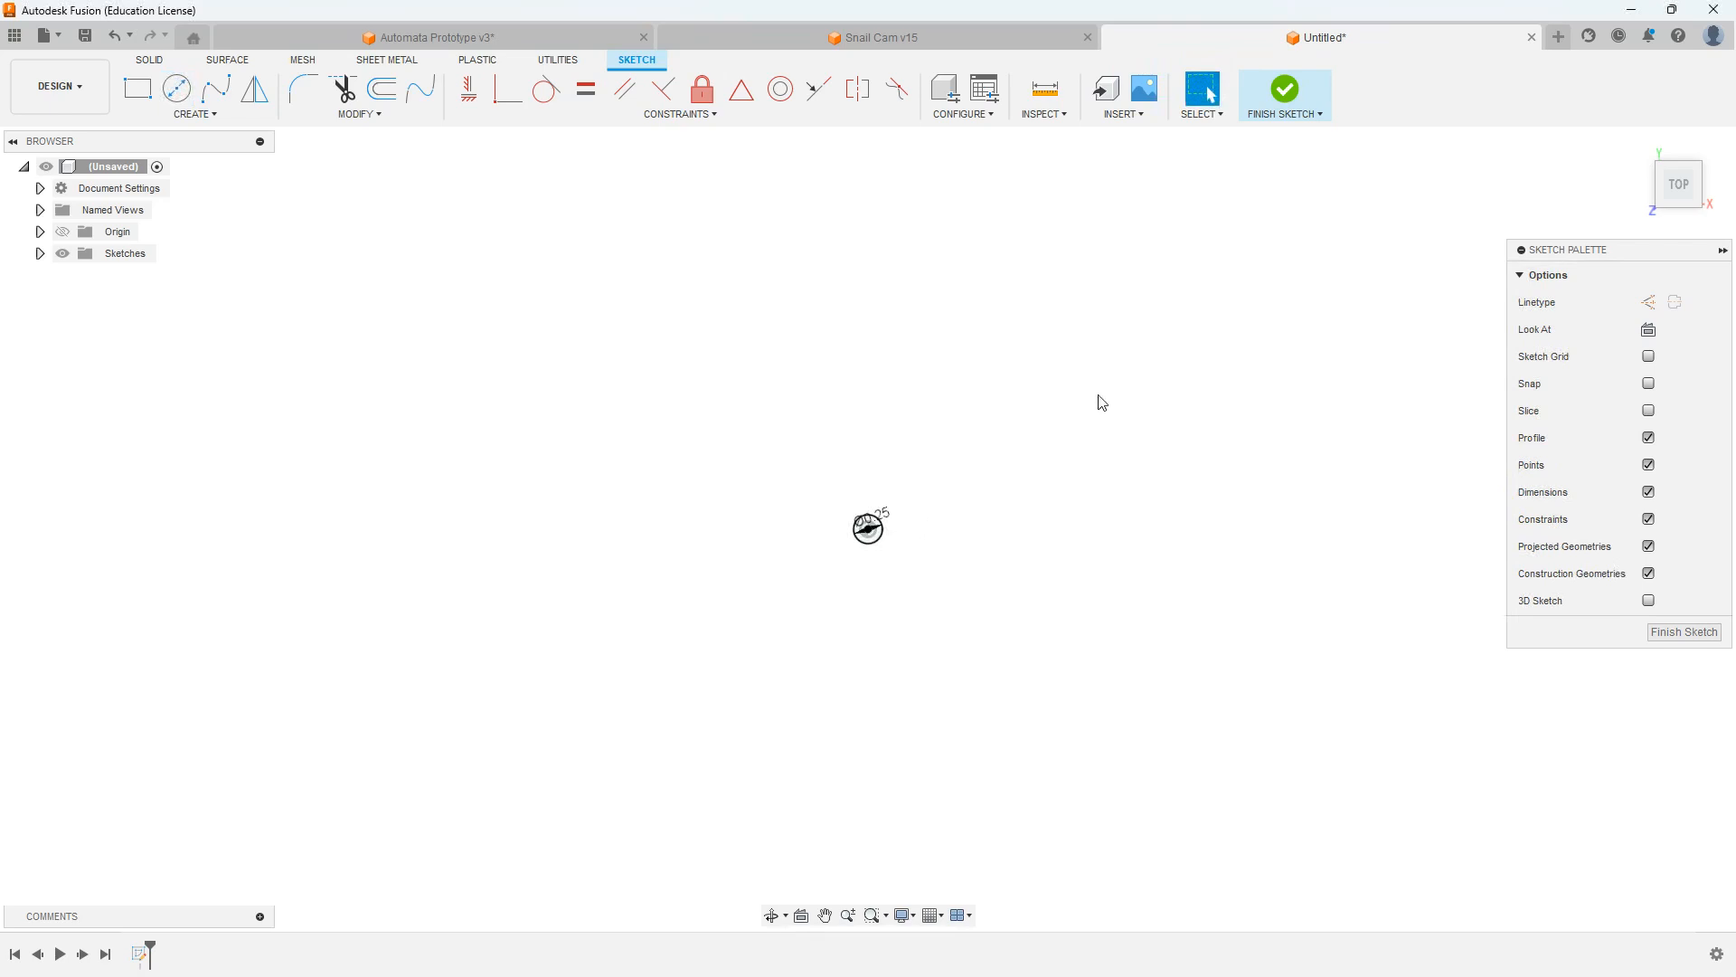
click(1286, 90)
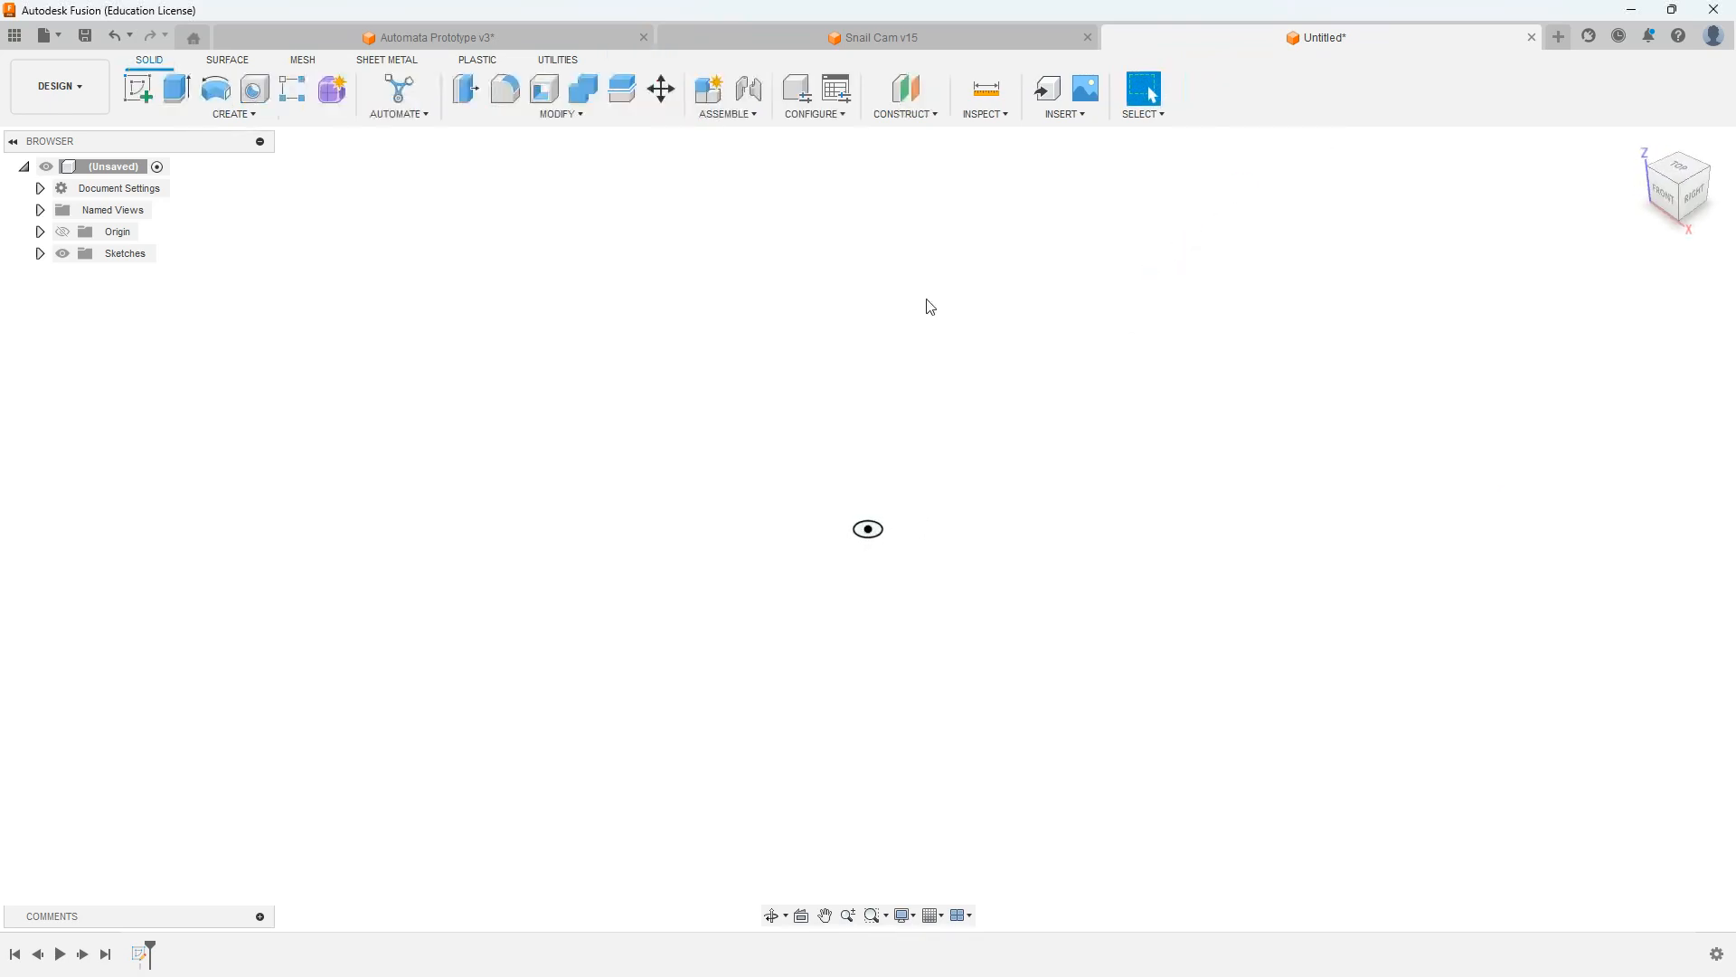
Step: Extrude the circle profile 3 in upward as a new body
click(179, 92)
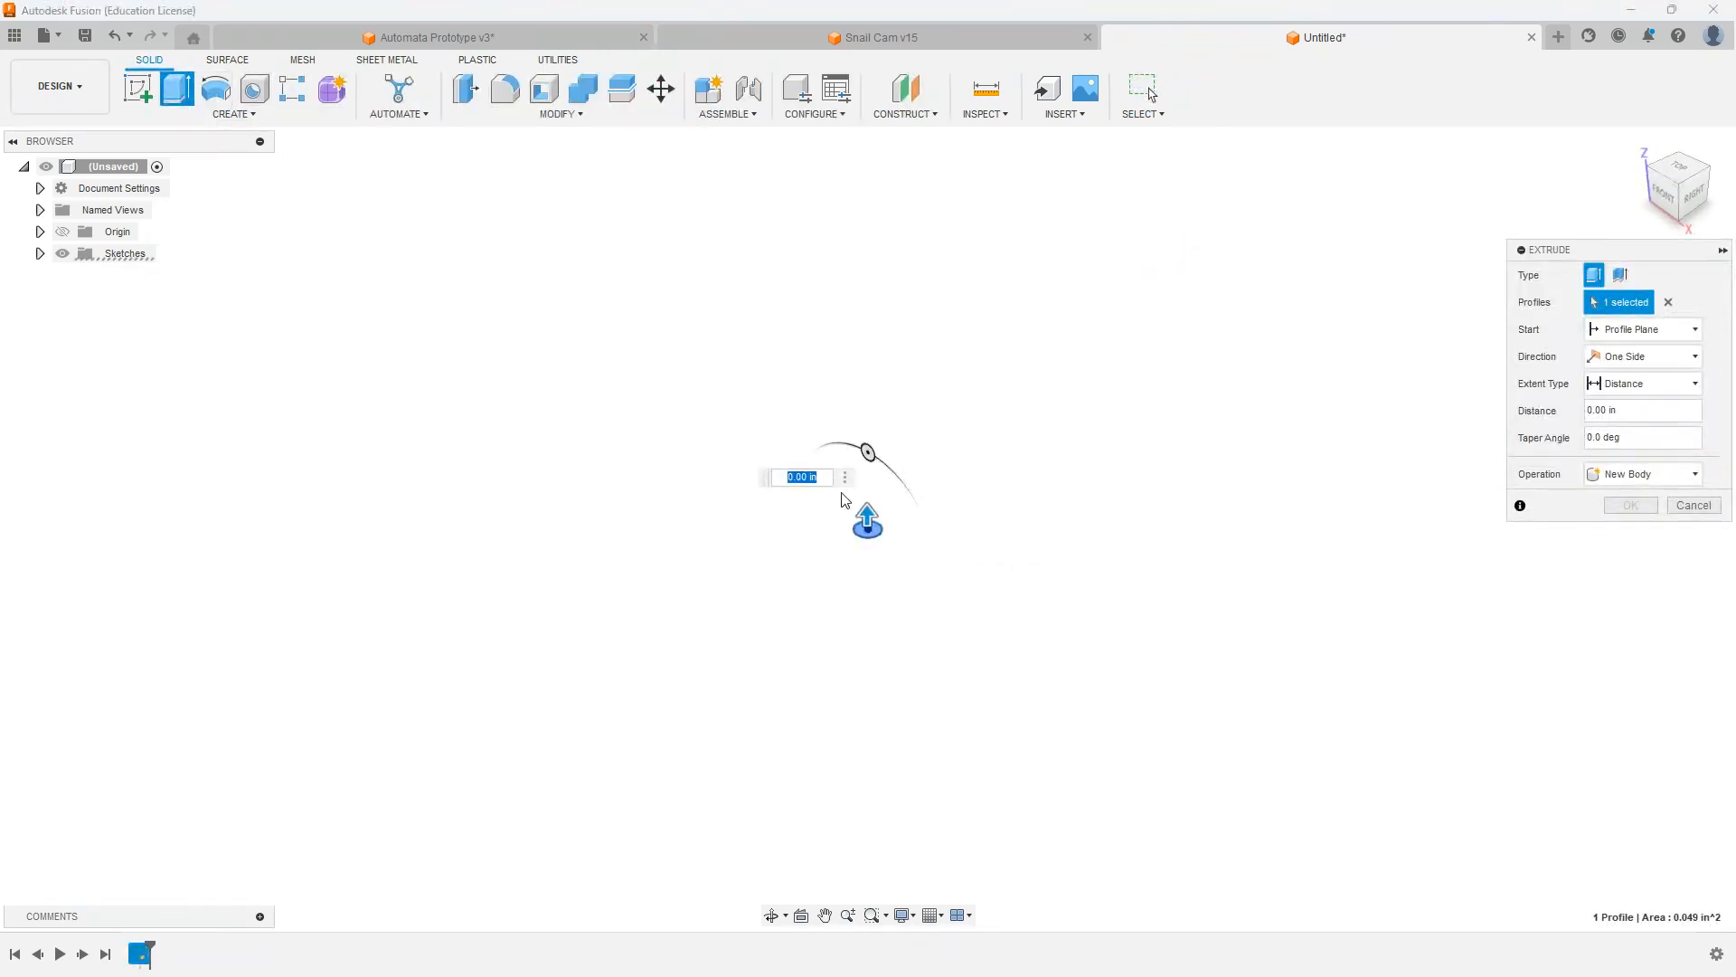
text(3)
key(Return)
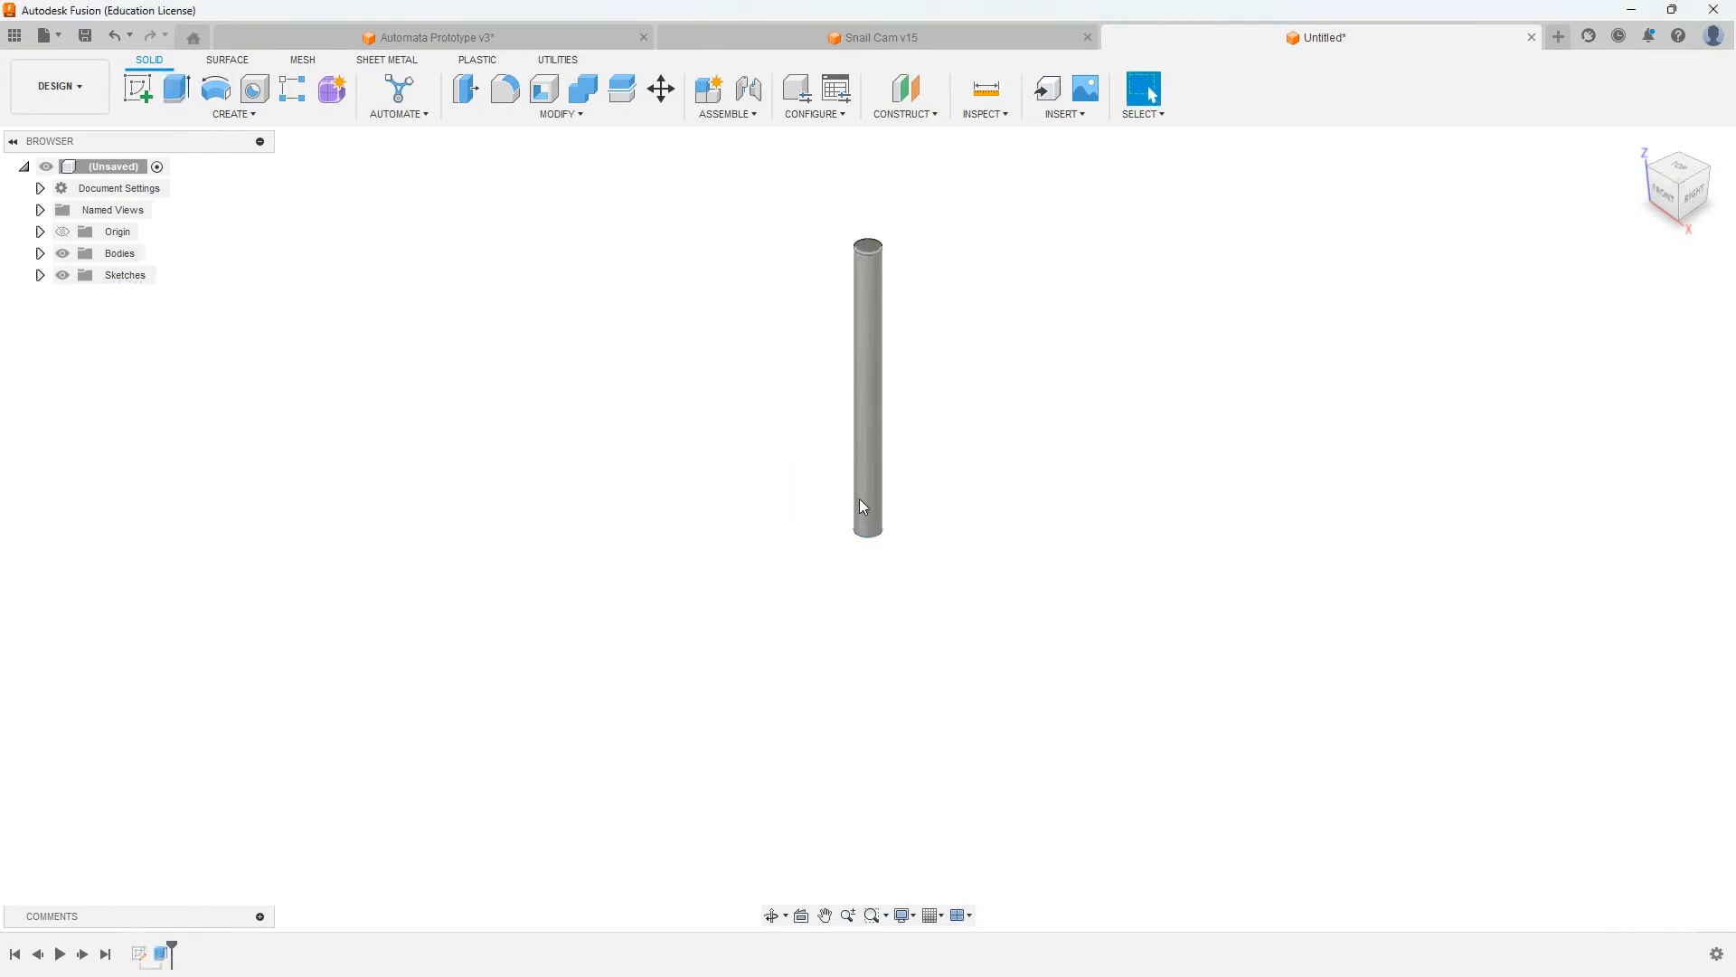
Step: Fillet the bottom edge of the rod with a 0.125 in constant radius
scroll(966, 571, up, 3)
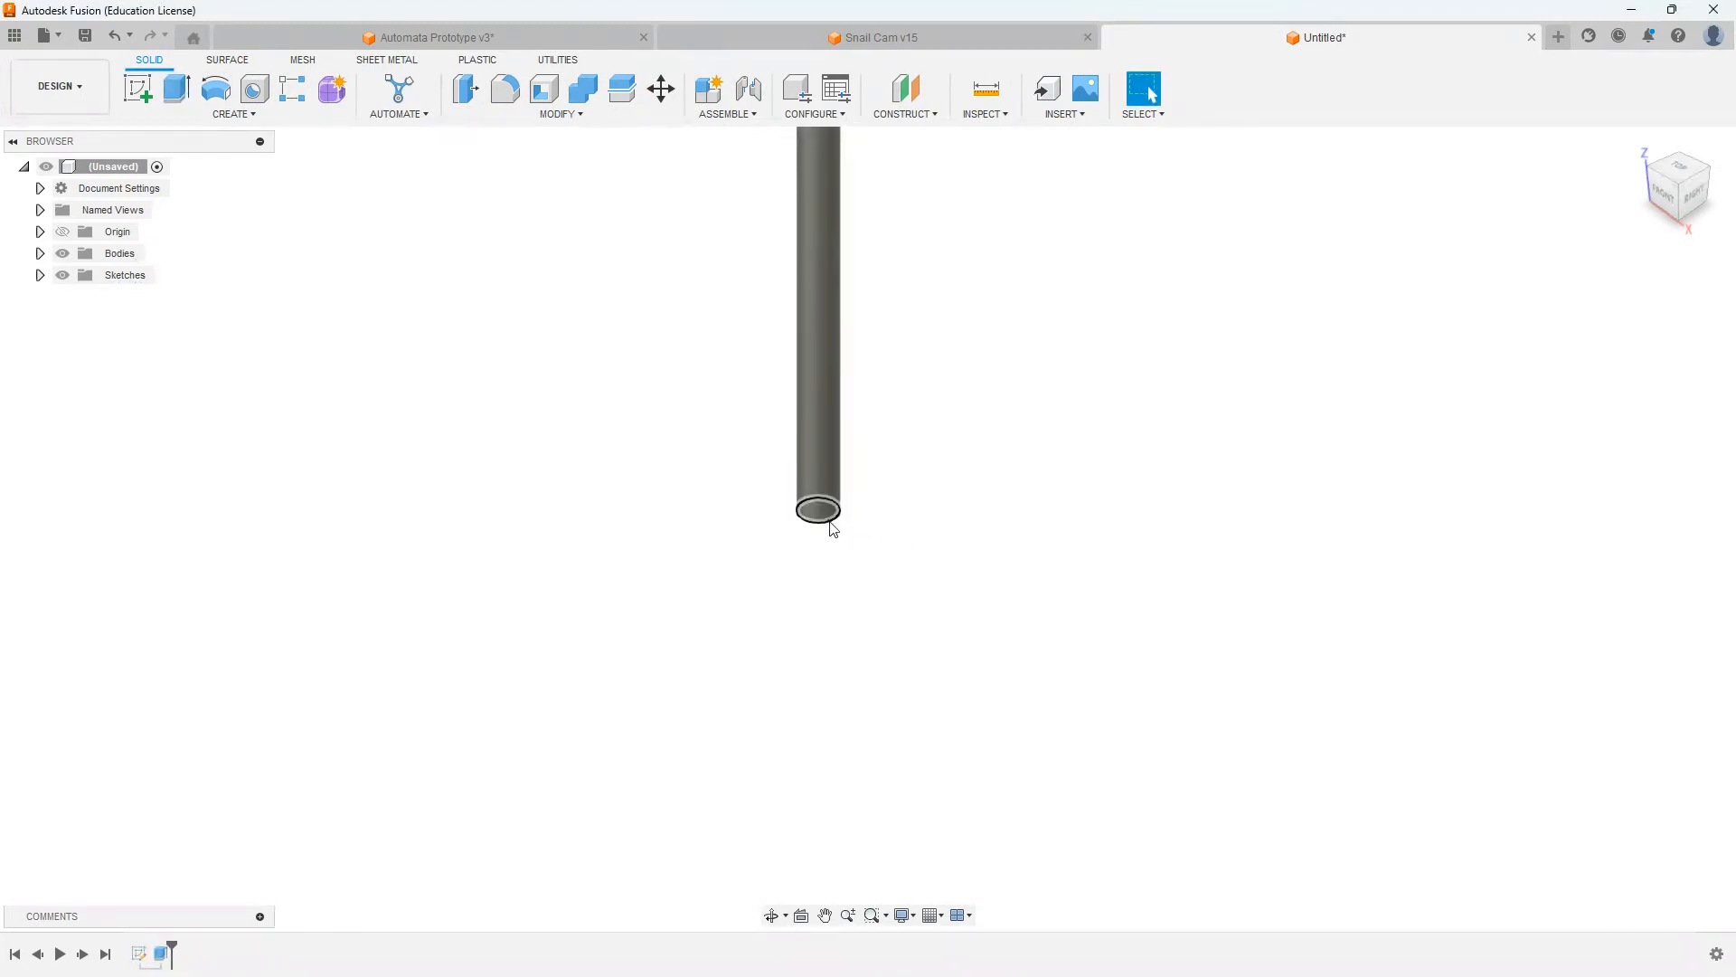
middle_drag(701, 262, 661, 359)
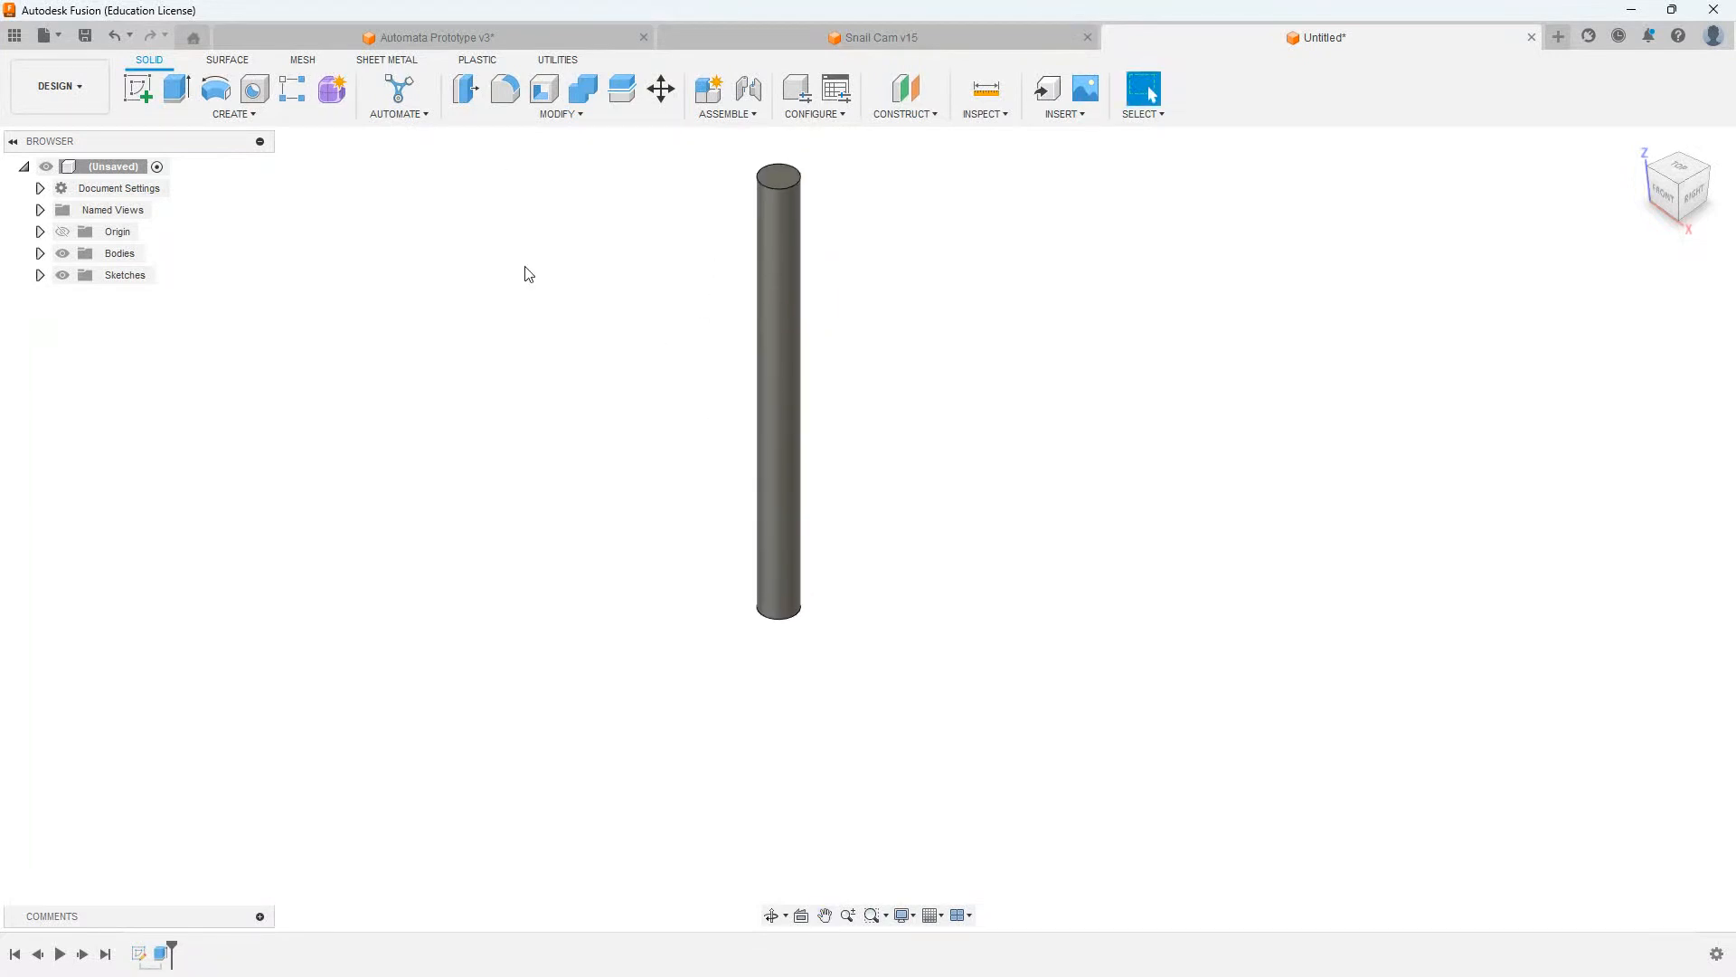
click(520, 85)
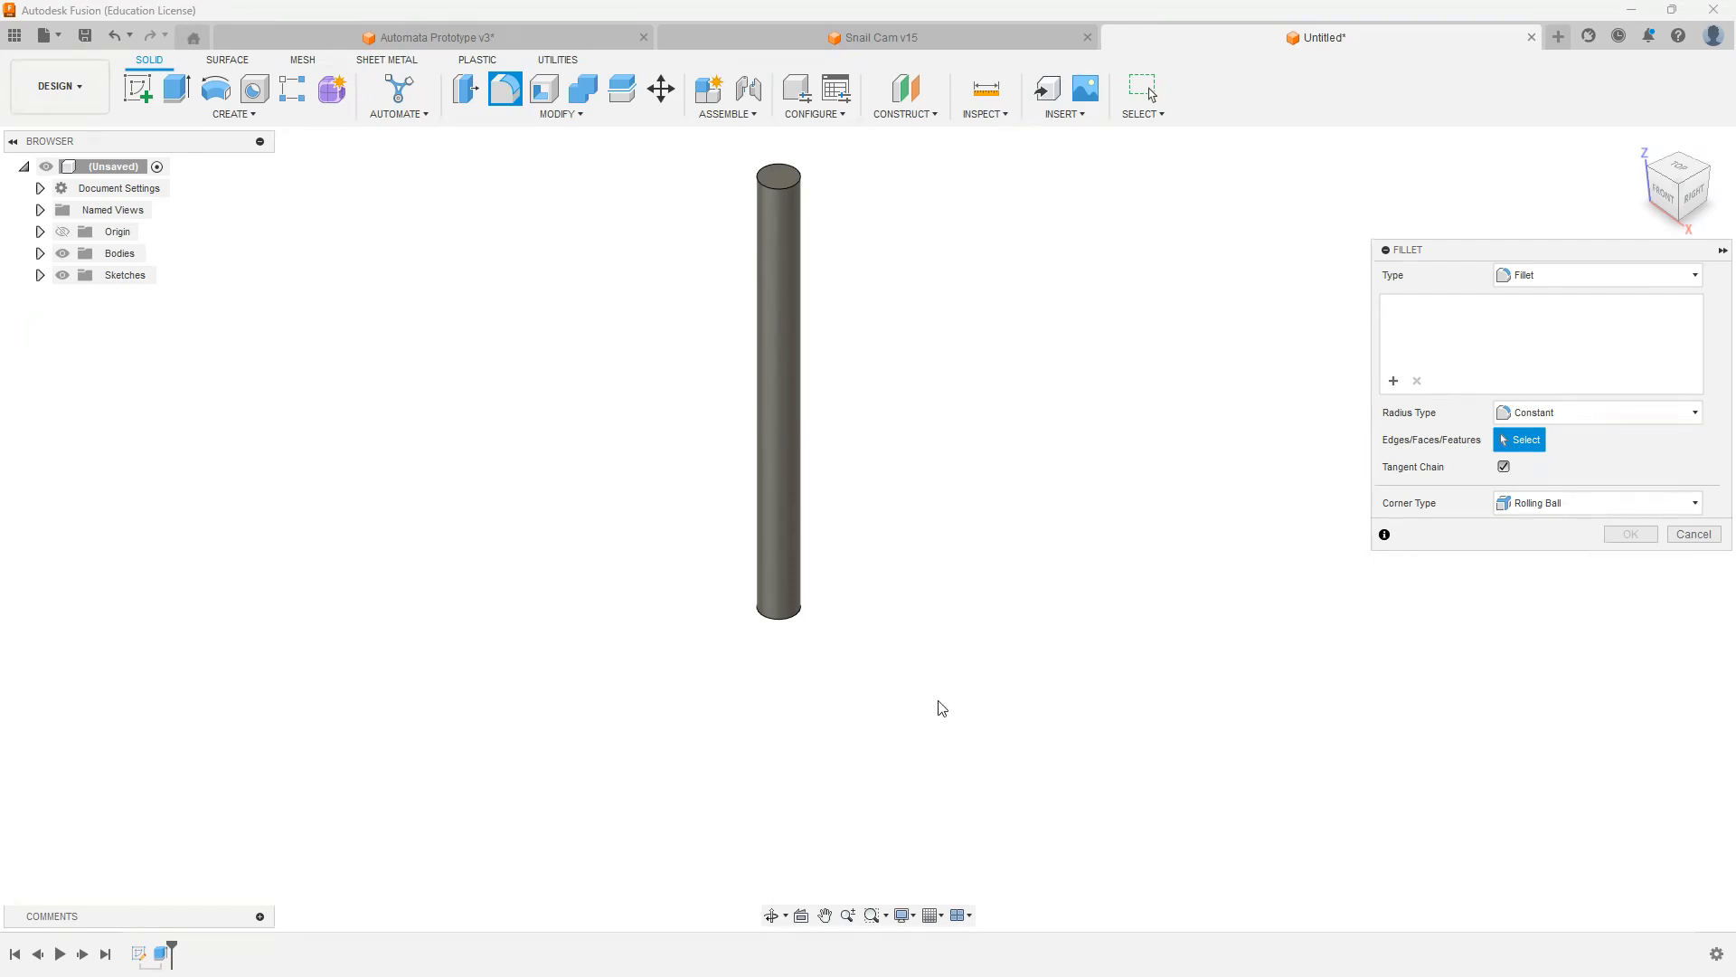
click(795, 620)
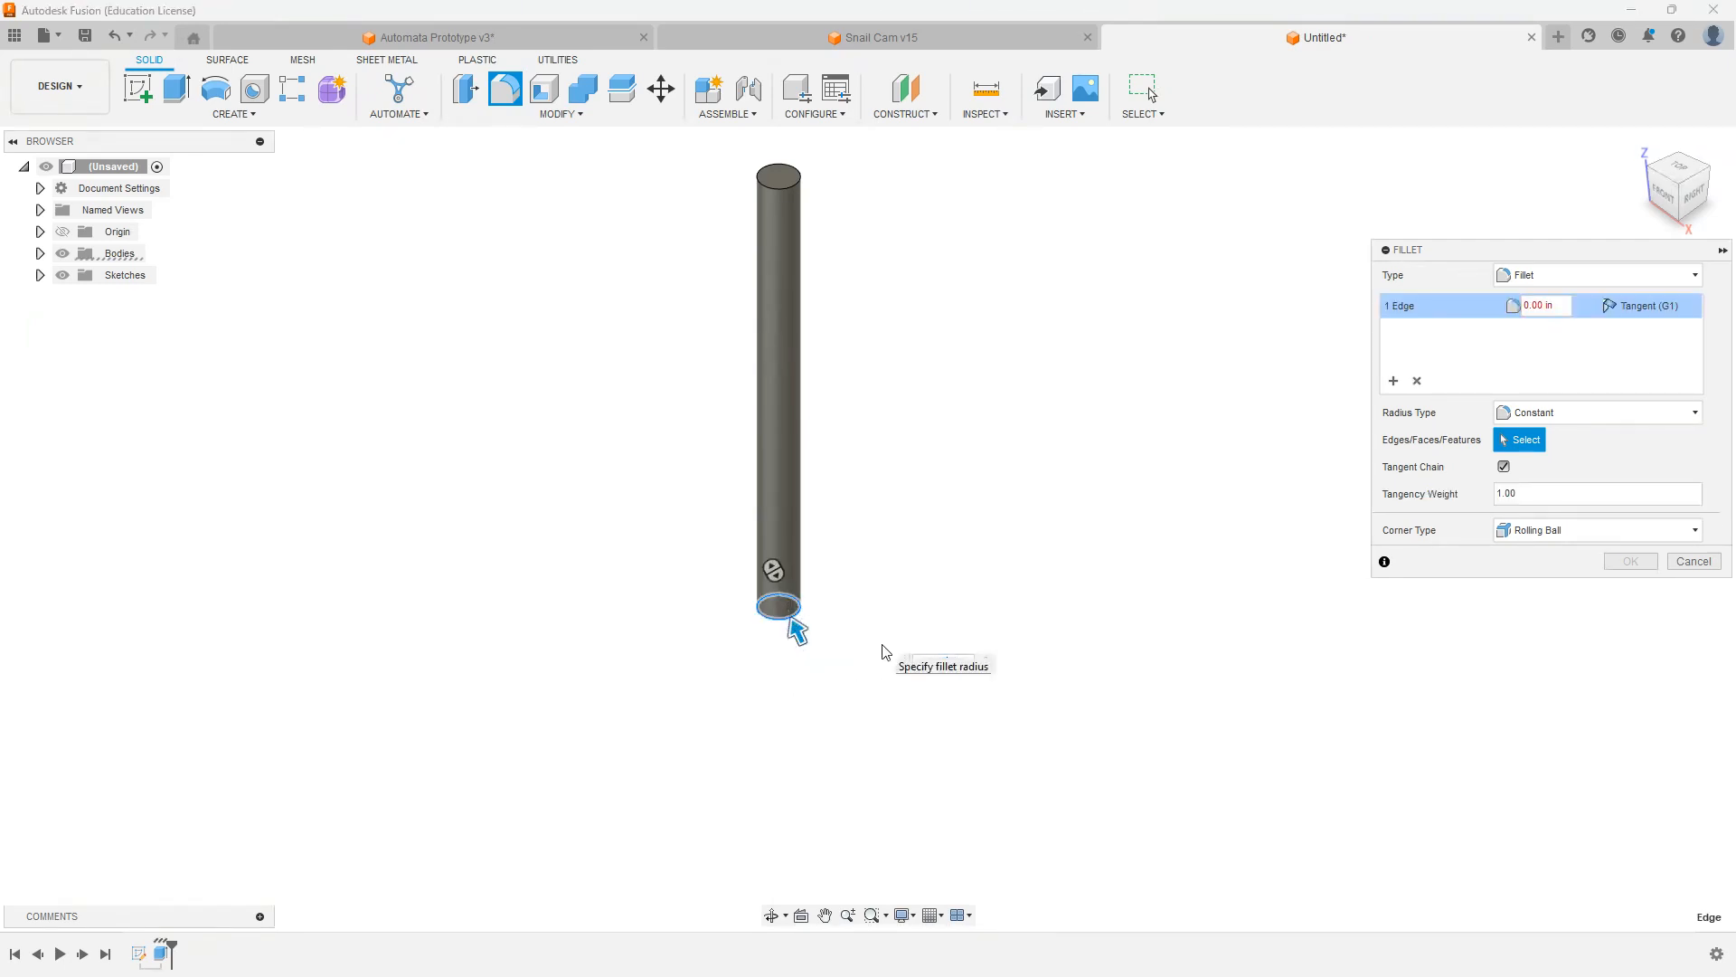
text(.125)
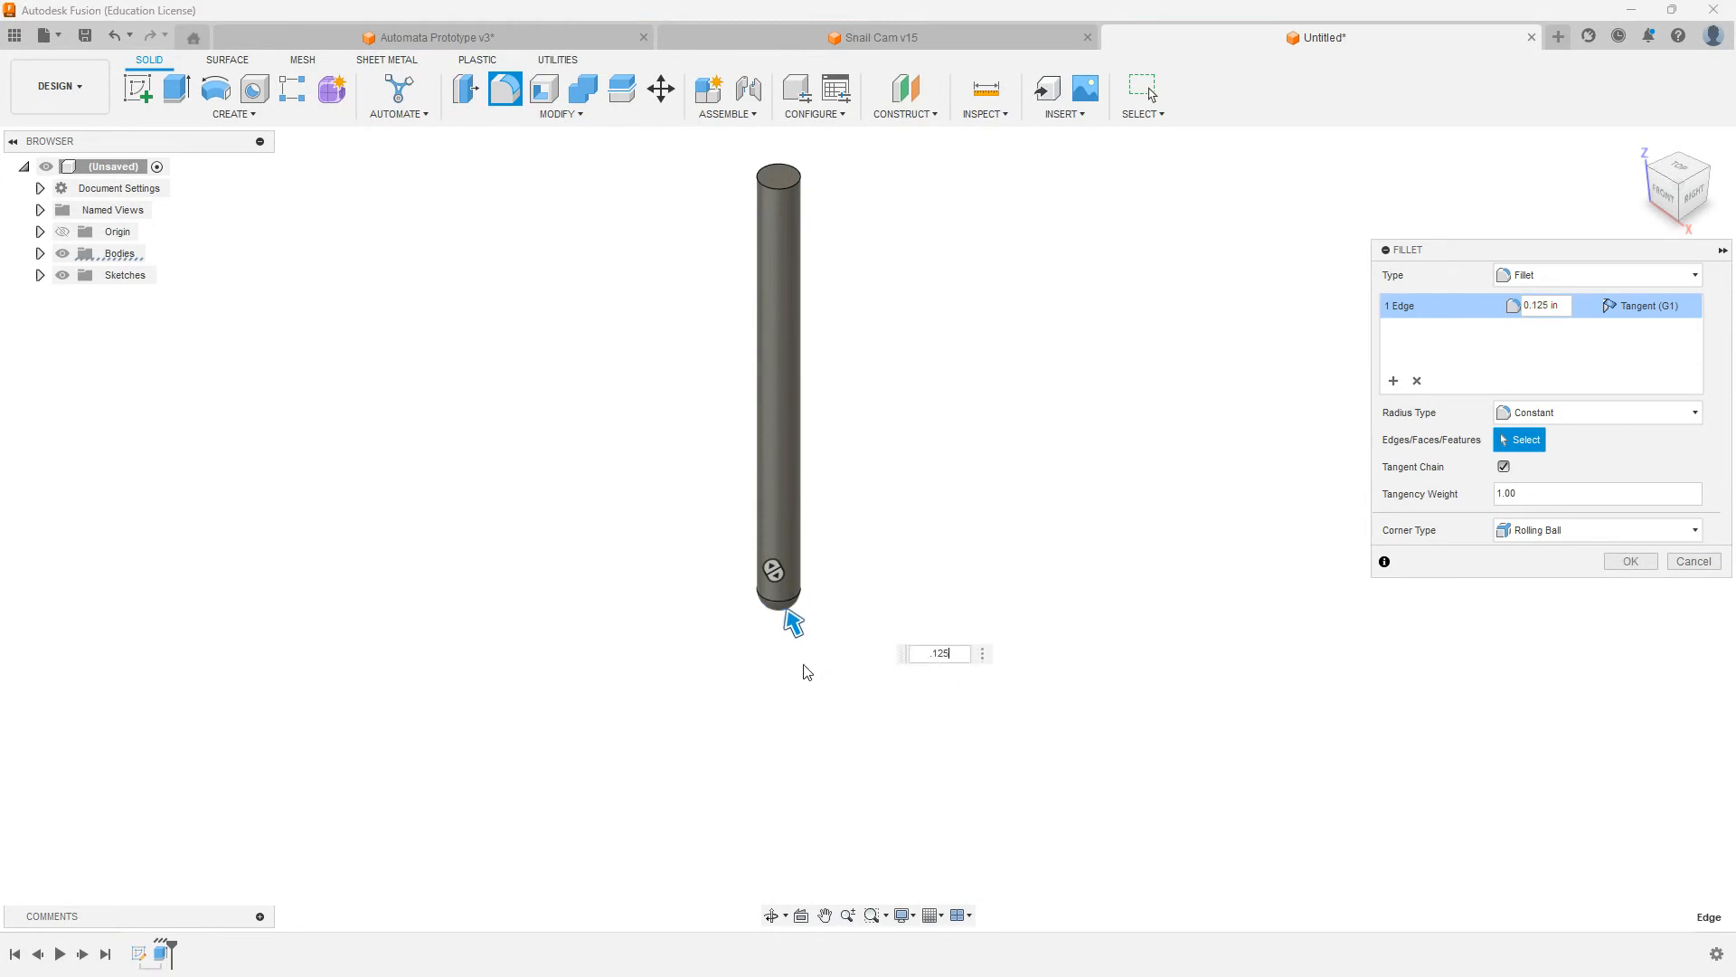
shift+middle_drag(758, 680, 814, 688)
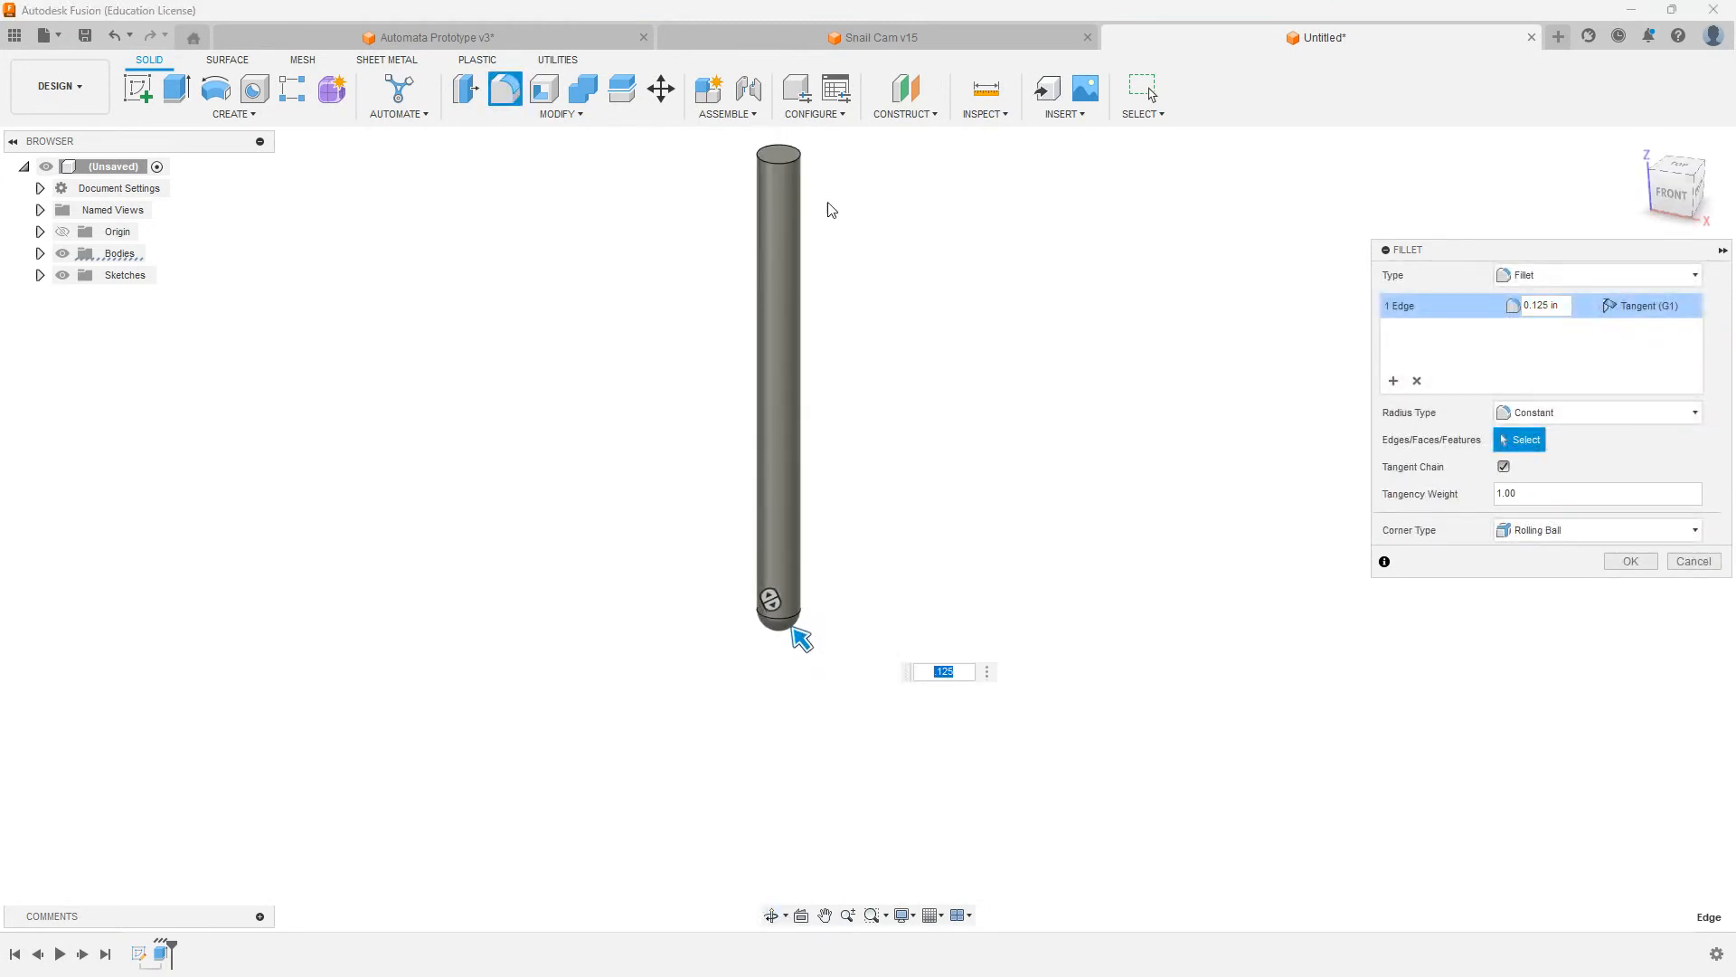
click(1618, 562)
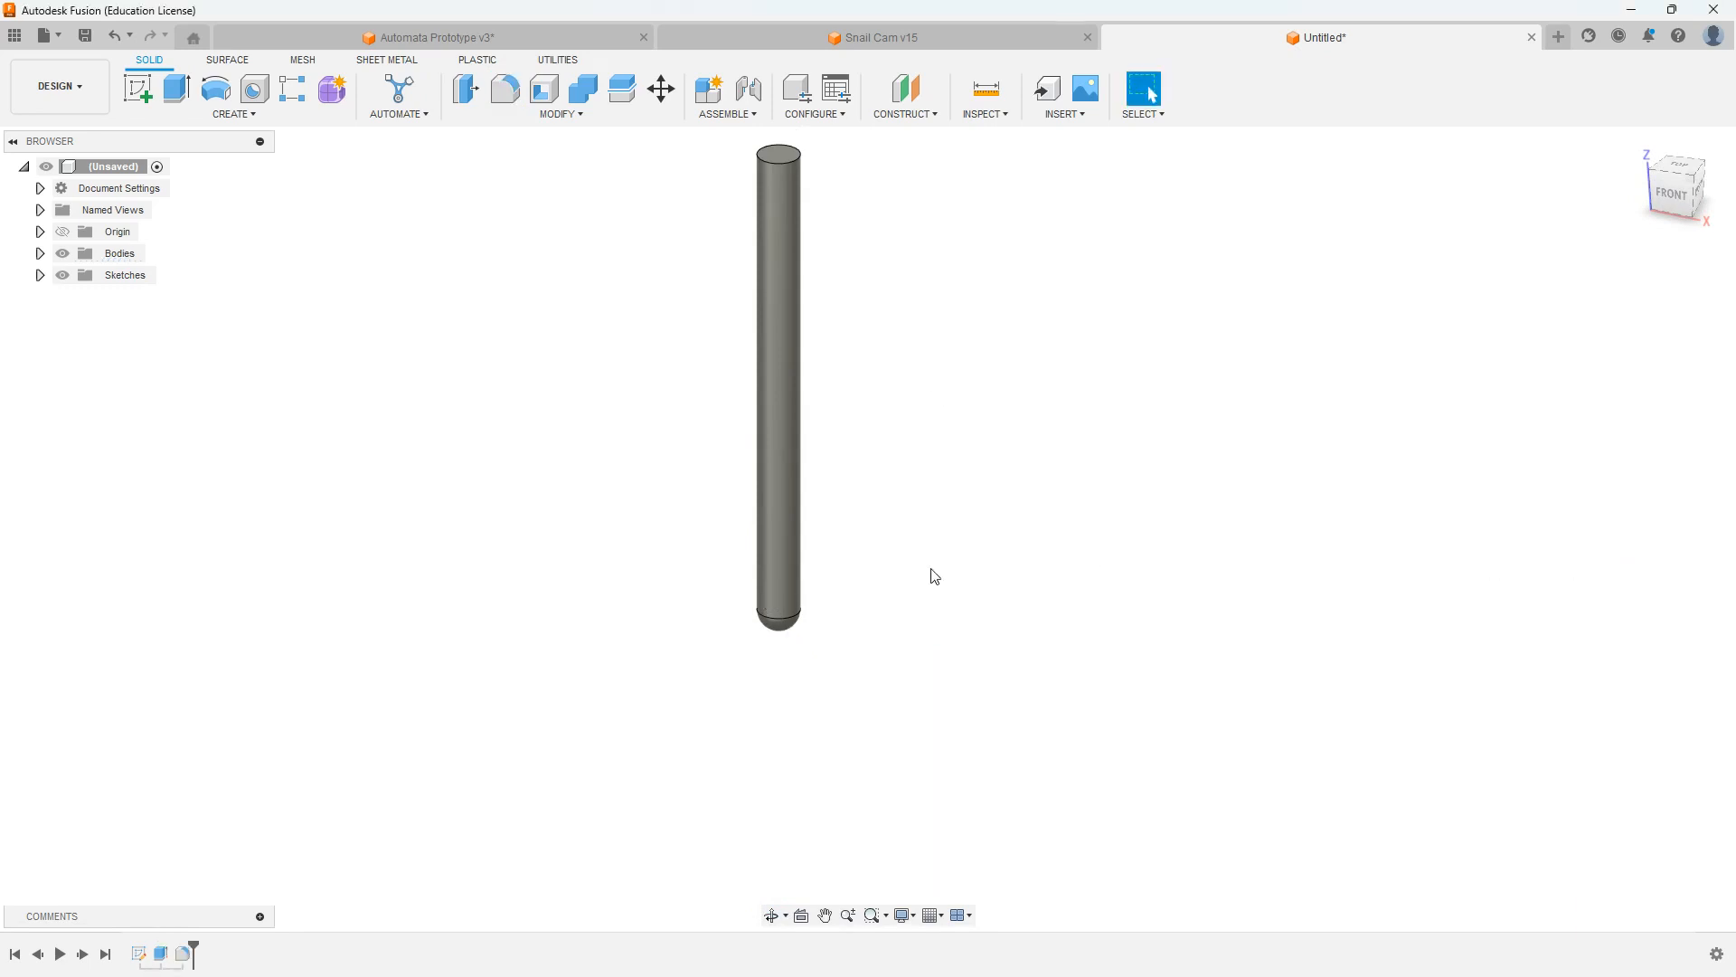
Step: Save the rod design as Riser in the Automata folder and return to the Automata Prototype assembly
click(85, 37)
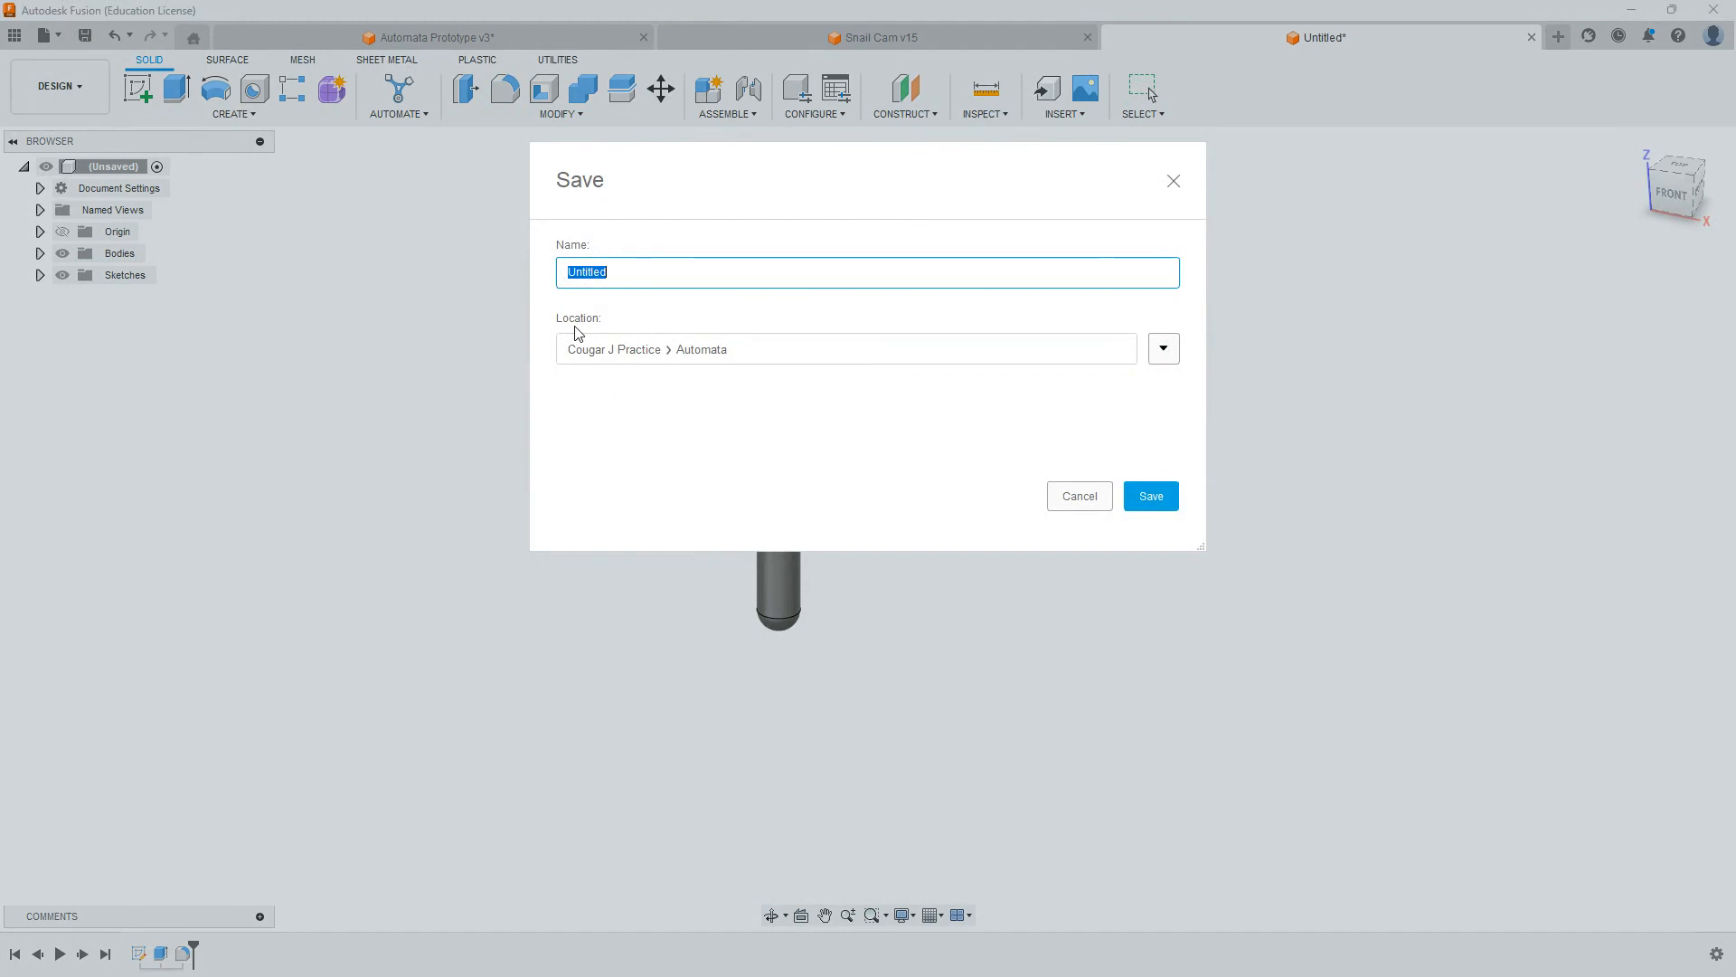
text(Riser)
click(1144, 504)
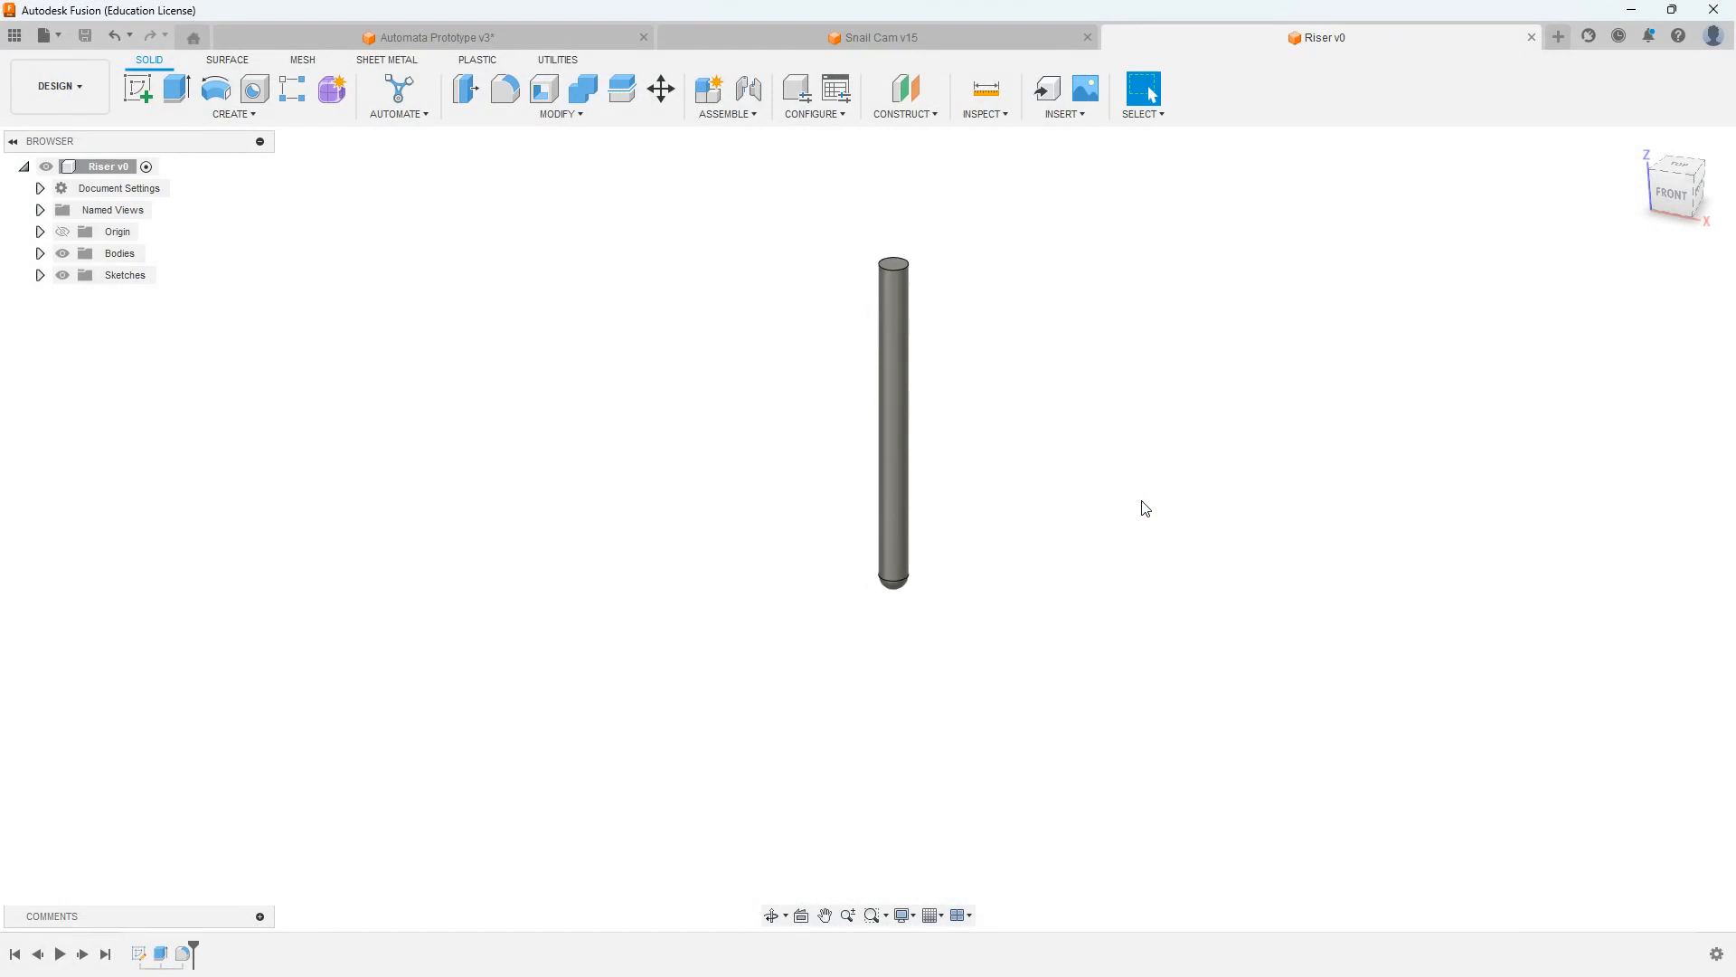
click(444, 38)
middle_drag(715, 480, 481, 480)
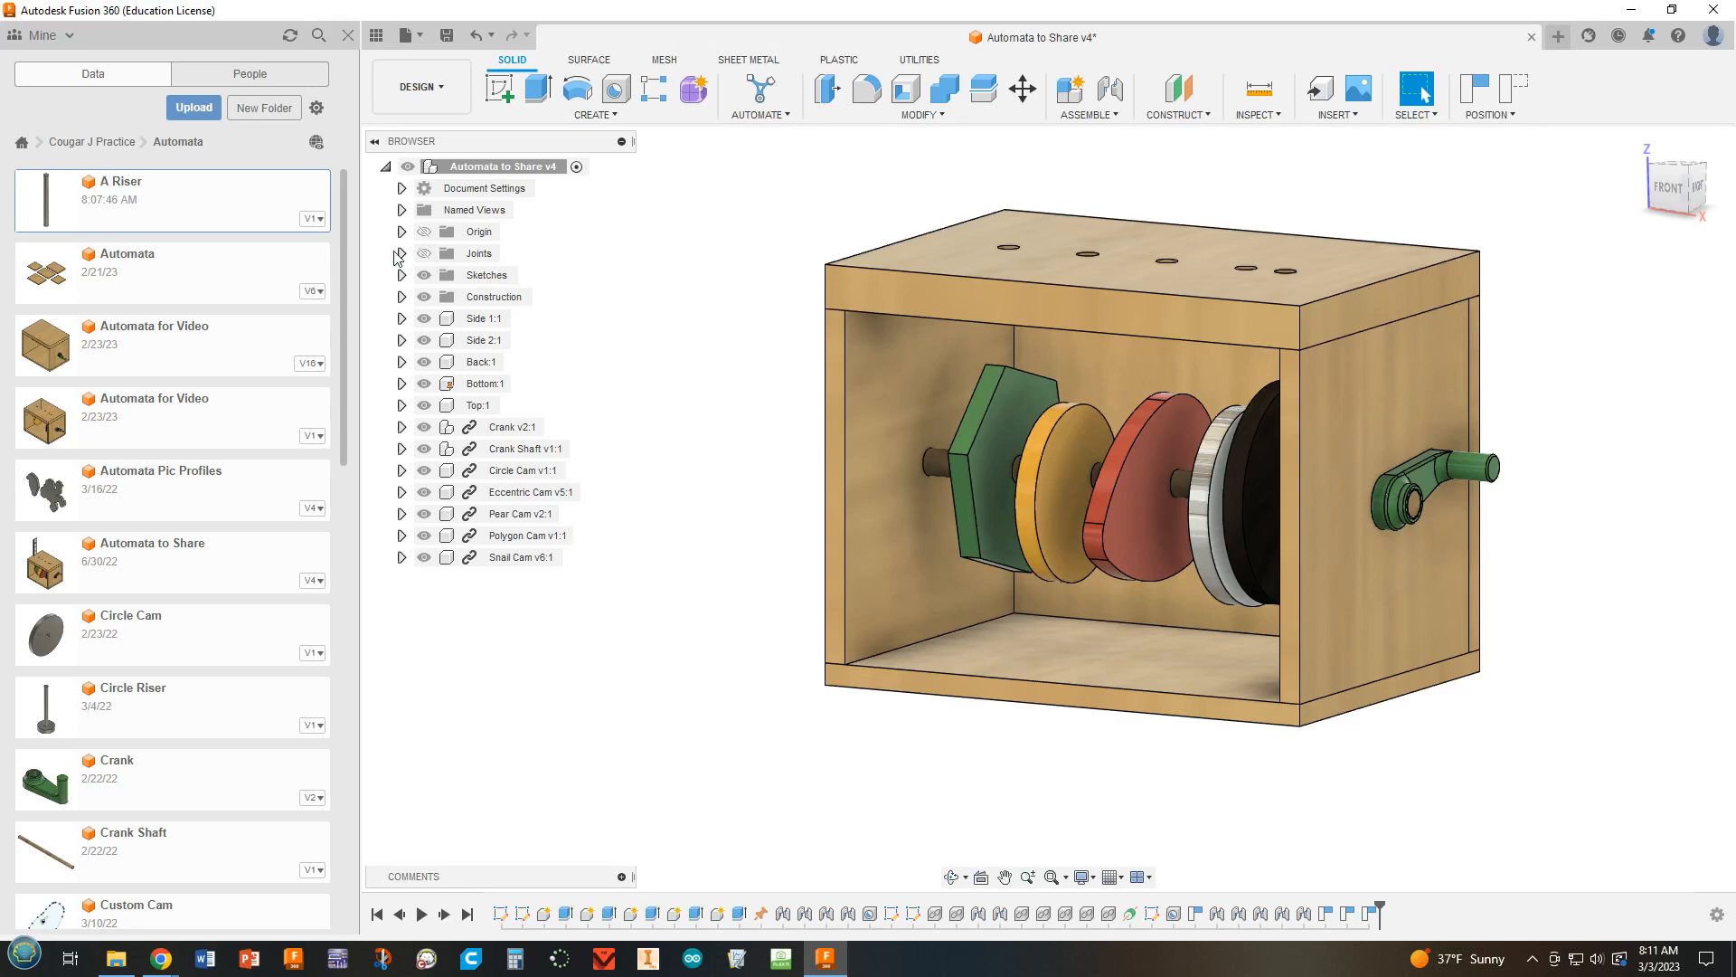
Step: Turn the crank handle downward in the Automata to Share assembly and locate its Crank joint in the timeline
click(401, 254)
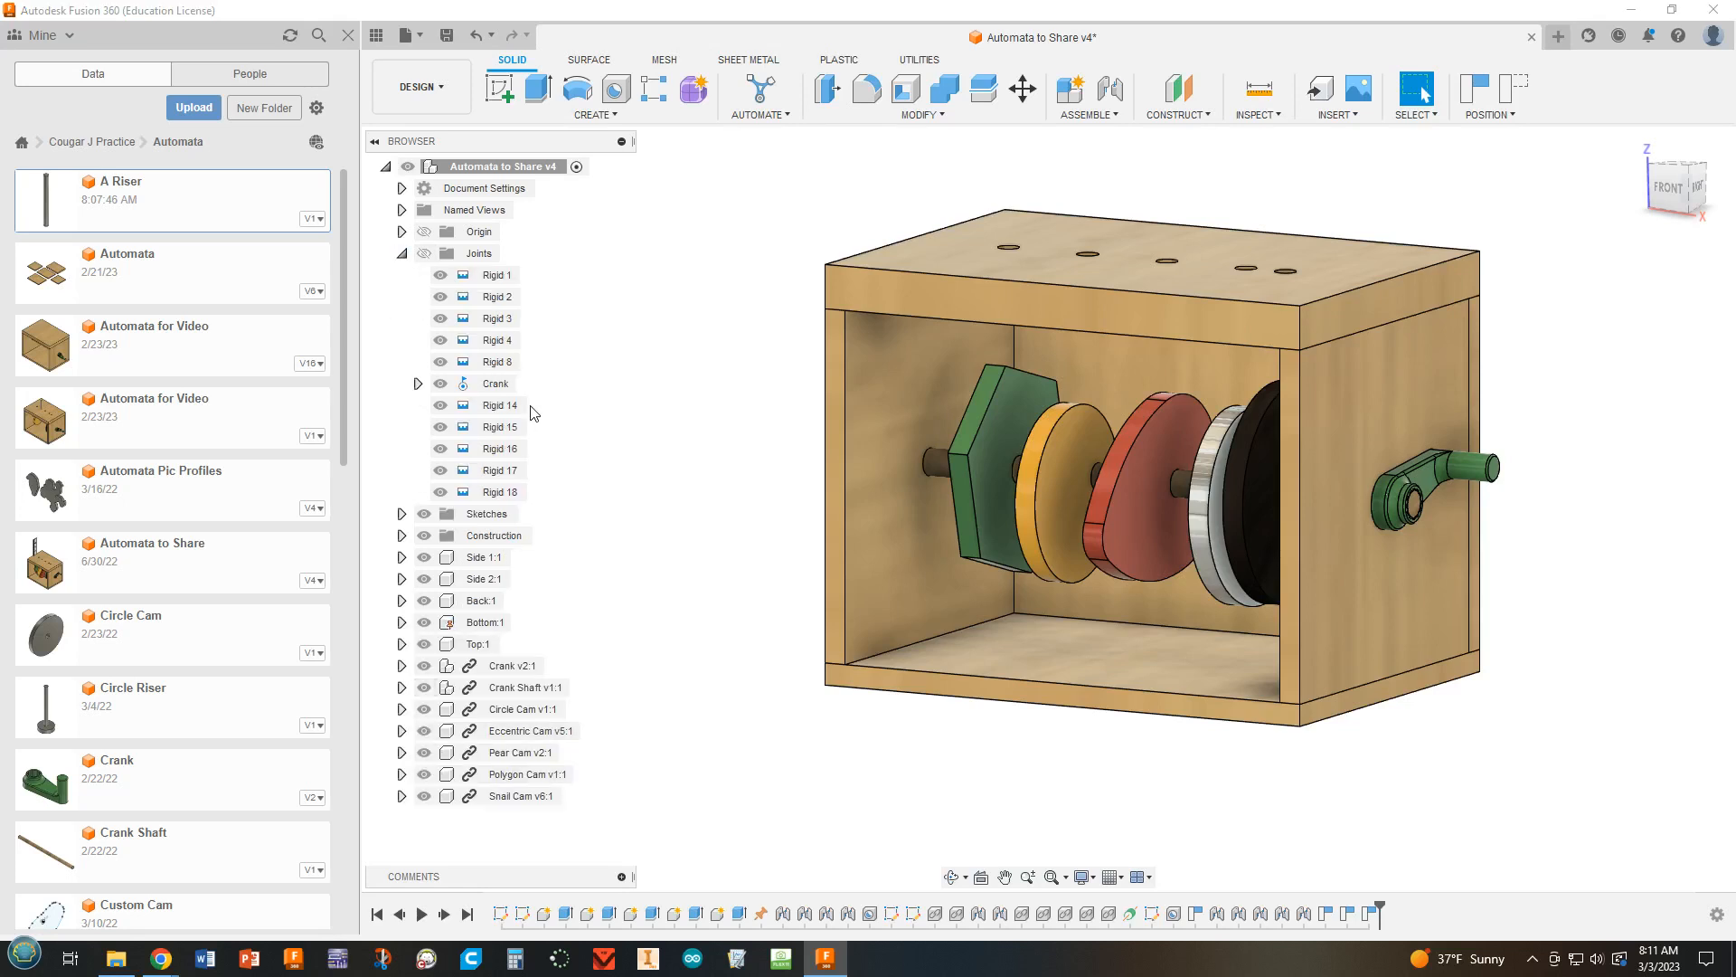
drag(1481, 468, 1448, 529)
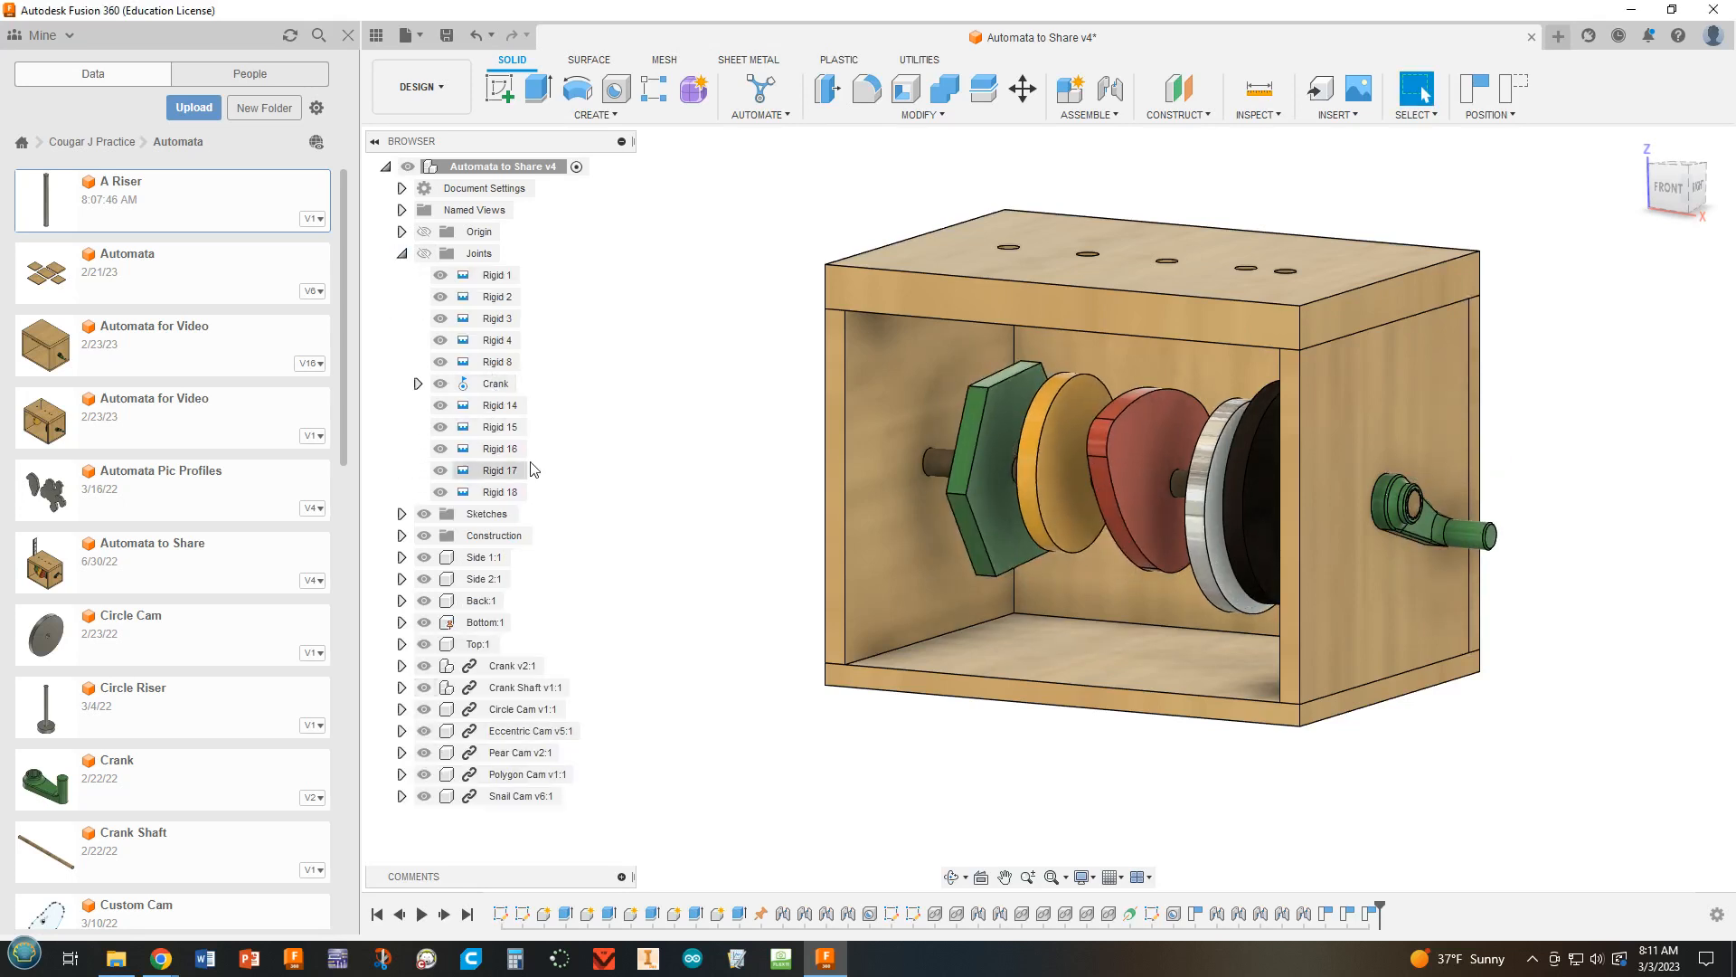
right_click(486, 389)
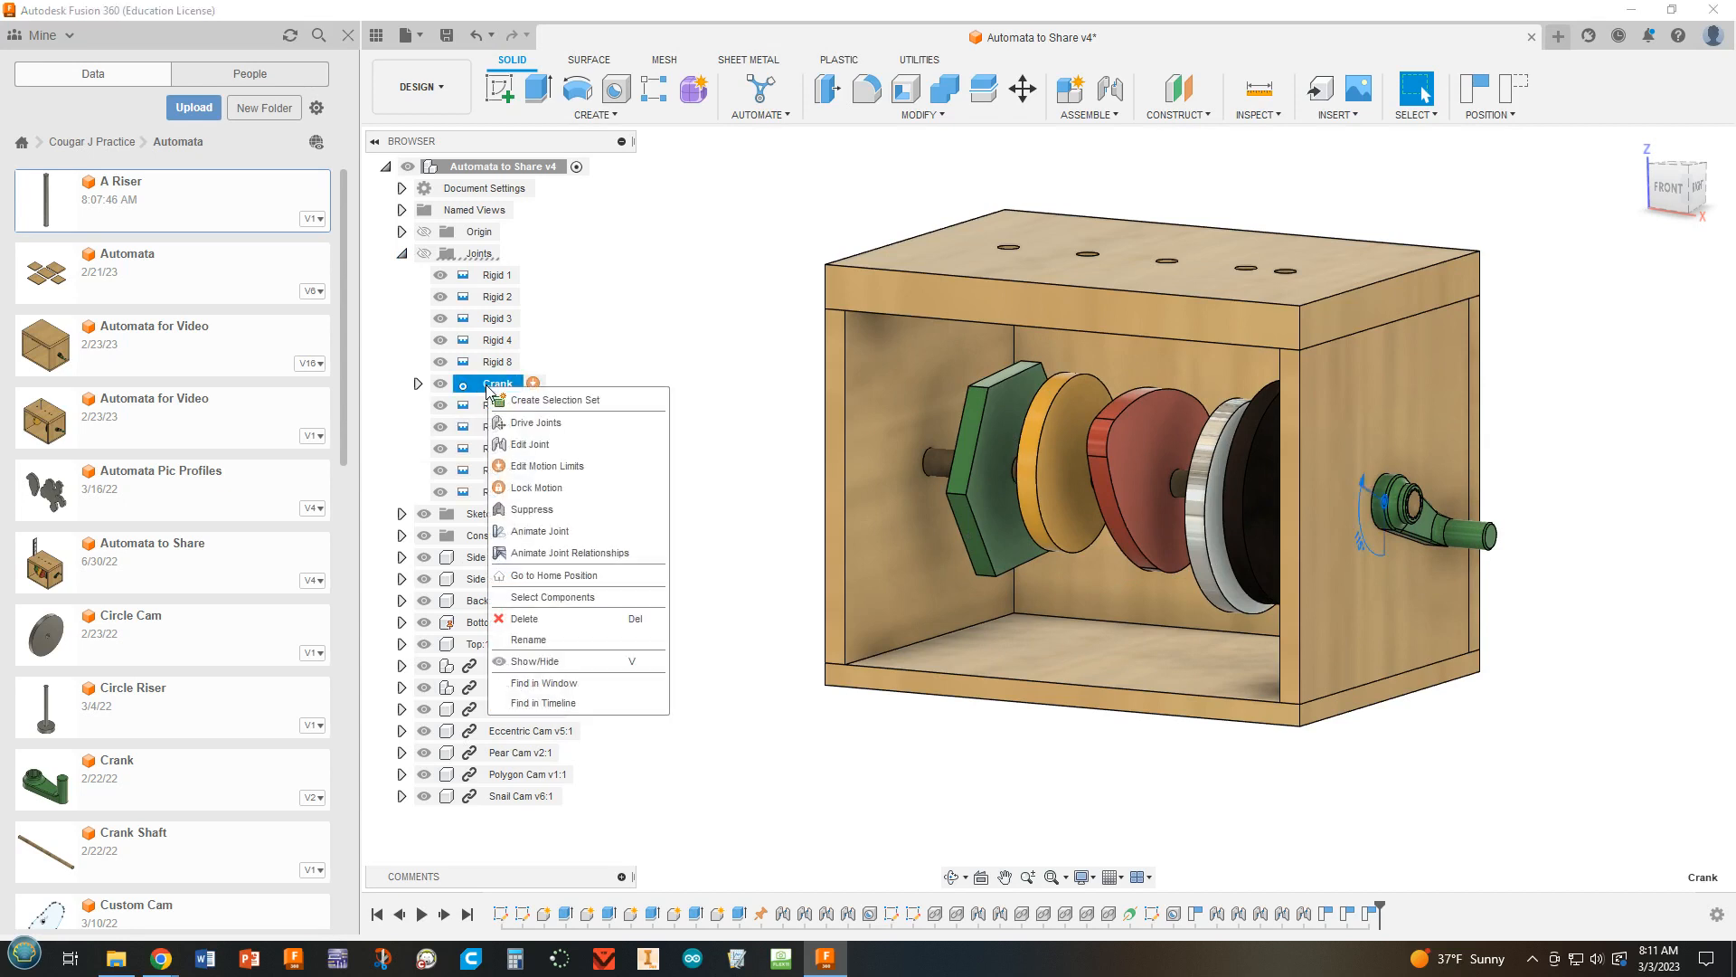
click(562, 553)
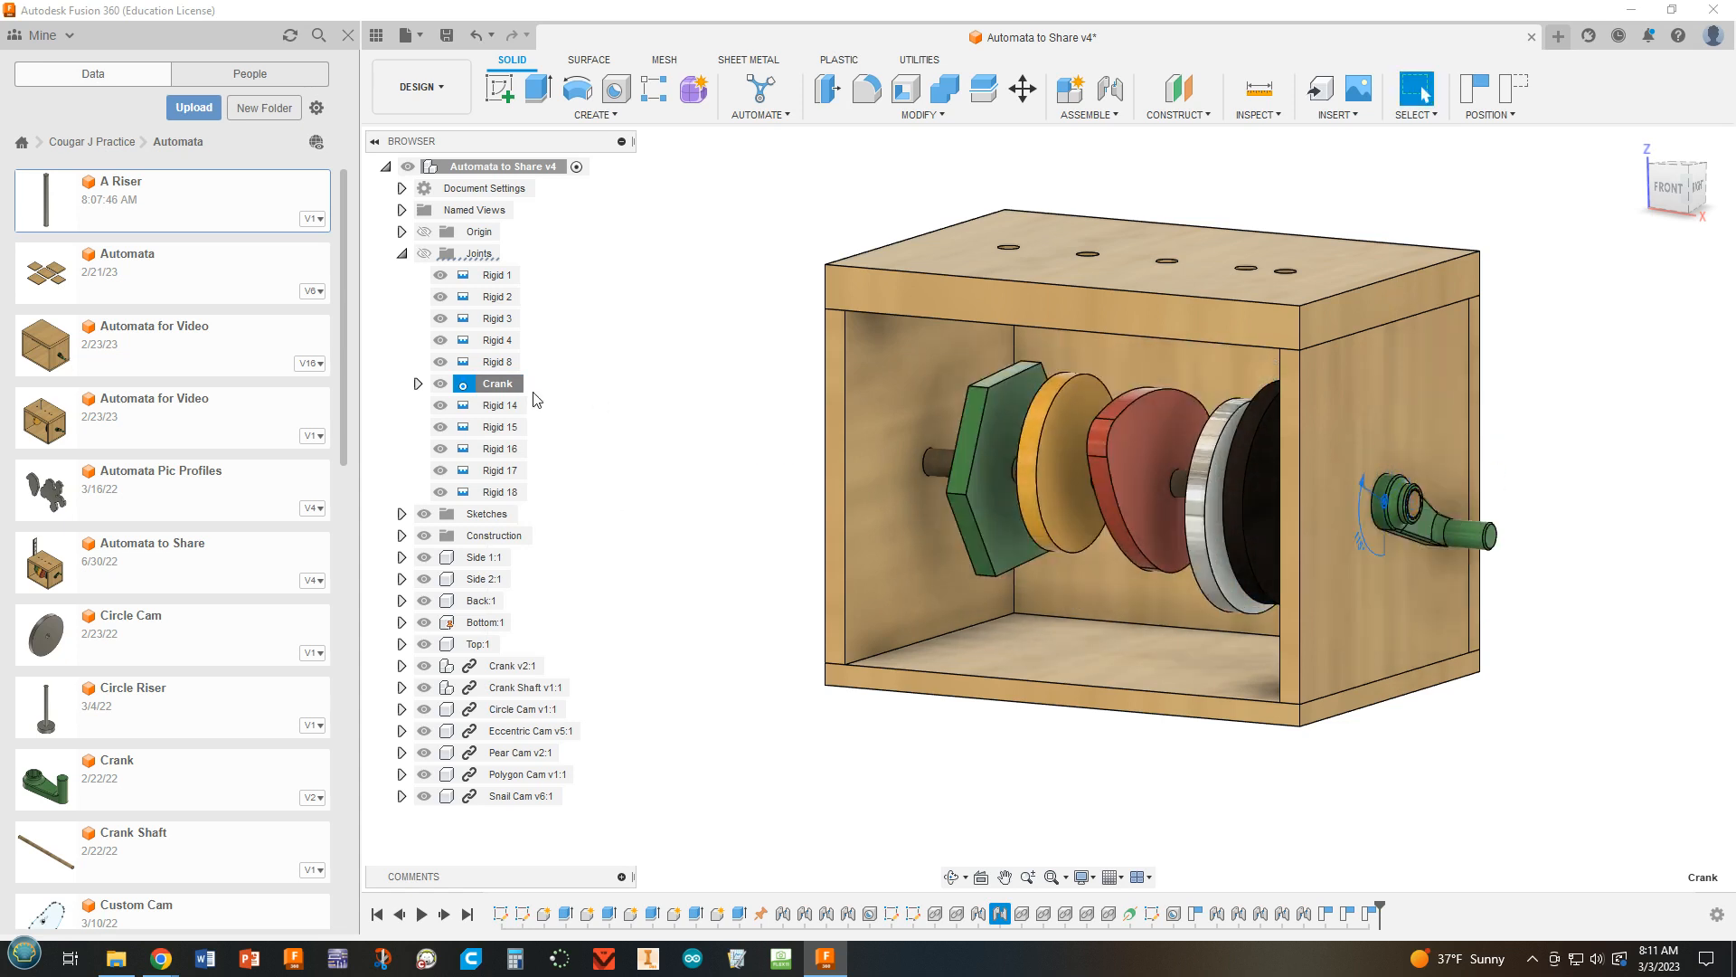
Step: Send the Crank joint to its home position and inspect the cams from both sides of the box
right_click(495, 389)
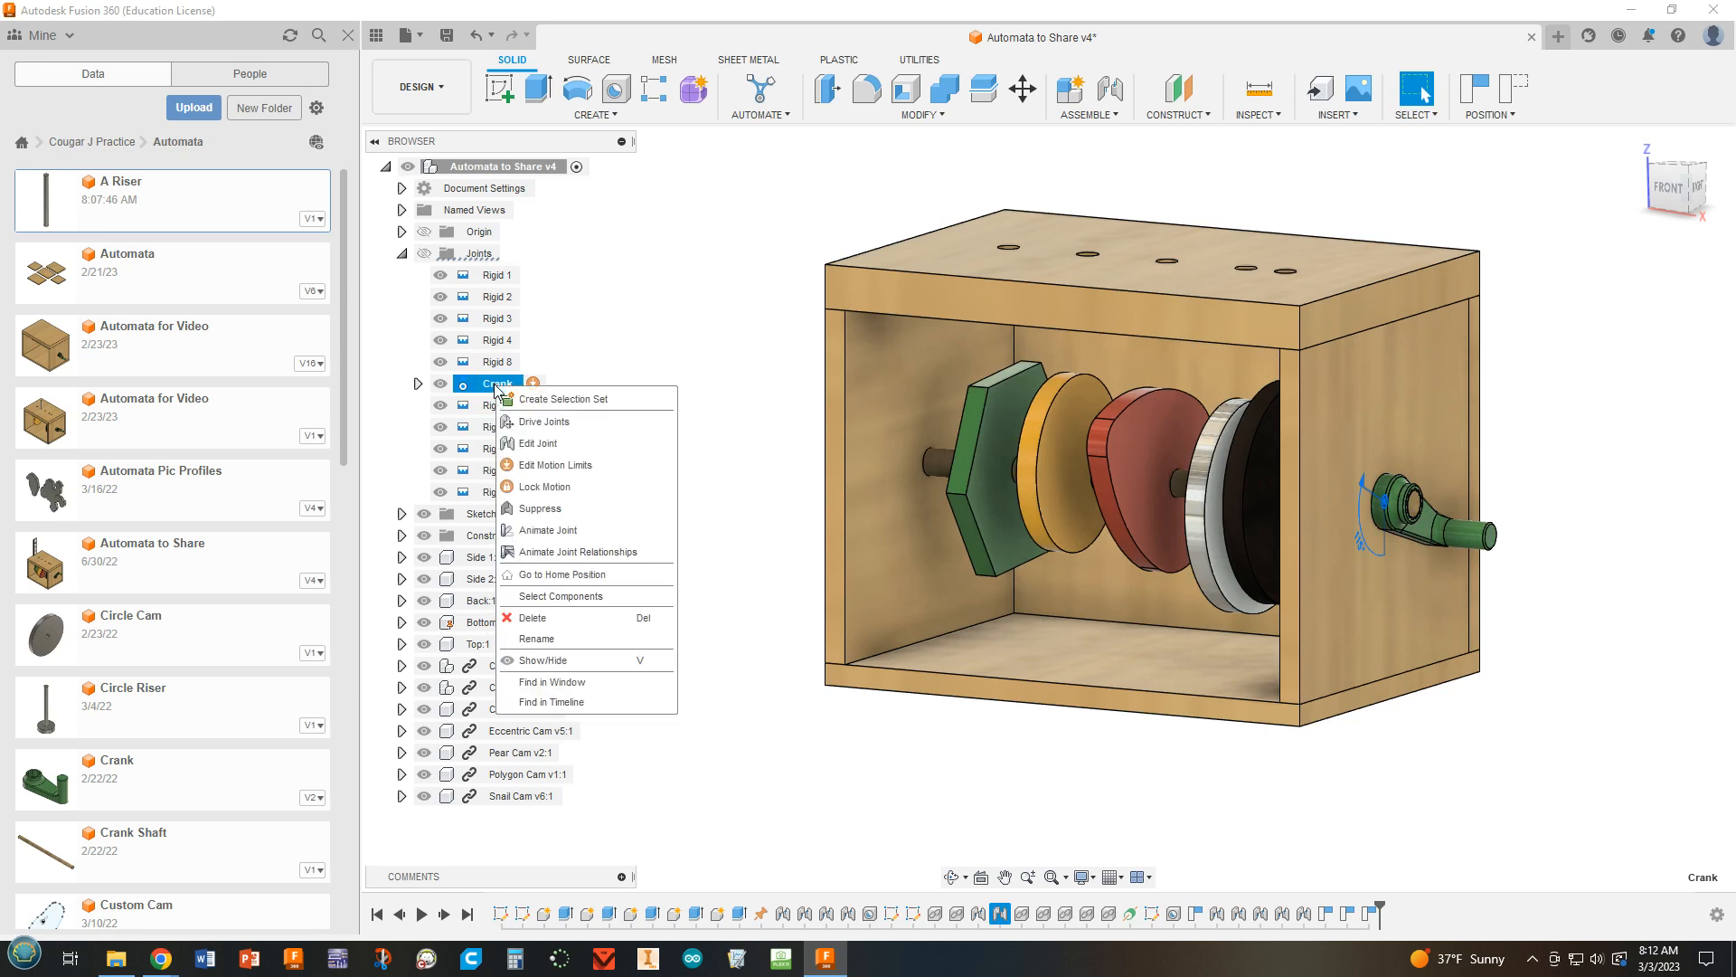
click(573, 575)
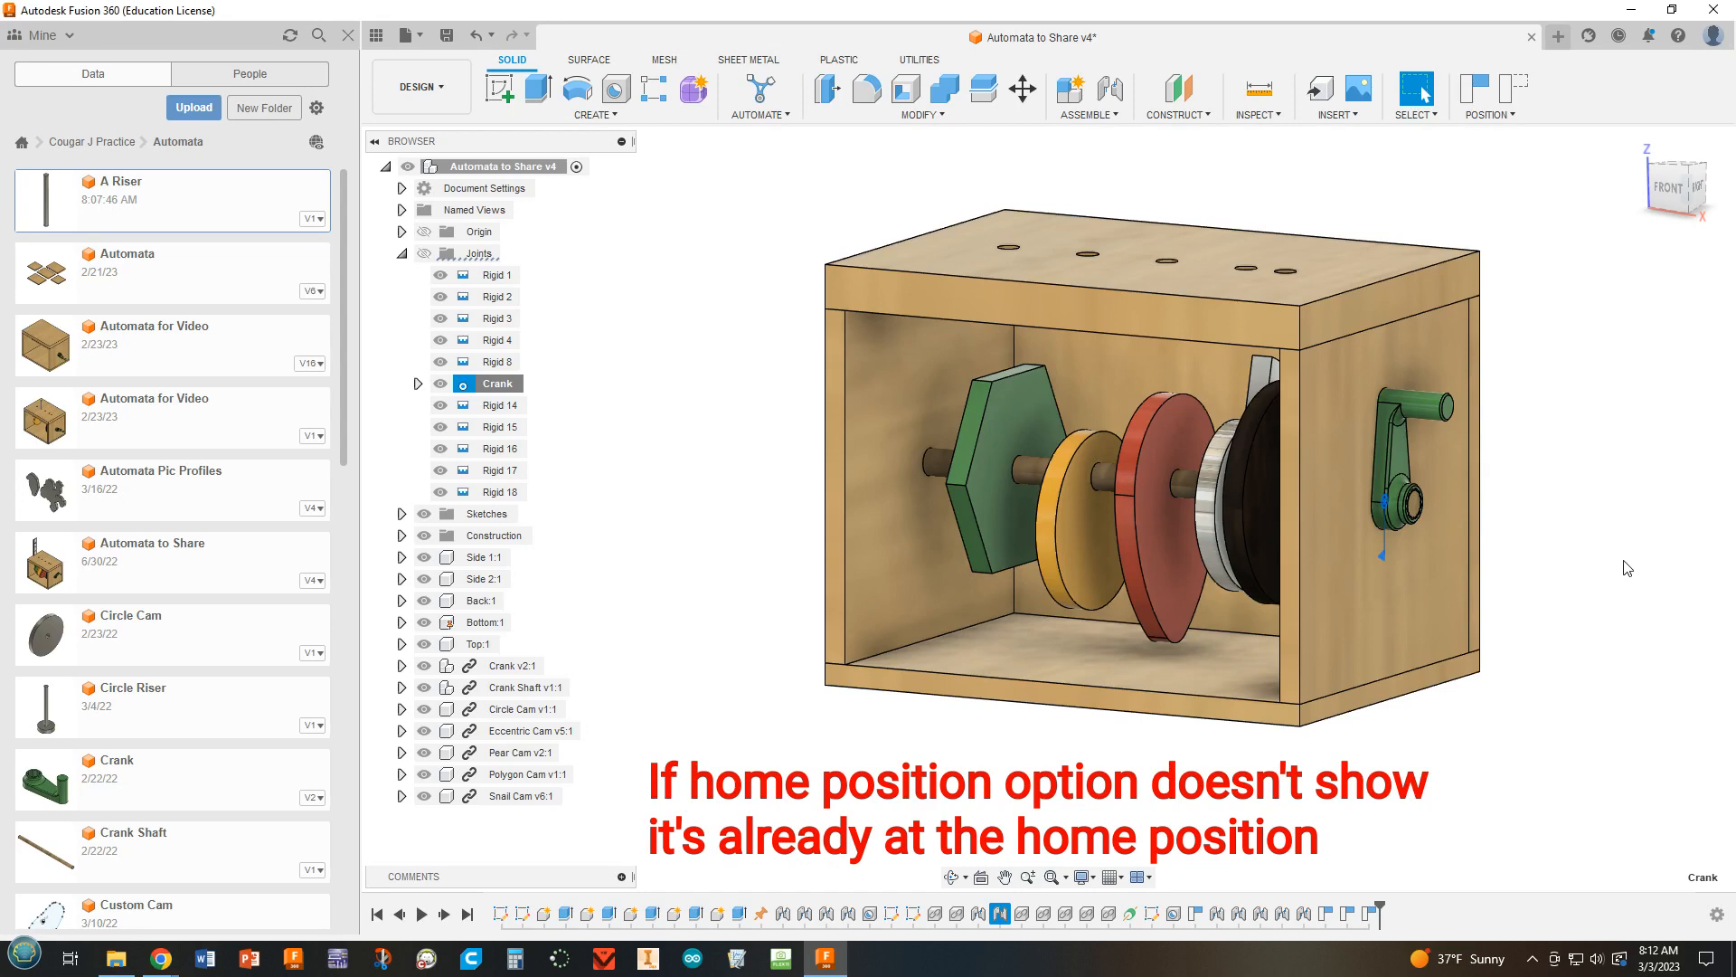
shift+middle_drag(1627, 566, 1724, 555)
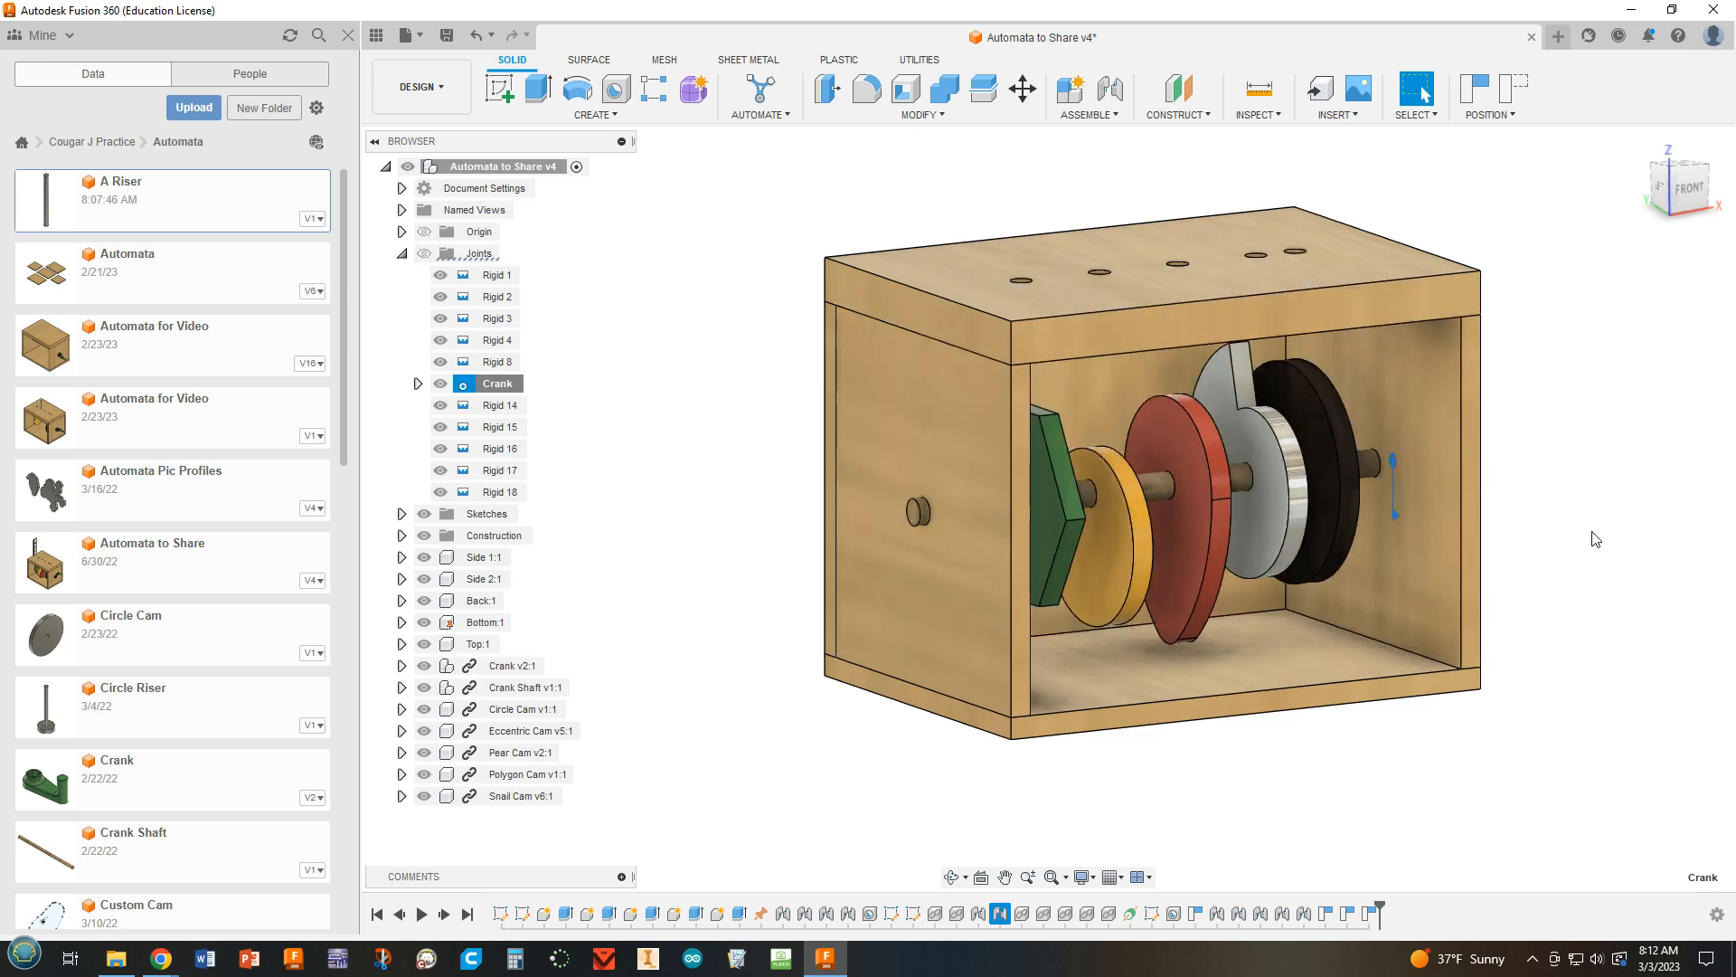
shift+middle_drag(1601, 525, 1512, 515)
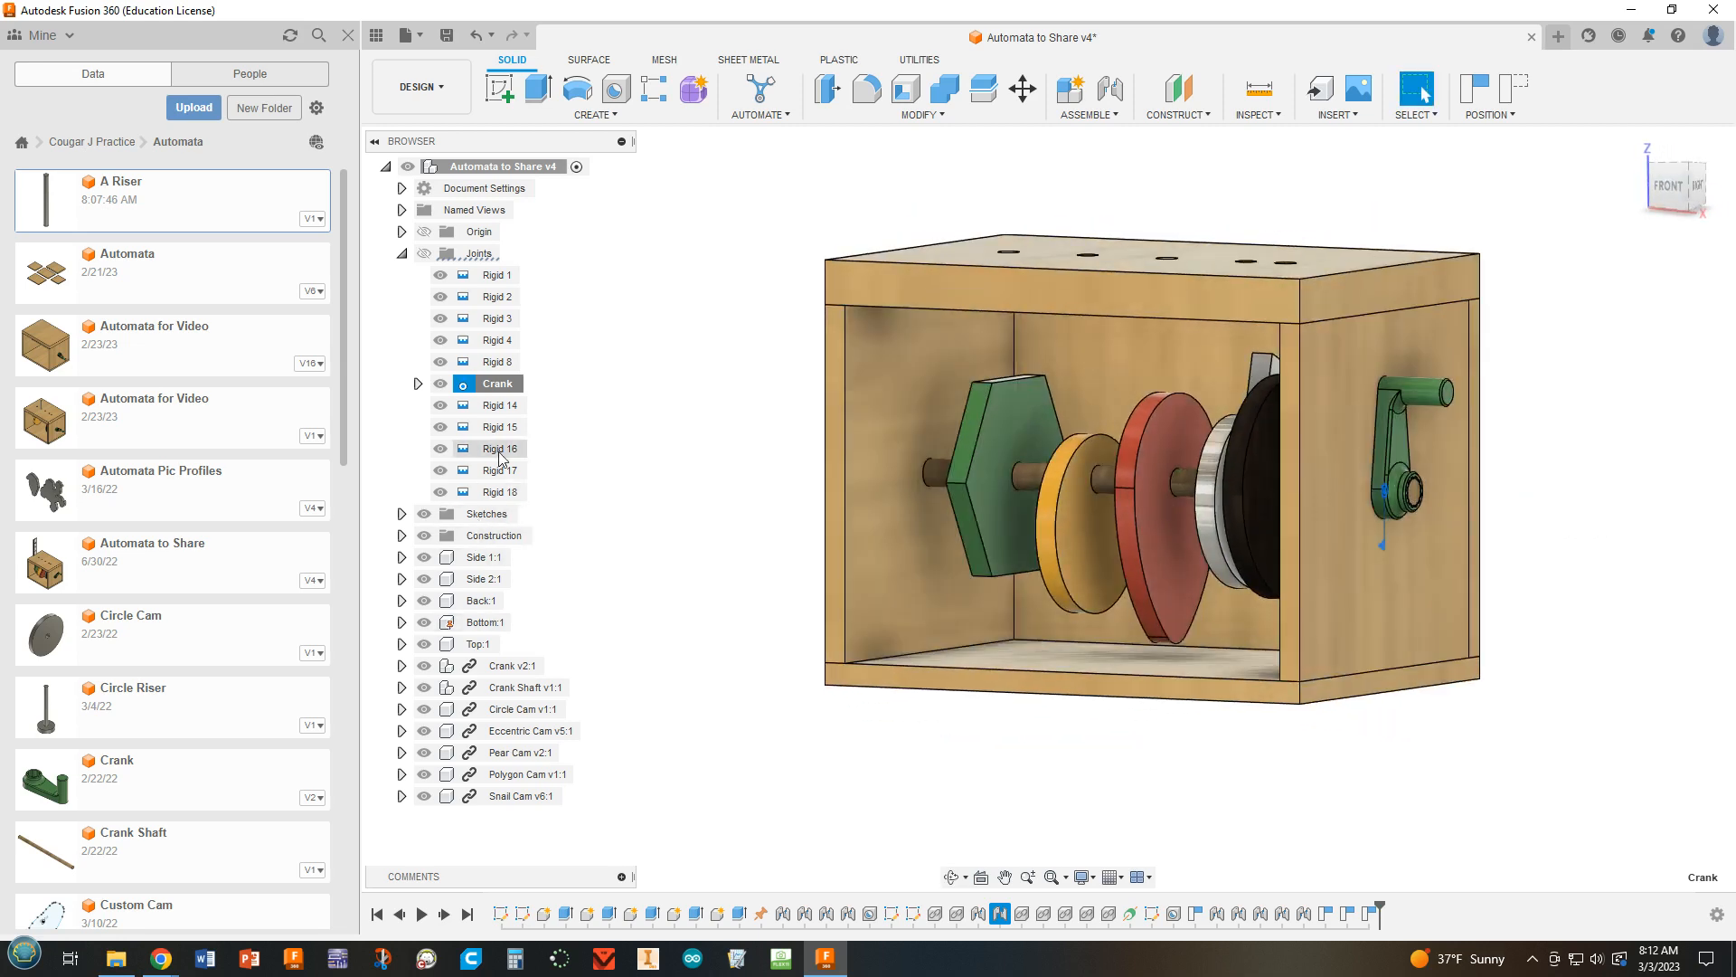
click(498, 384)
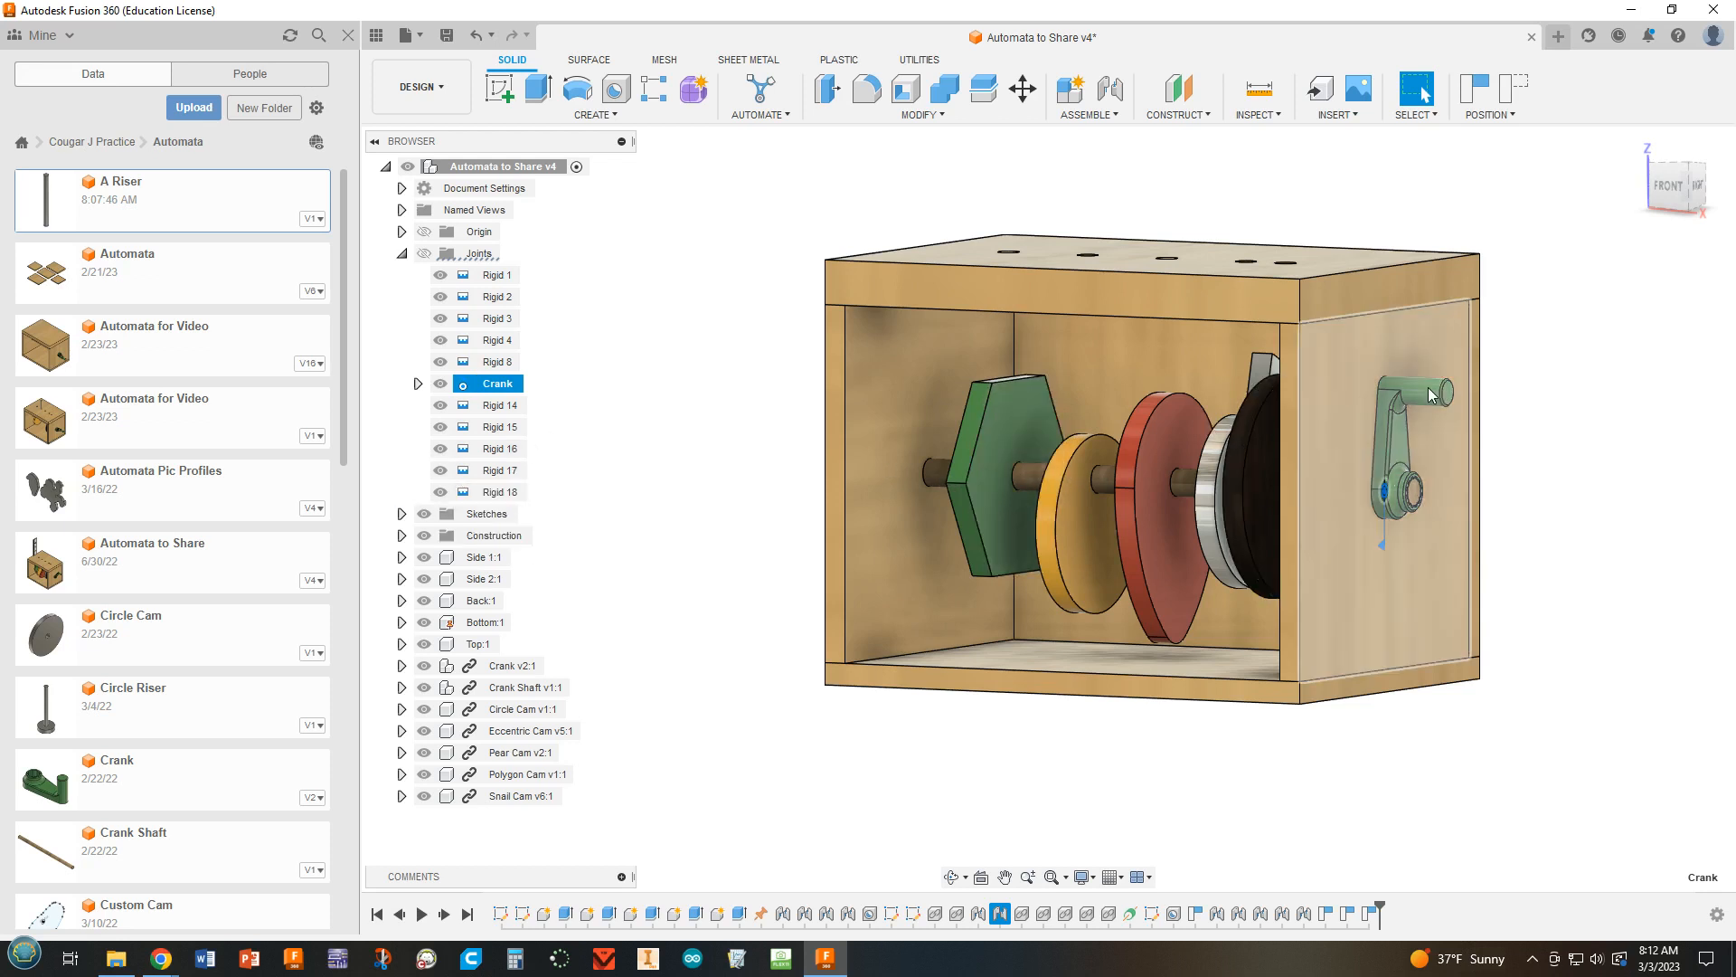
right_click(483, 389)
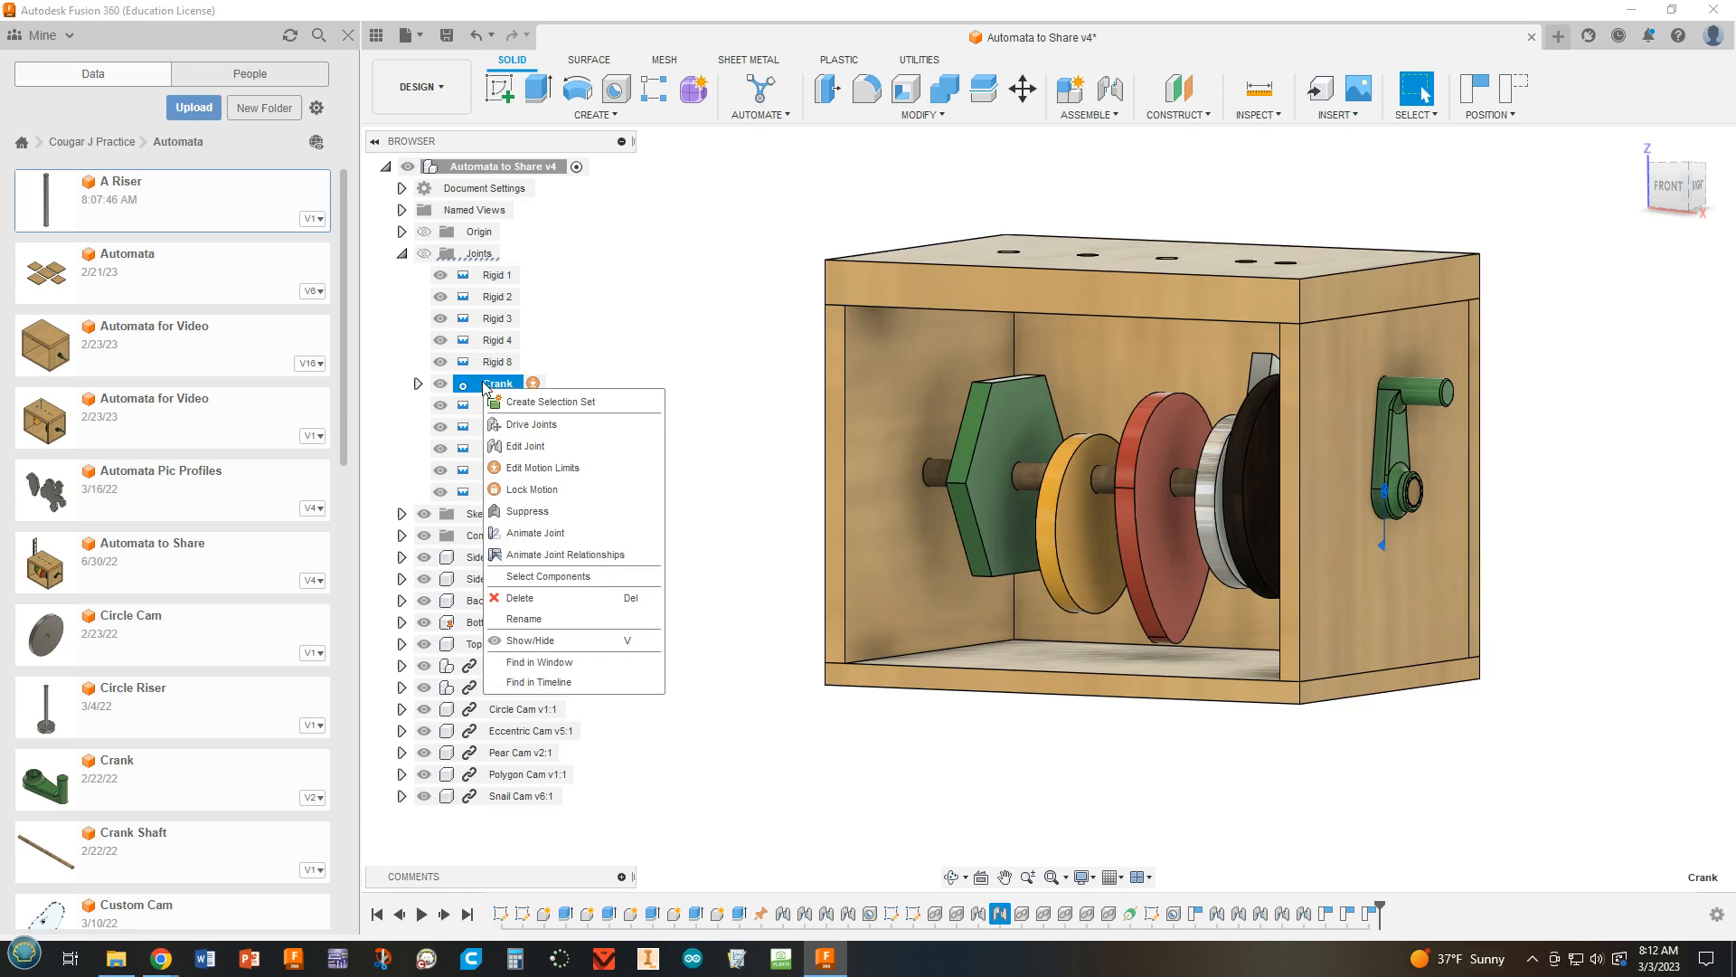
click(710, 342)
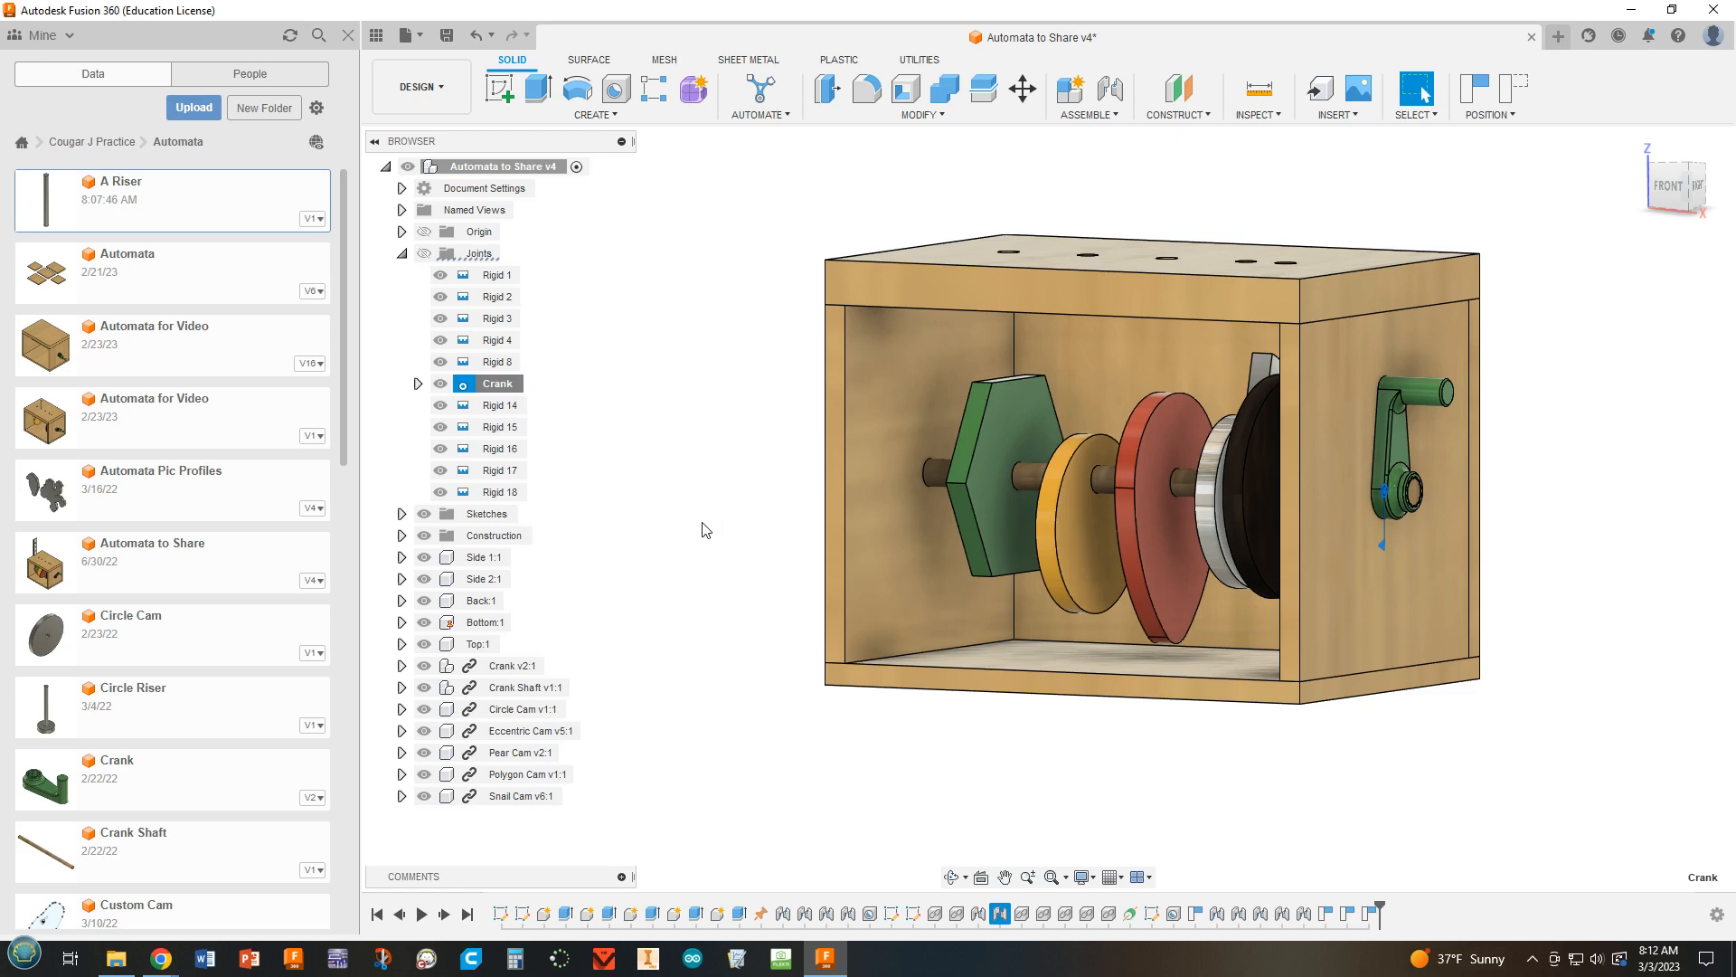
mouse_move(613, 543)
shift+middle_down()
mouse_move(572, 531)
mouse_move(768, 497)
mouse_move(741, 527)
mouse_move(612, 542)
shift+middle_up()
scroll(696, 543, down, 2)
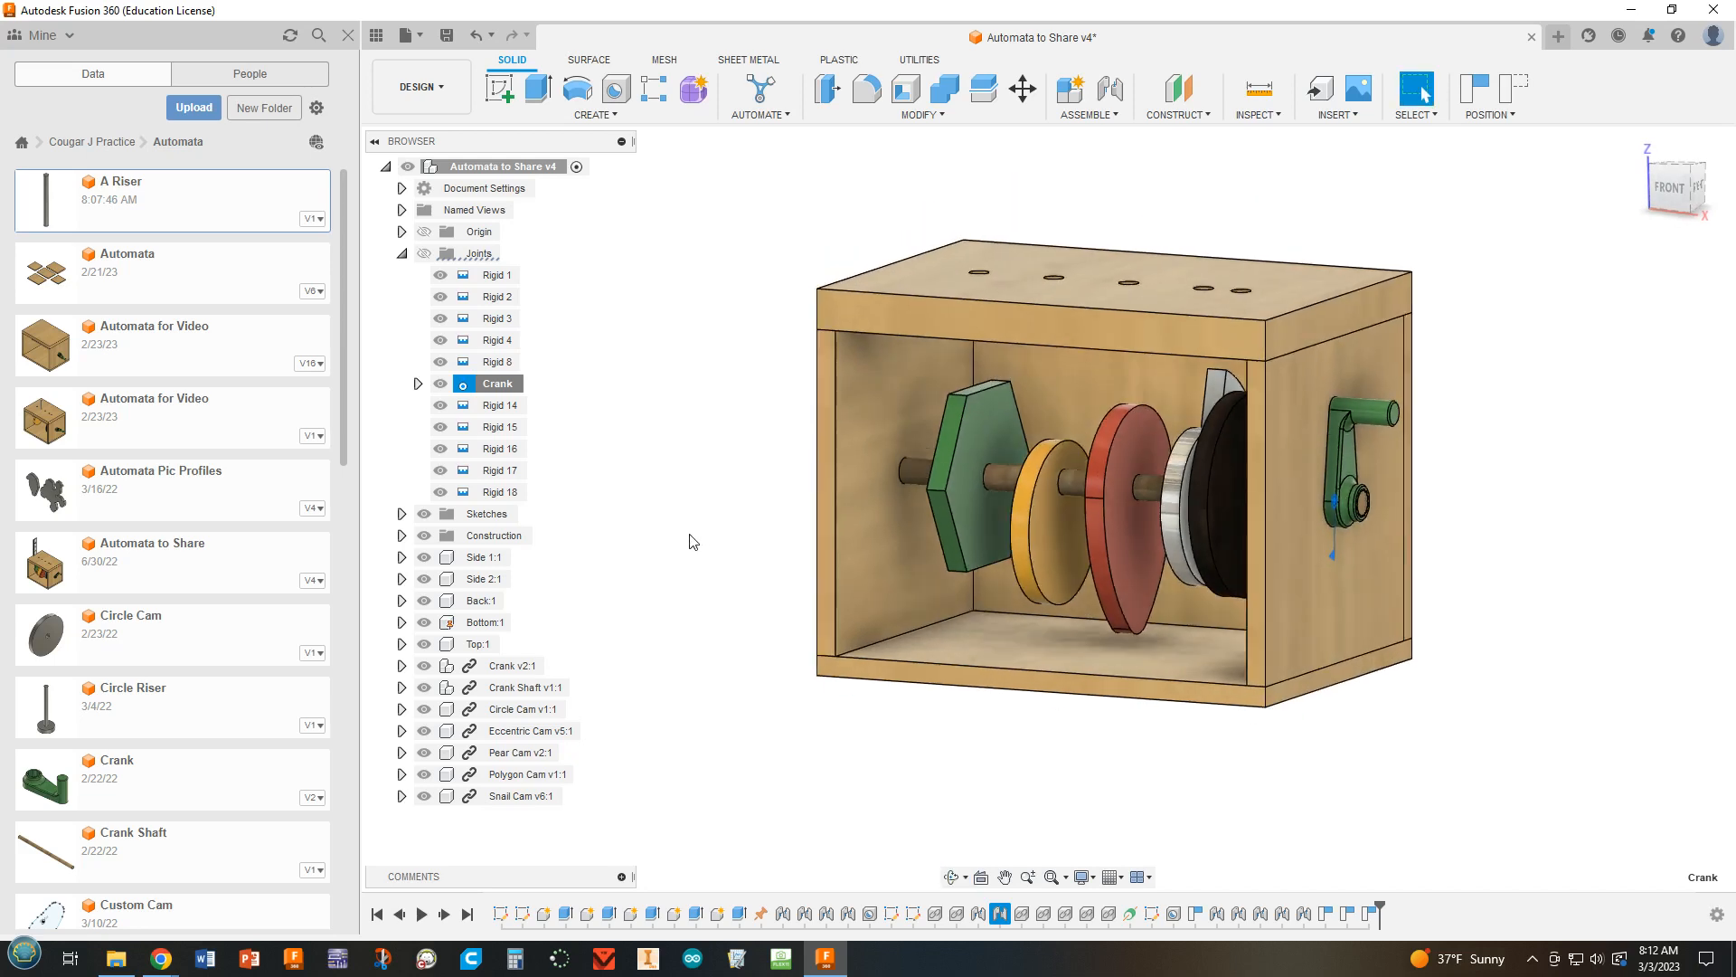
middle_drag(714, 554, 702, 597)
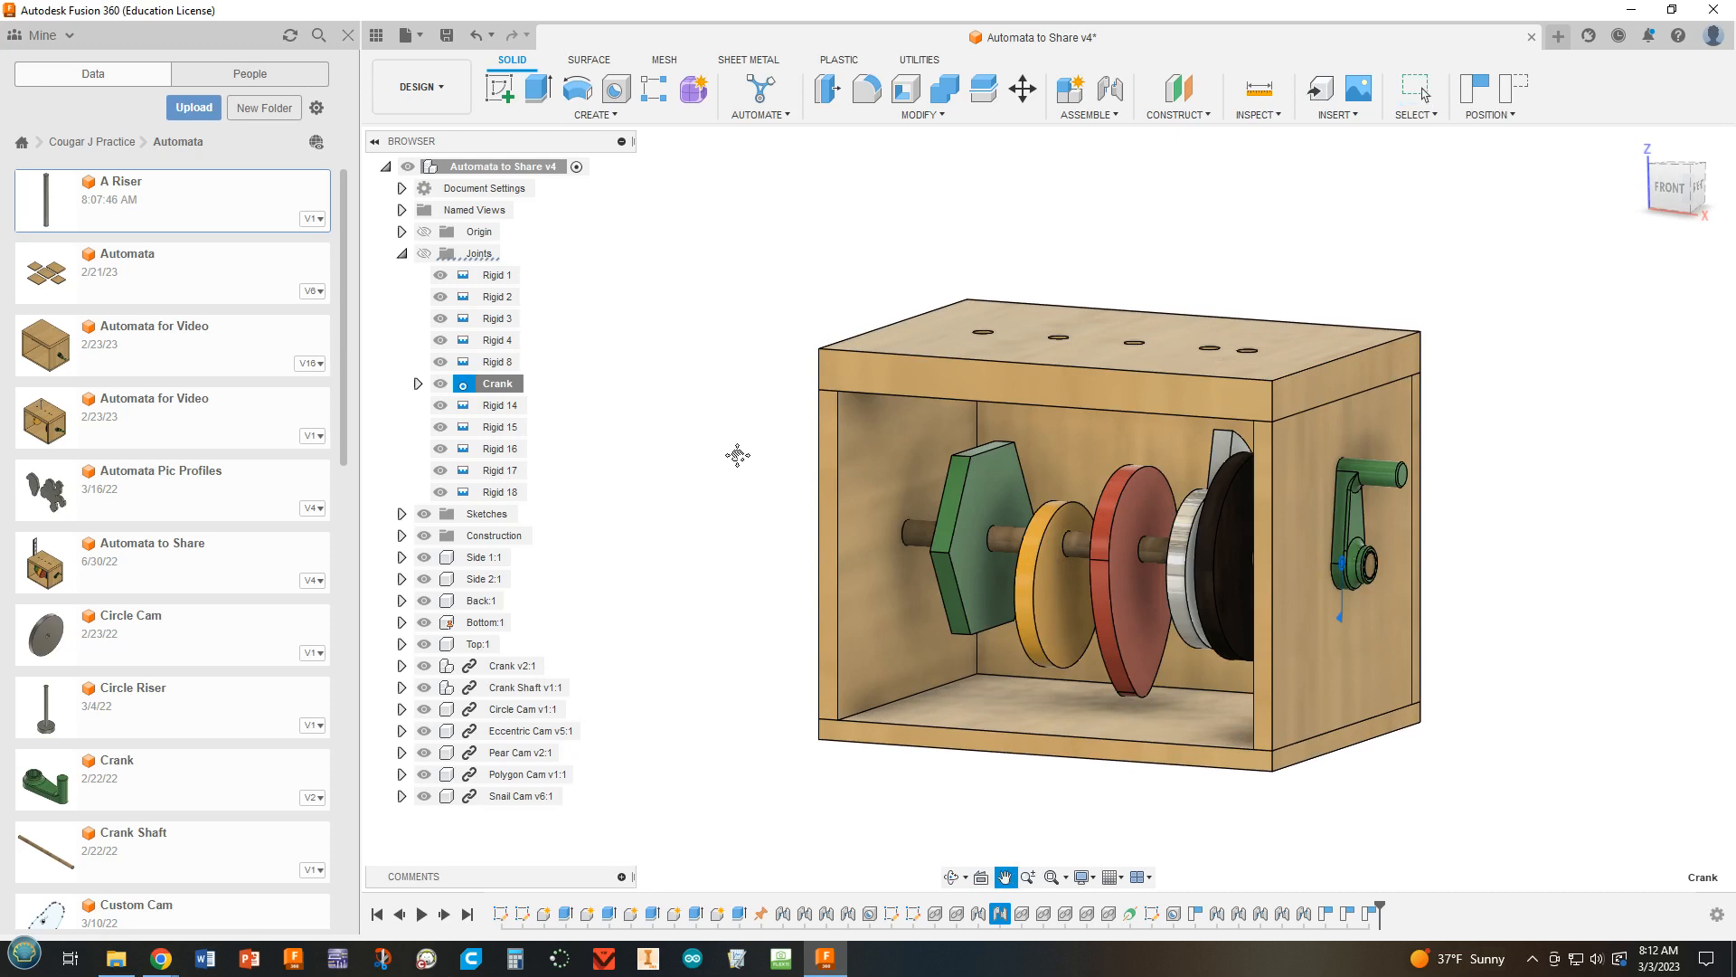
middle_drag(737, 455, 764, 474)
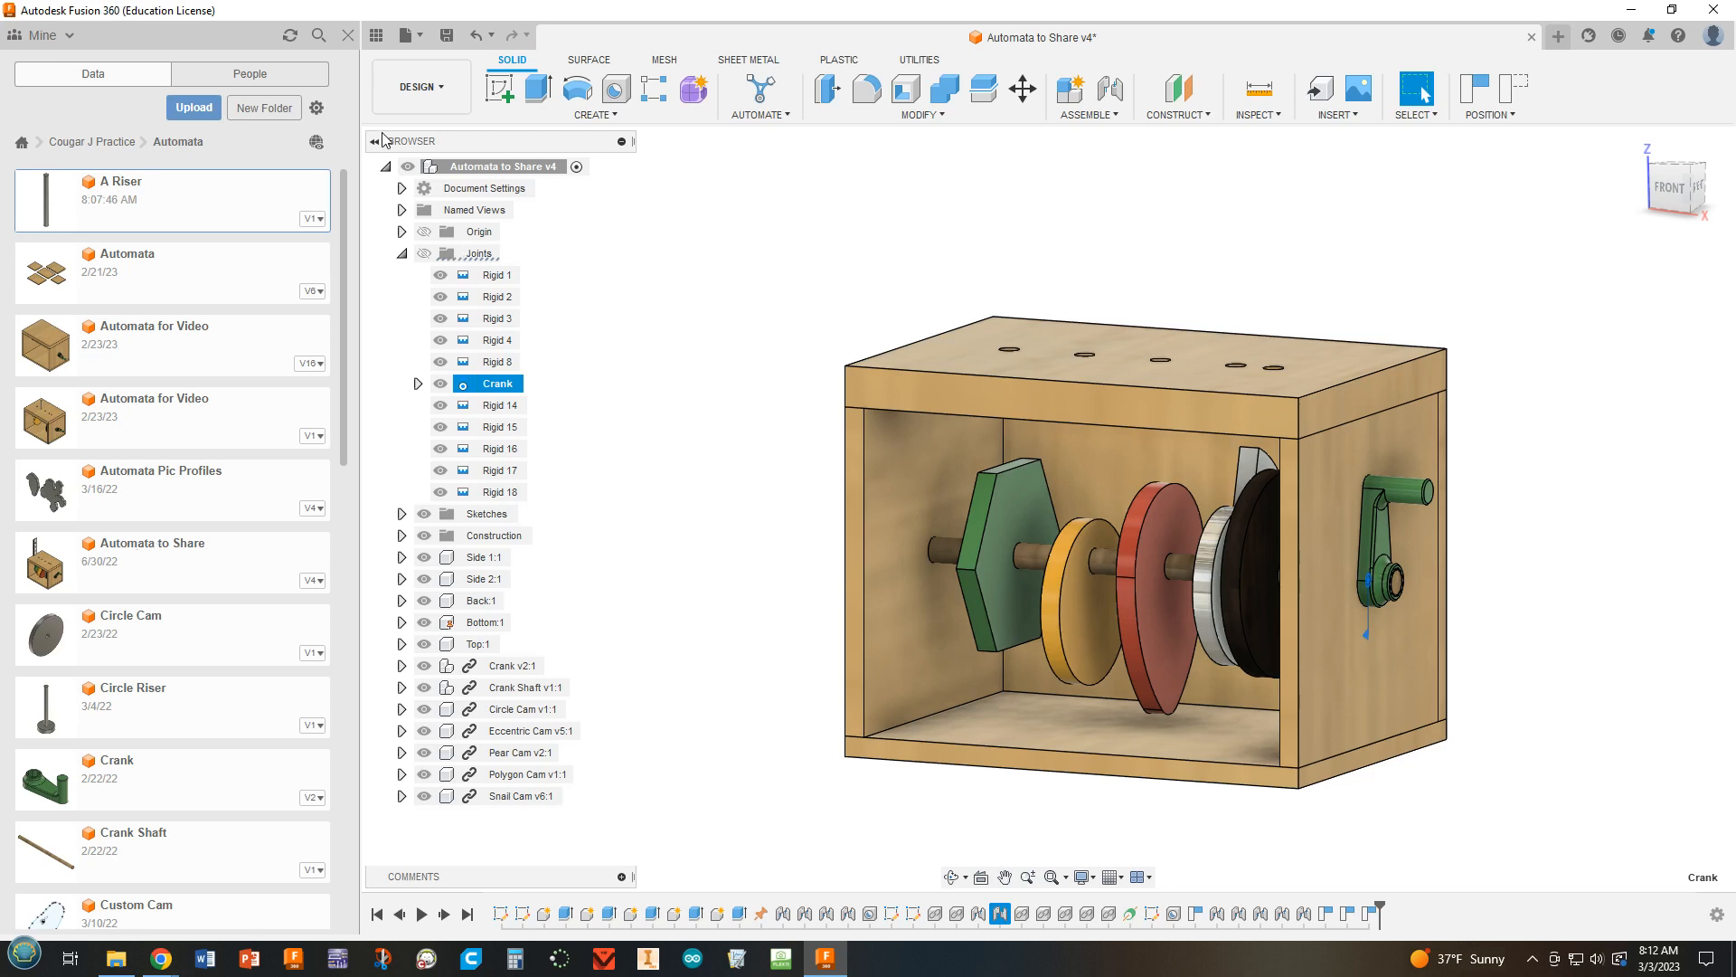
Step: Rename the A Riser design in the Automata folder as Polgon Riser
right_click(142, 197)
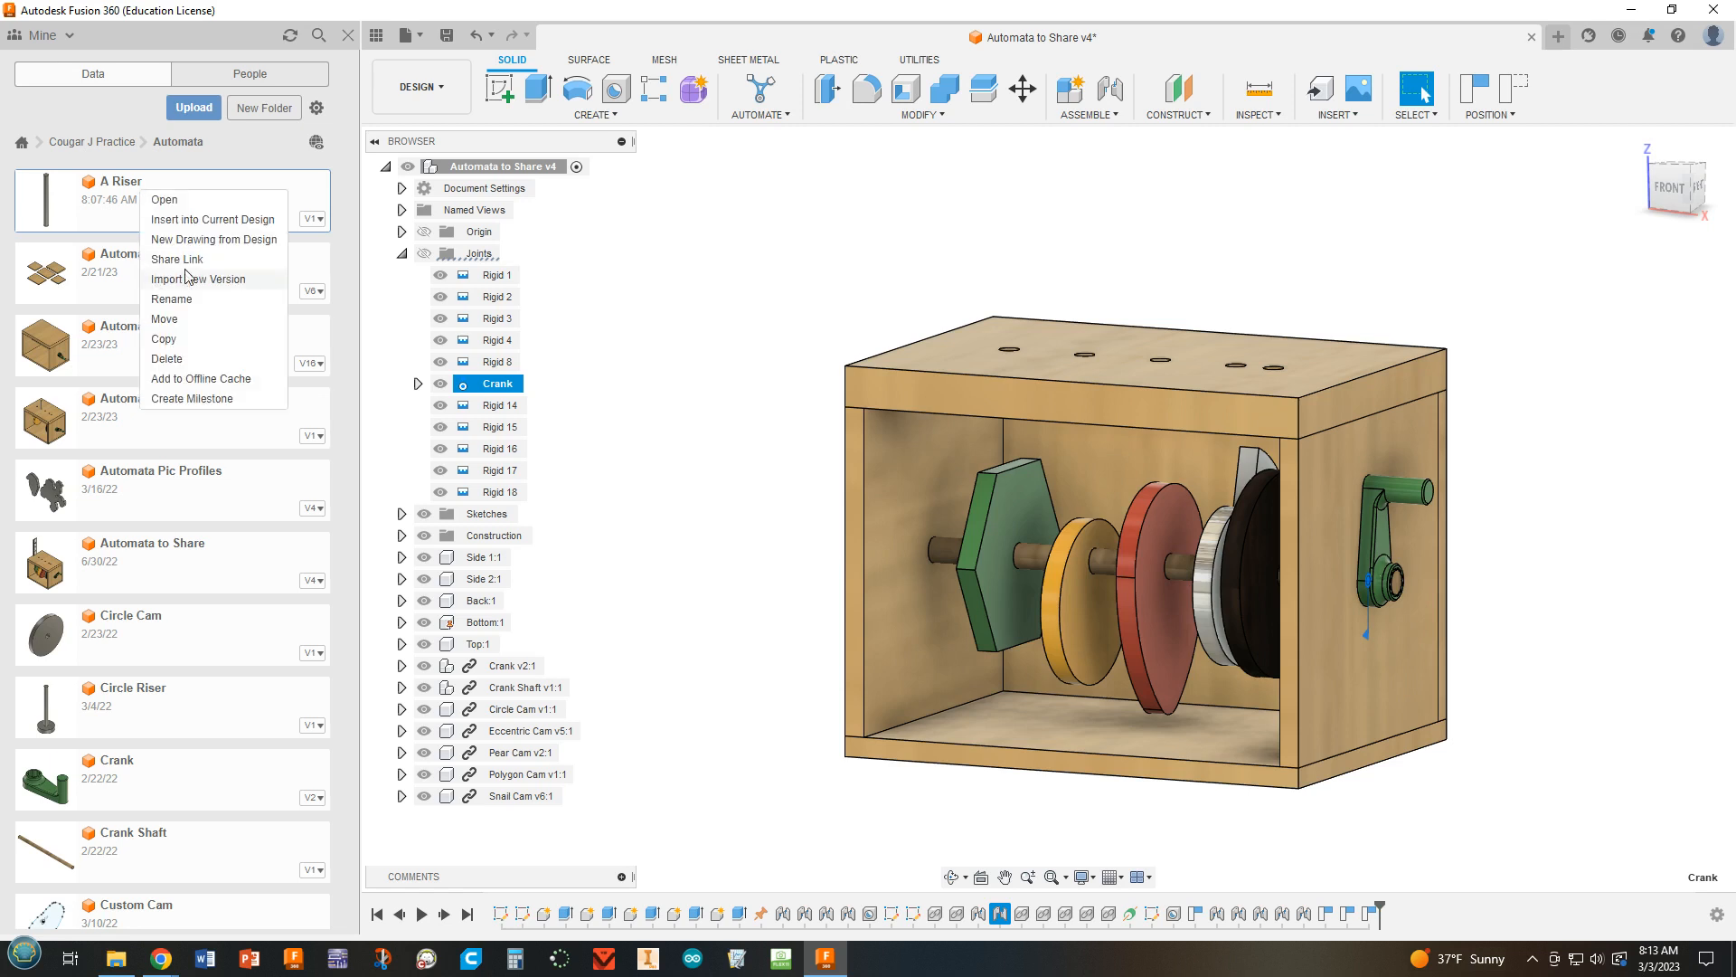
click(171, 299)
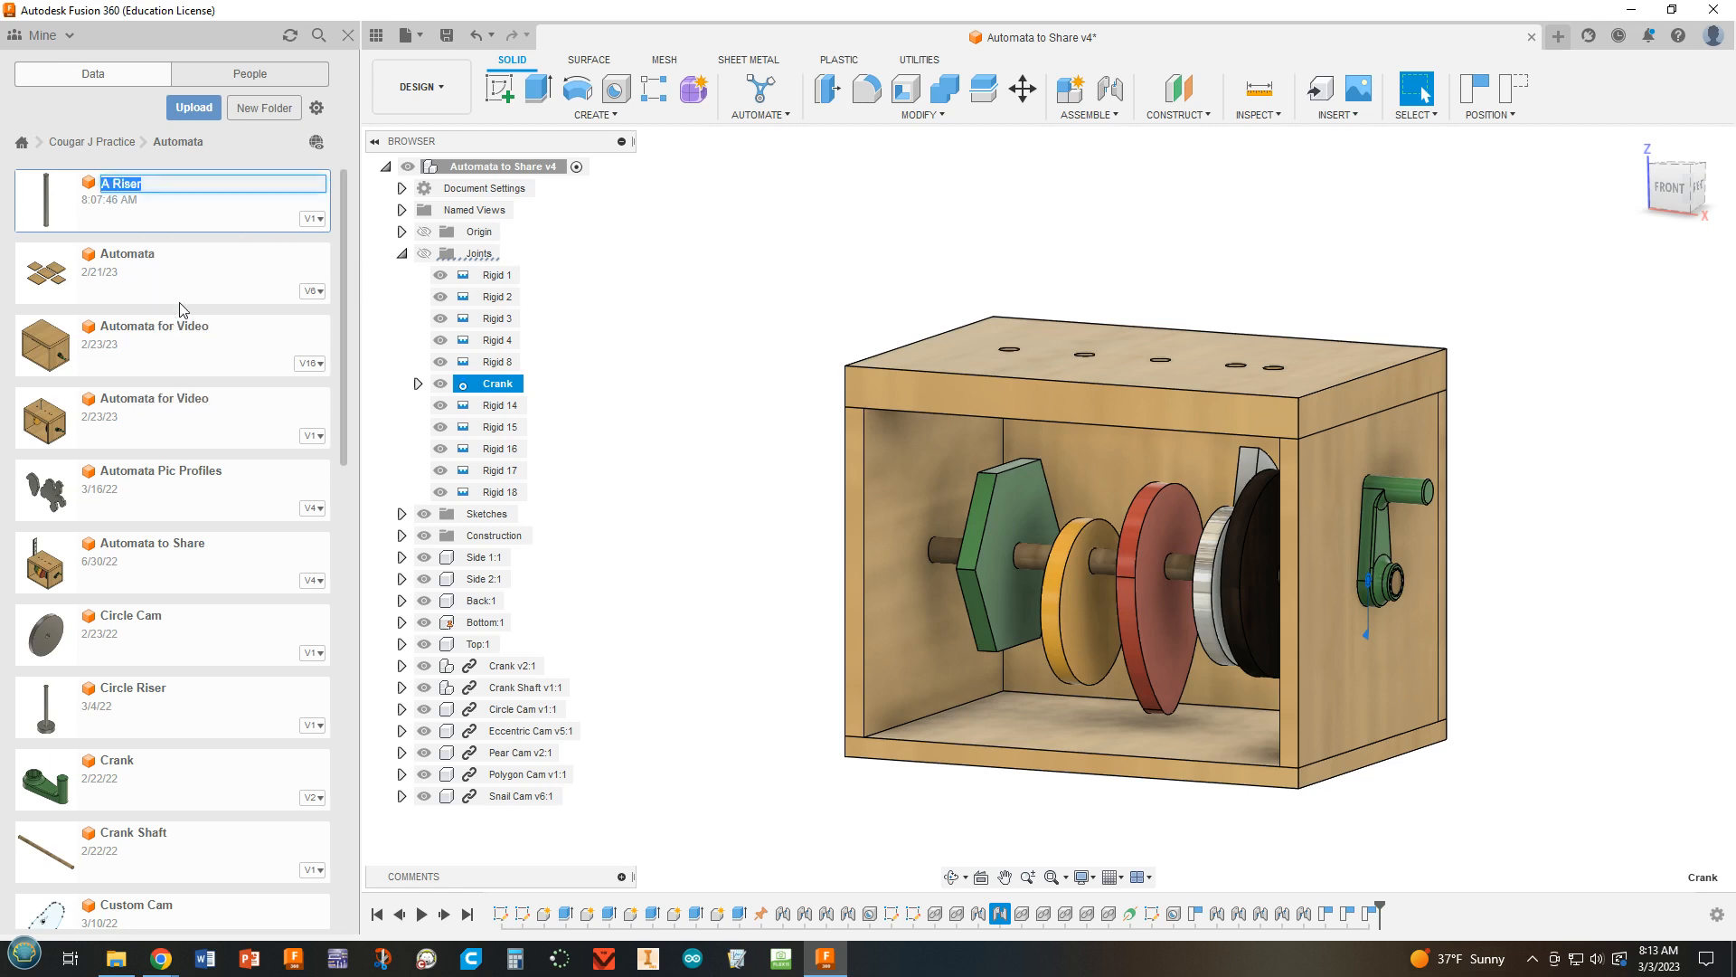
click(106, 183)
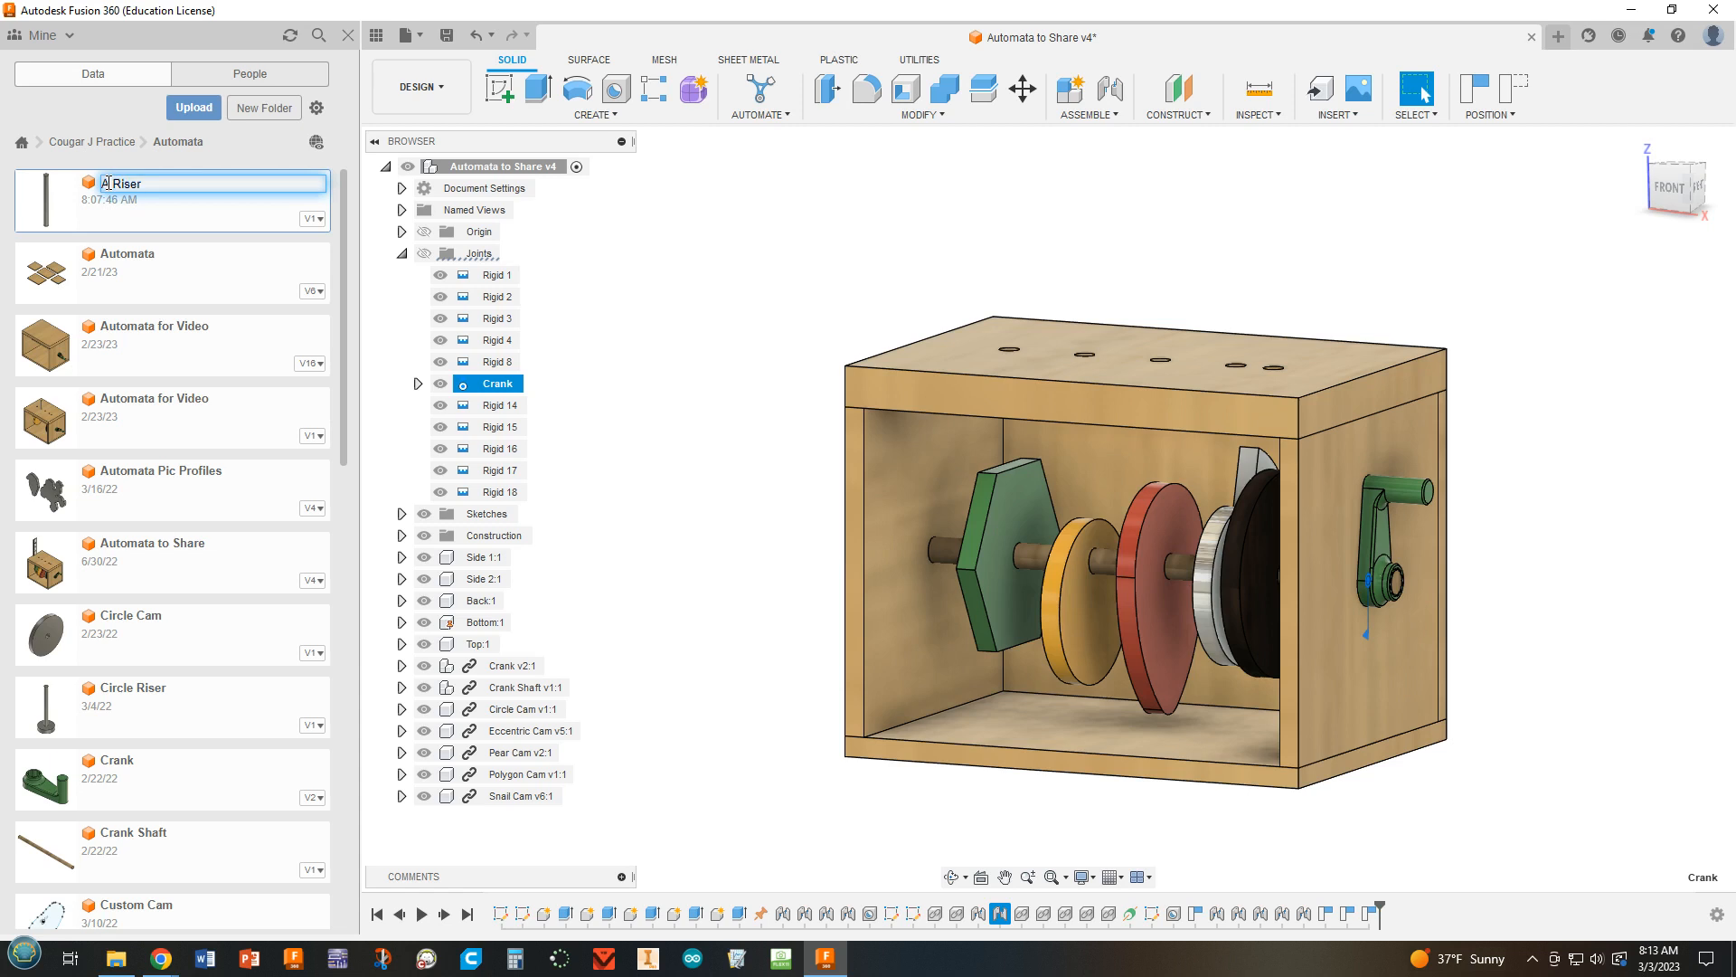
drag(108, 184, 98, 181)
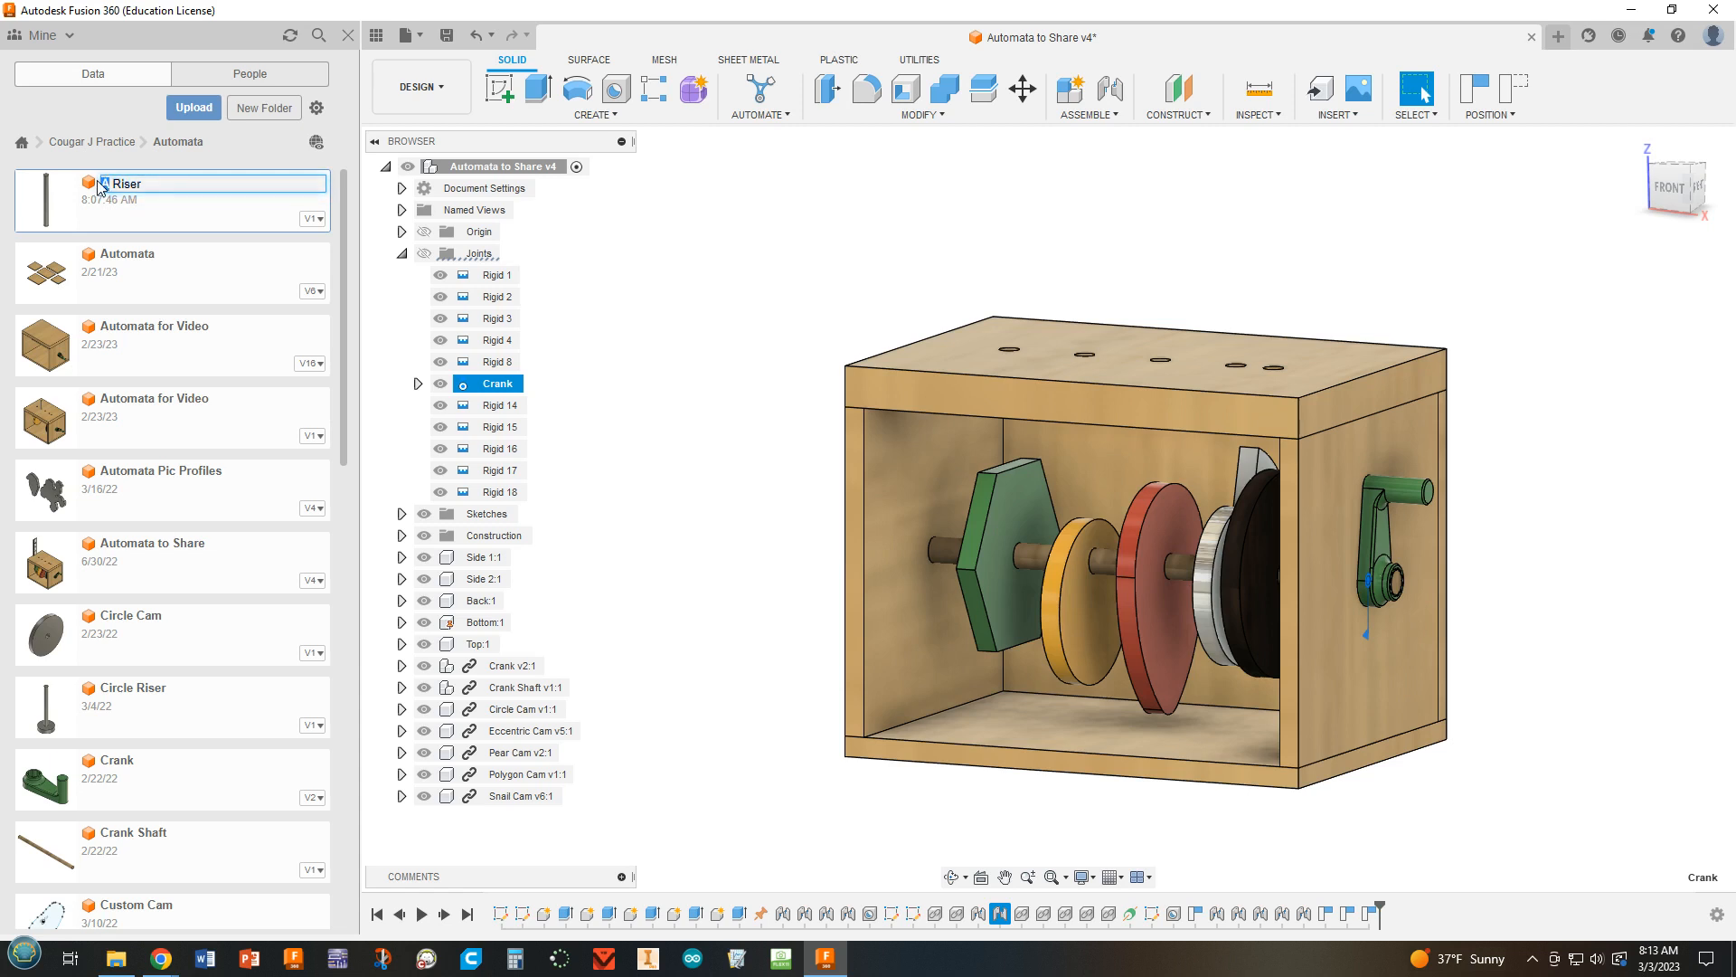
text(Pol)
text(gon)
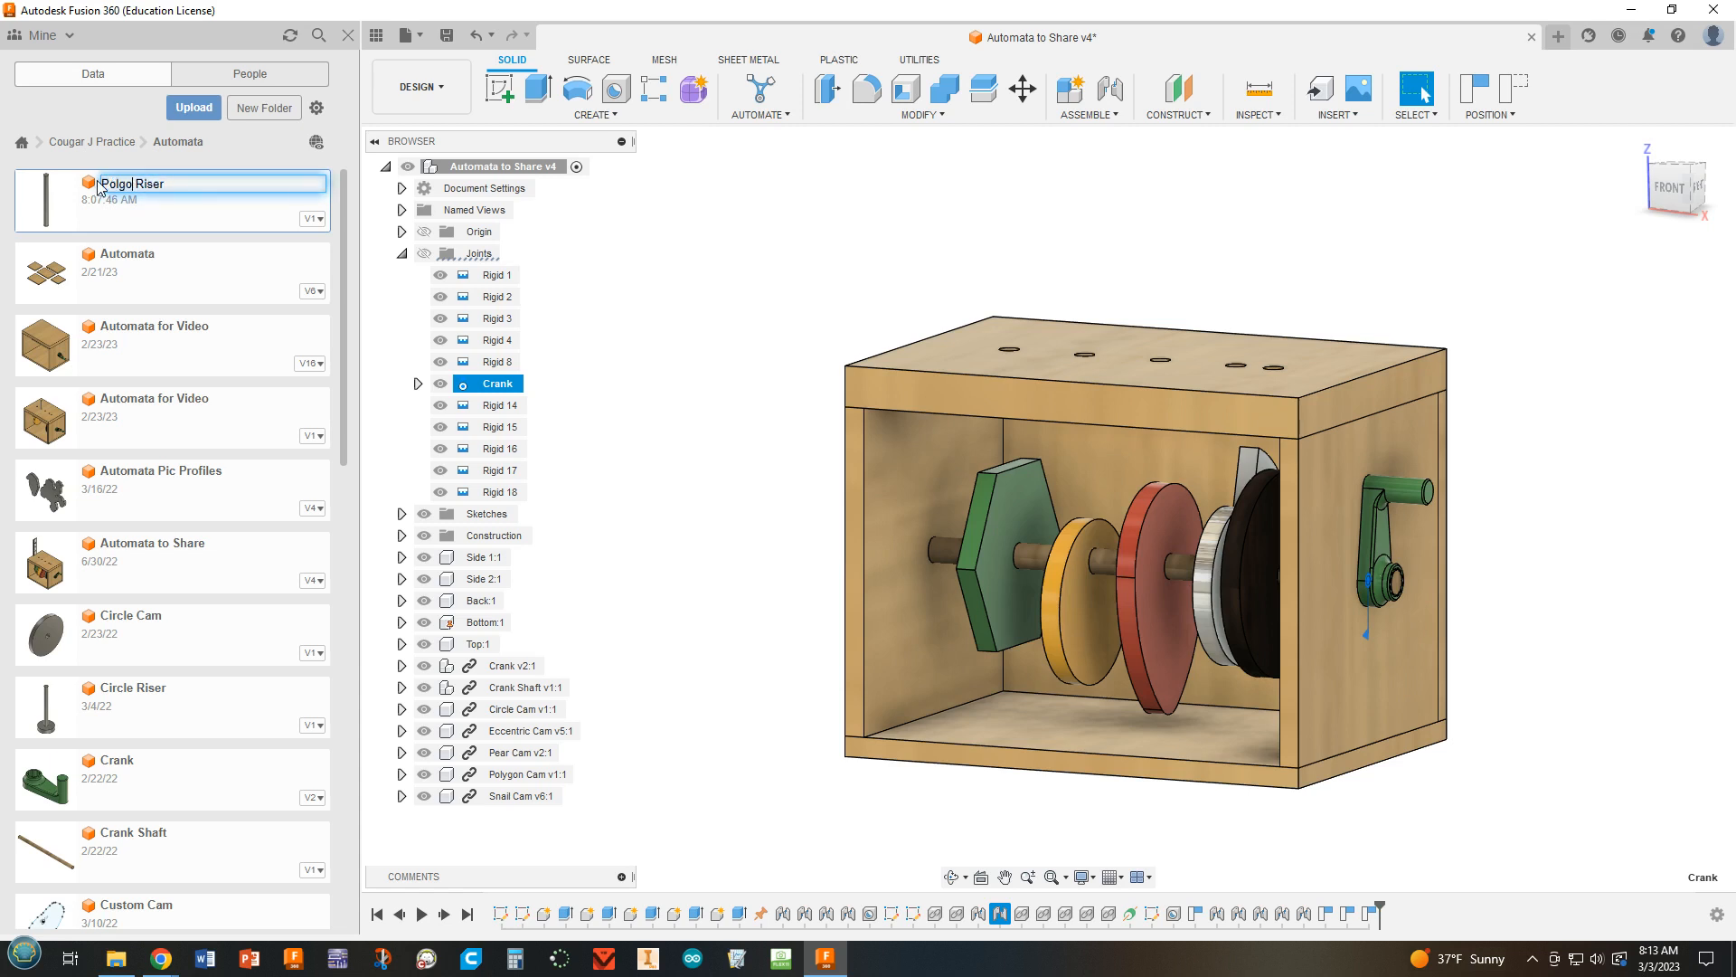
key(Return)
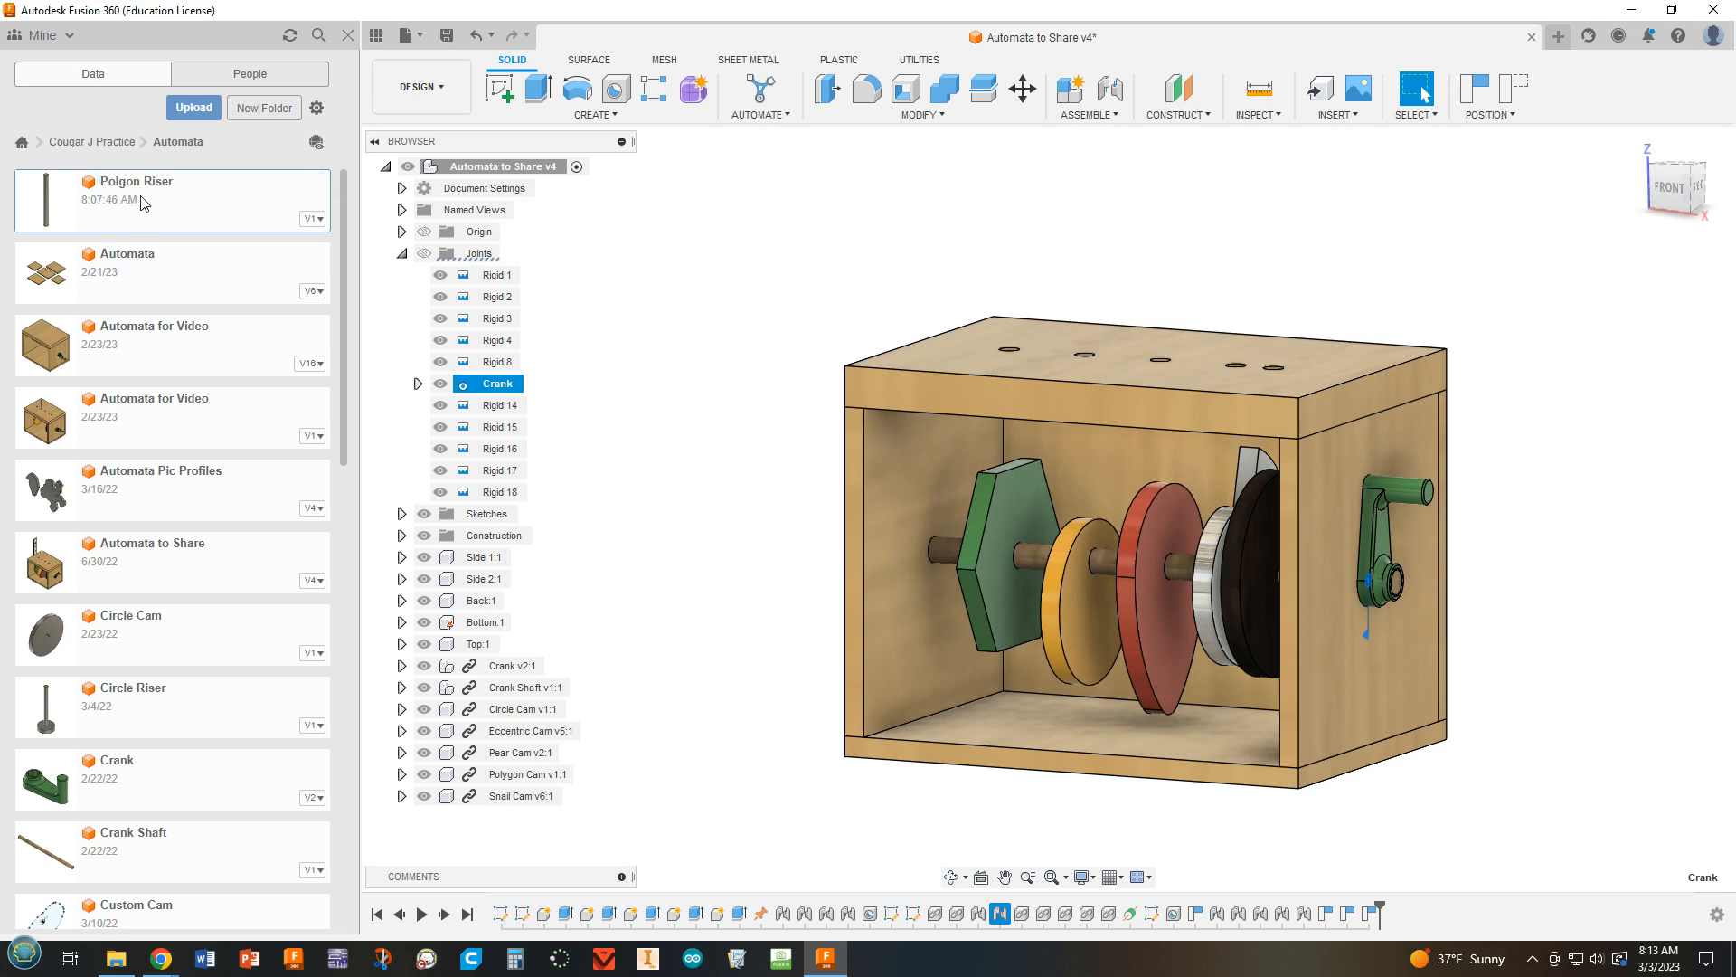
Step: Copy the Polgon Riser design into the Automata folder of the Cougar J Practice project
right_click(142, 201)
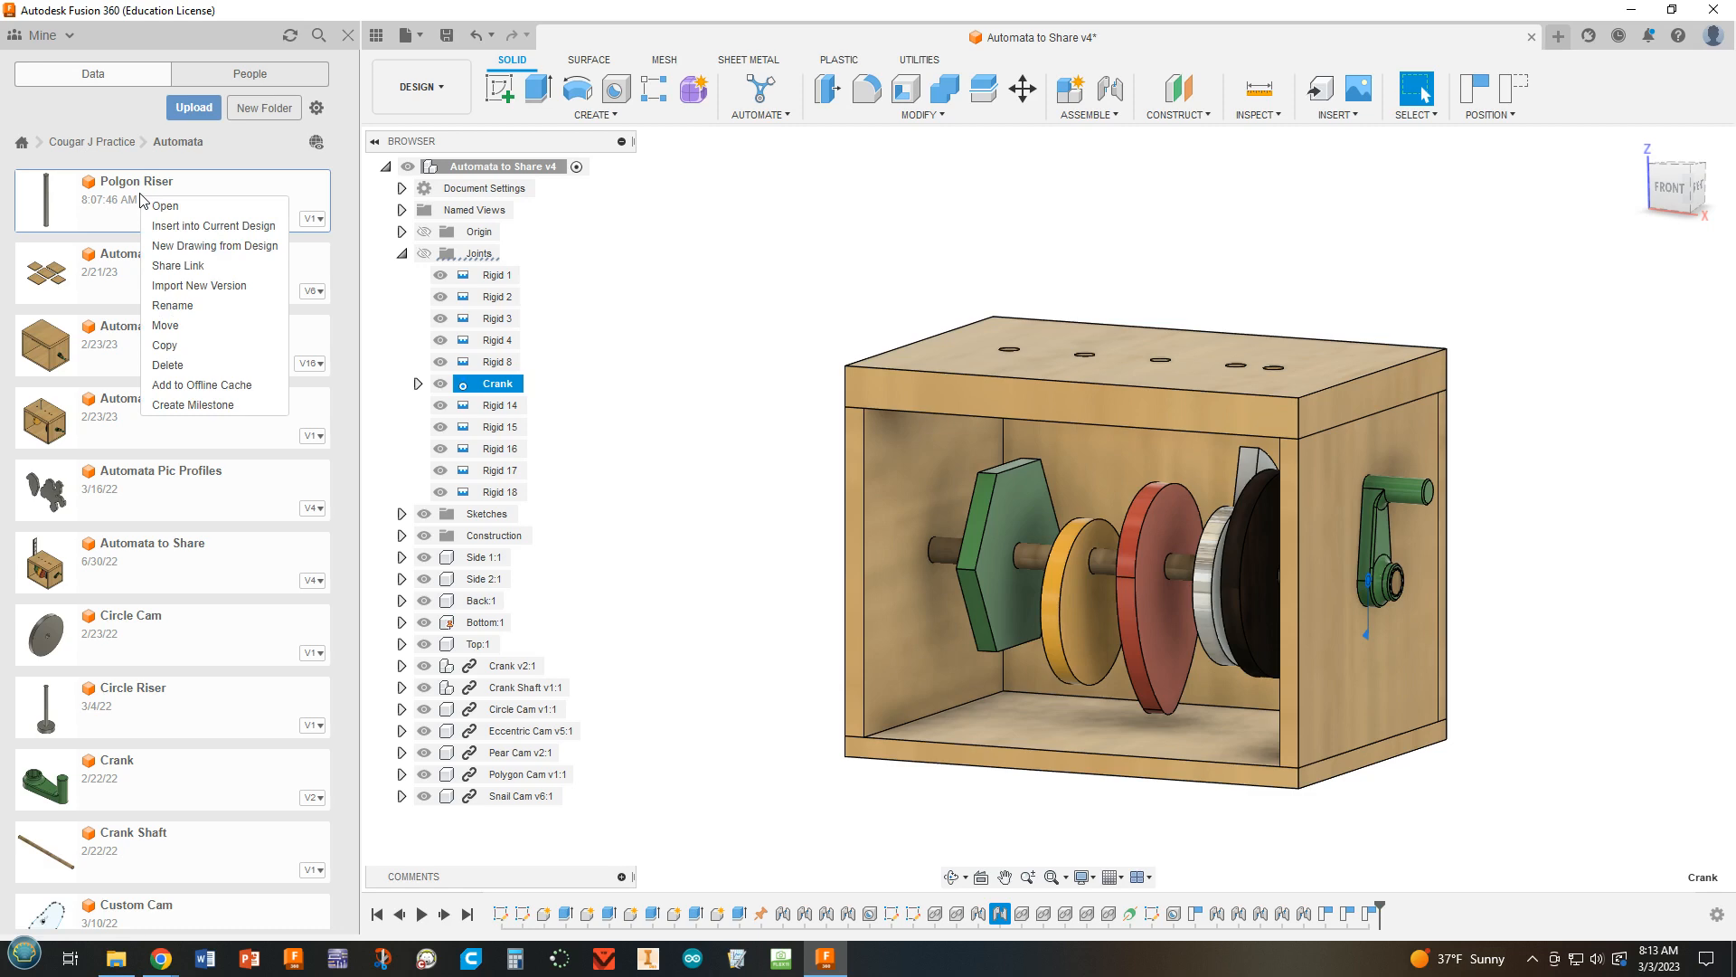
click(165, 344)
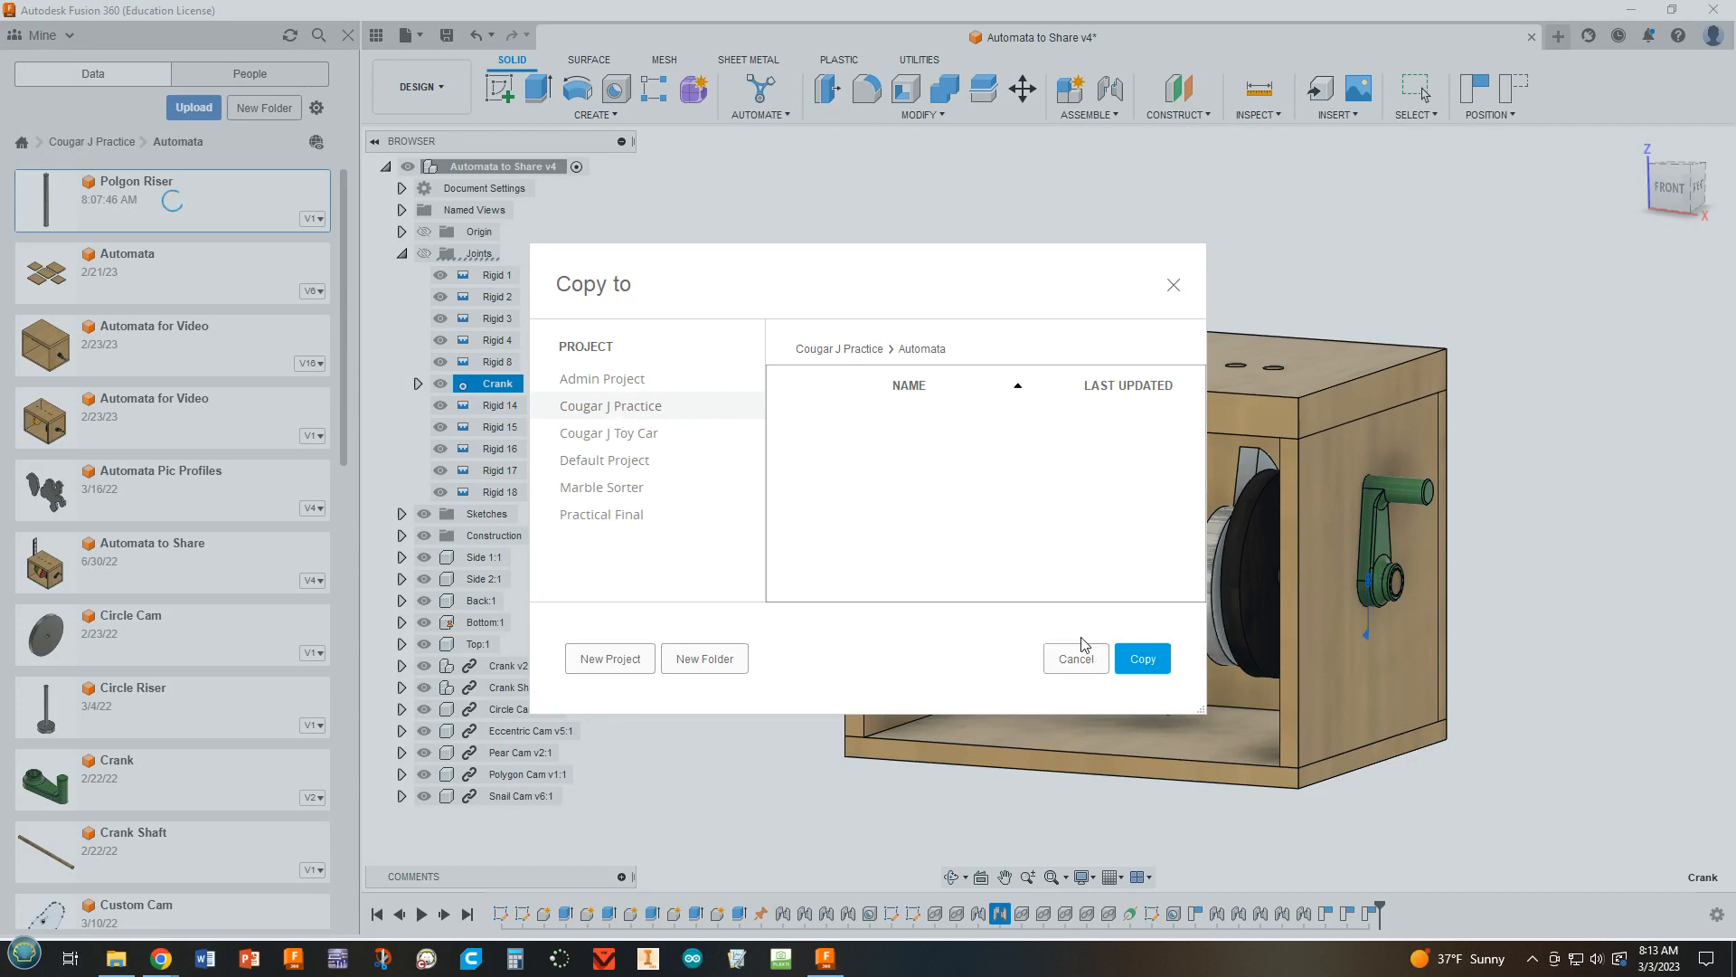
click(633, 435)
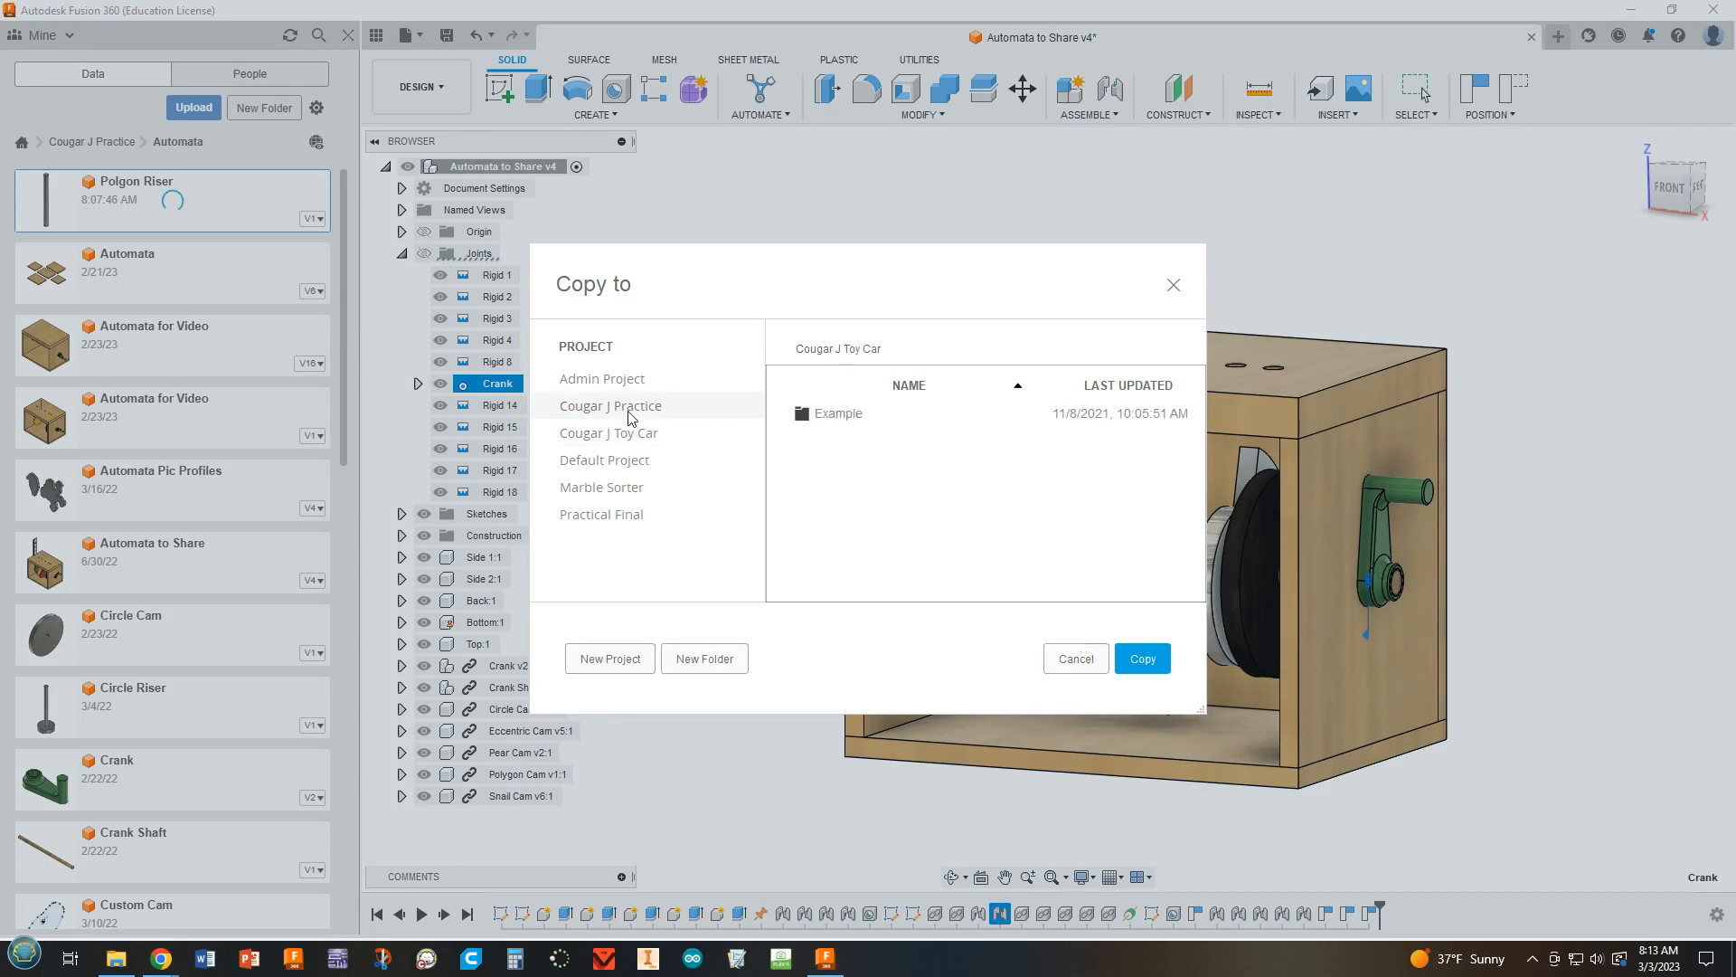
click(633, 406)
click(626, 436)
click(627, 408)
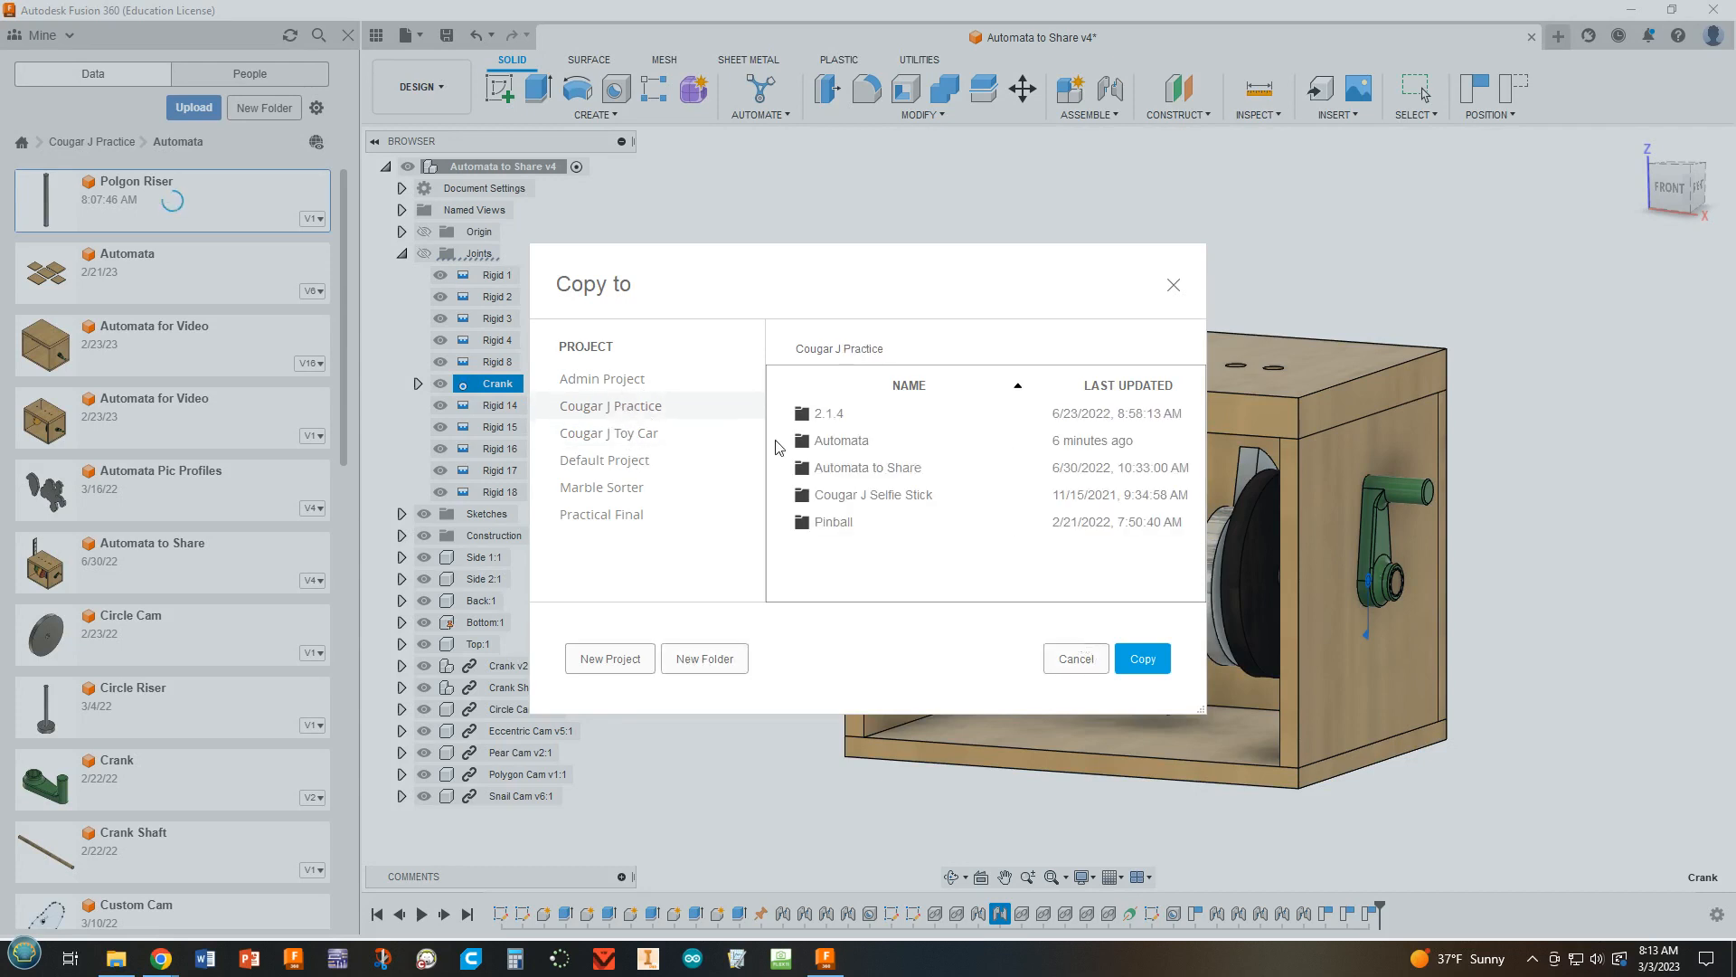
click(833, 443)
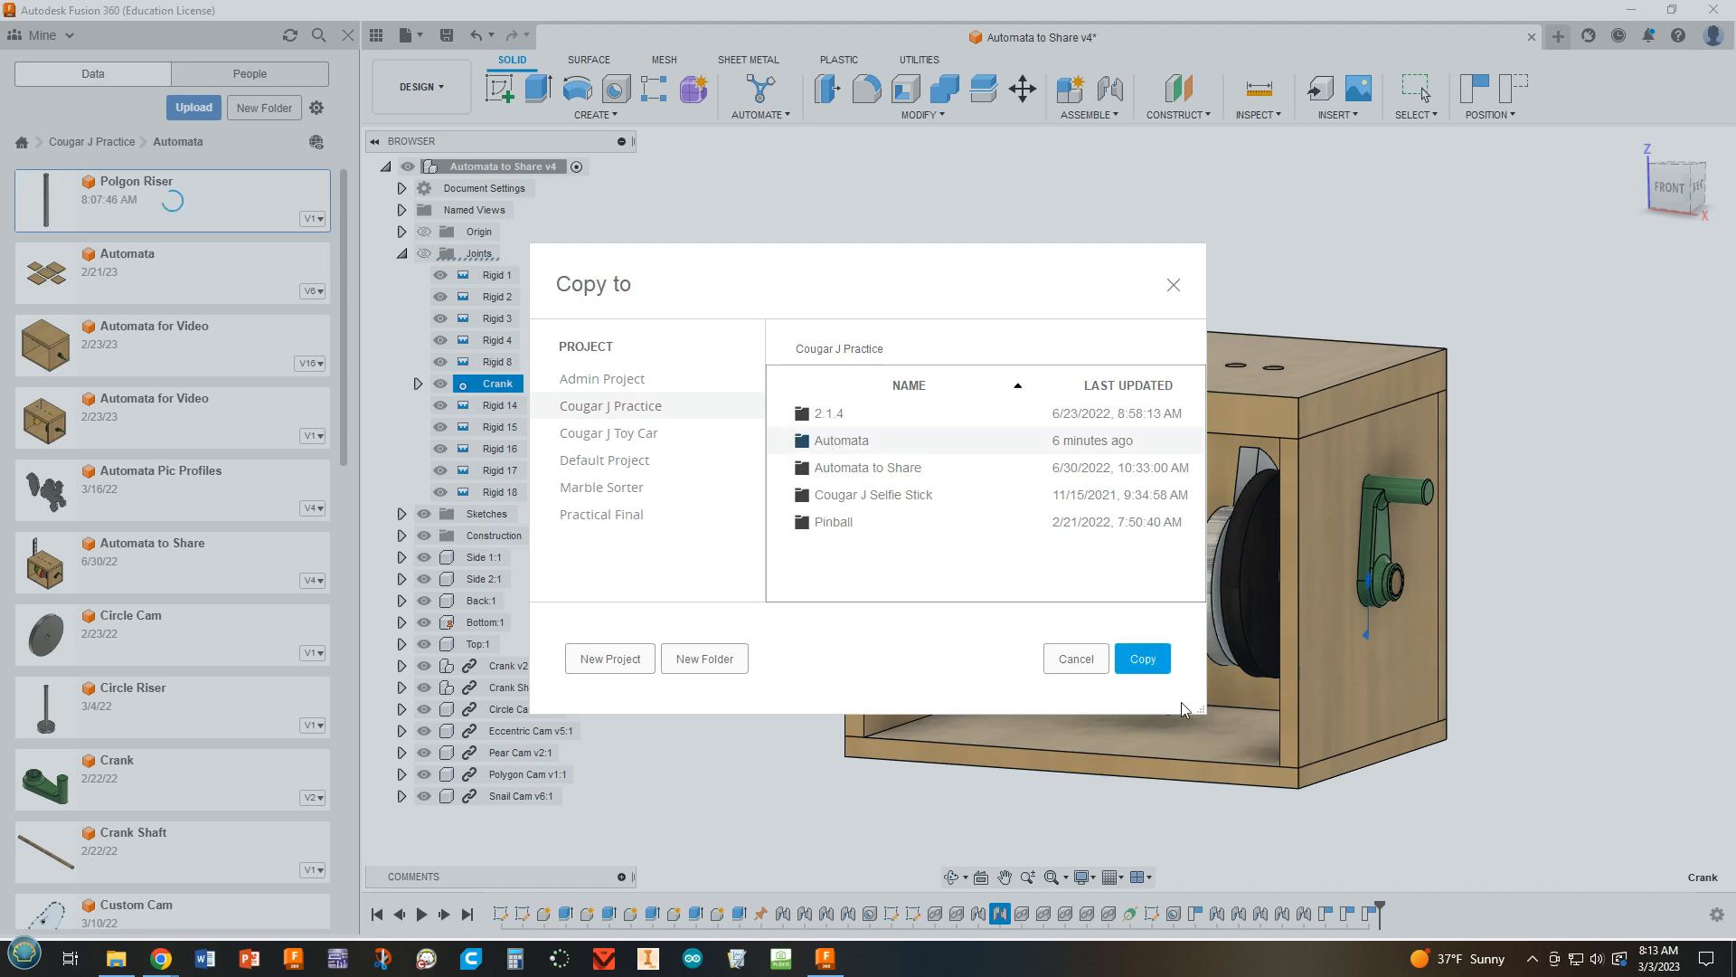
click(1141, 659)
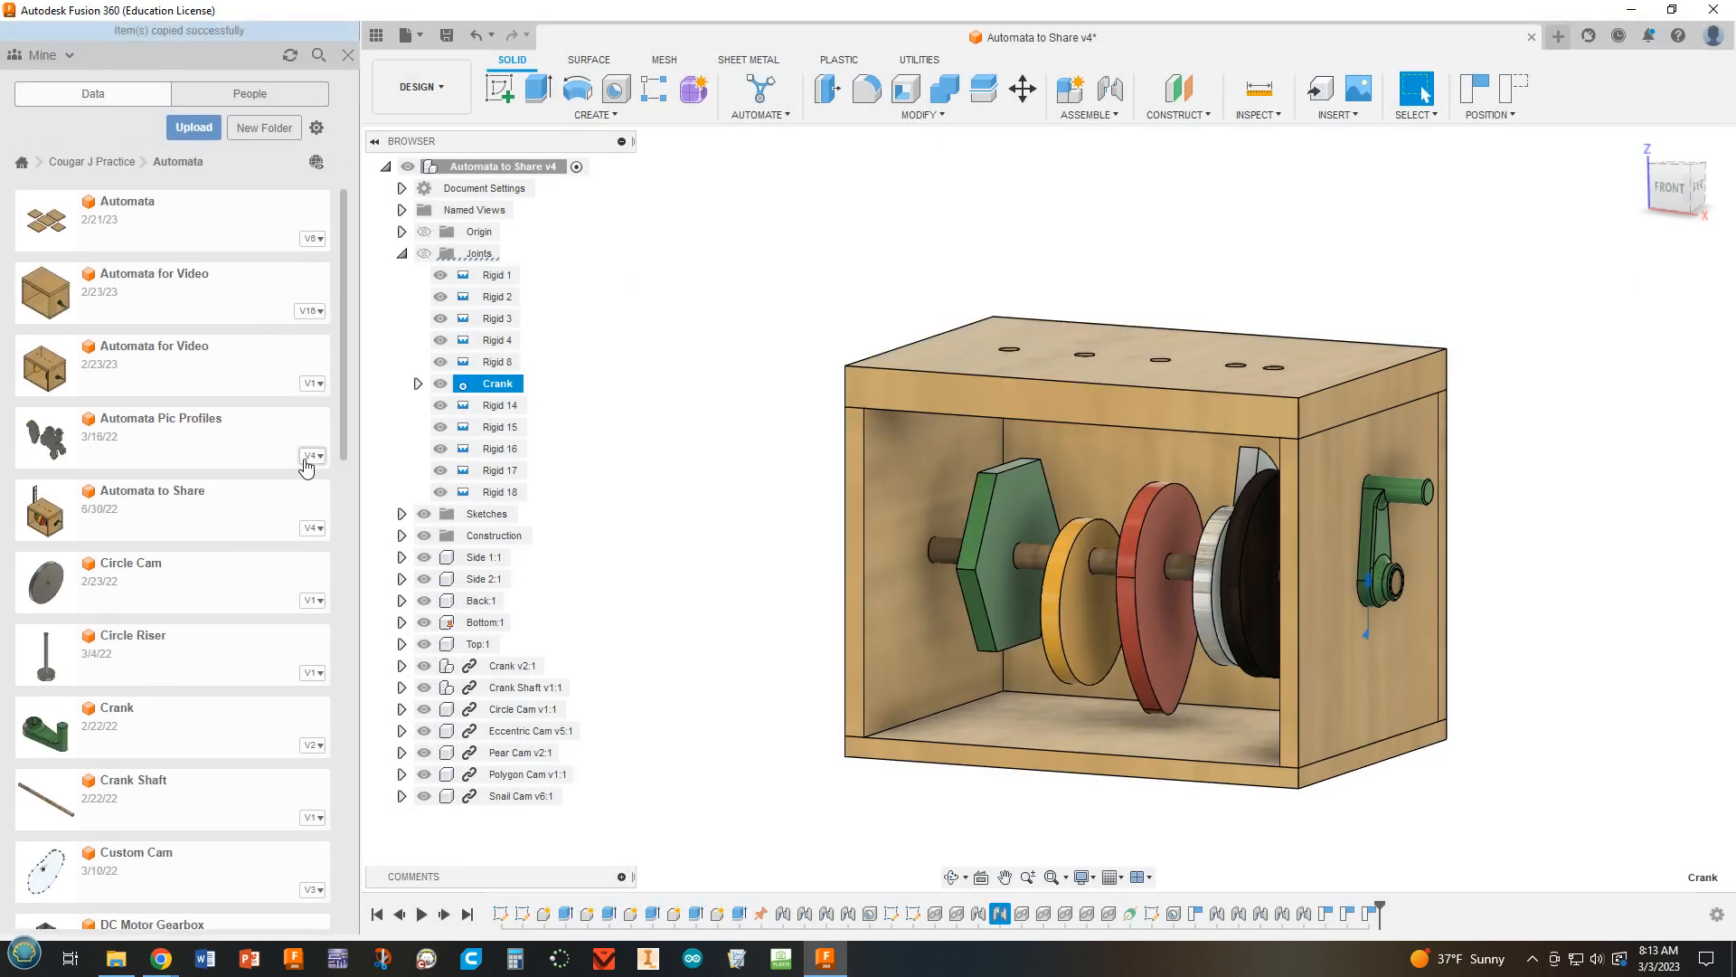
Step: Find the newer copy of Polgon Riser in the Automata folder and rename it as Eccentric Riser
scroll(291, 469, down, 5)
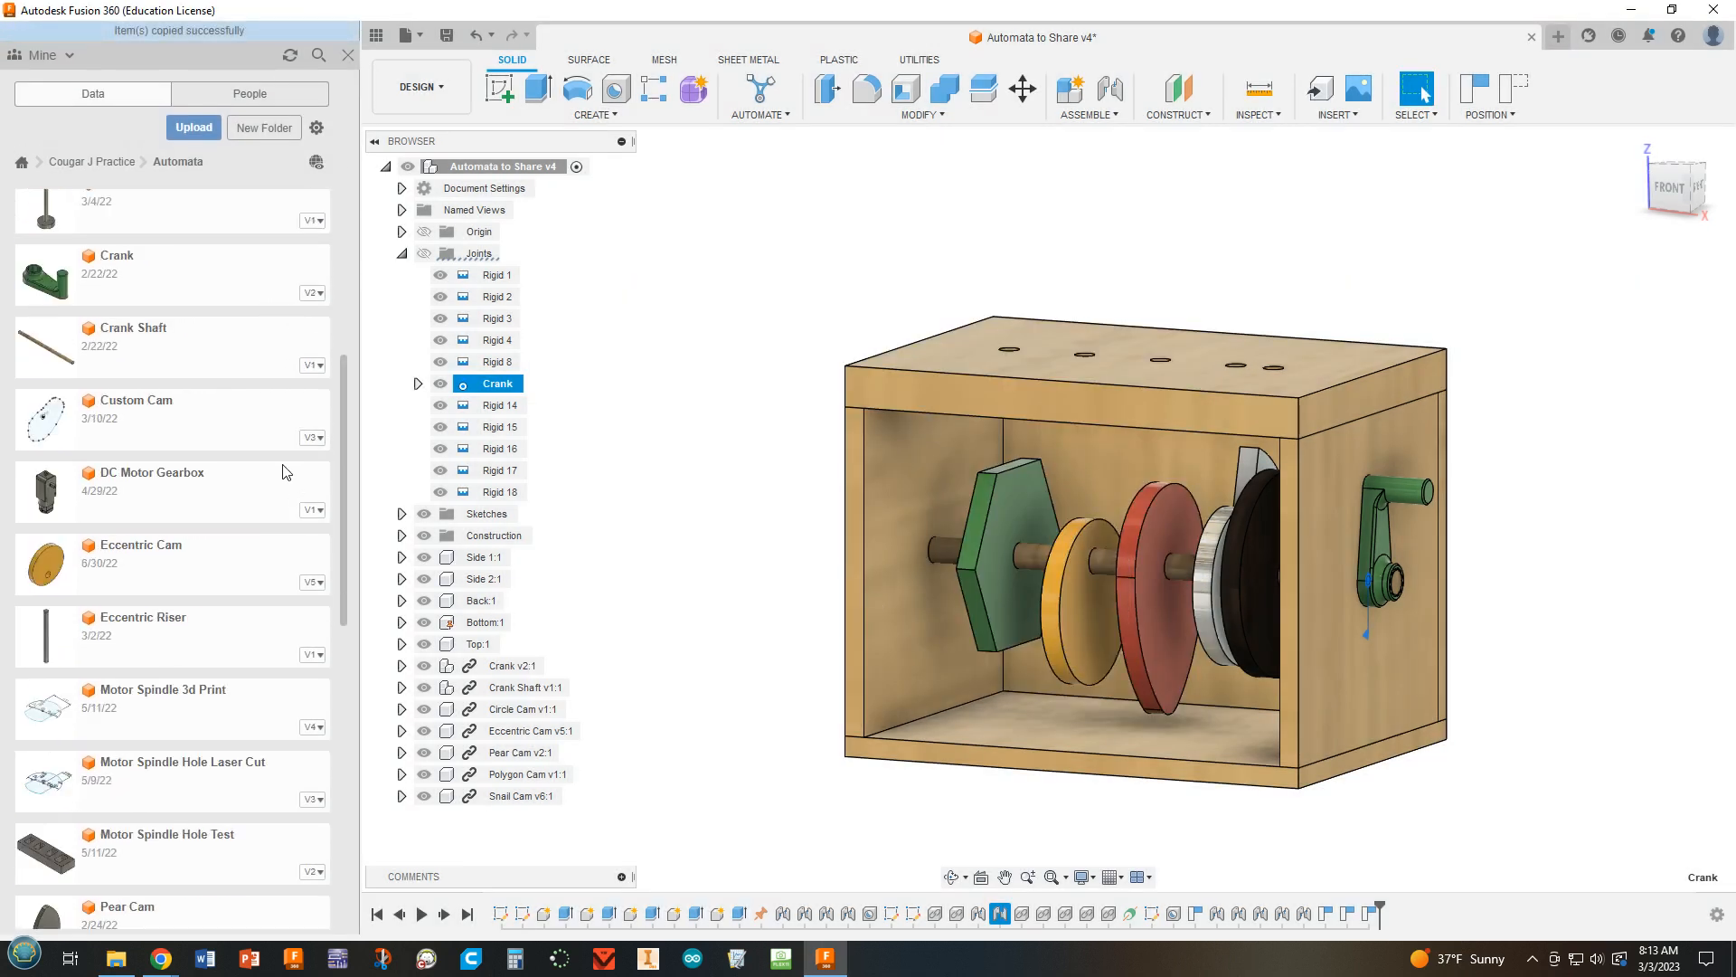
scroll(271, 470, down, 5)
scroll(252, 479, down, 4)
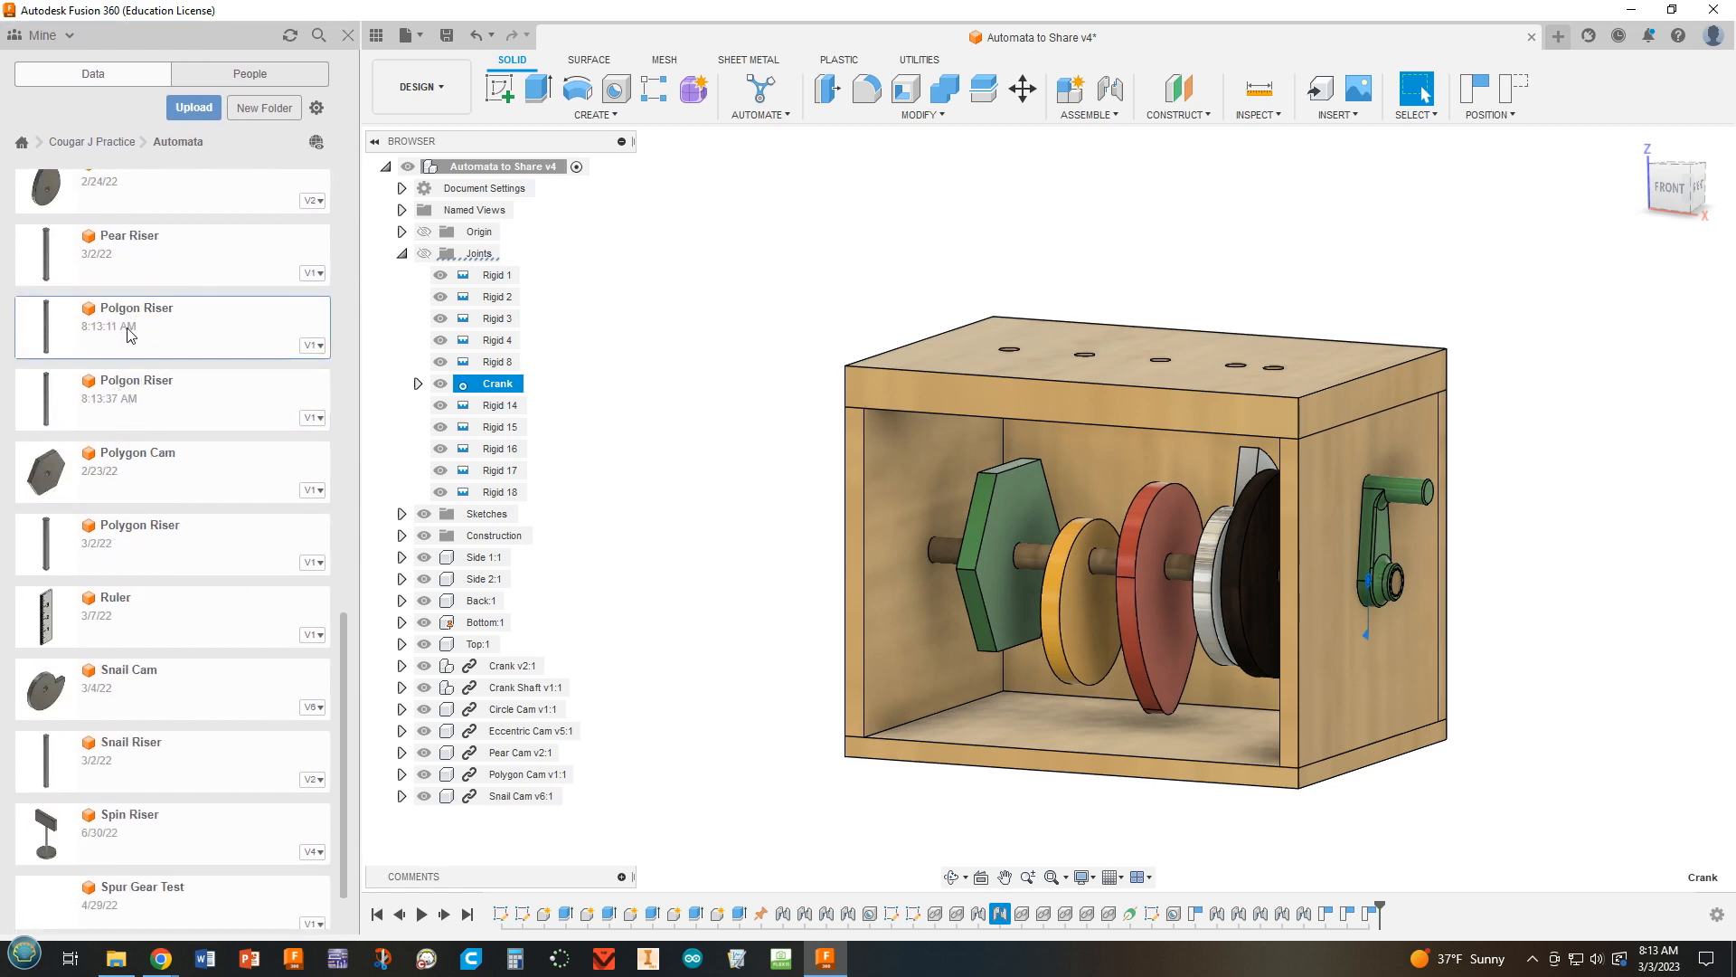
click(131, 382)
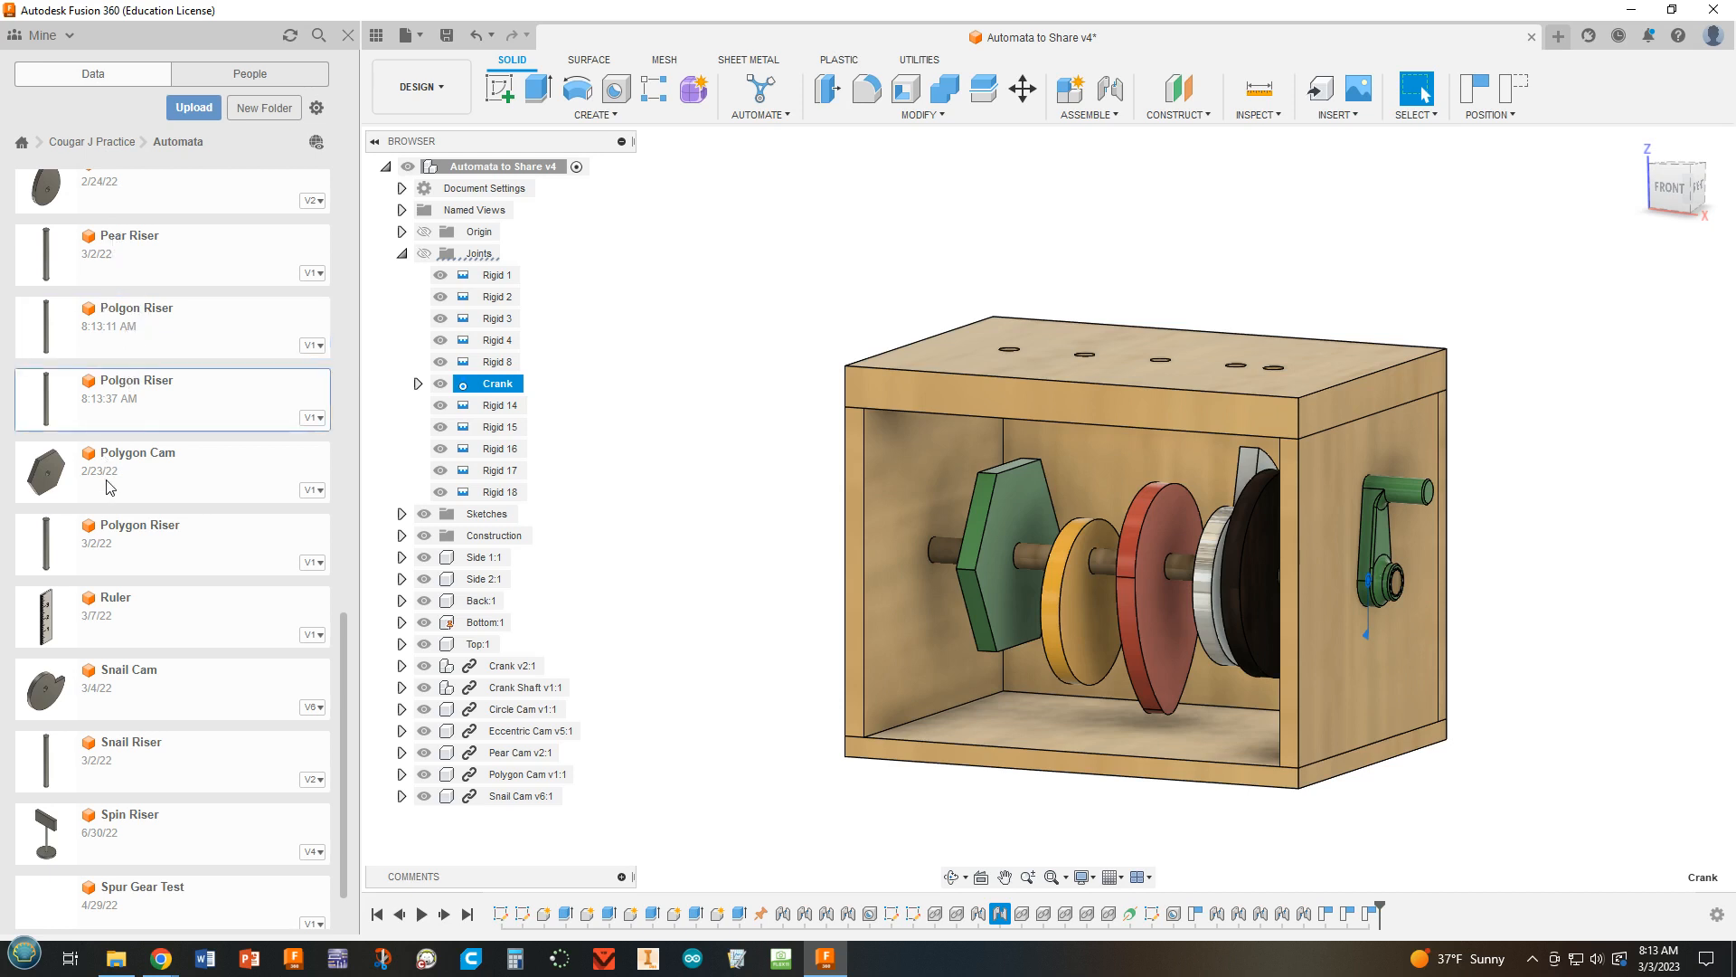
right_click(116, 391)
click(150, 496)
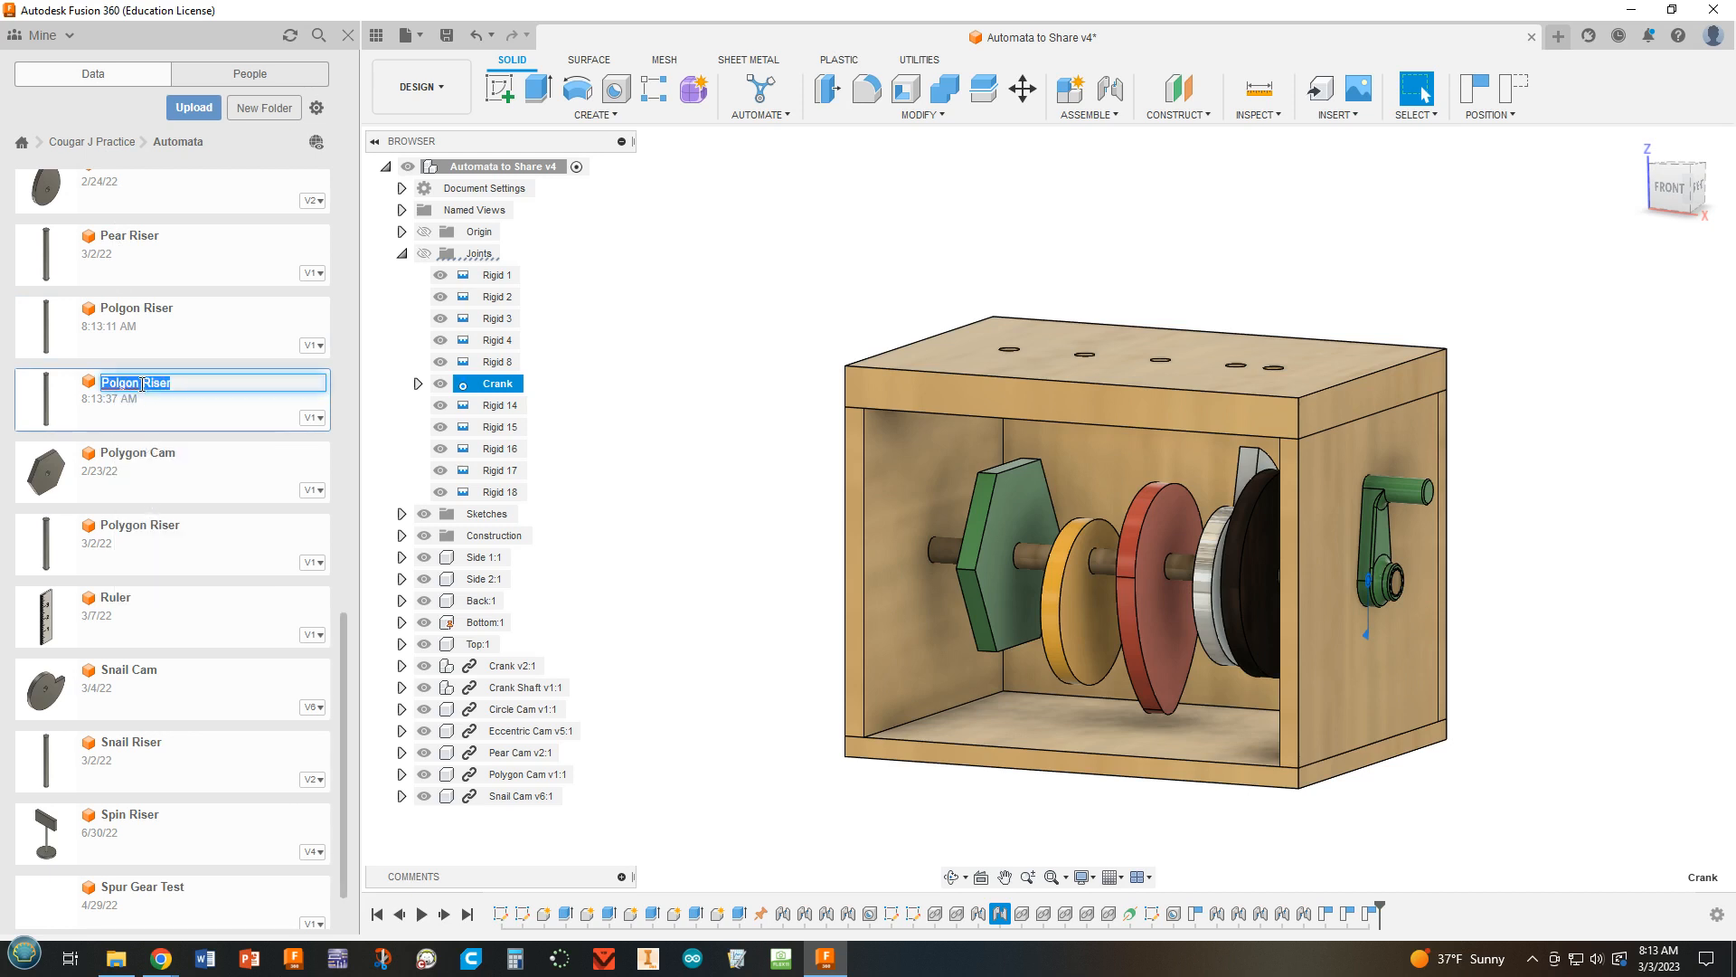
drag(142, 385, 95, 395)
text(Eccentric)
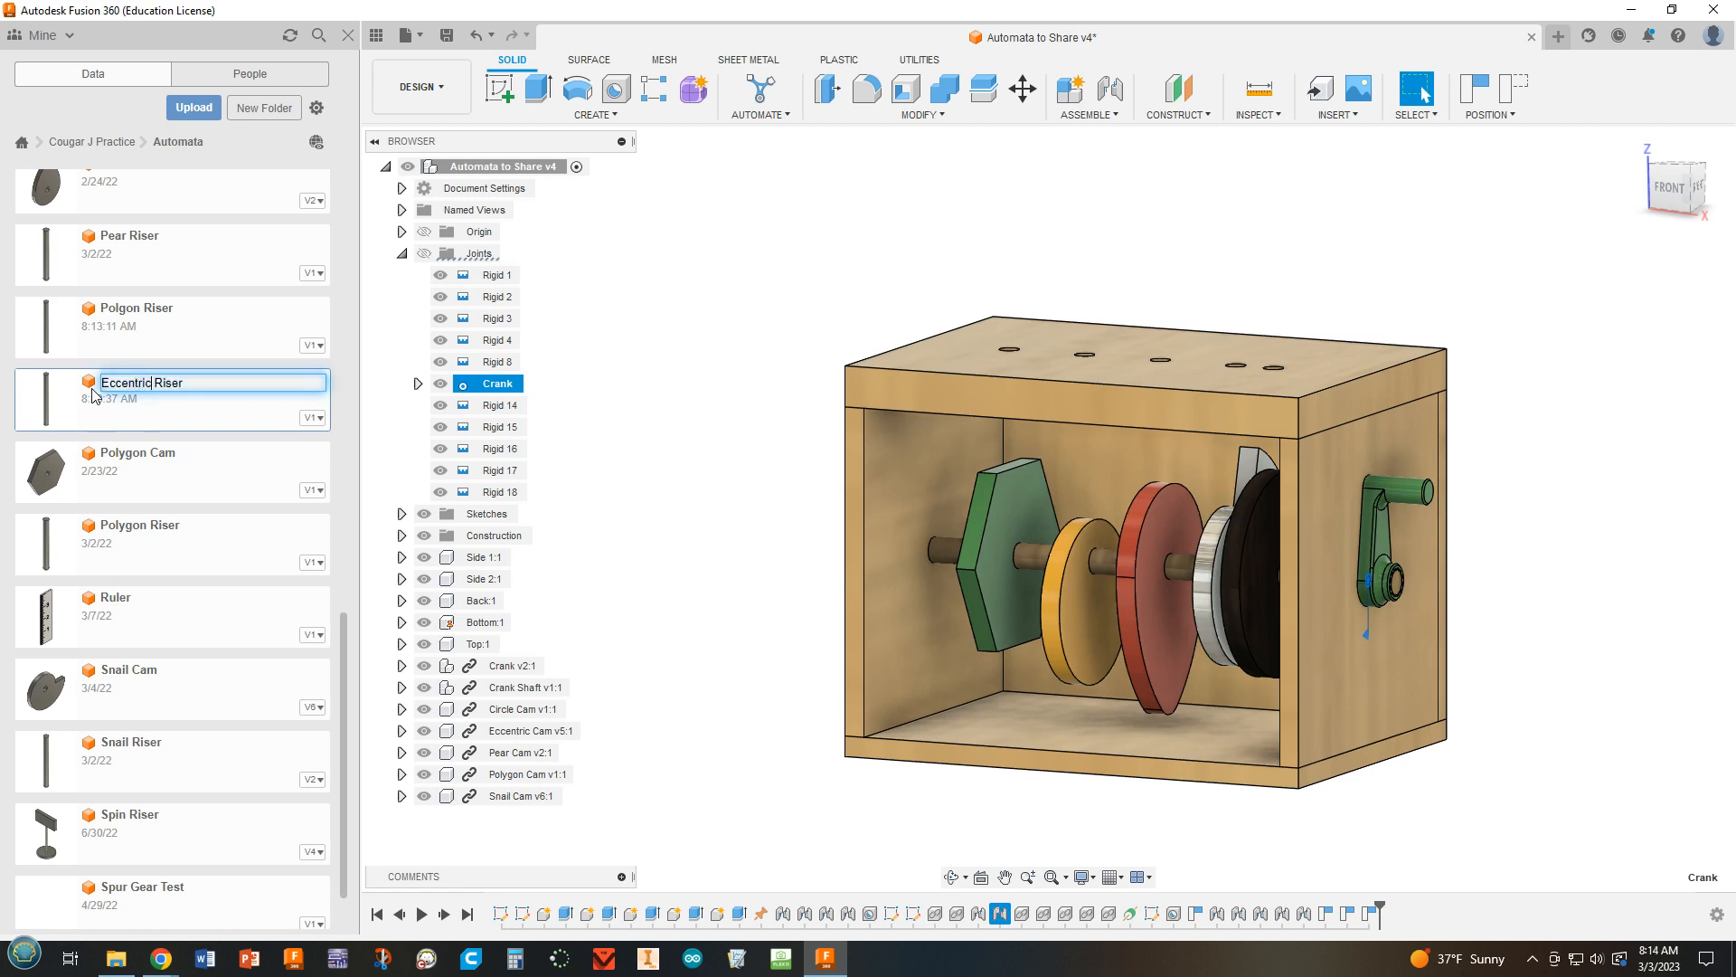
key(Return)
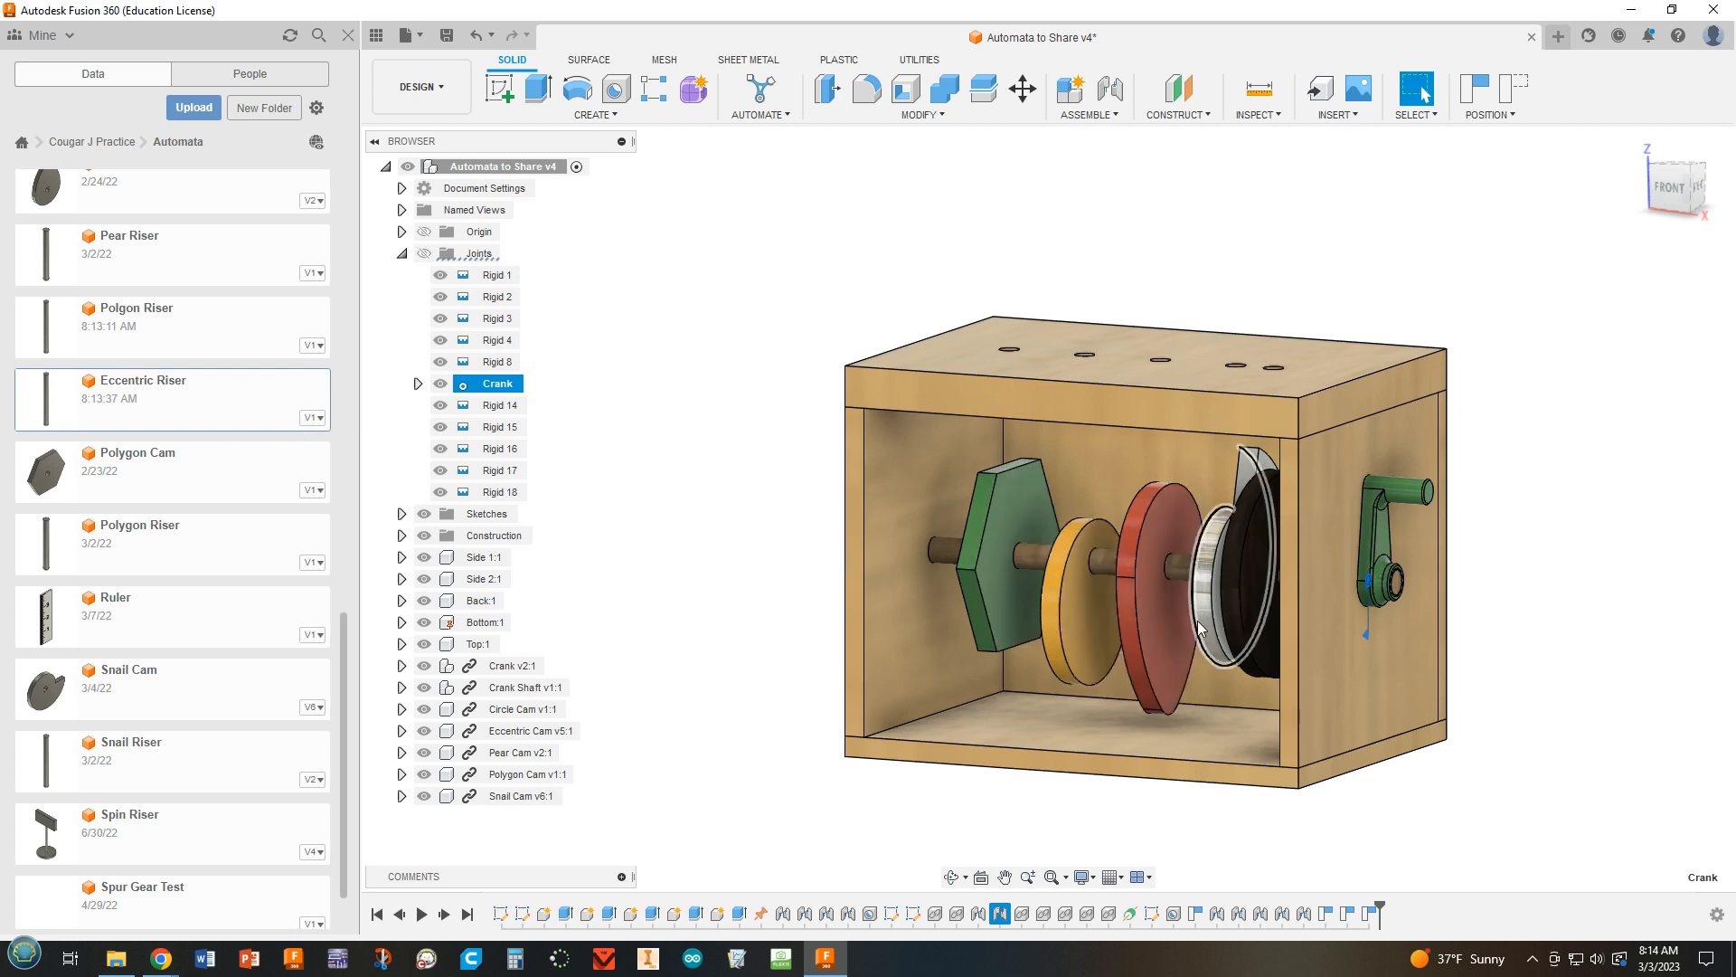
drag(1199, 620, 1235, 604)
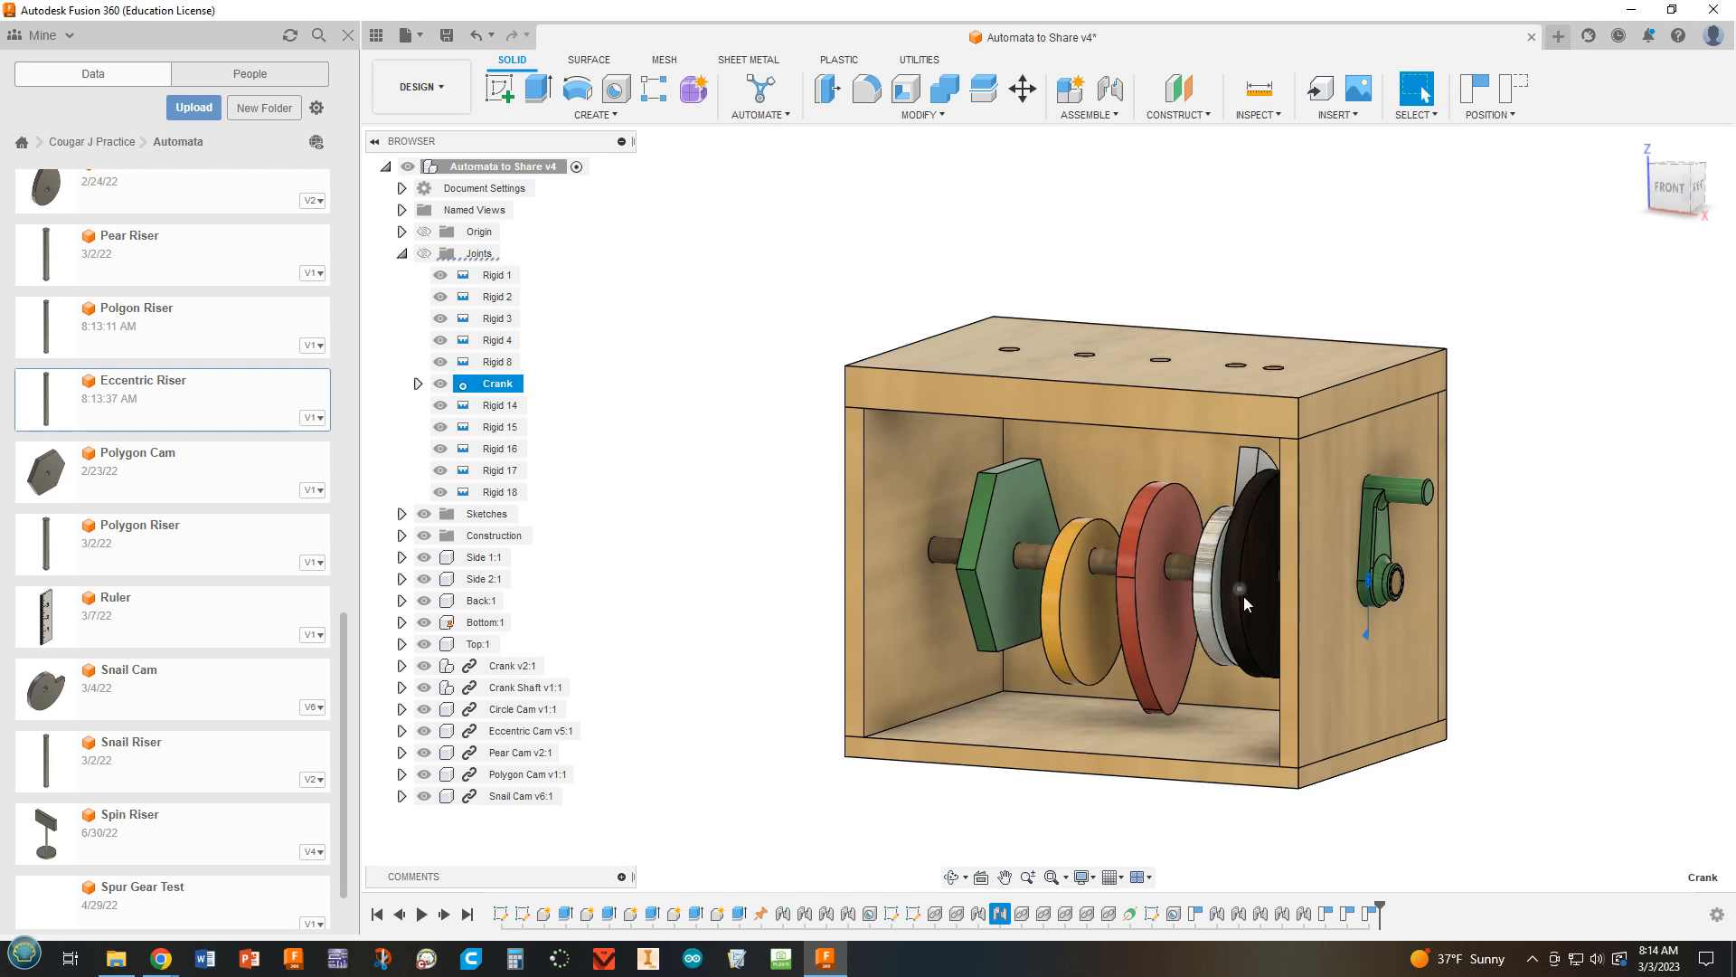
drag(1244, 595, 1257, 610)
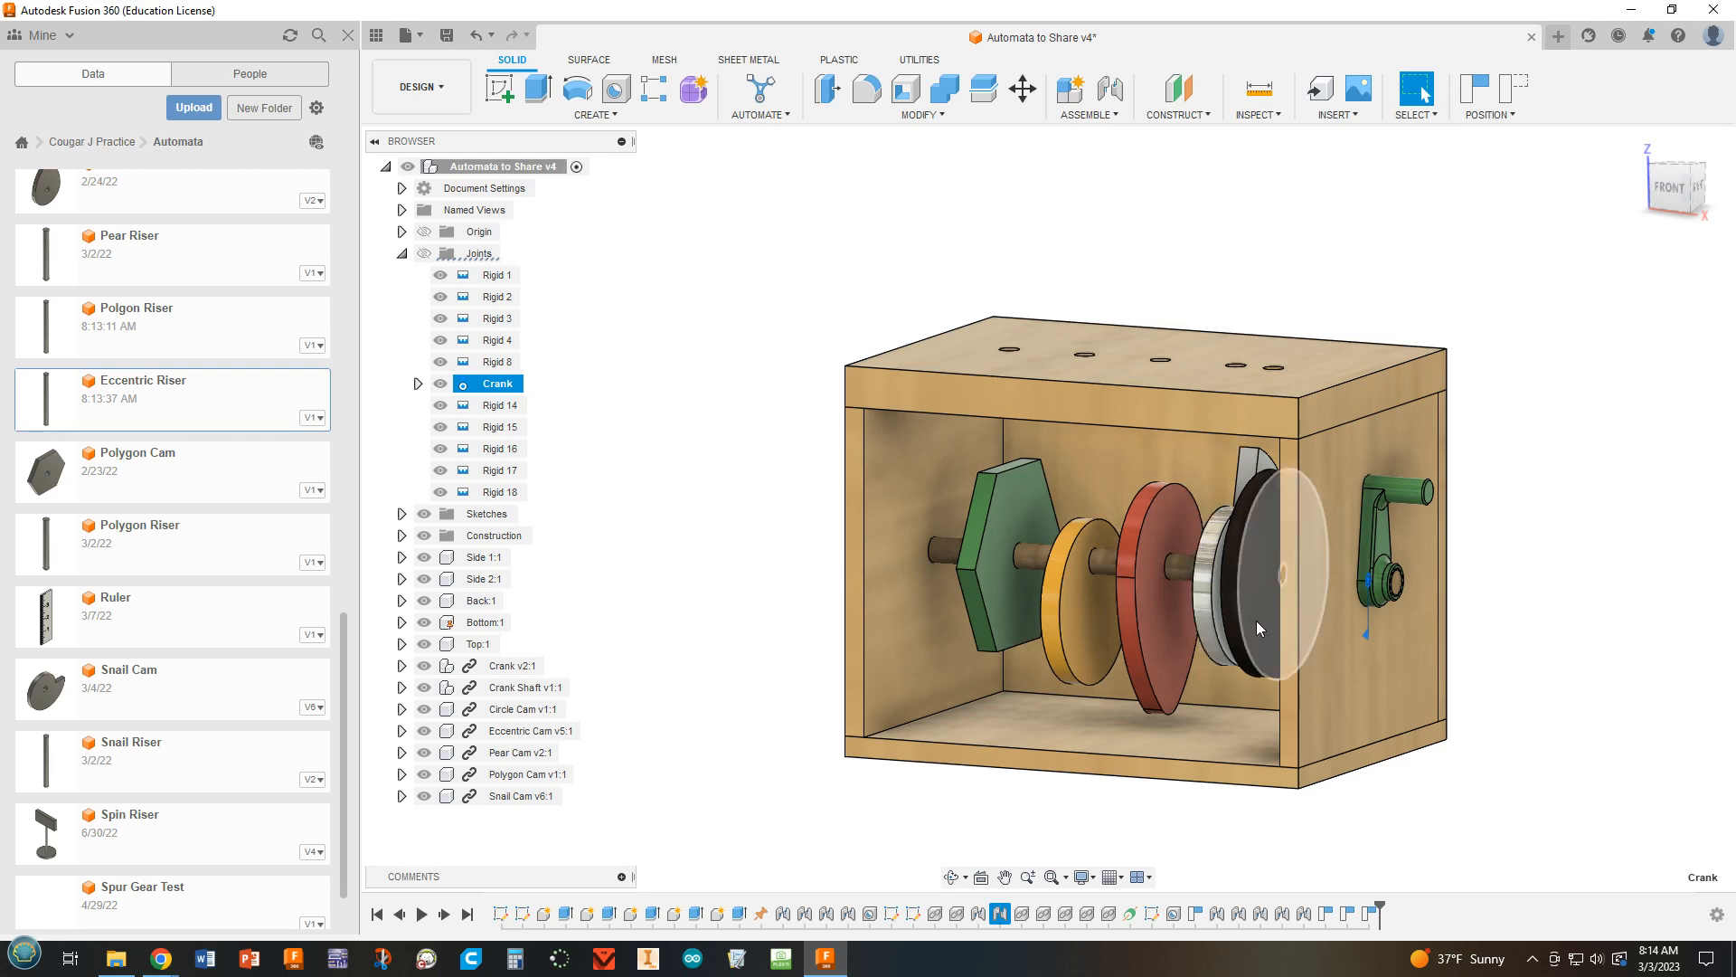
drag(1251, 621, 1251, 622)
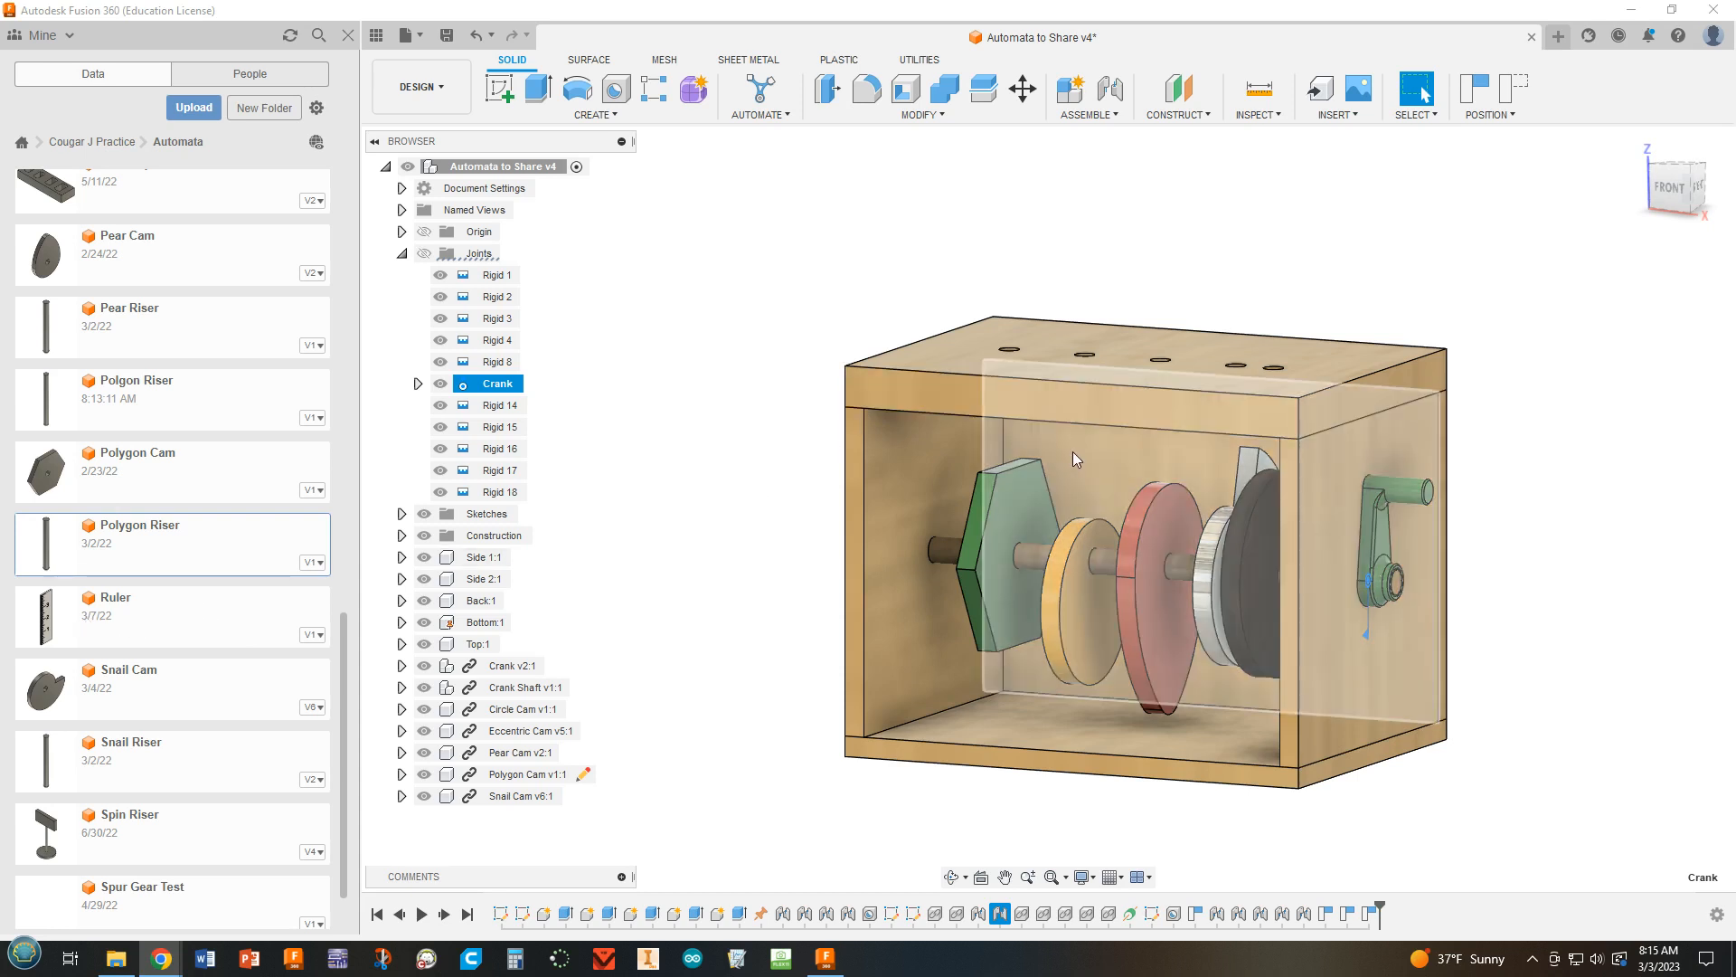
Step: Insert the Ruler design from the Automata folder into the assembly, placing it in front of the box's open side
drag(127, 612, 733, 466)
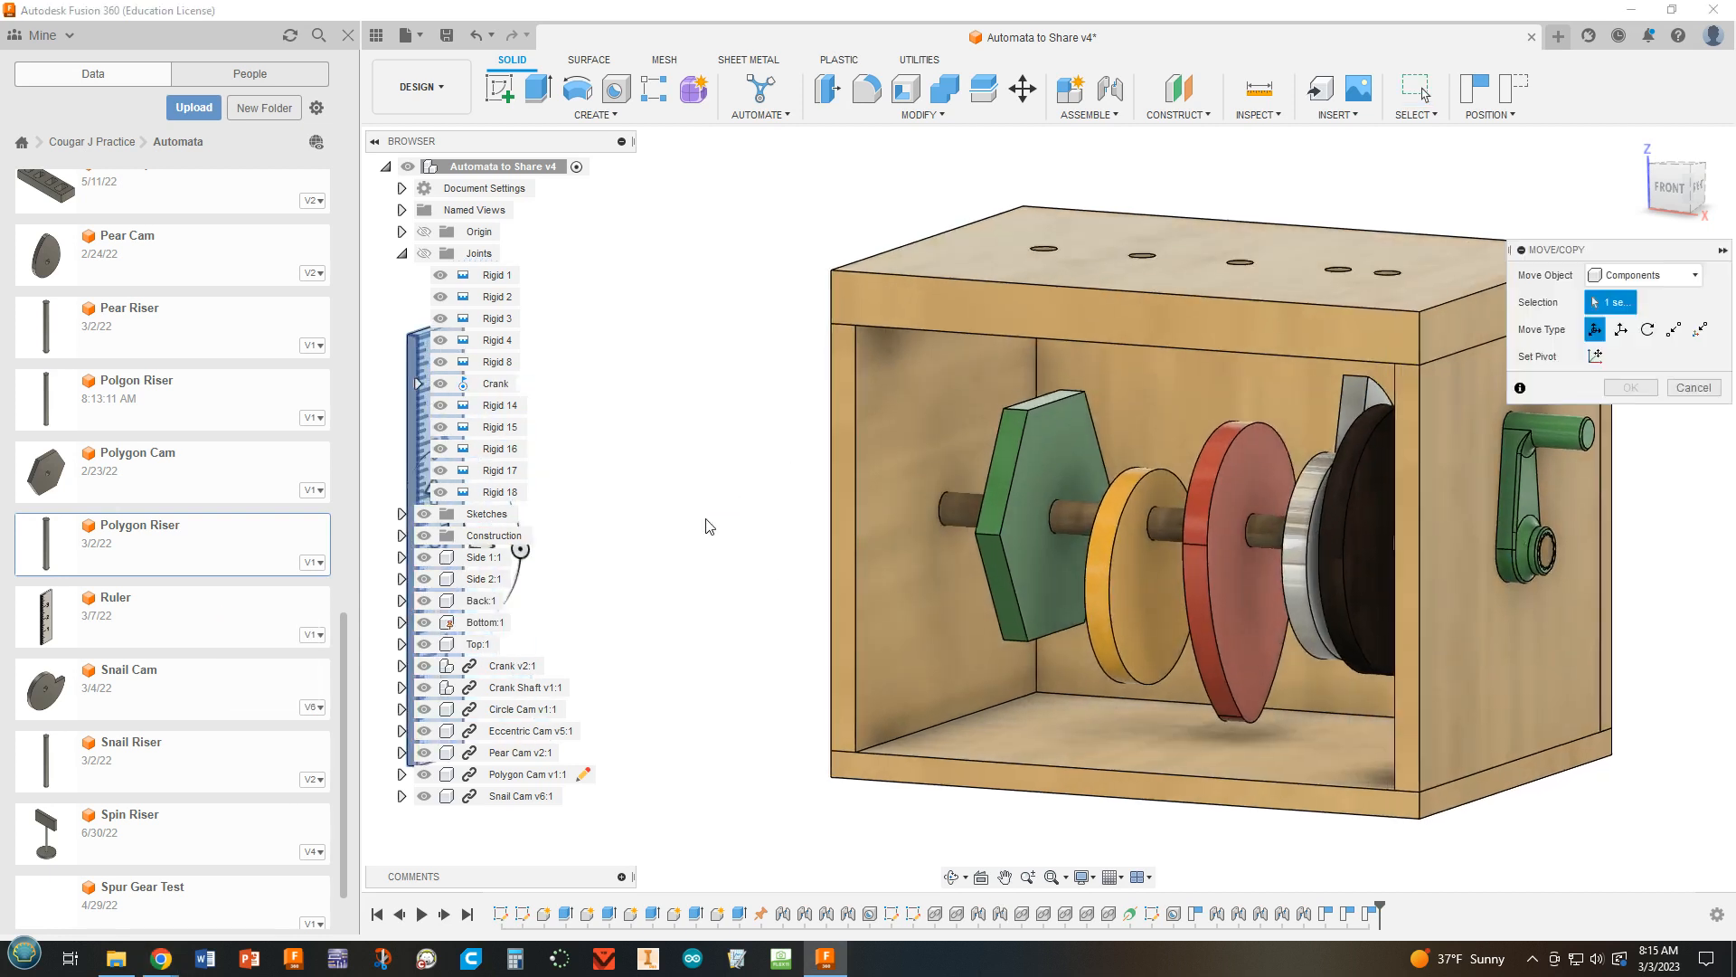
middle_drag(762, 496, 926, 470)
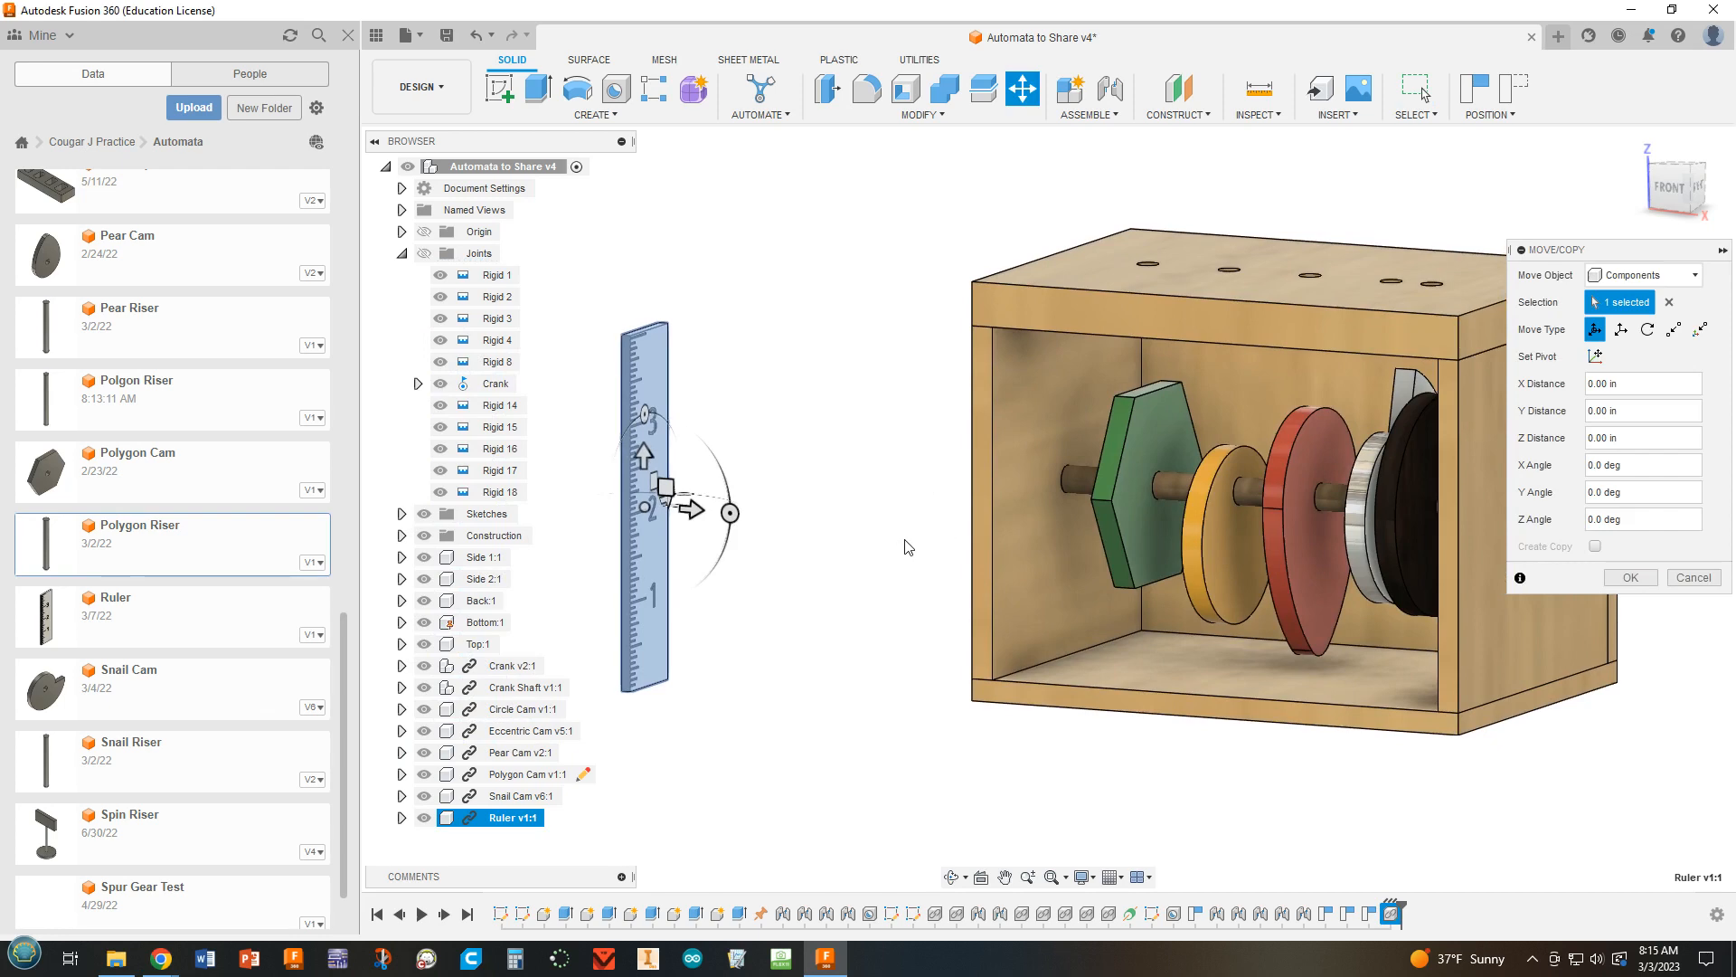
key(Return)
shift+middle_drag(919, 547, 1039, 520)
scroll(975, 579, up, 2)
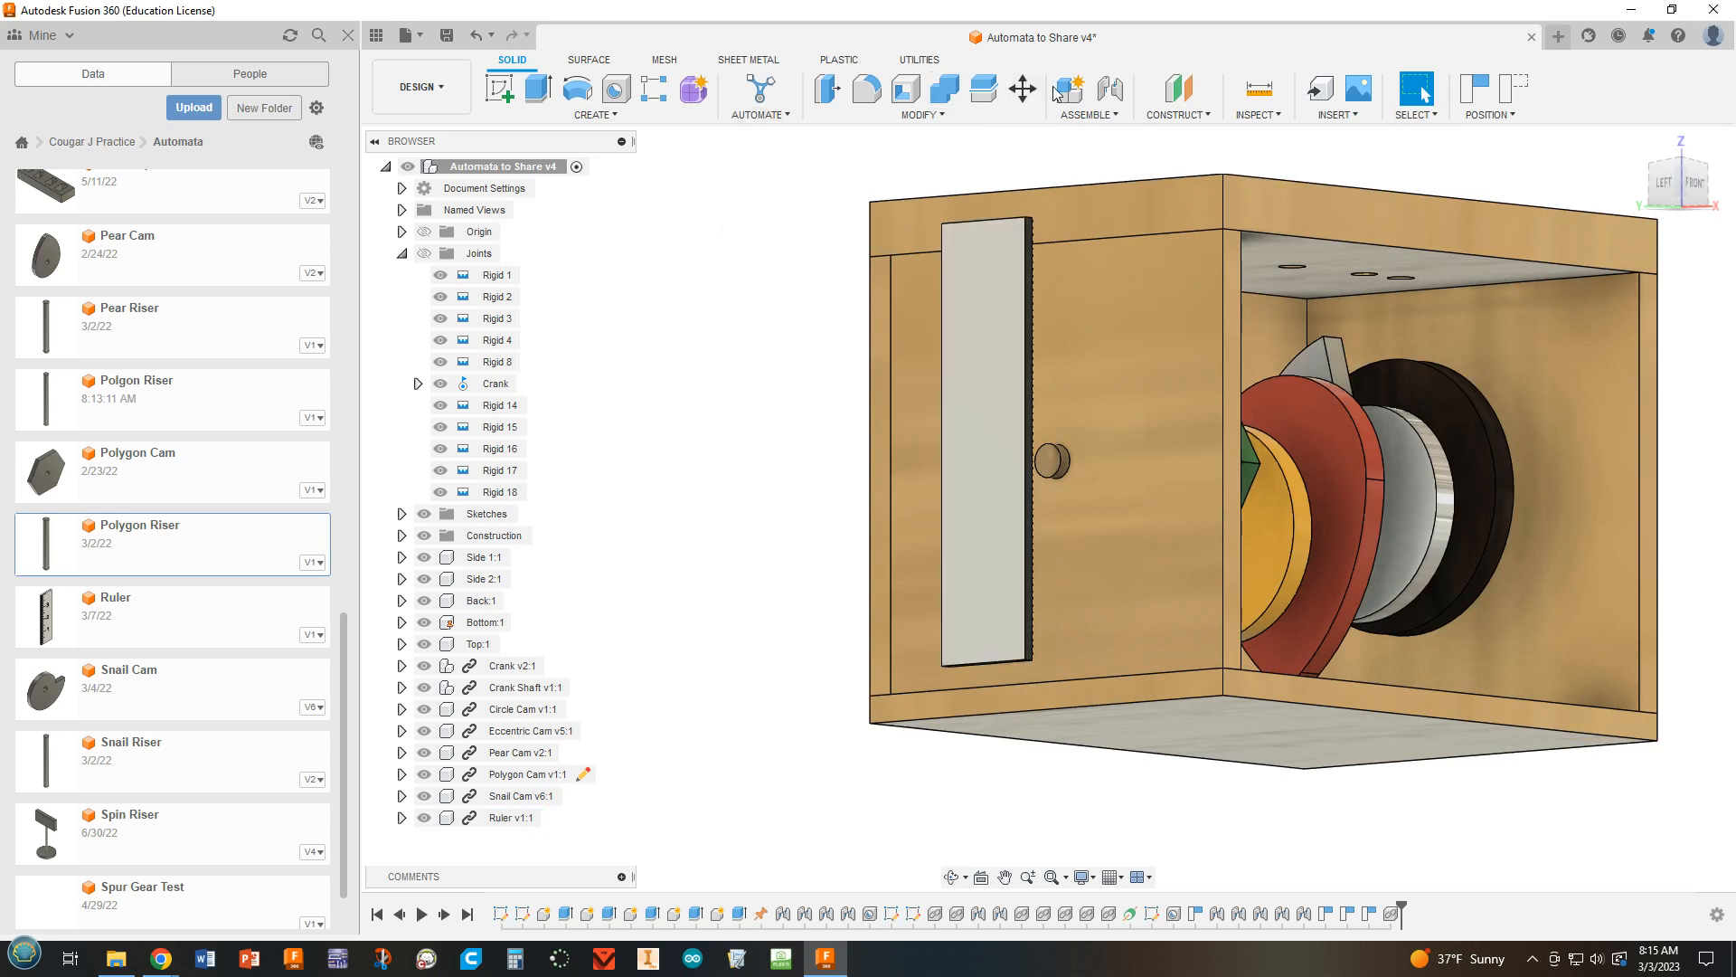
click(1111, 88)
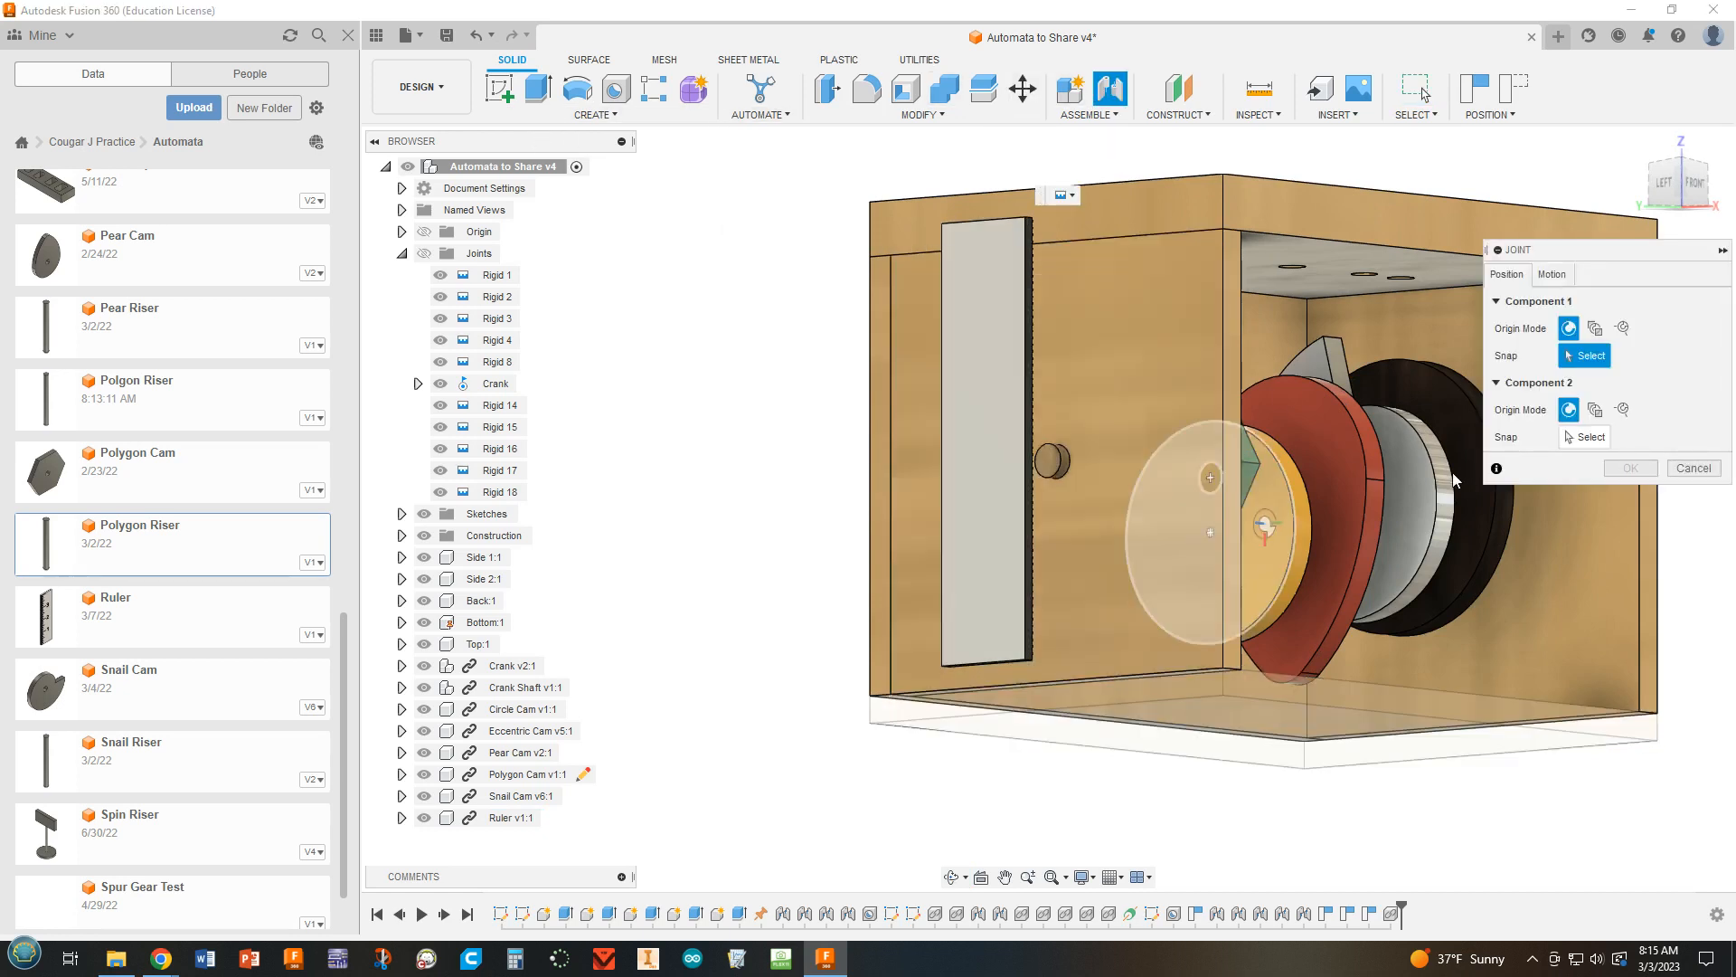
click(1552, 274)
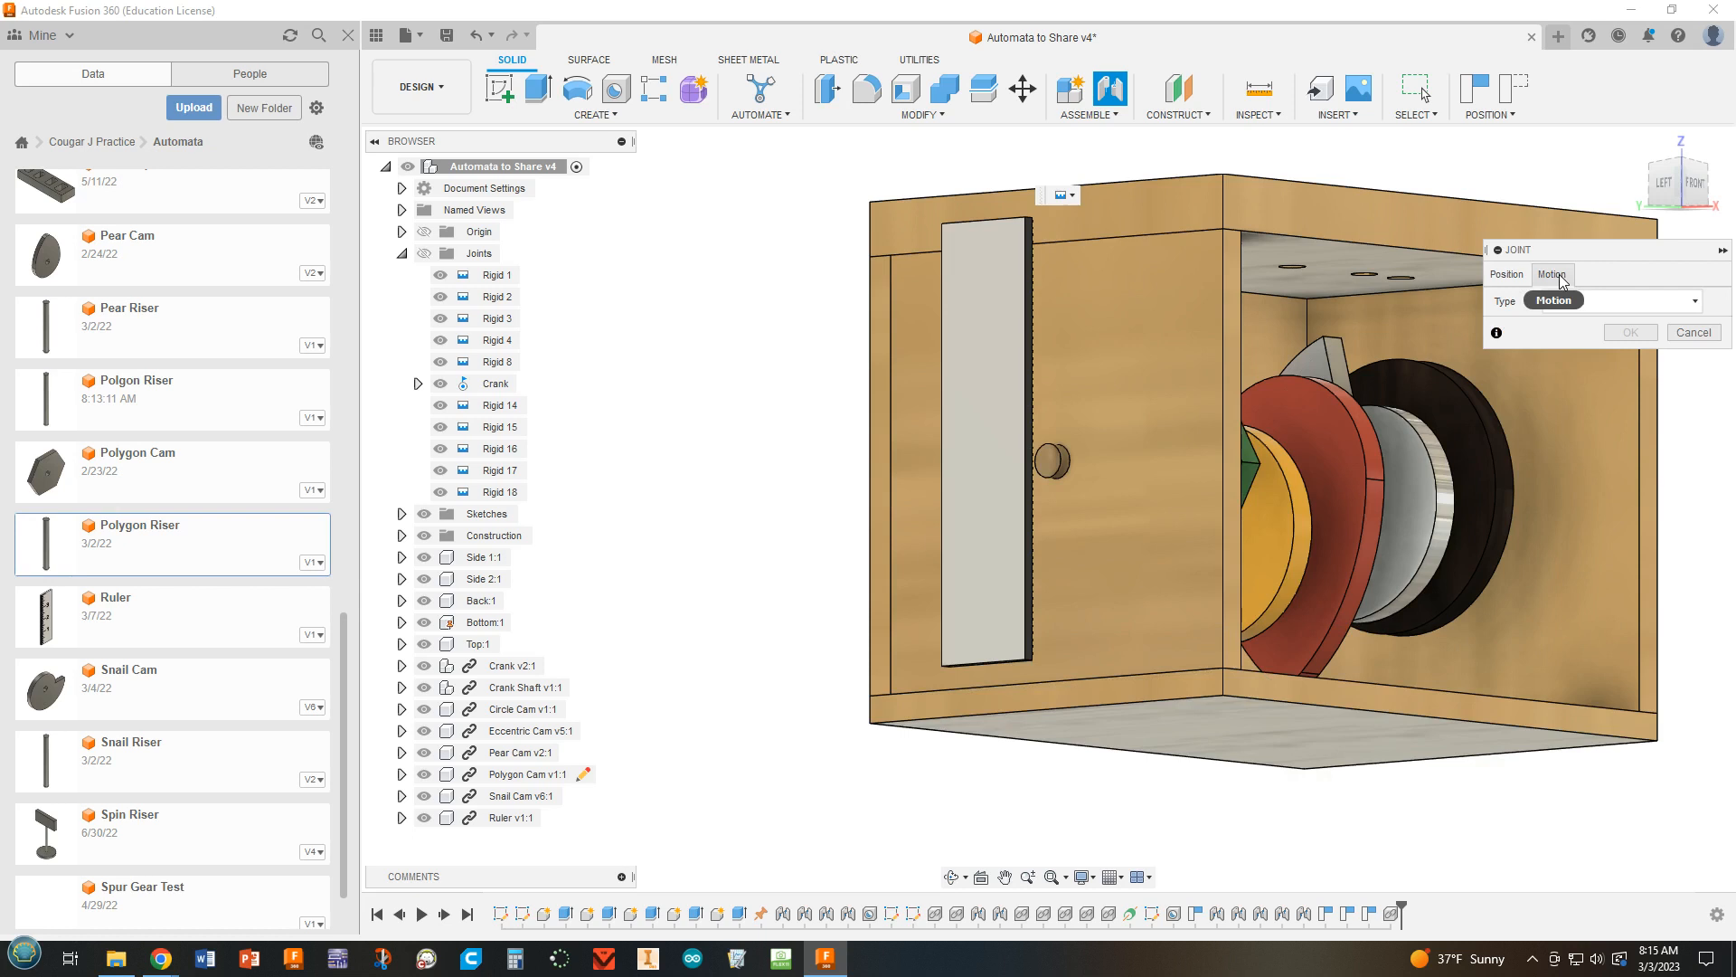
click(1507, 275)
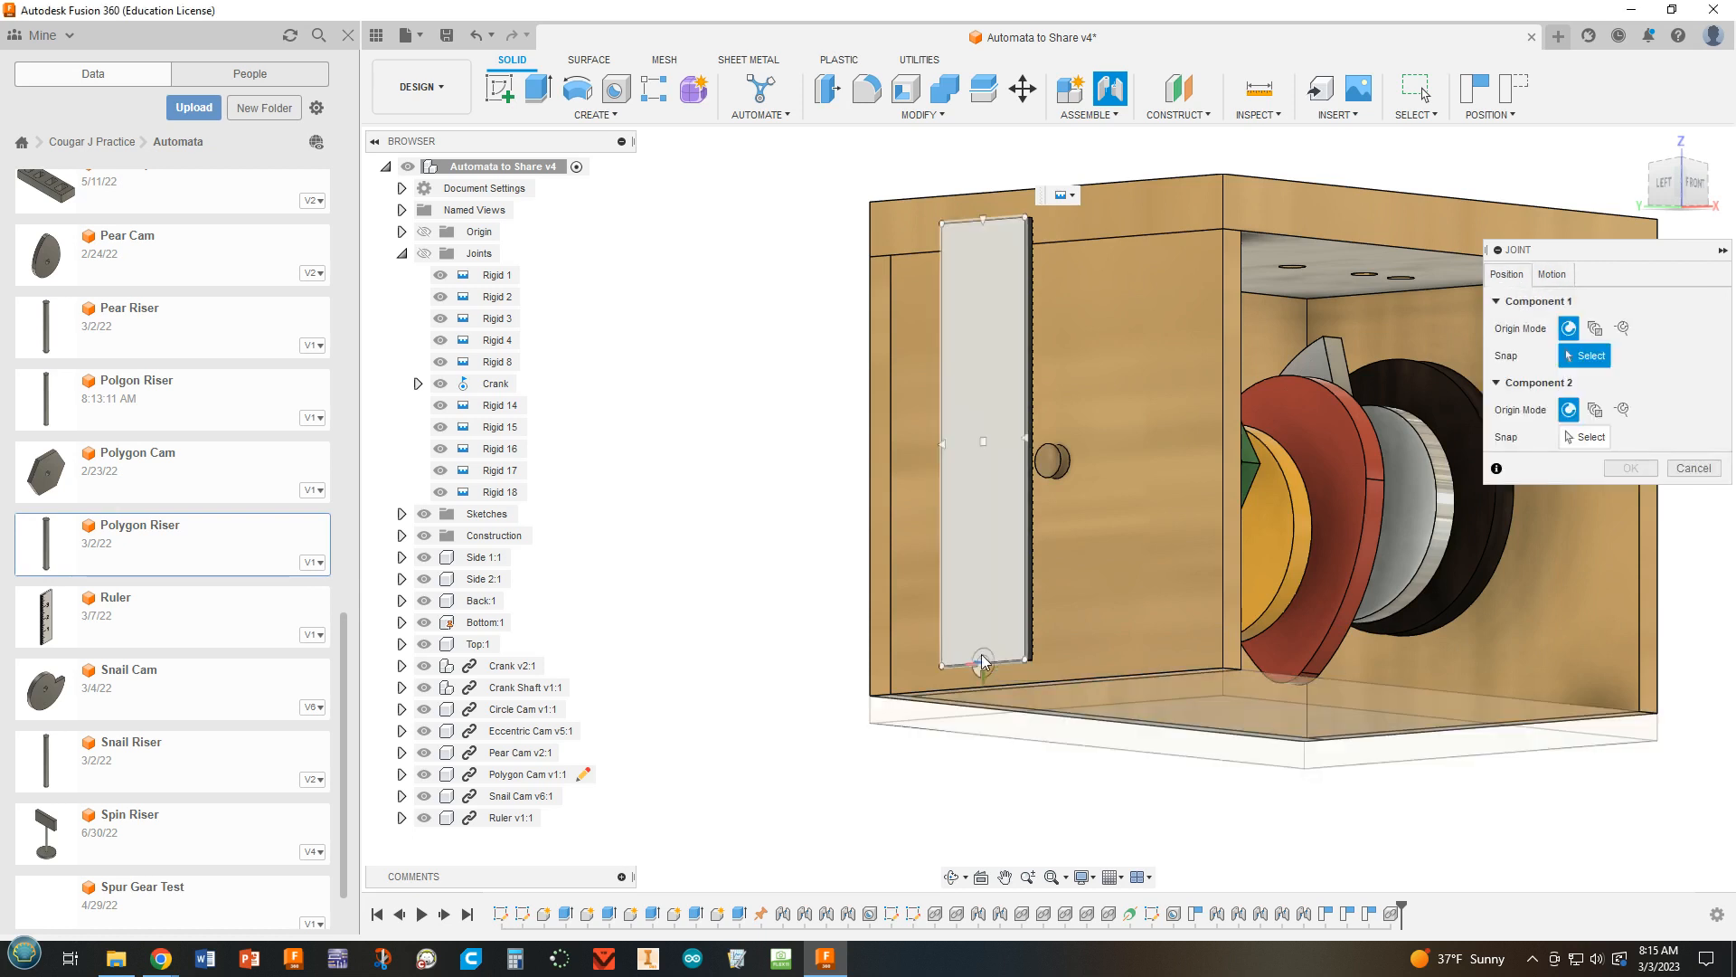
click(982, 661)
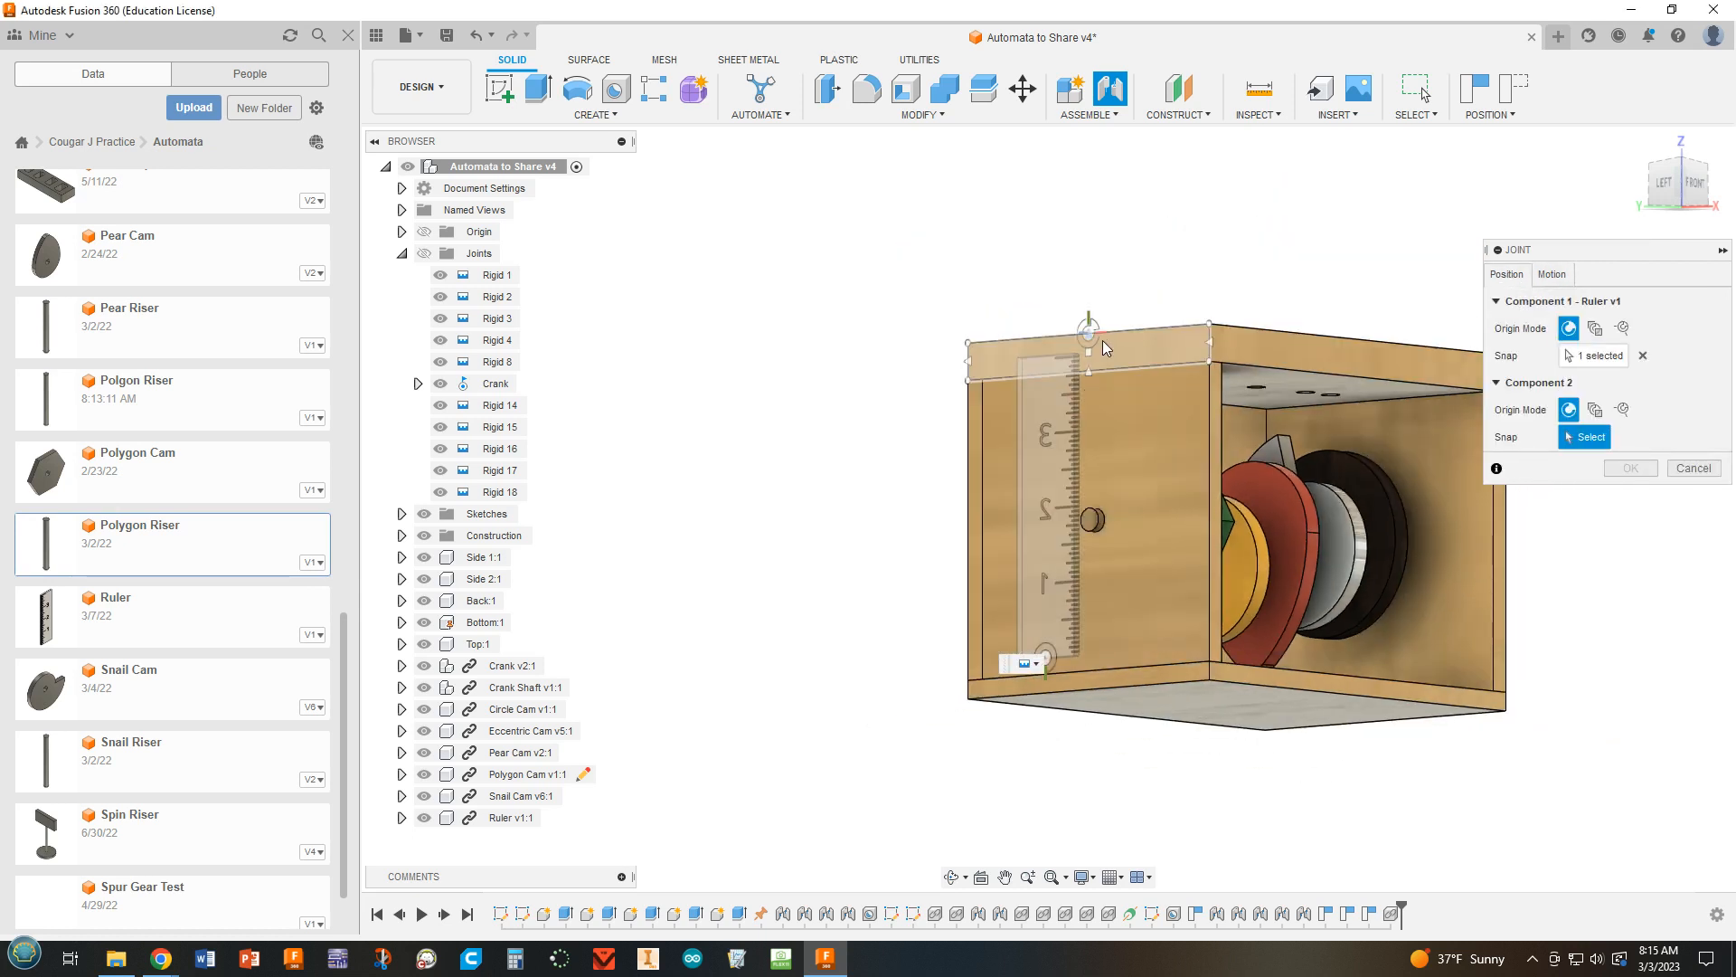
click(1087, 334)
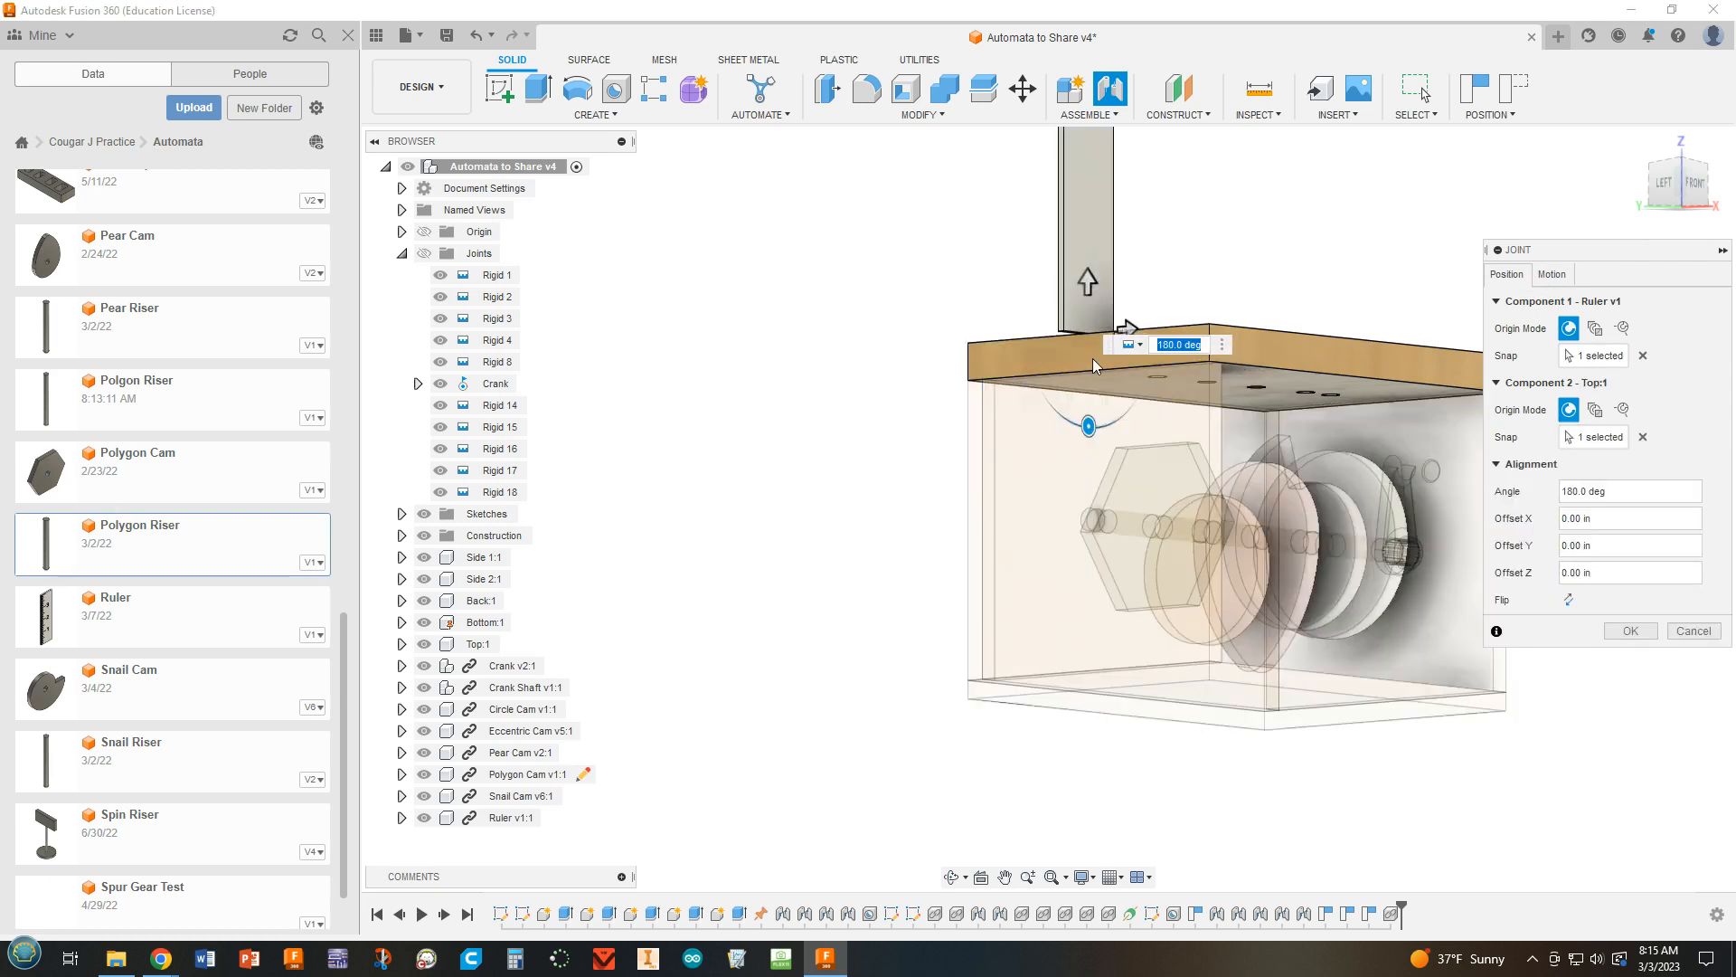
shift+middle_drag(1202, 533, 1195, 604)
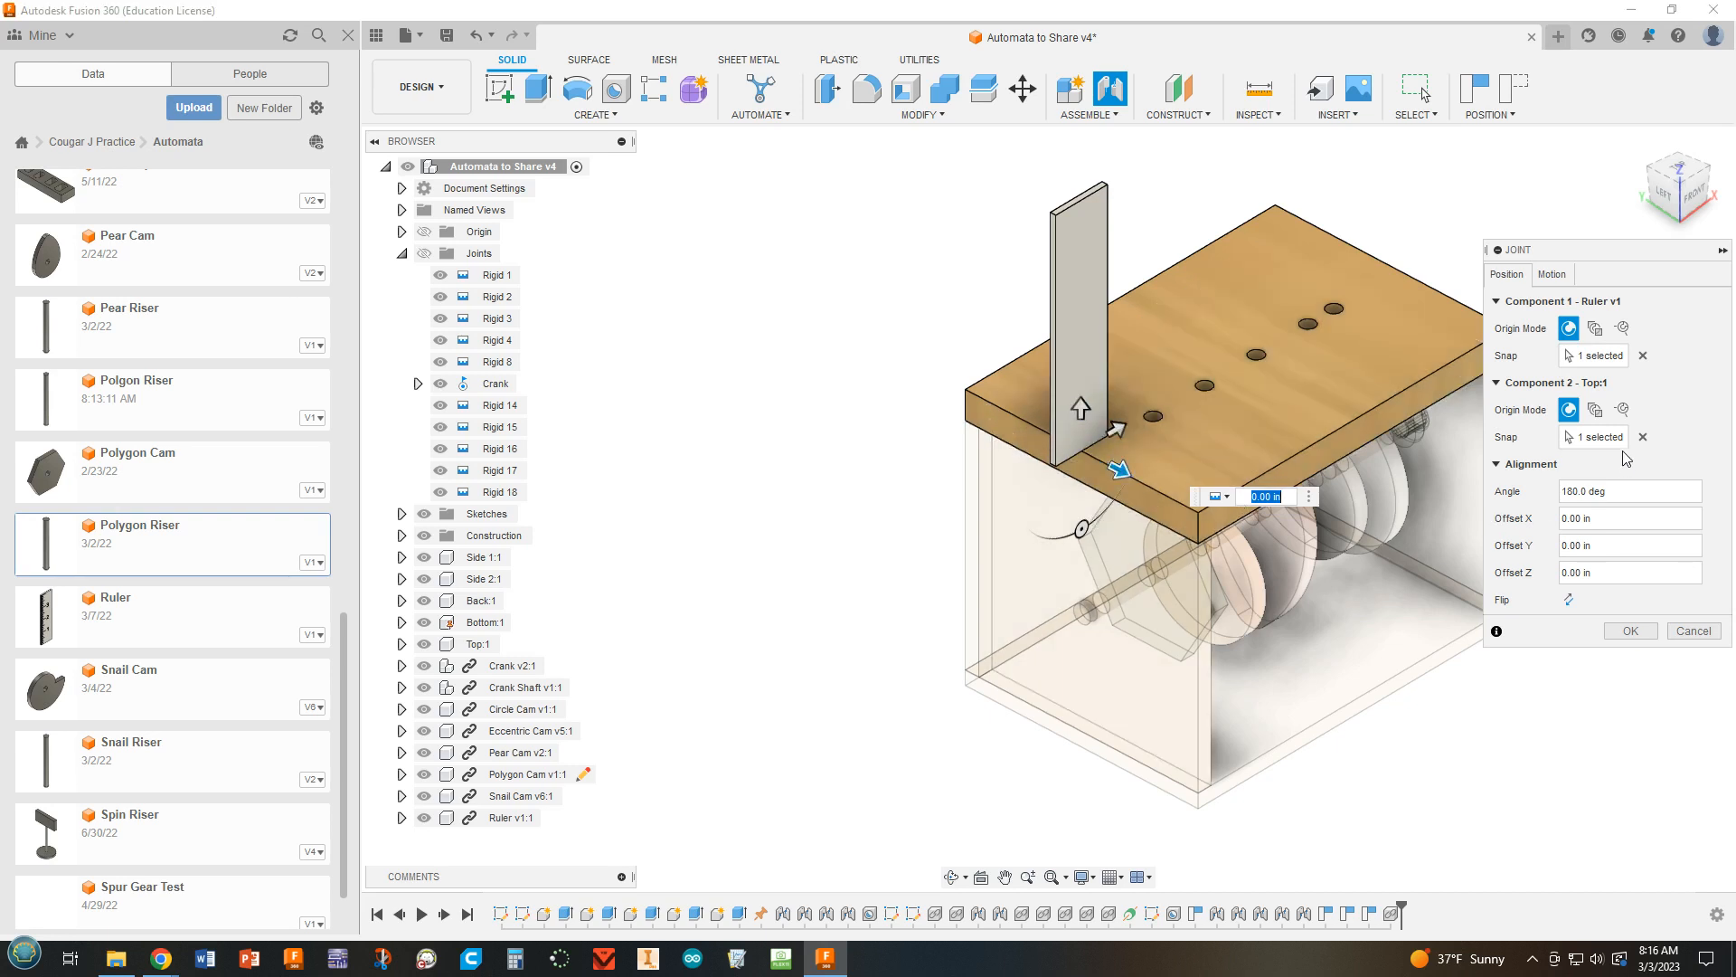
click(1609, 492)
text(0)
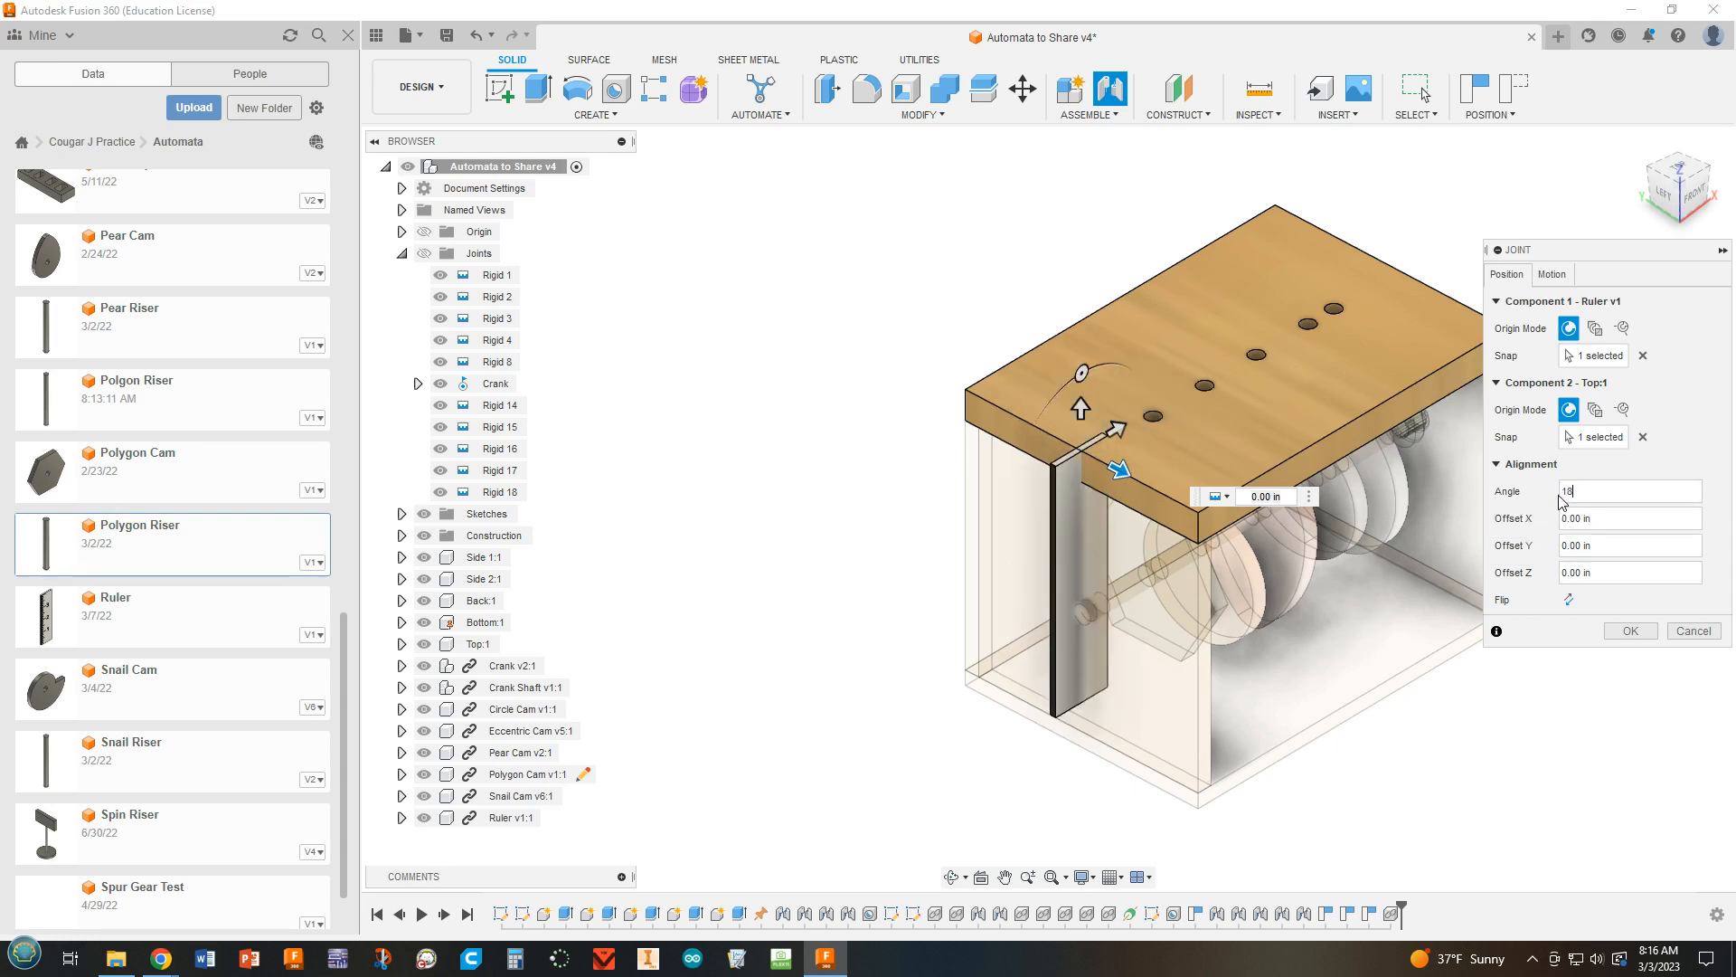
text(0)
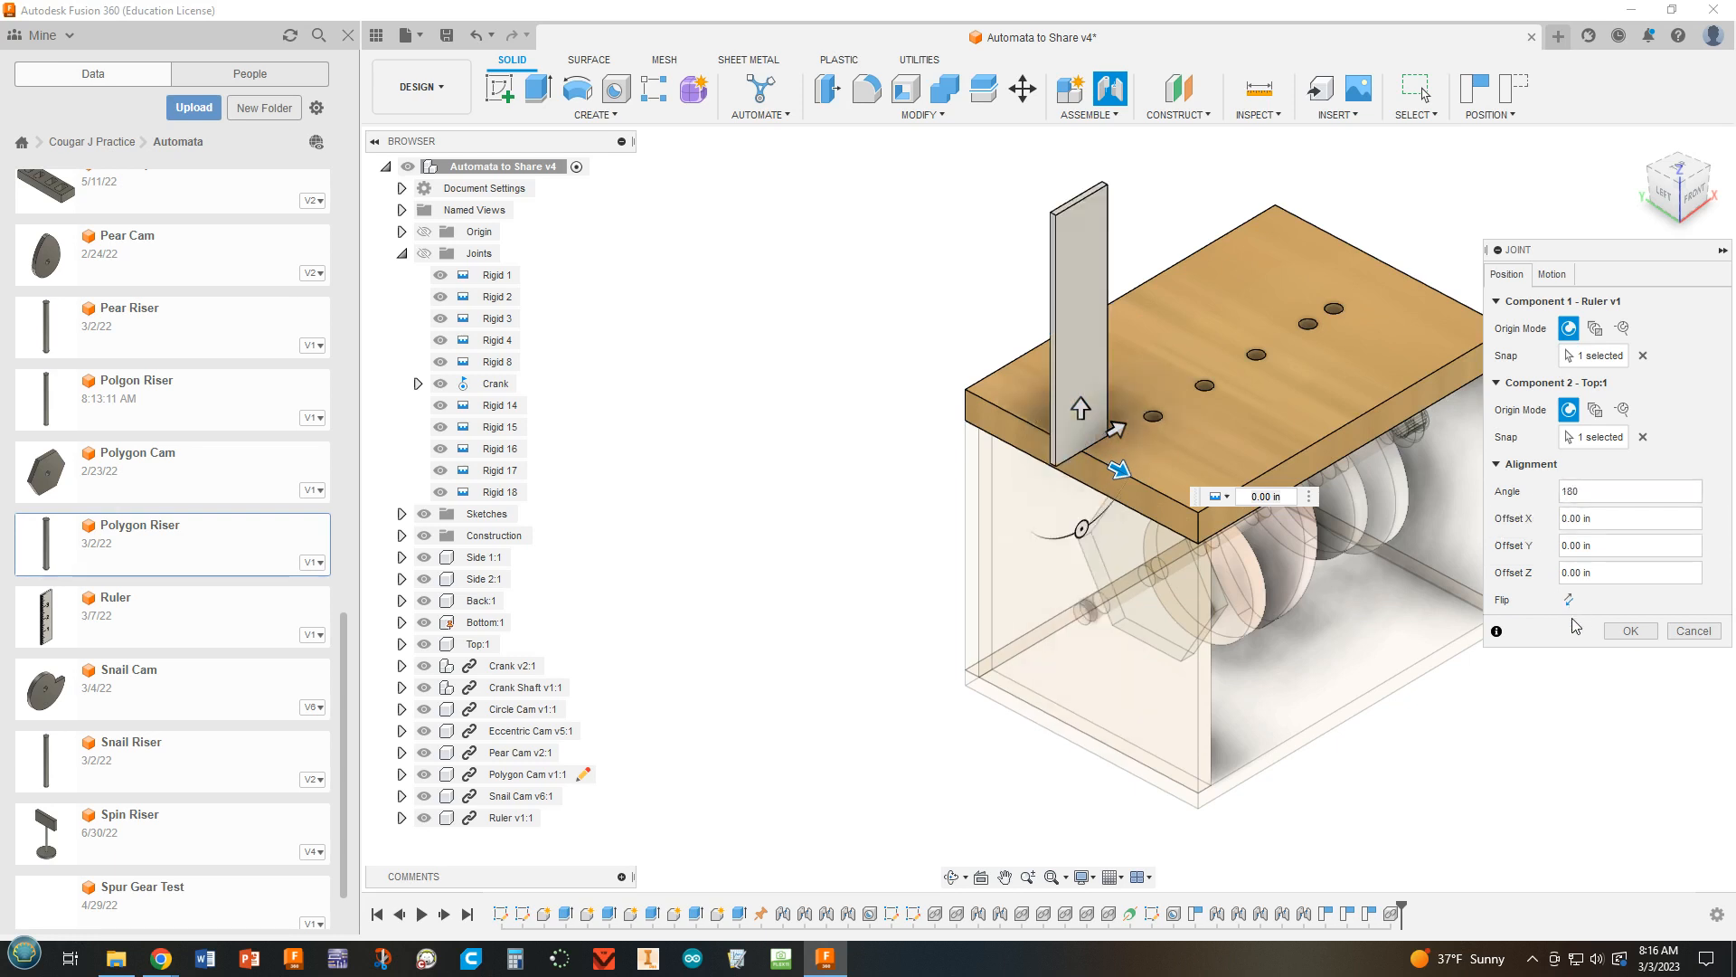
click(1694, 632)
Step: Join the ruler's lower end rigidly to the midpoint of the top panel's upper side edge, flipping it to stand upright above the box
scroll(1273, 630, up, 3)
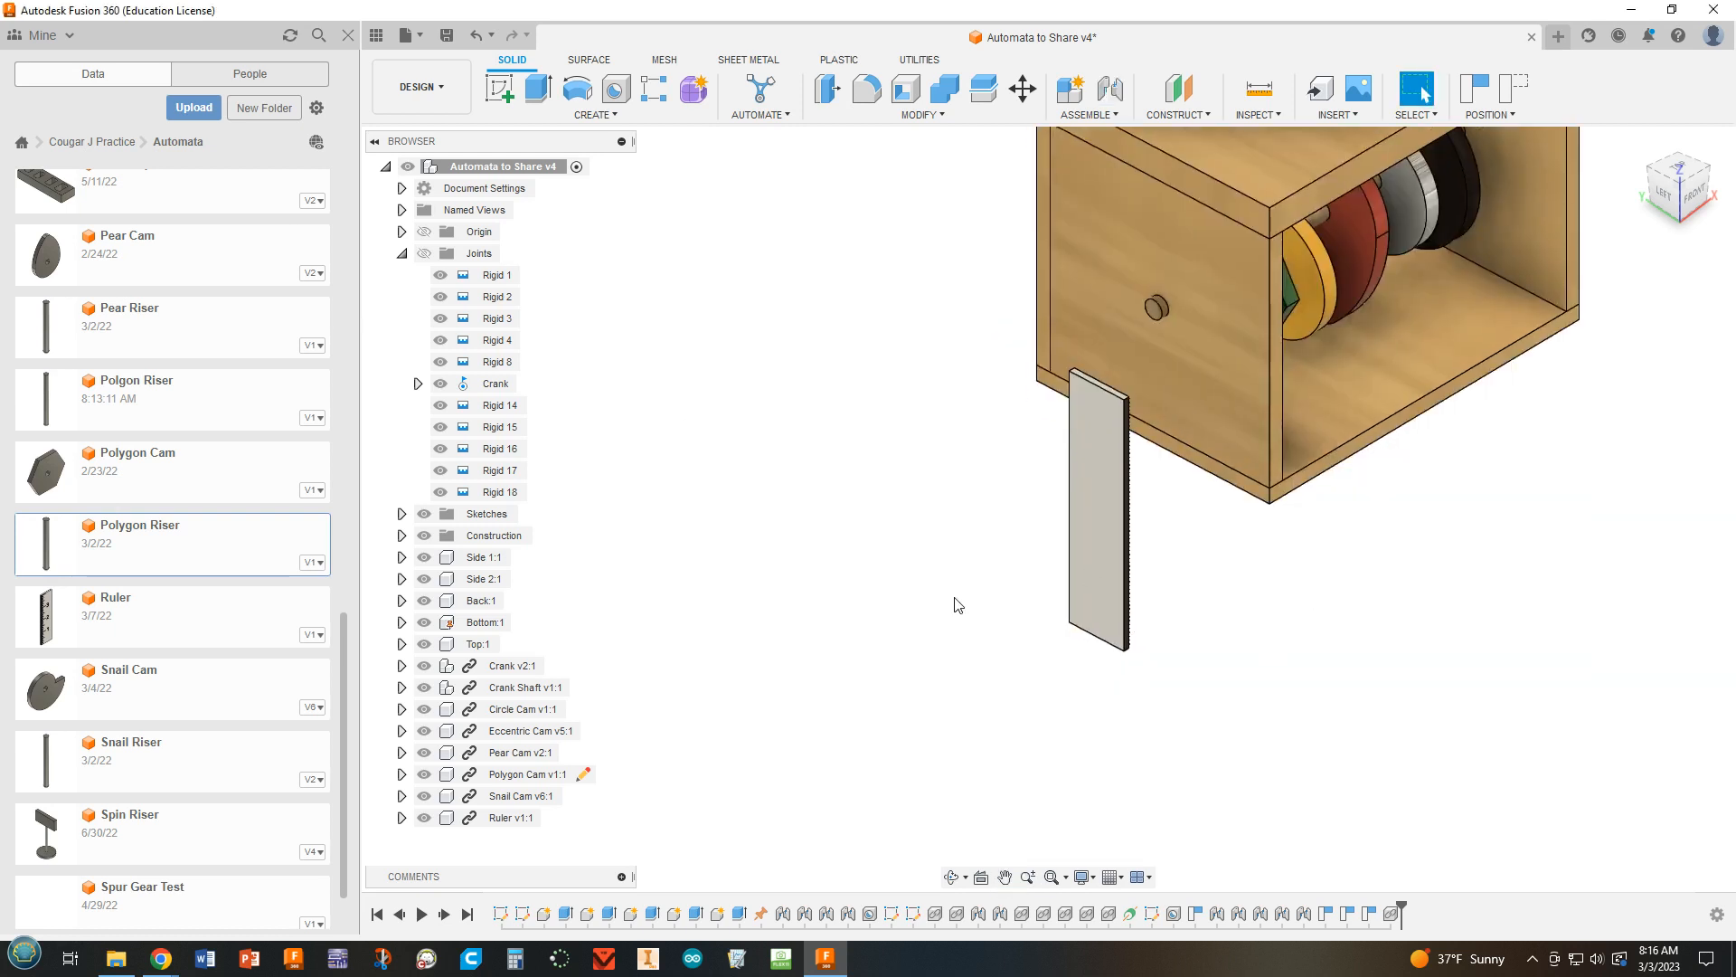
click(1111, 88)
scroll(1088, 578, up, 3)
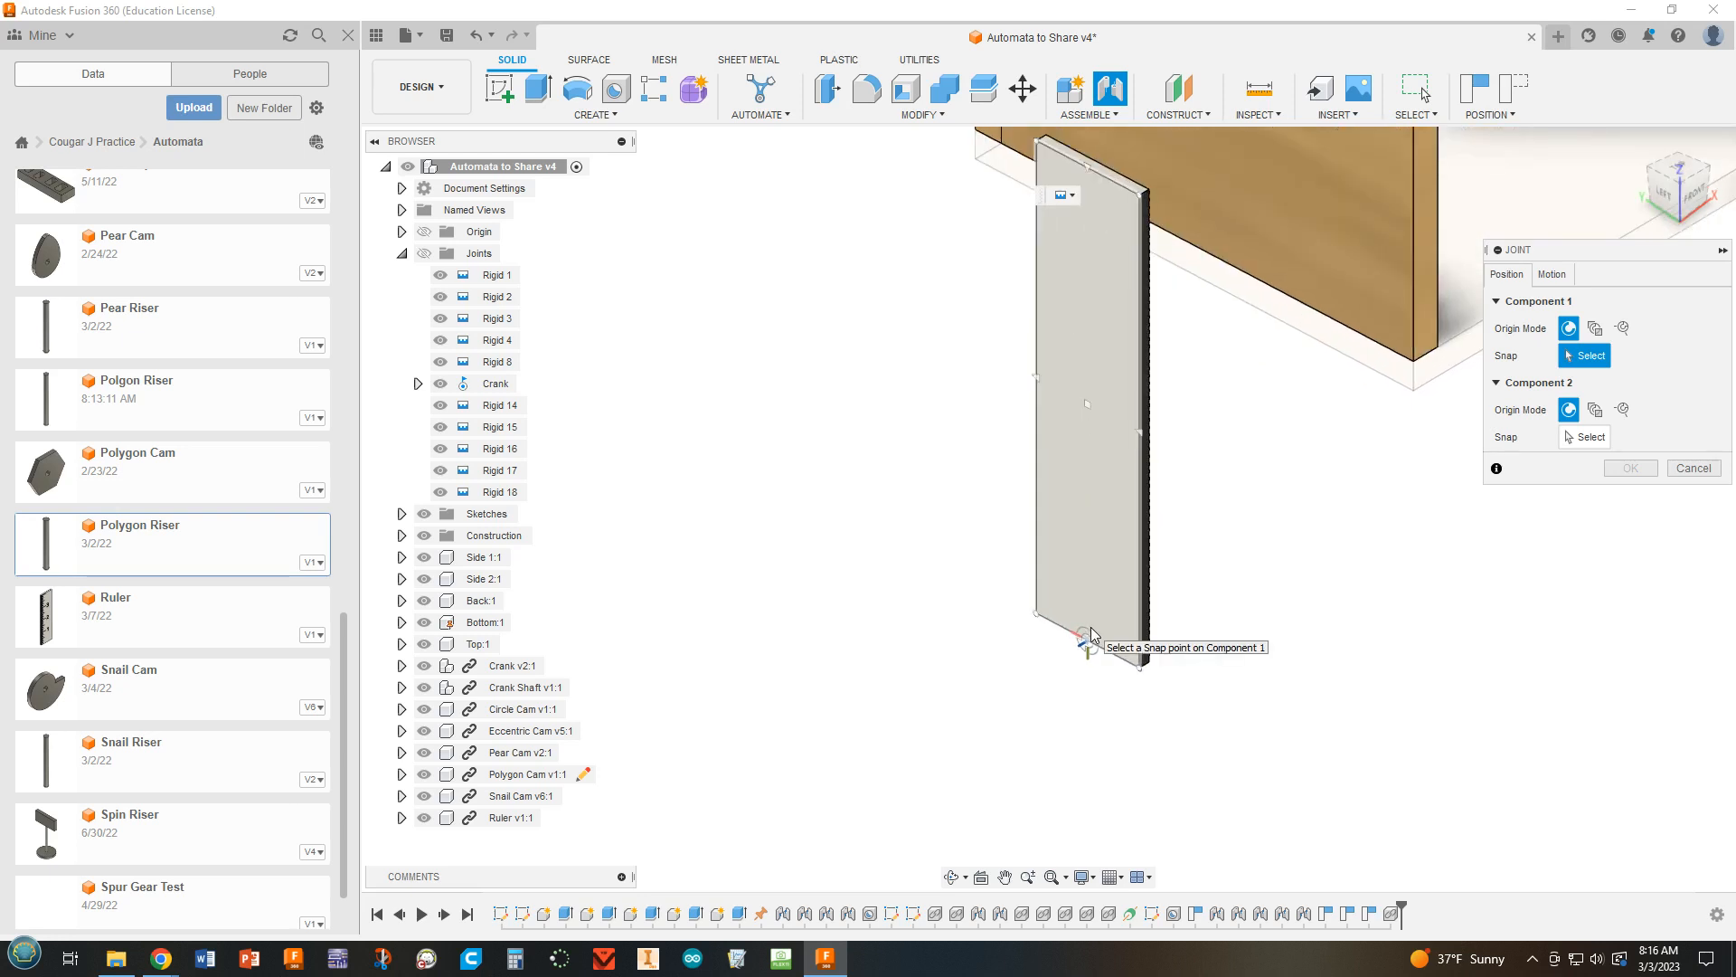
click(1090, 637)
scroll(1120, 615, down, 3)
scroll(1185, 488, up, 6)
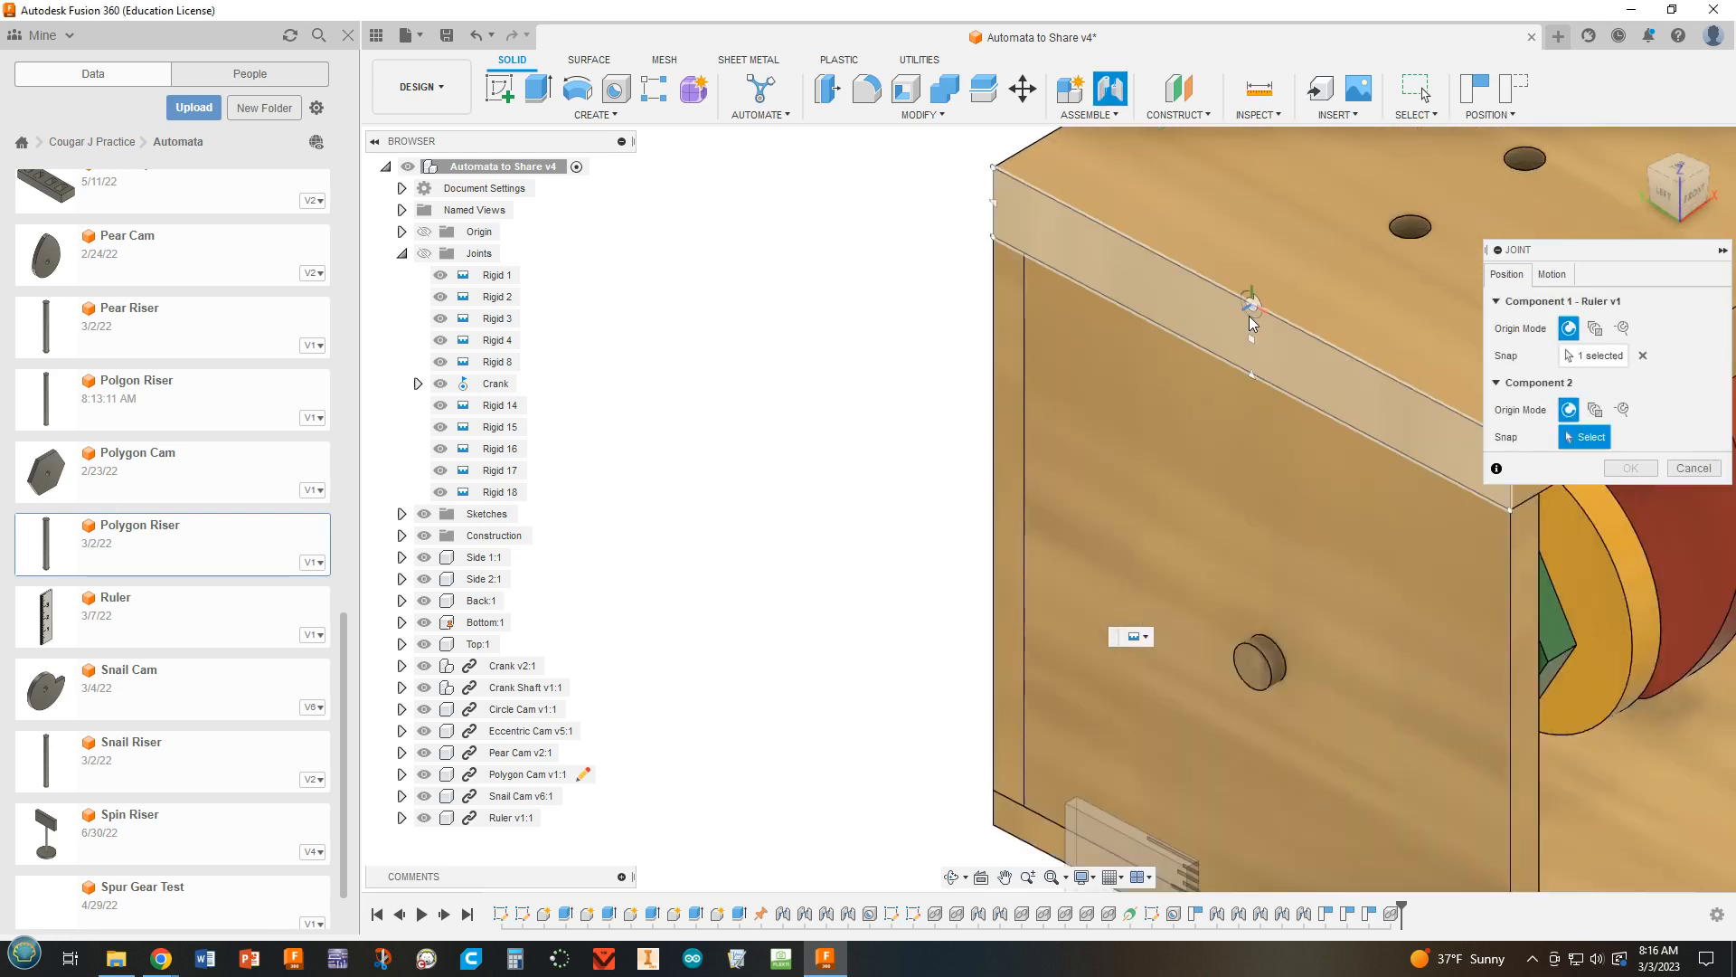
click(1254, 319)
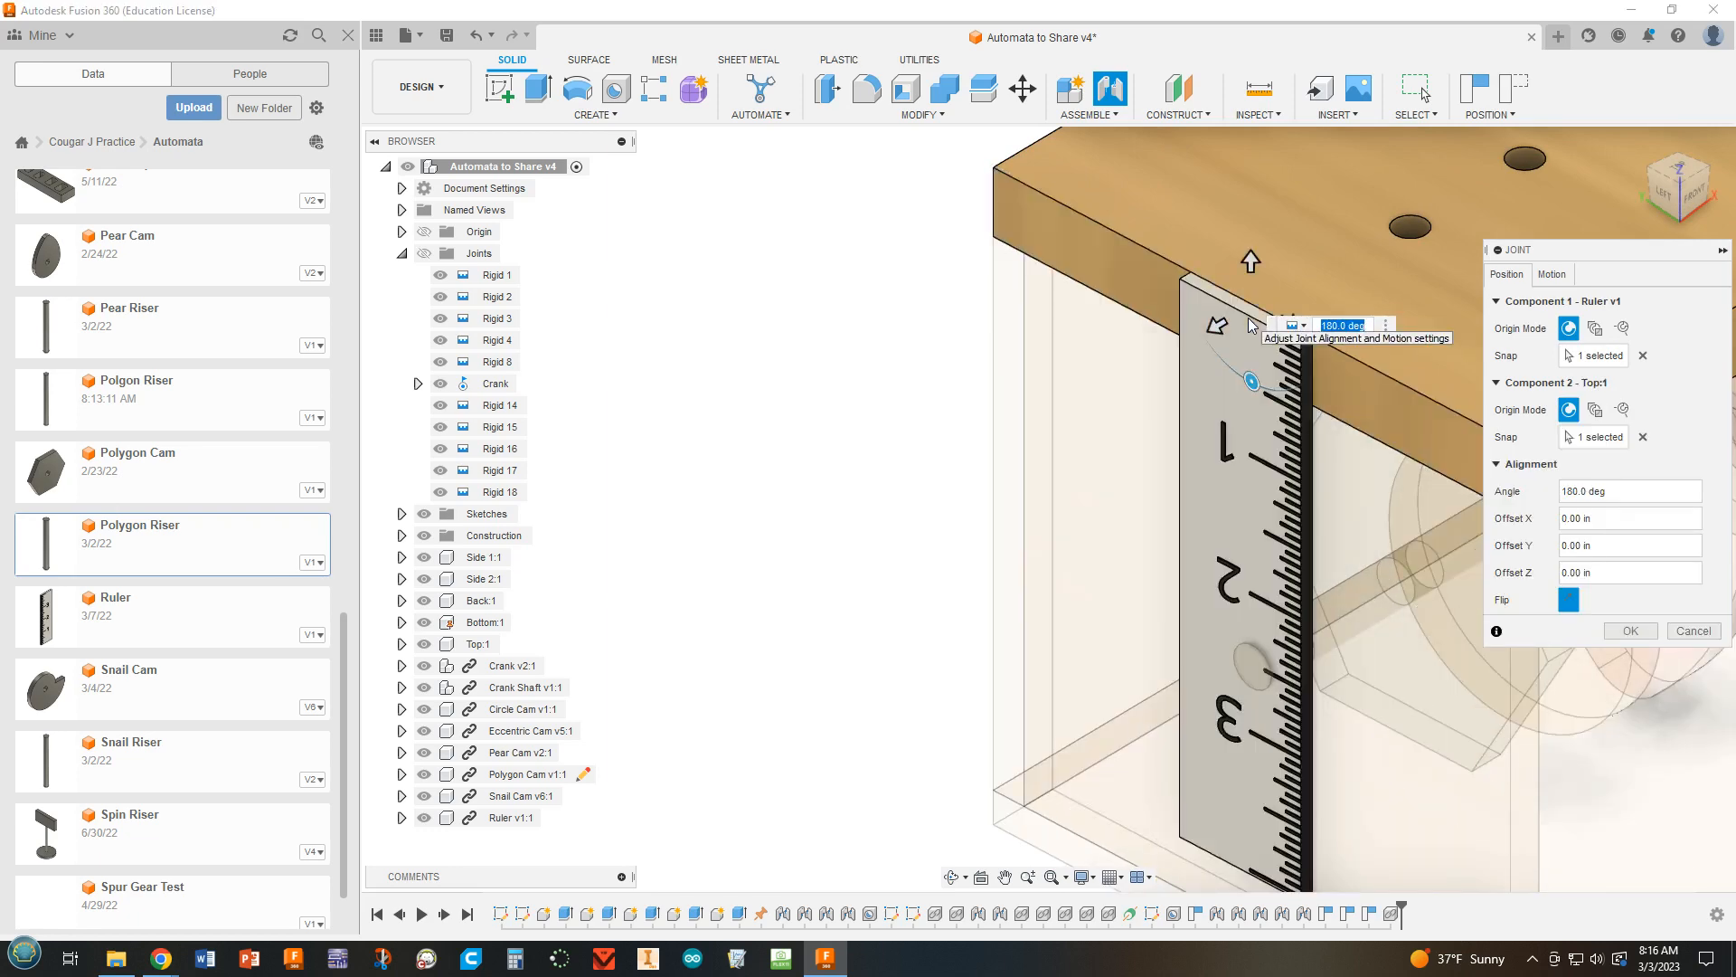
click(1568, 596)
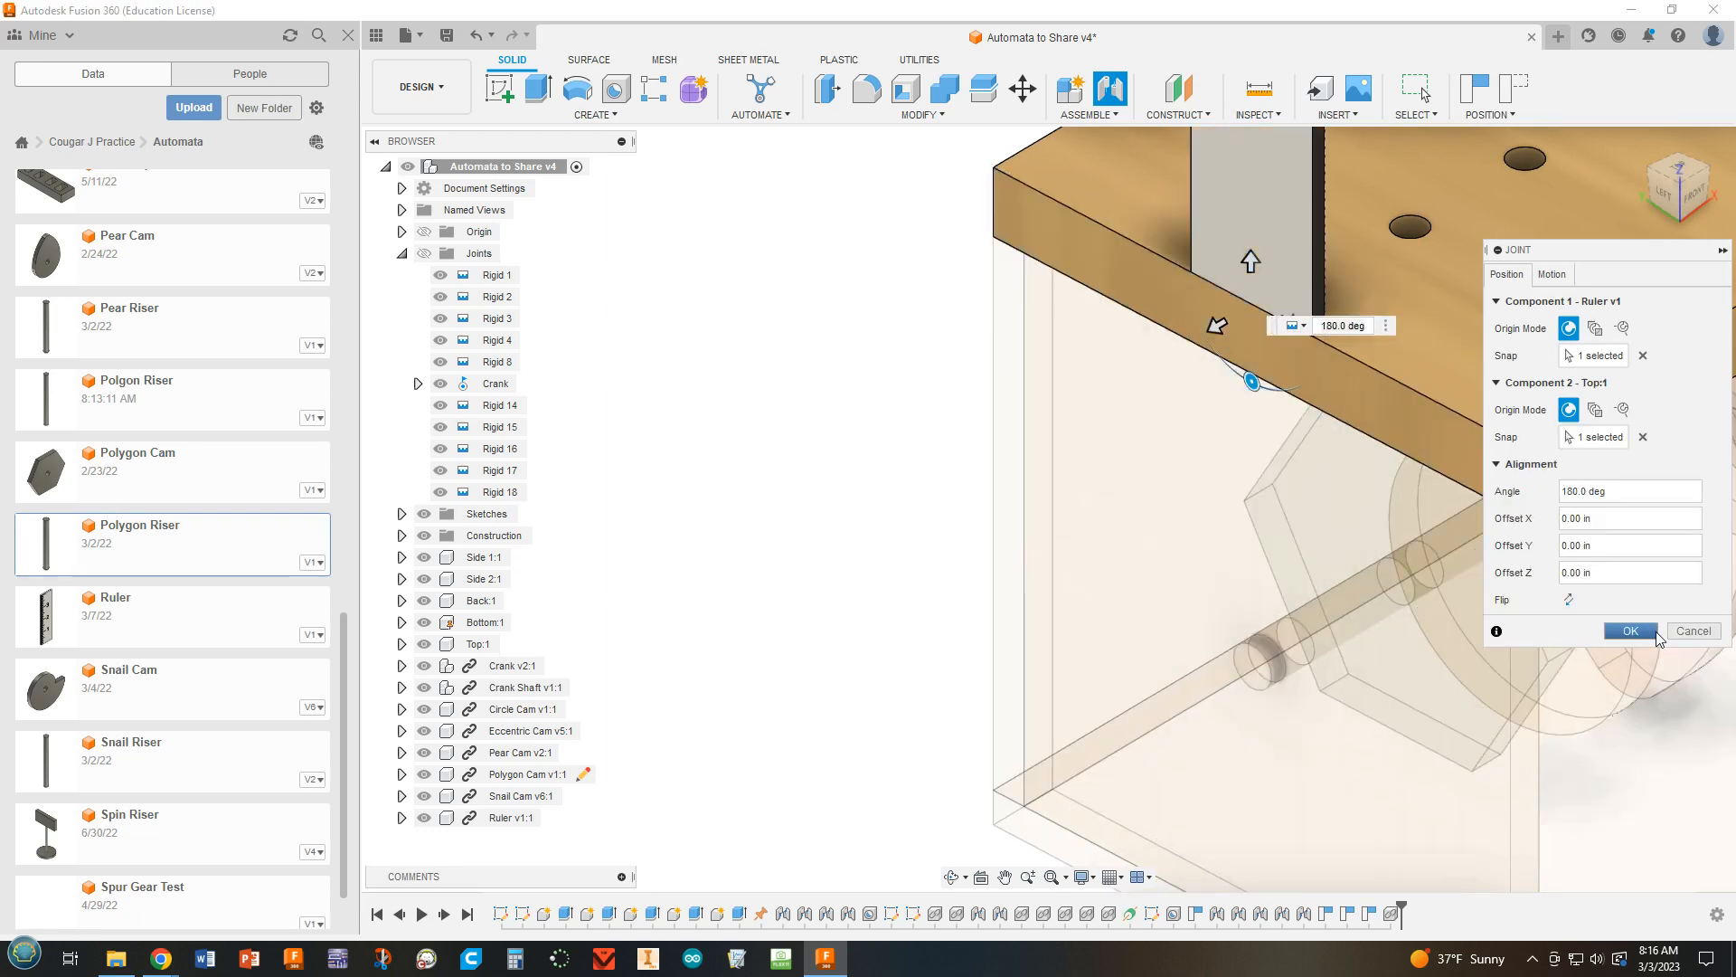
click(1638, 630)
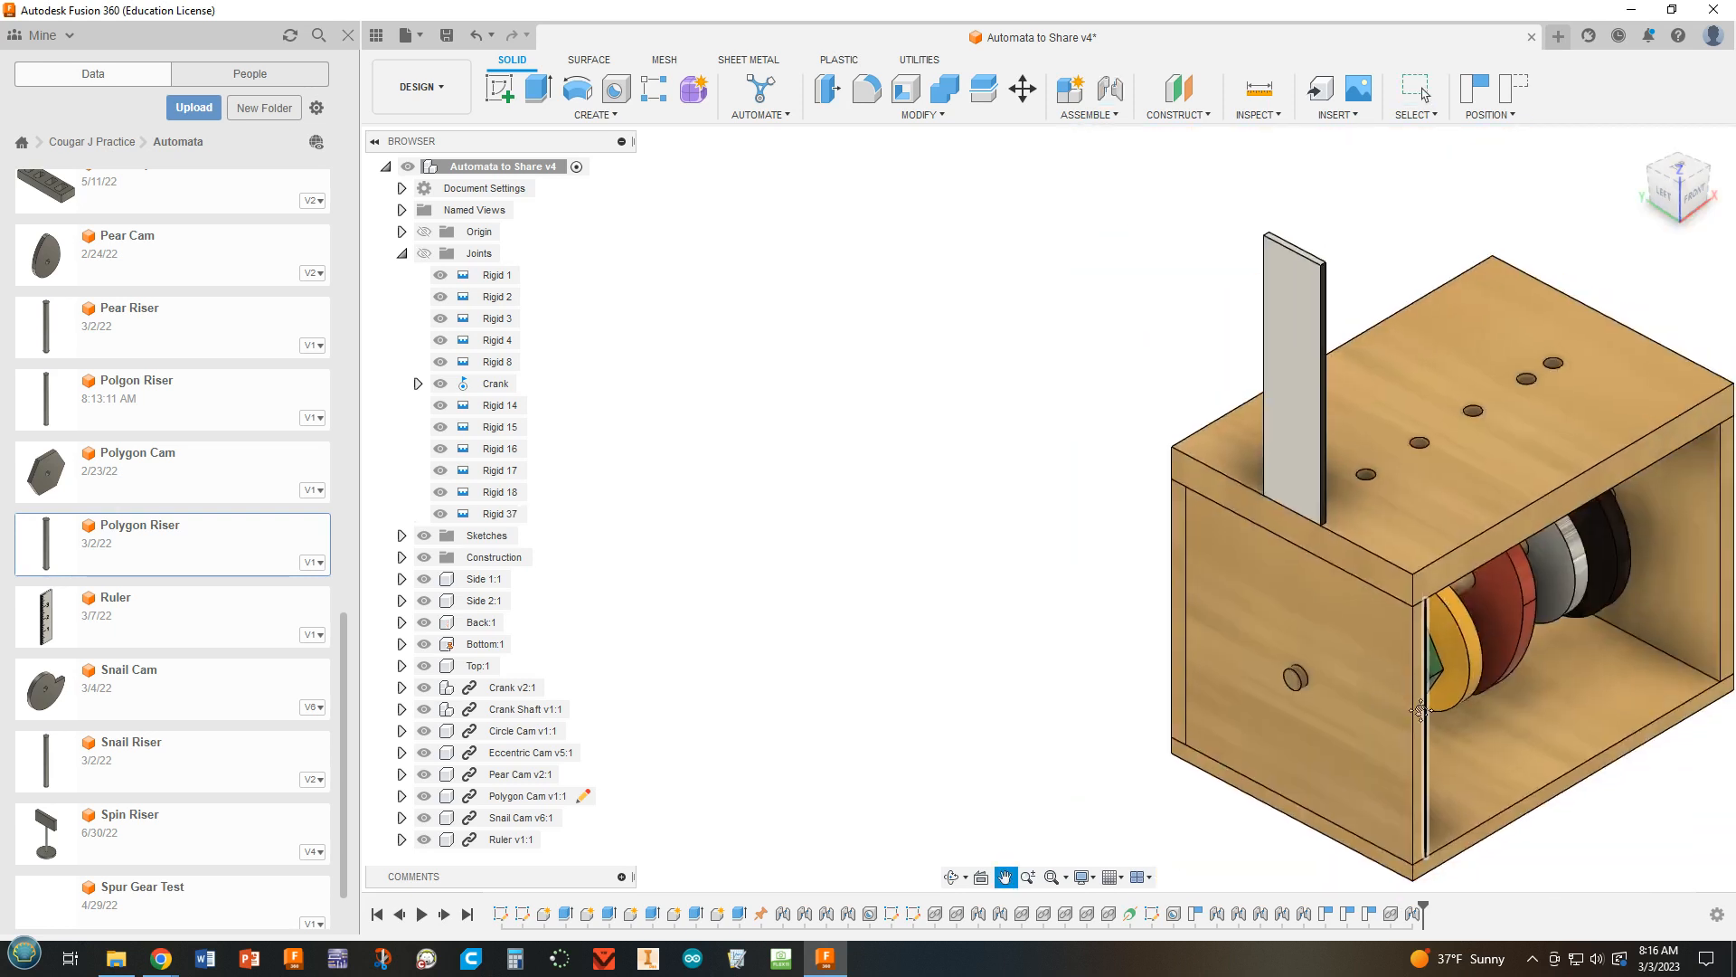
right_click(1333, 685)
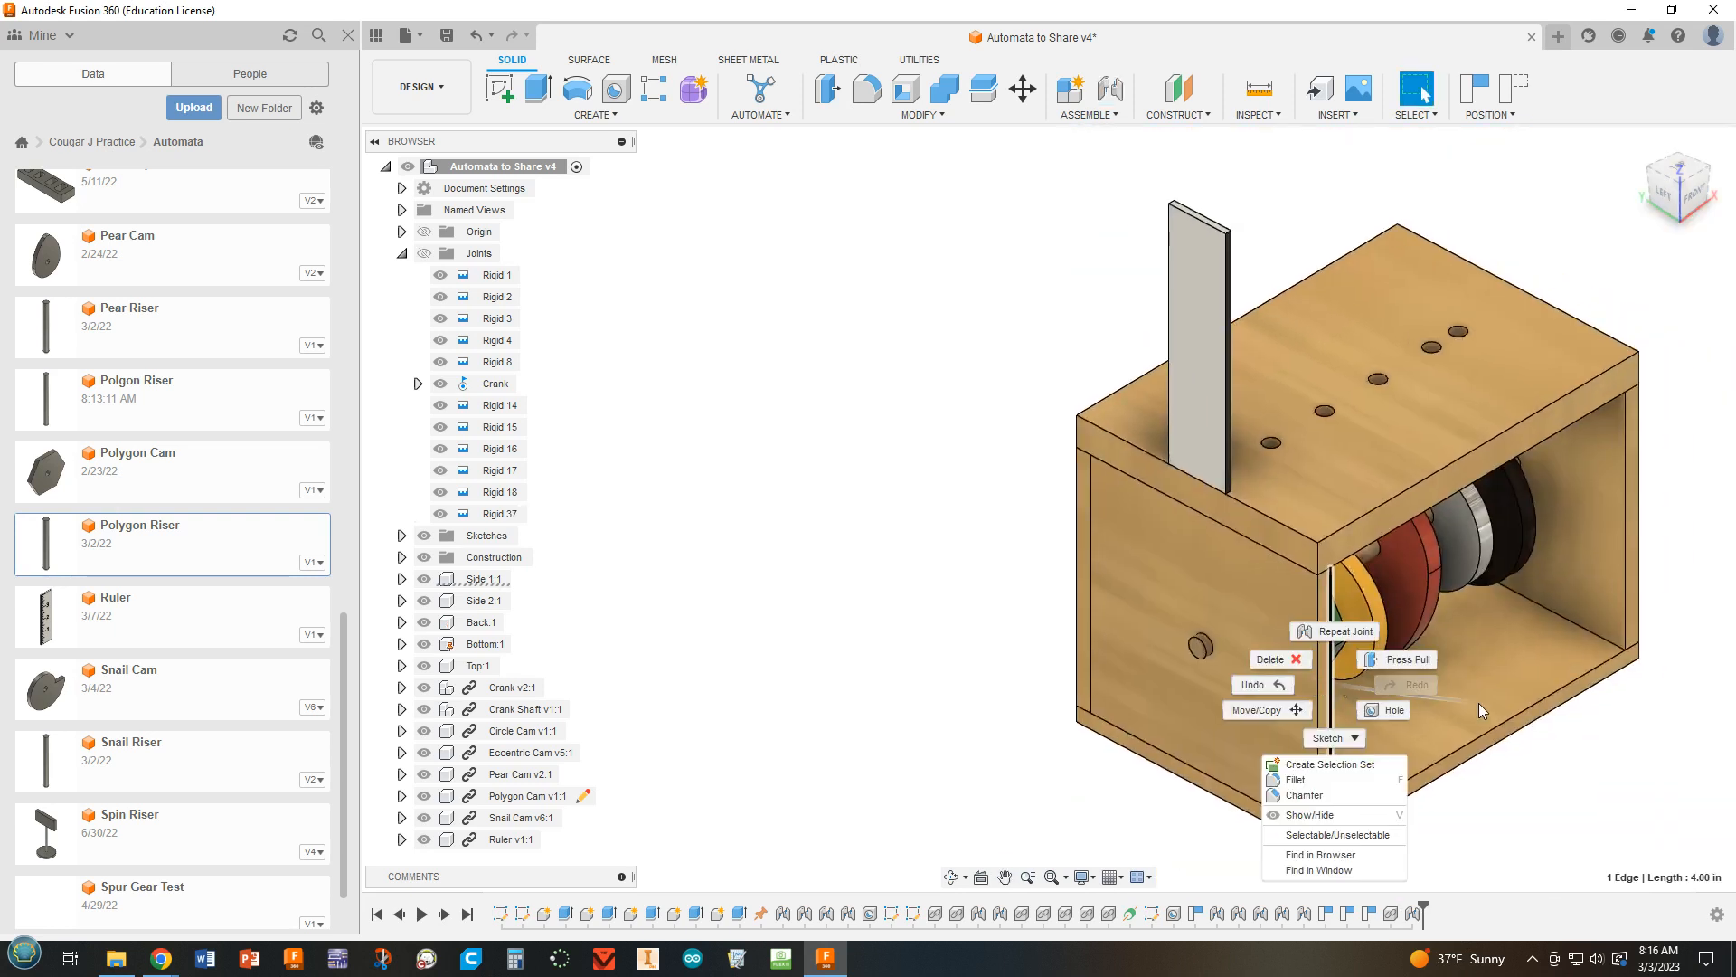
key(Escape)
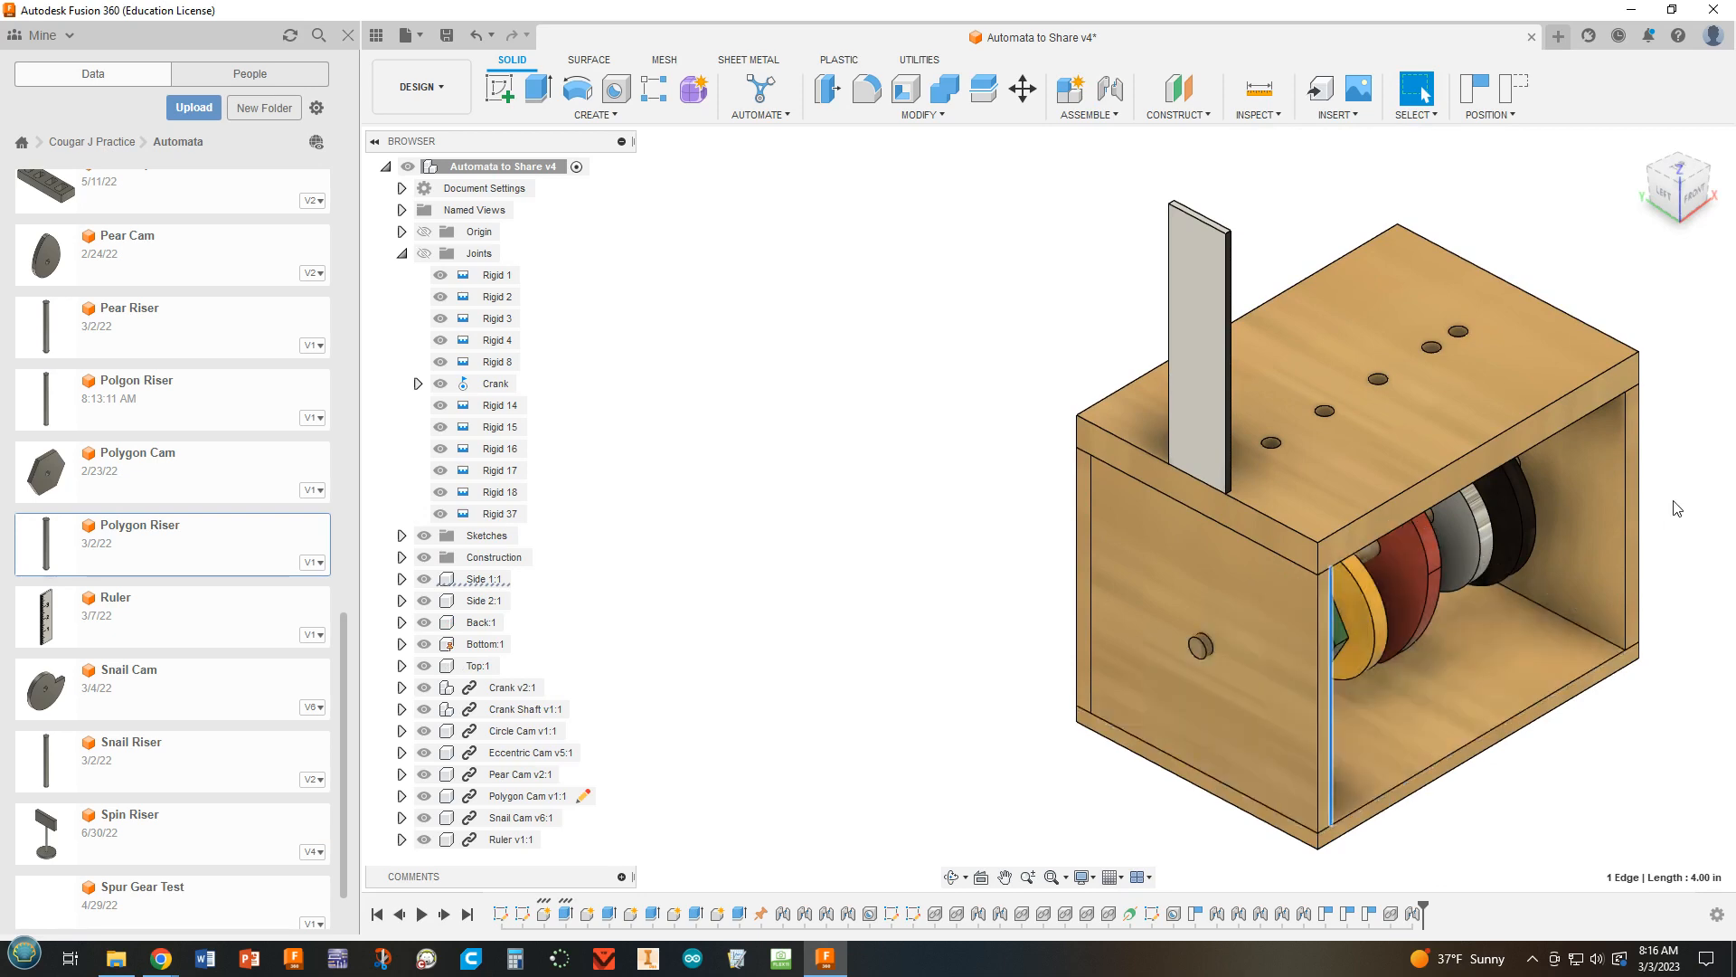
Step: Insert the Polgon Riser design from the Automata folder into the assembly, placing it beside the box's open front
shift+middle_drag(1684, 535, 1189, 631)
scroll(1188, 631, down, 3)
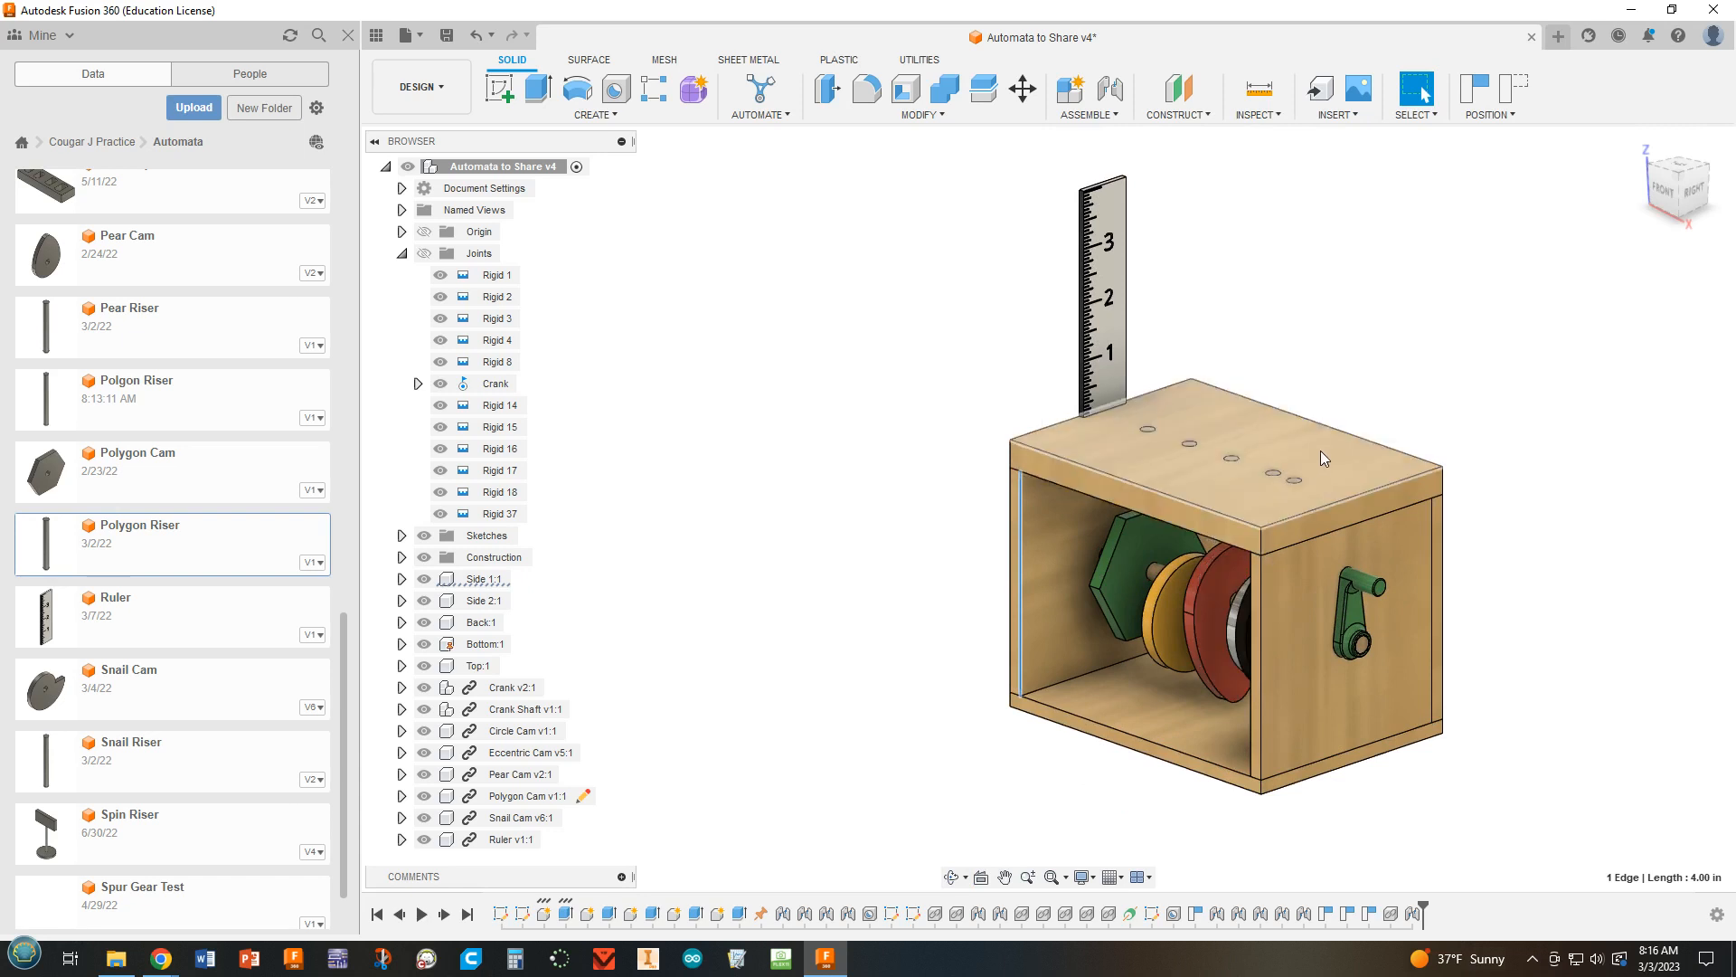
scroll(1322, 452, up, 2)
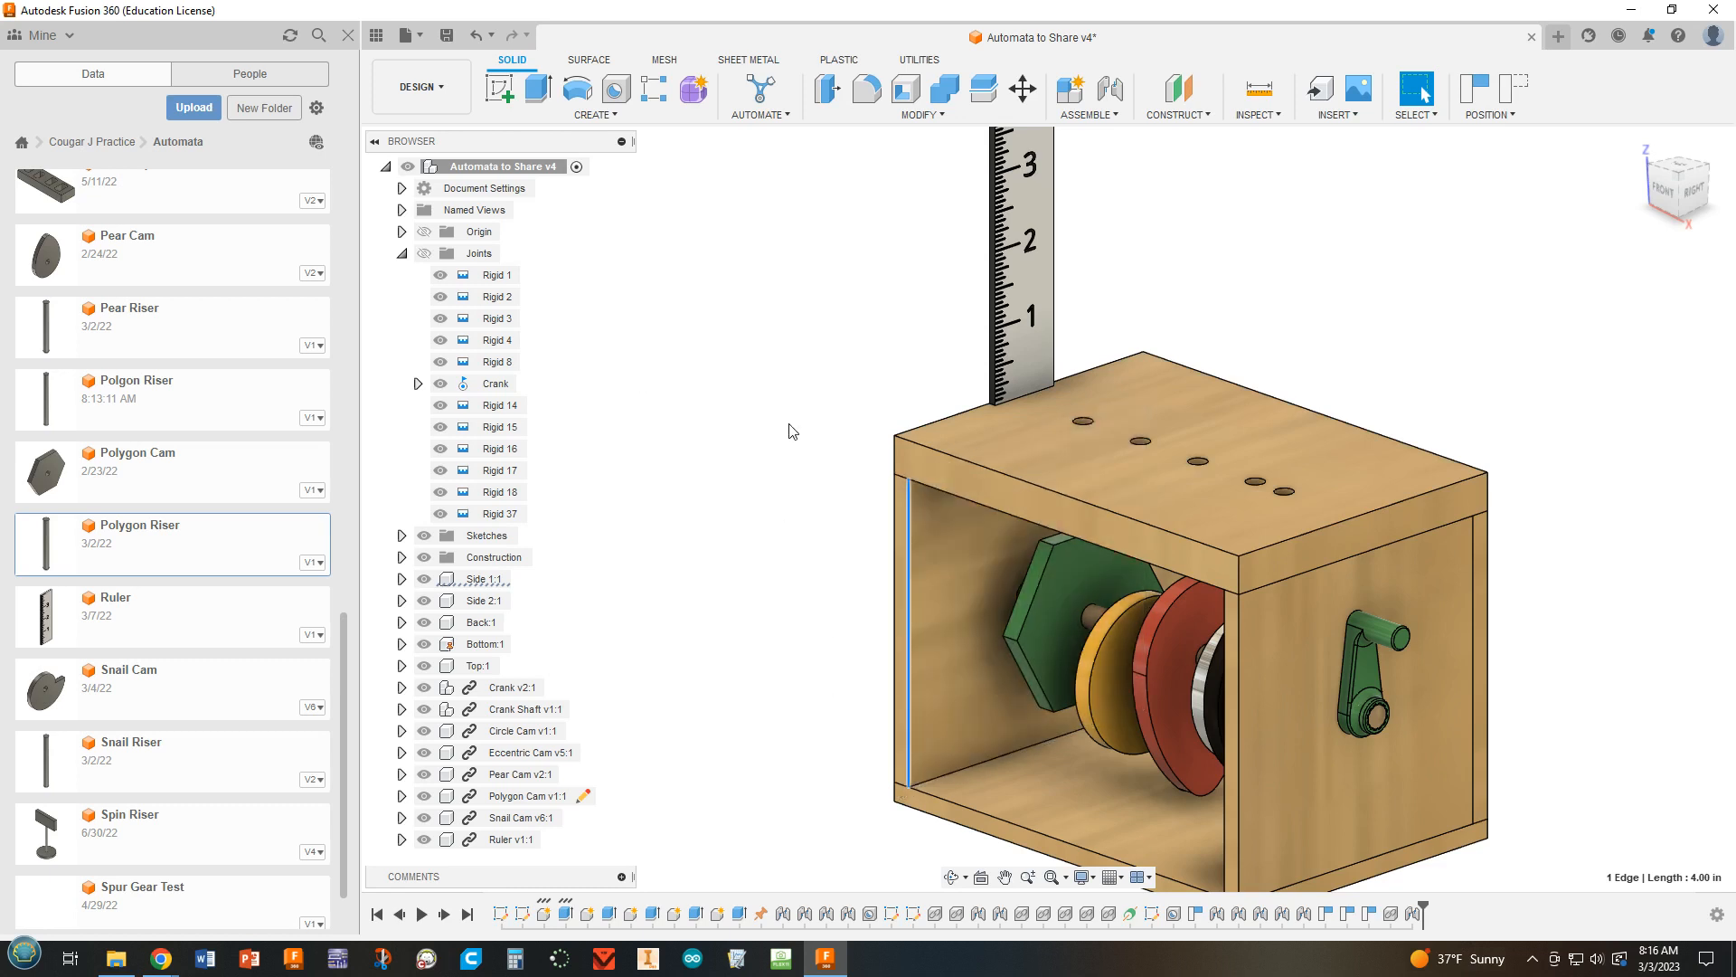
middle_drag(792, 431, 843, 329)
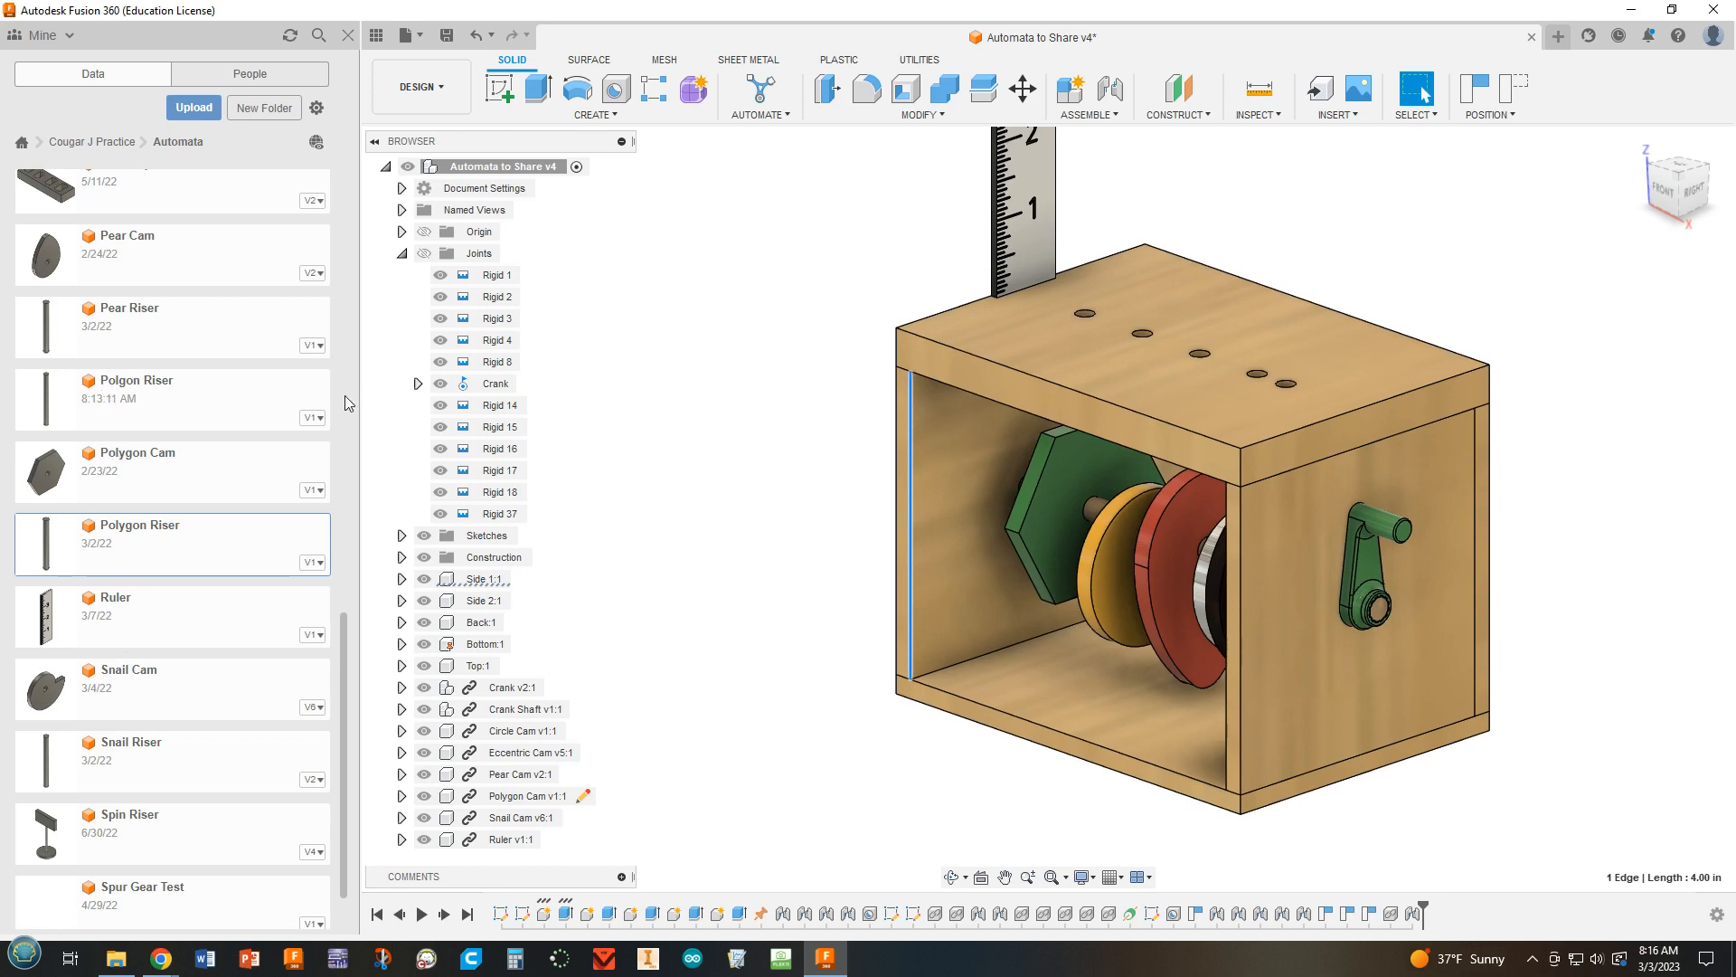
drag(345, 396, 745, 462)
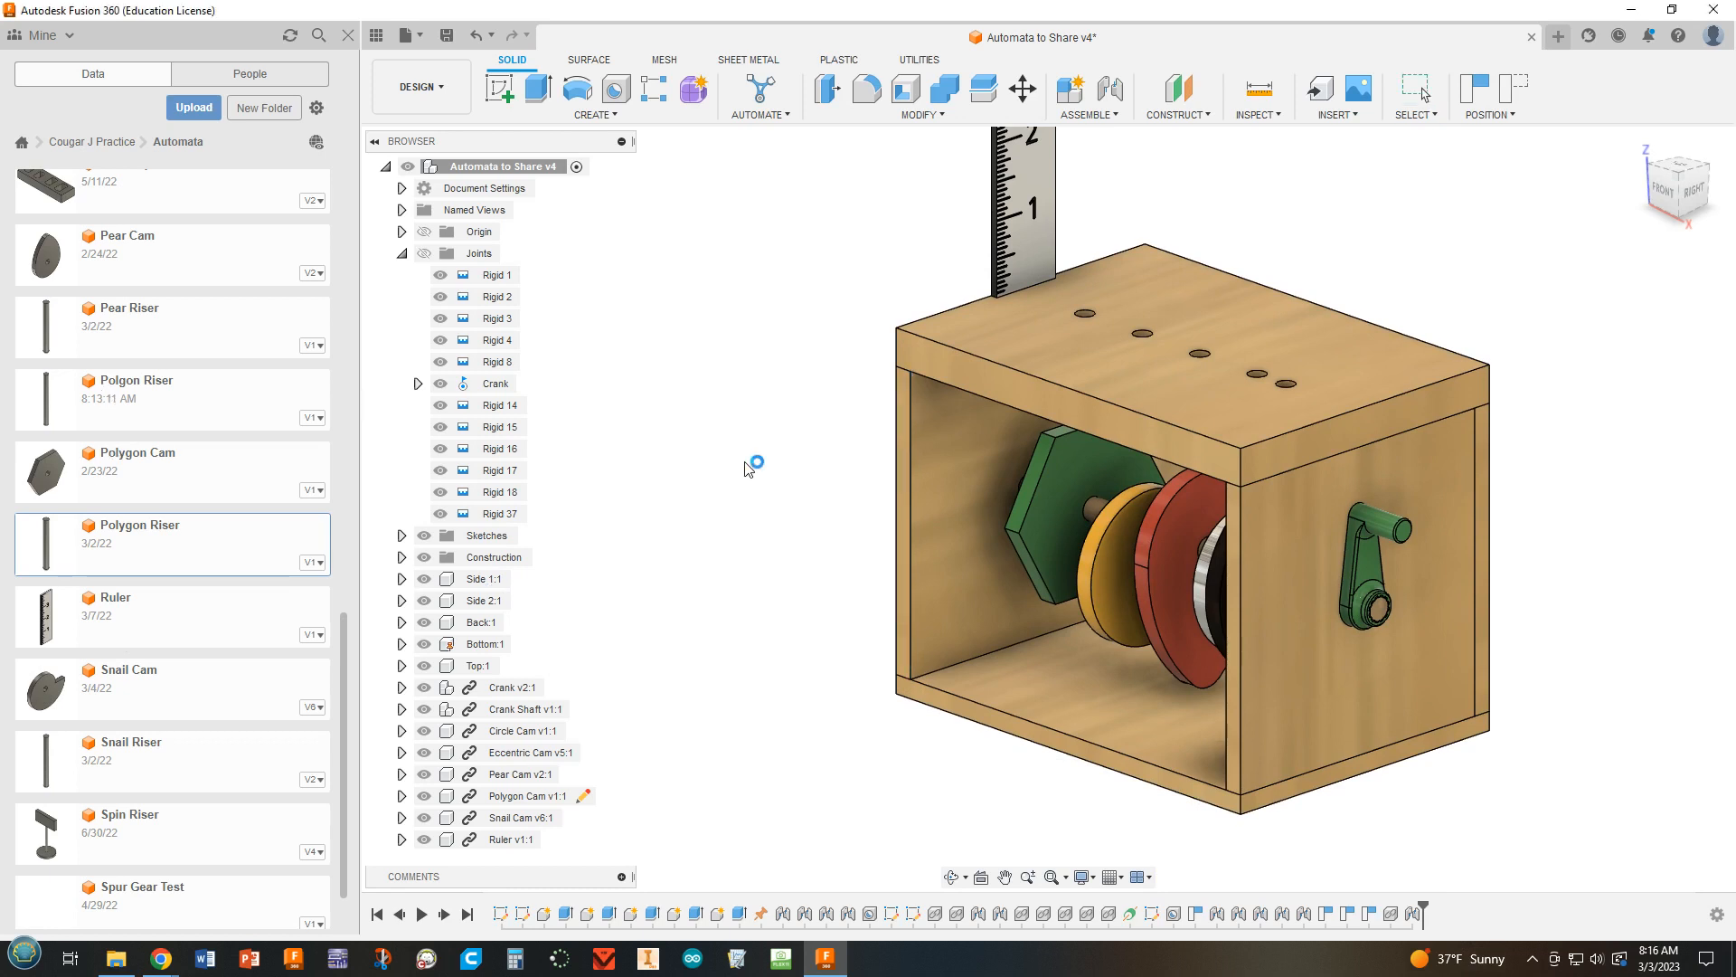
scroll(761, 706, up, 4)
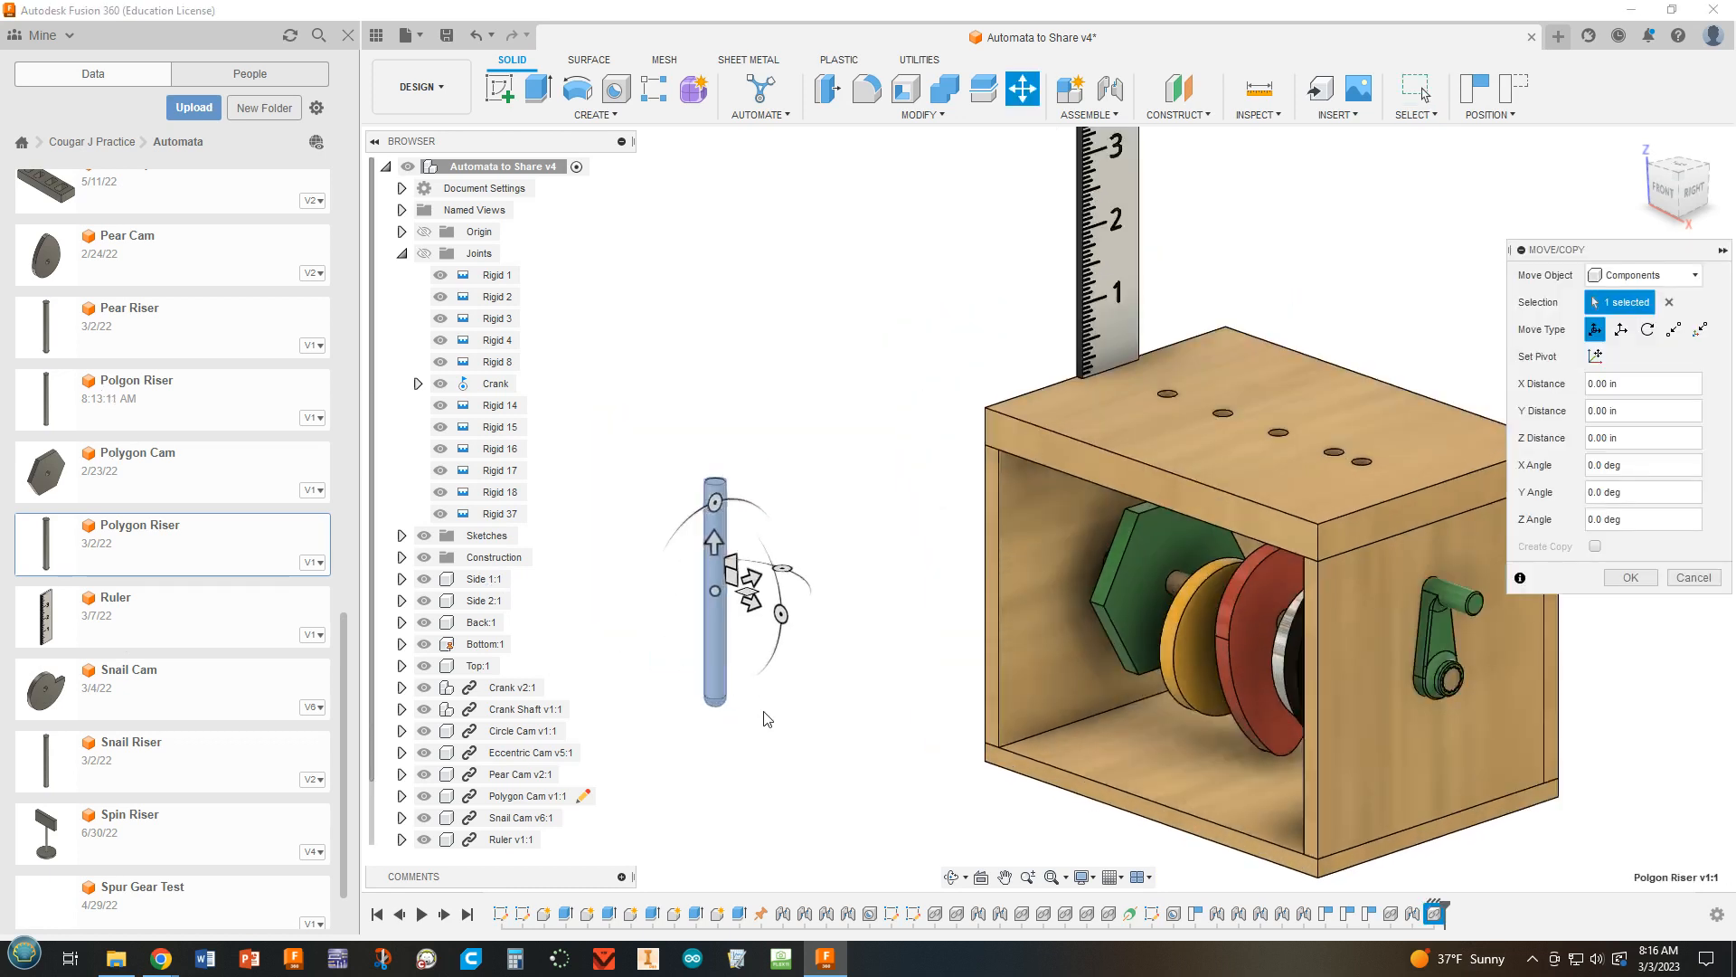
scroll(761, 707, up, 1)
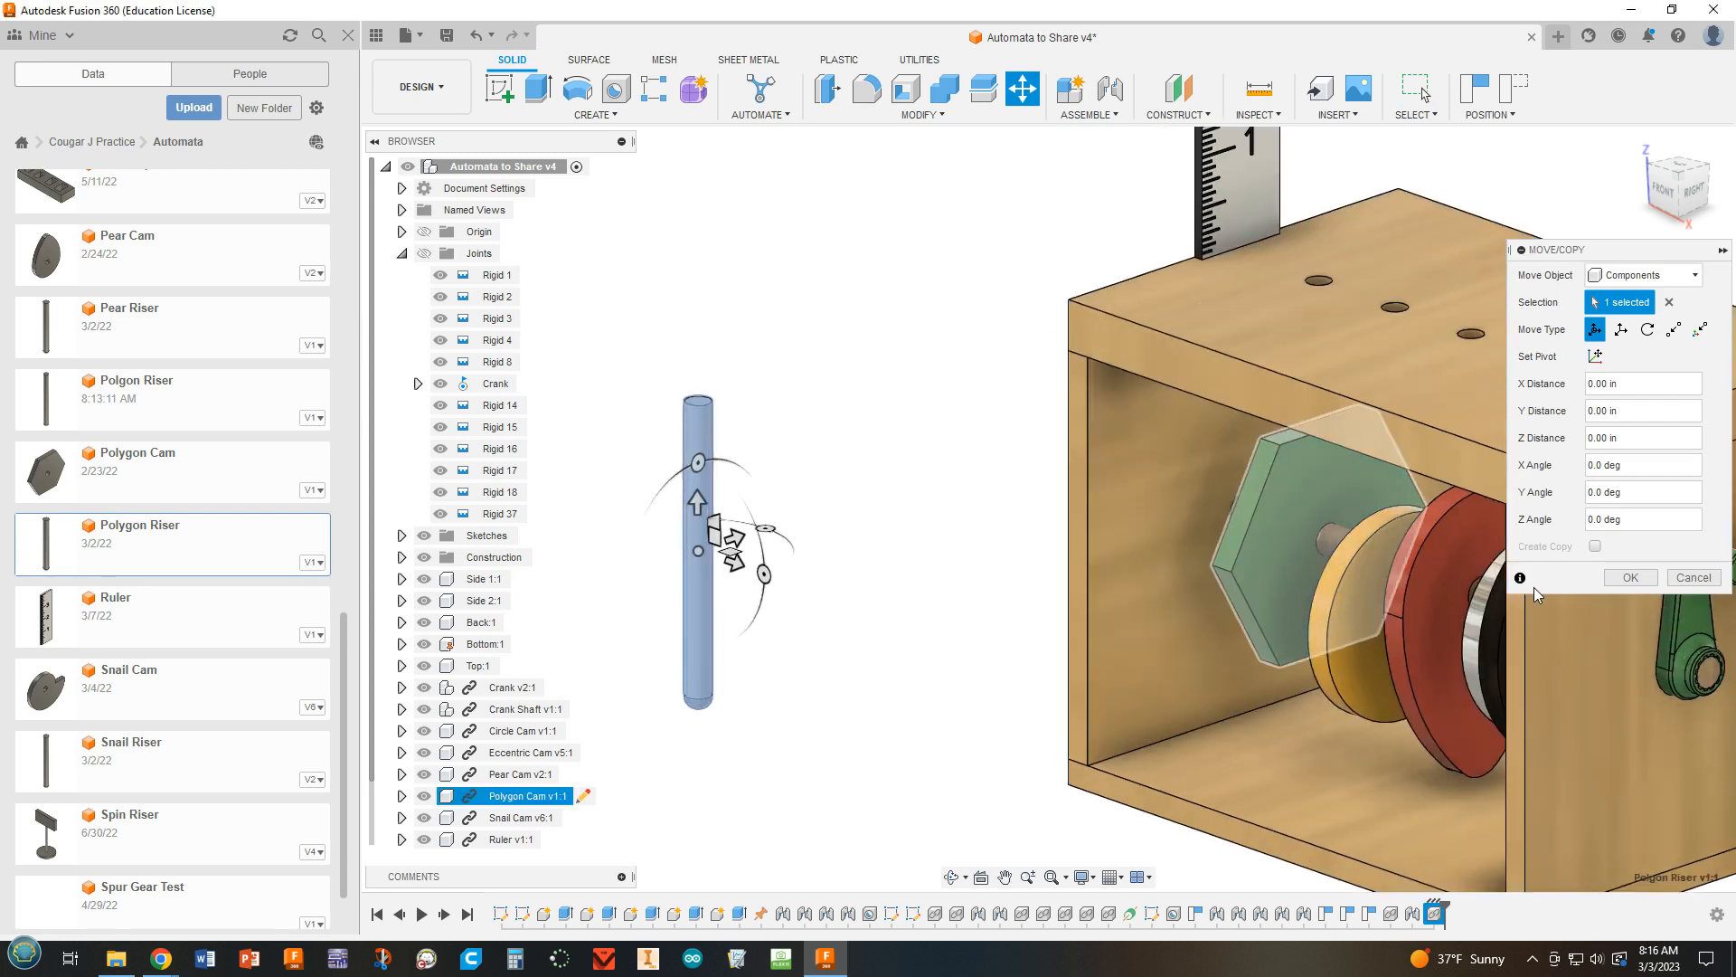
click(1631, 577)
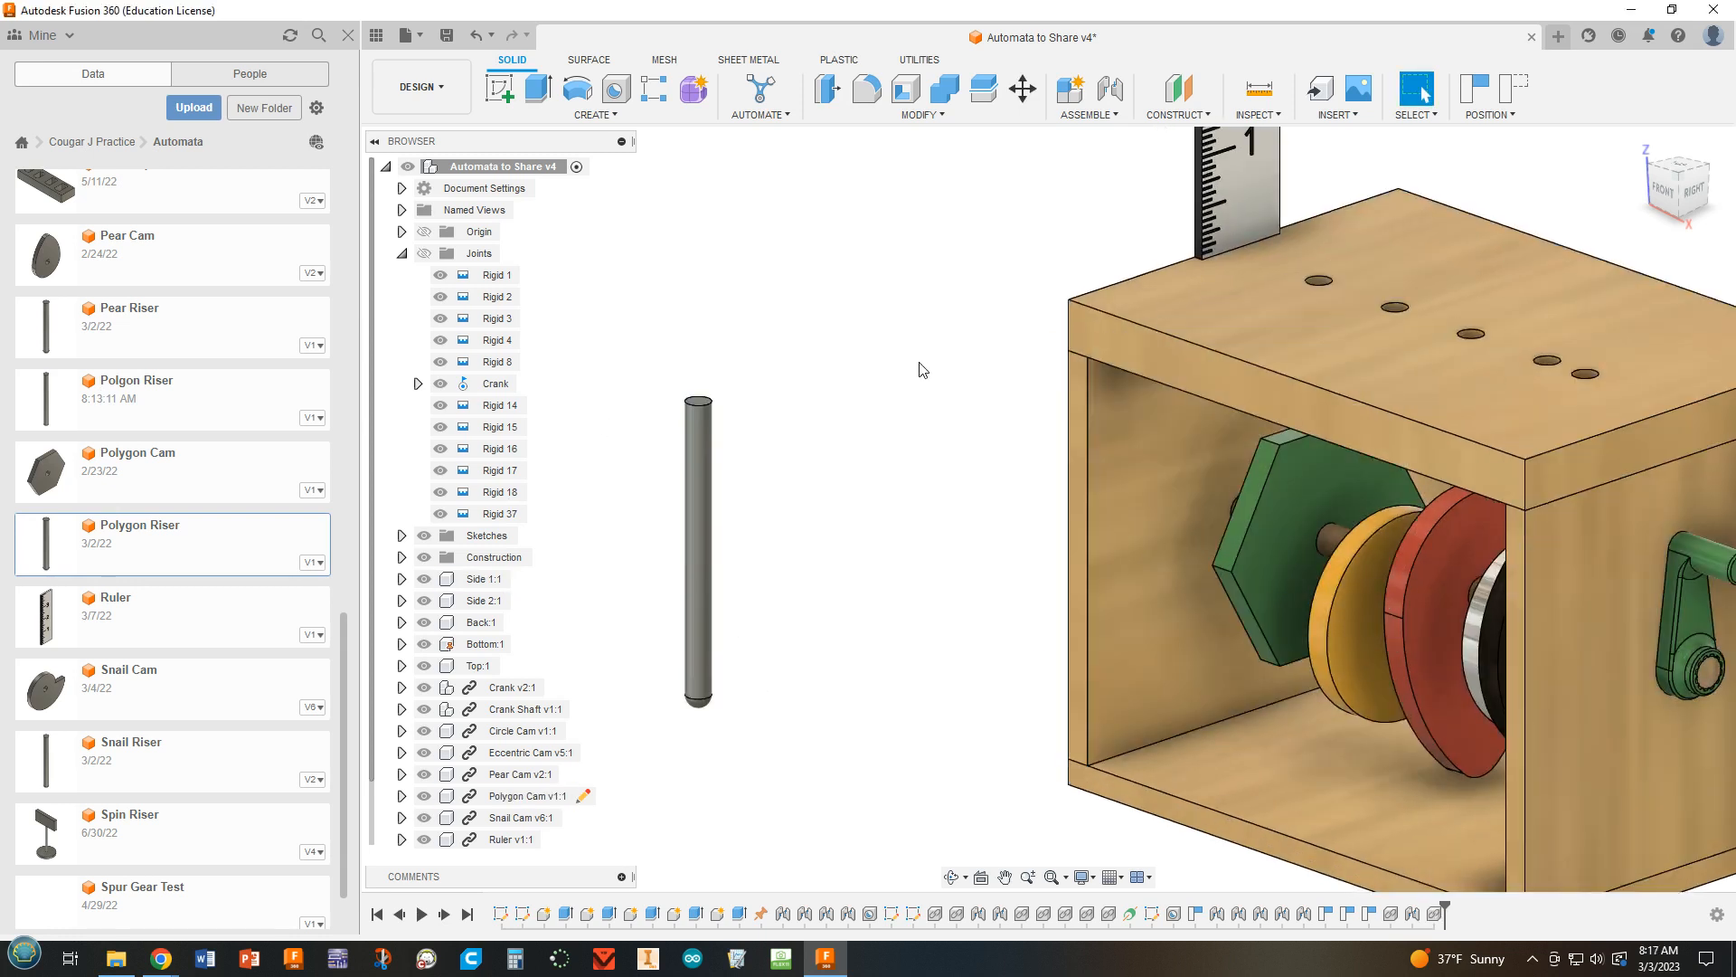
Step: Join the middle of the Polgon Riser to the top panel's hole above the polygon cam with a Slider joint
click(1111, 90)
click(1552, 274)
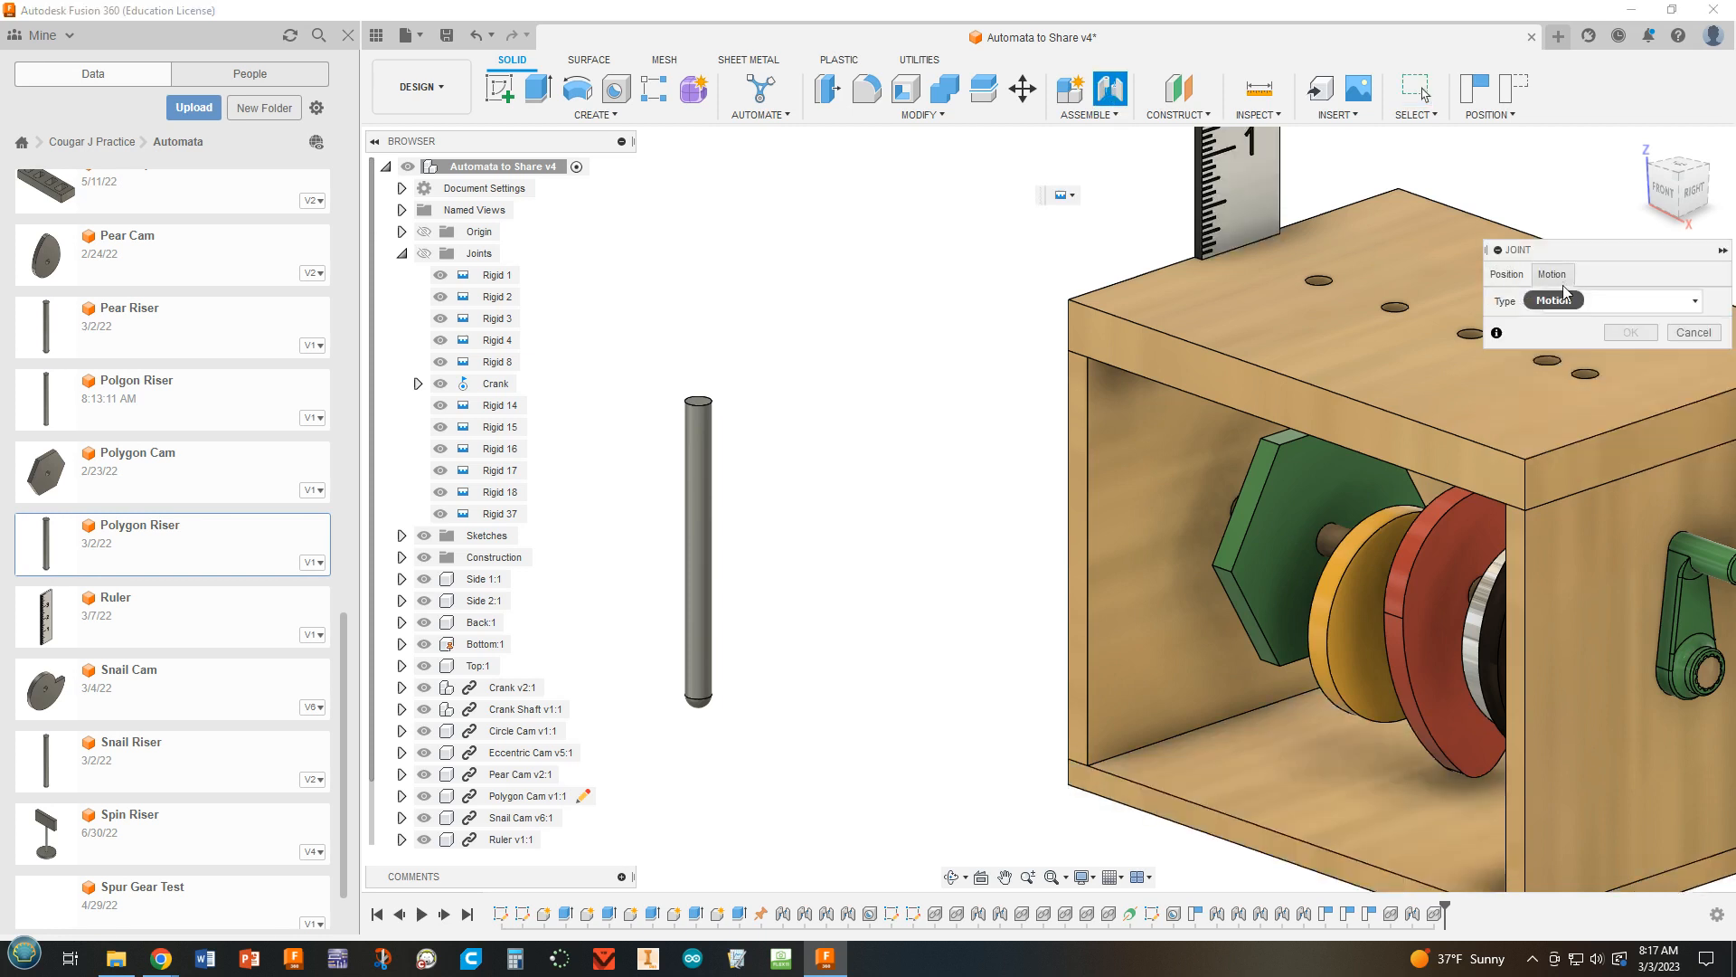
click(1589, 303)
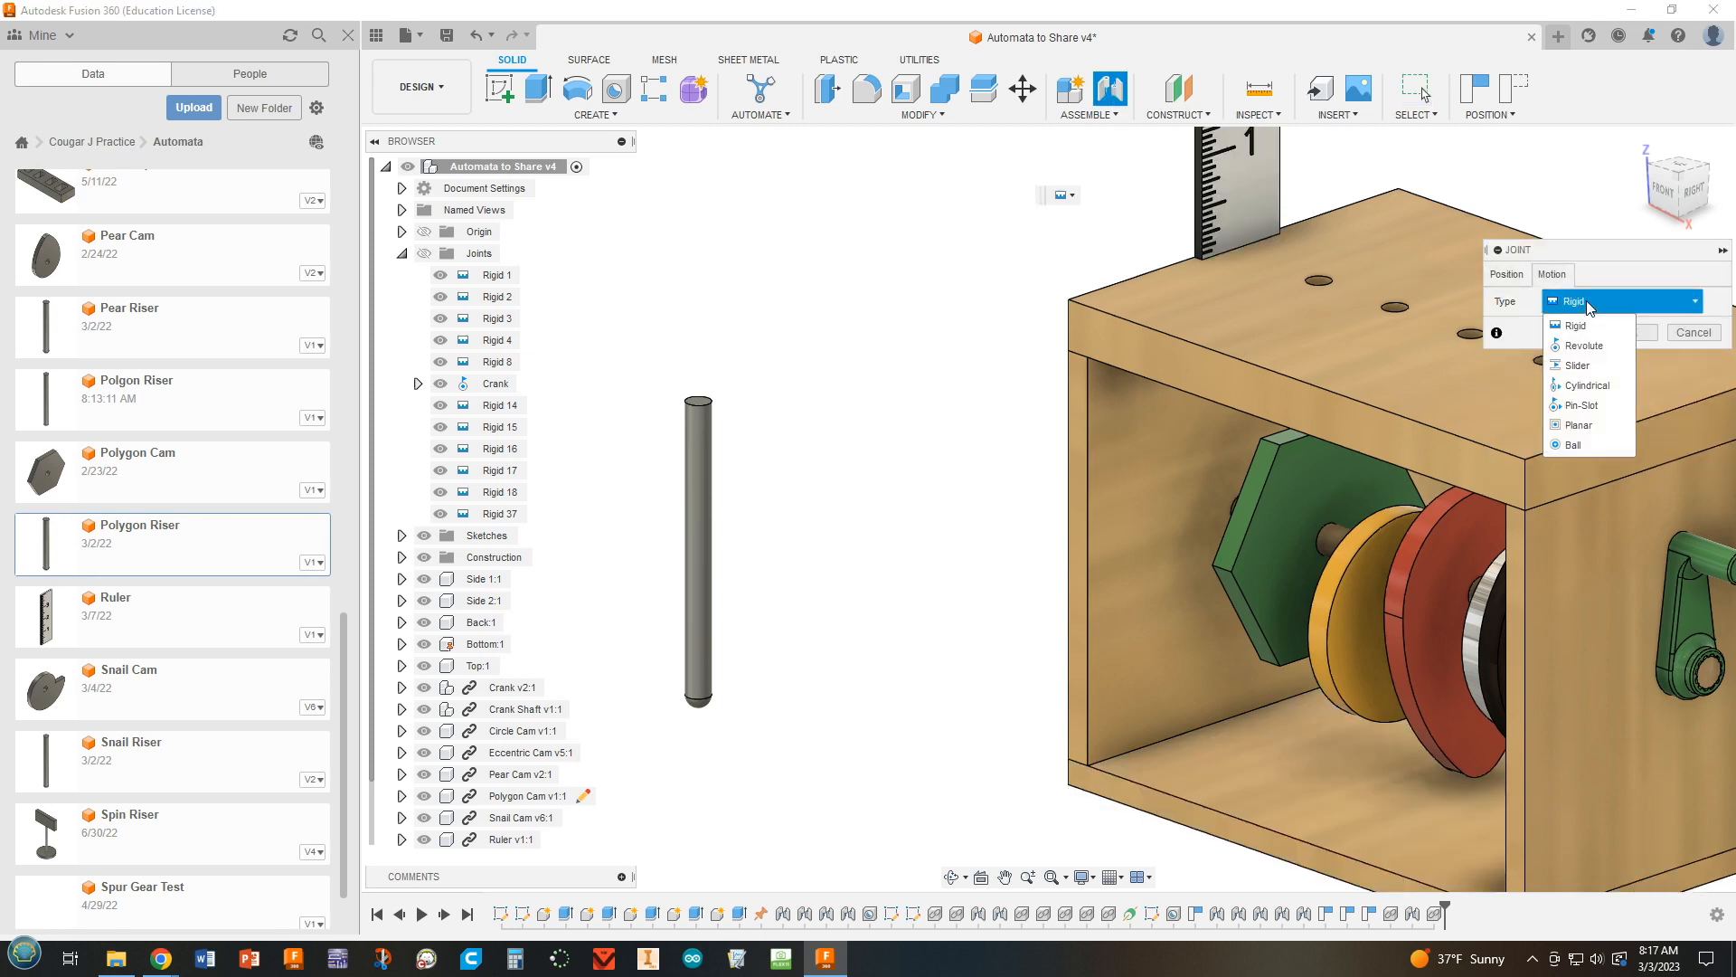
click(1578, 366)
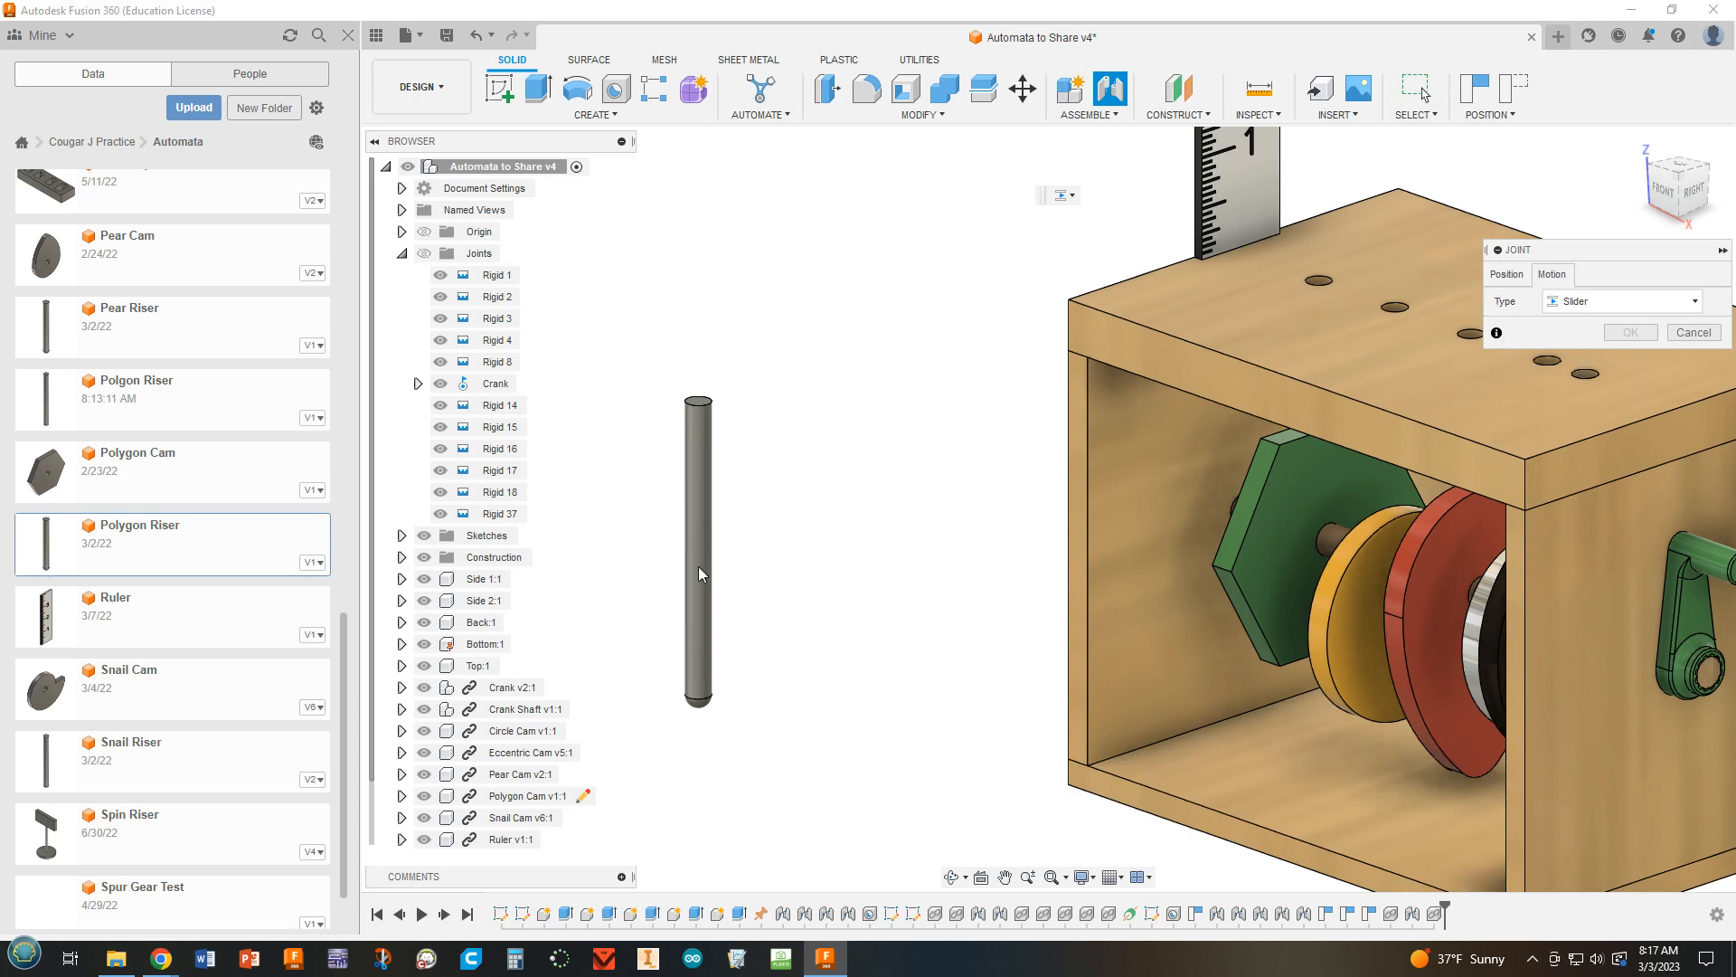
click(1507, 274)
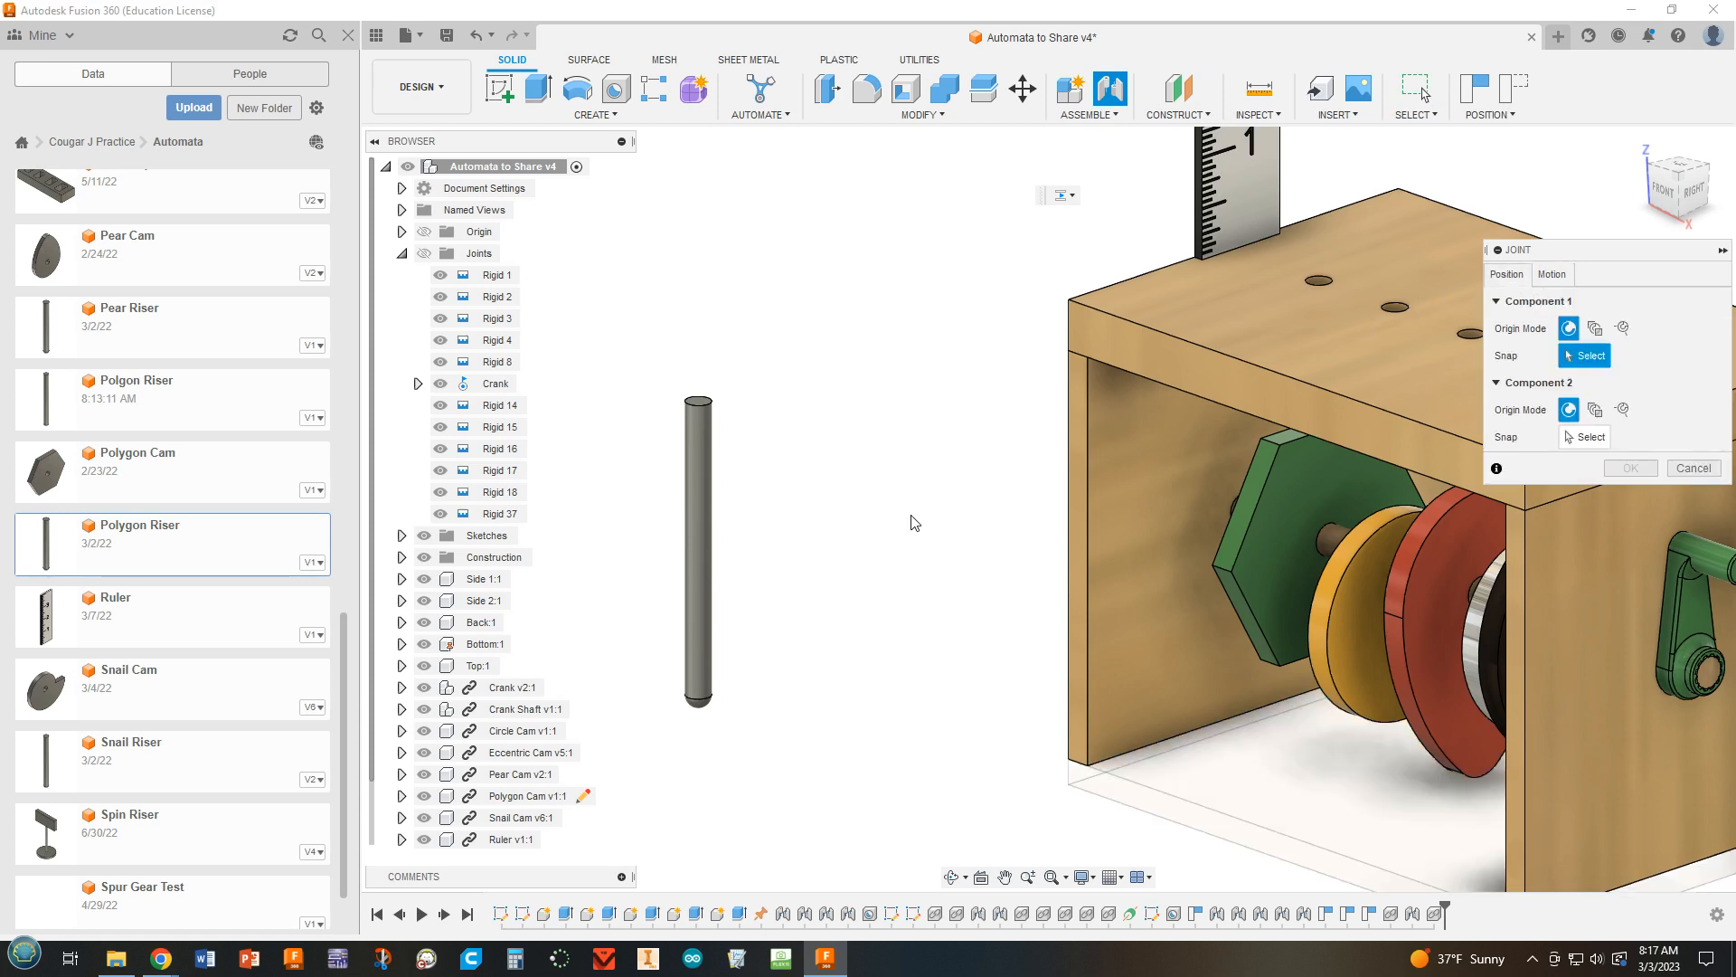
click(702, 567)
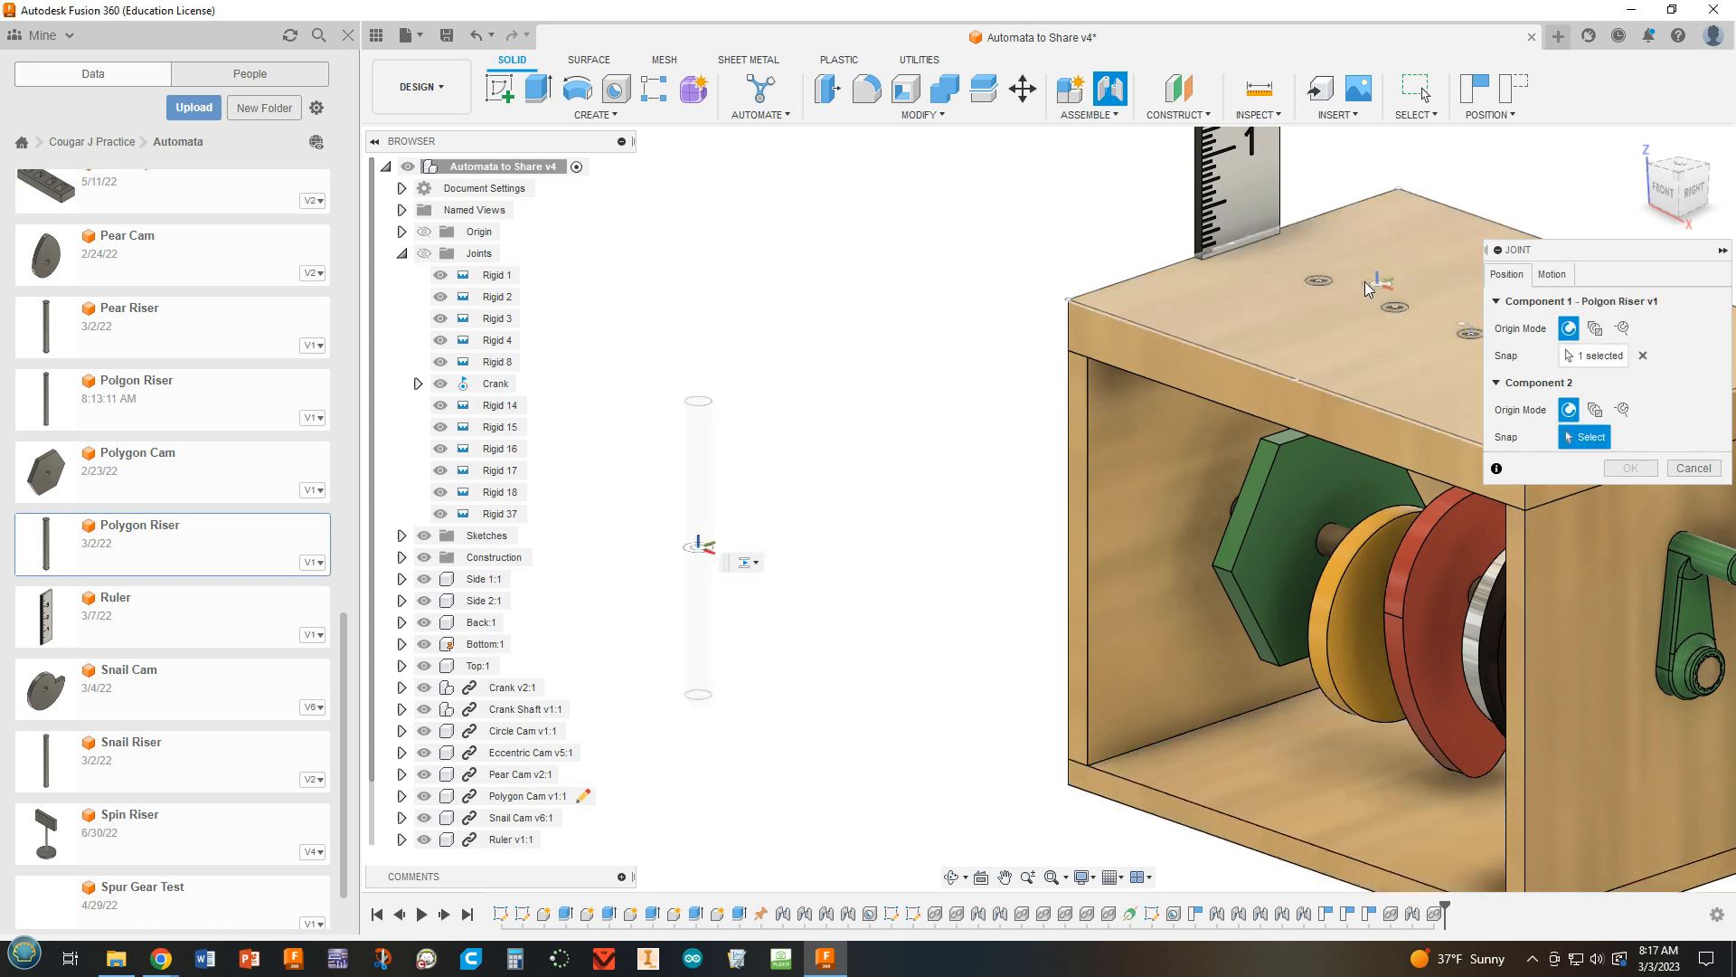
scroll(1326, 283, up, 3)
click(1326, 280)
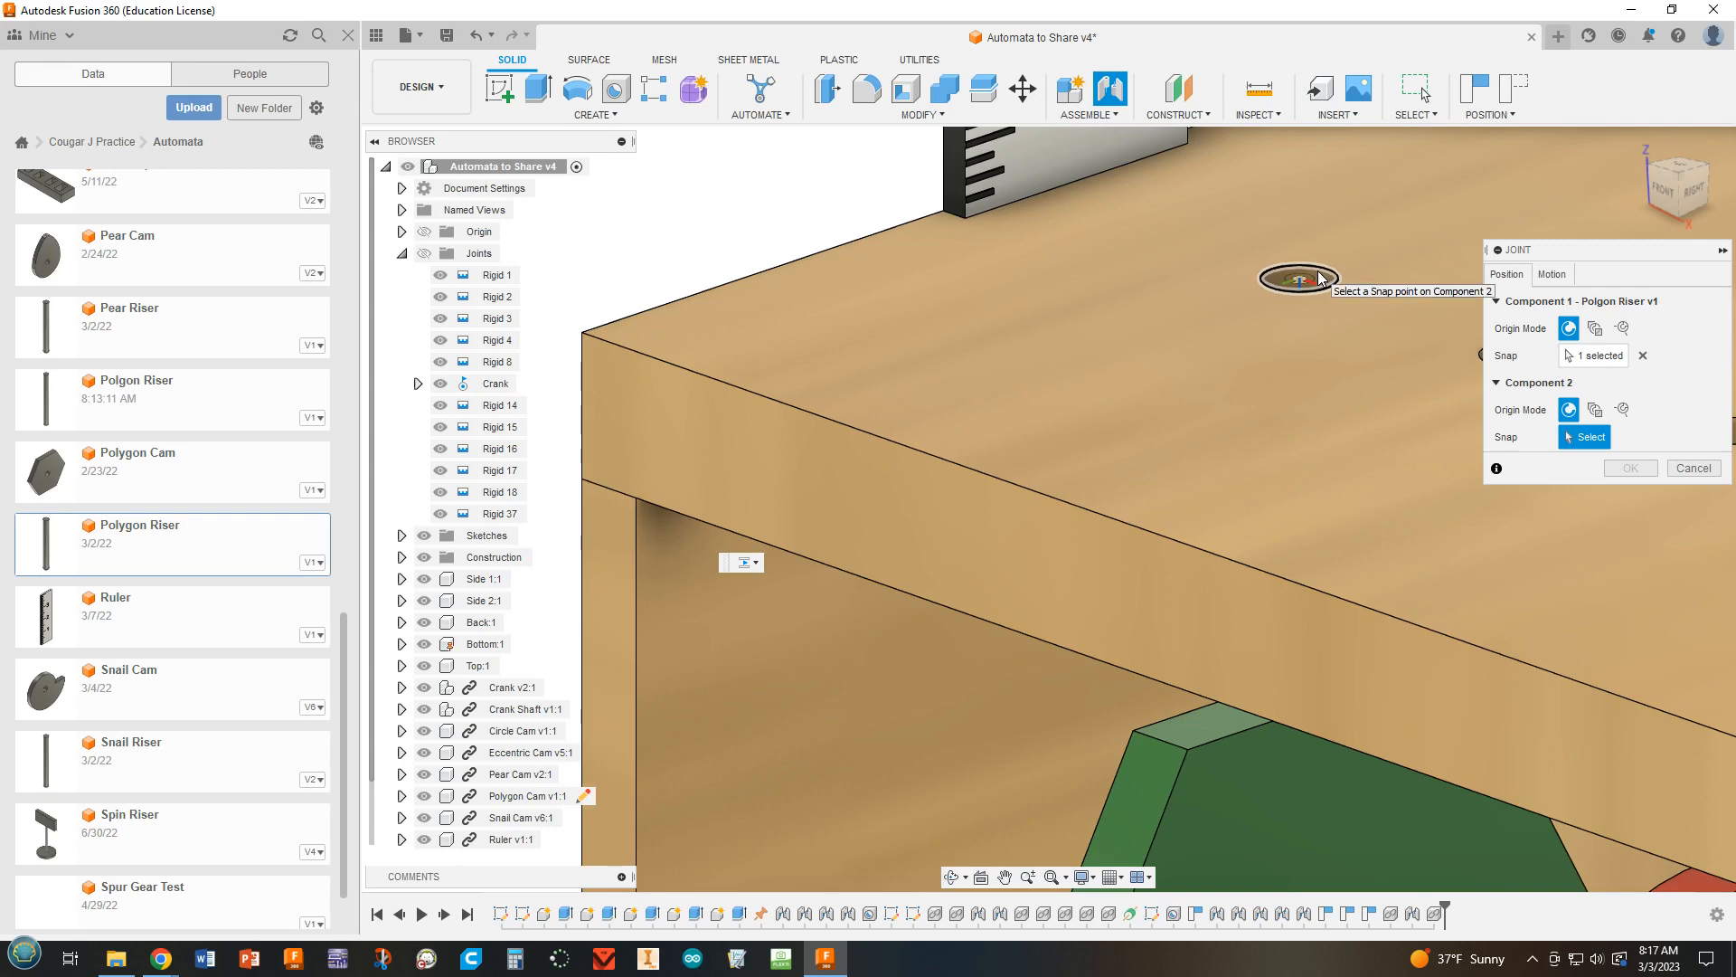
scroll(1325, 289, down, 5)
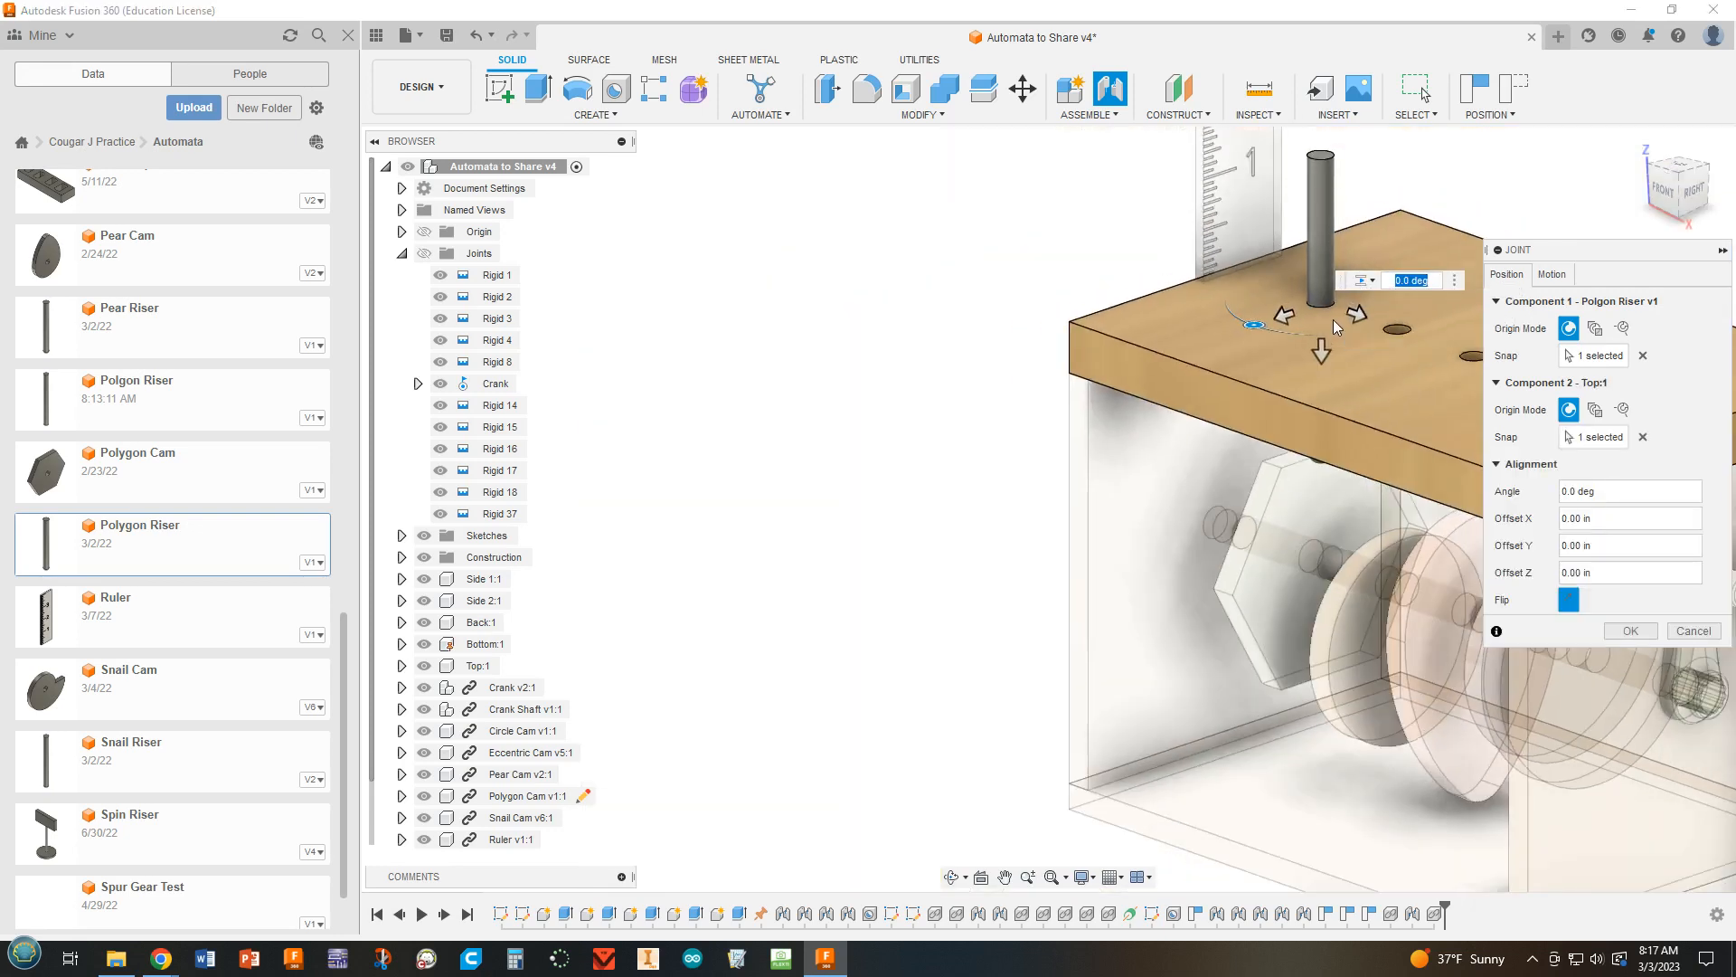
click(1632, 631)
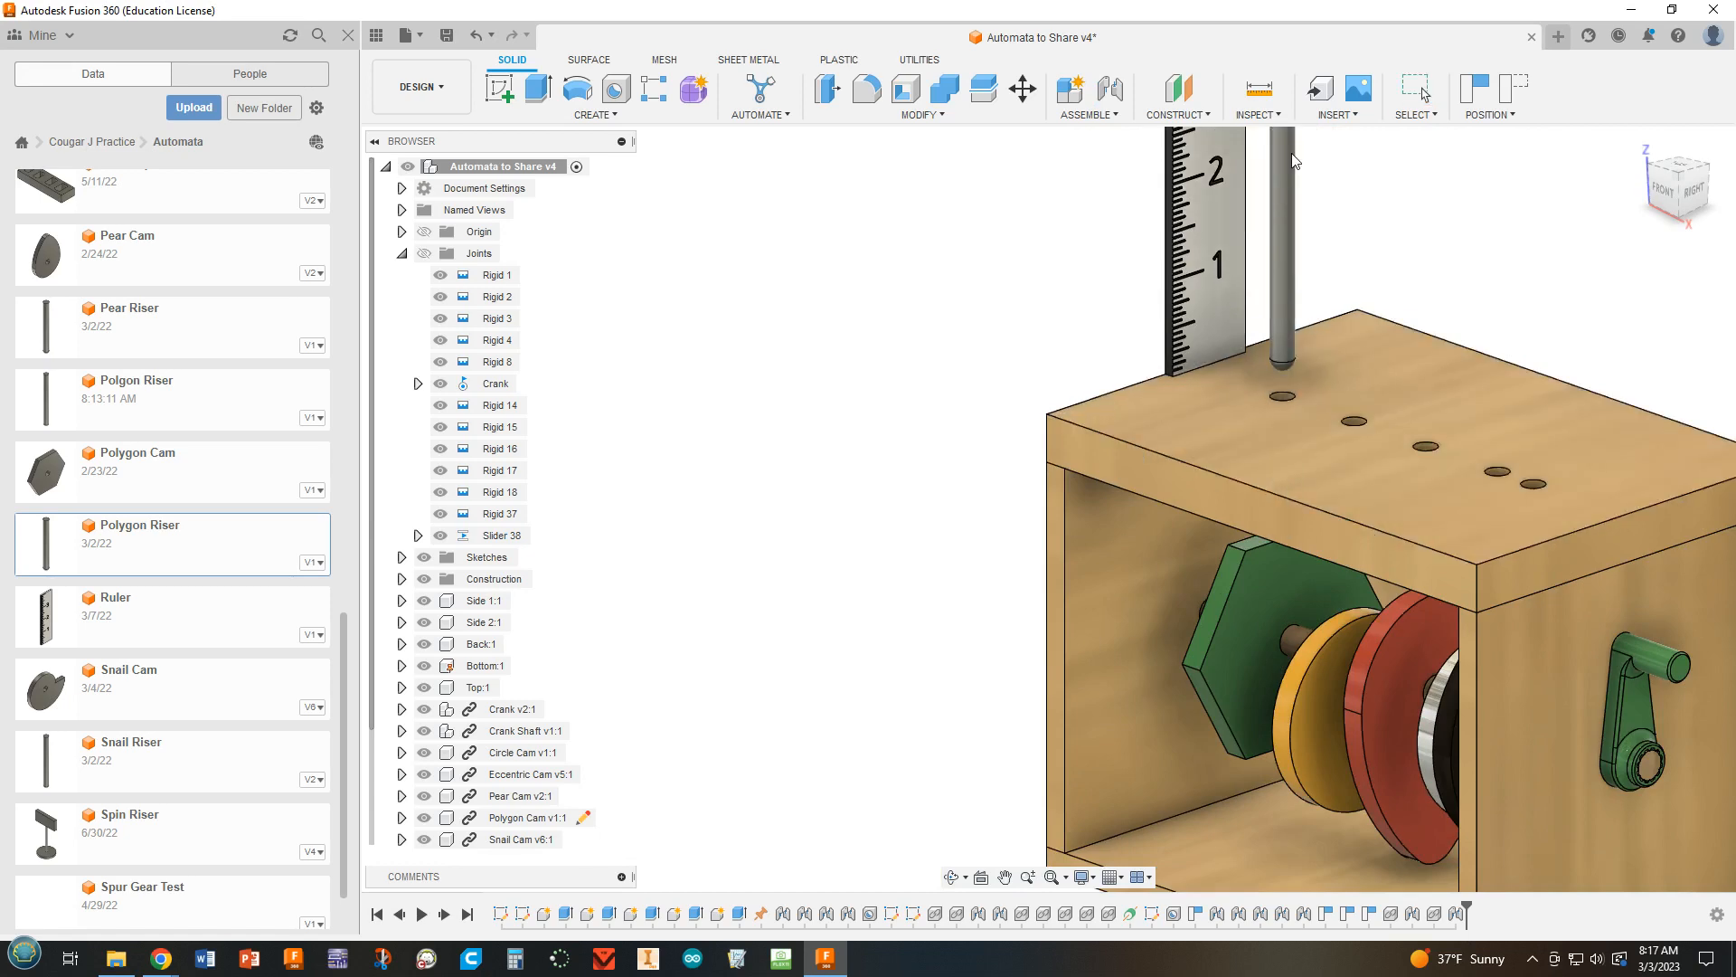
Step: Slide the Polgon Riser down through its hole so its rounded end sits inside the box above the polygon cam
mouse_move(1281, 347)
mouse_down()
mouse_move(1303, 291)
mouse_move(1300, 332)
mouse_up()
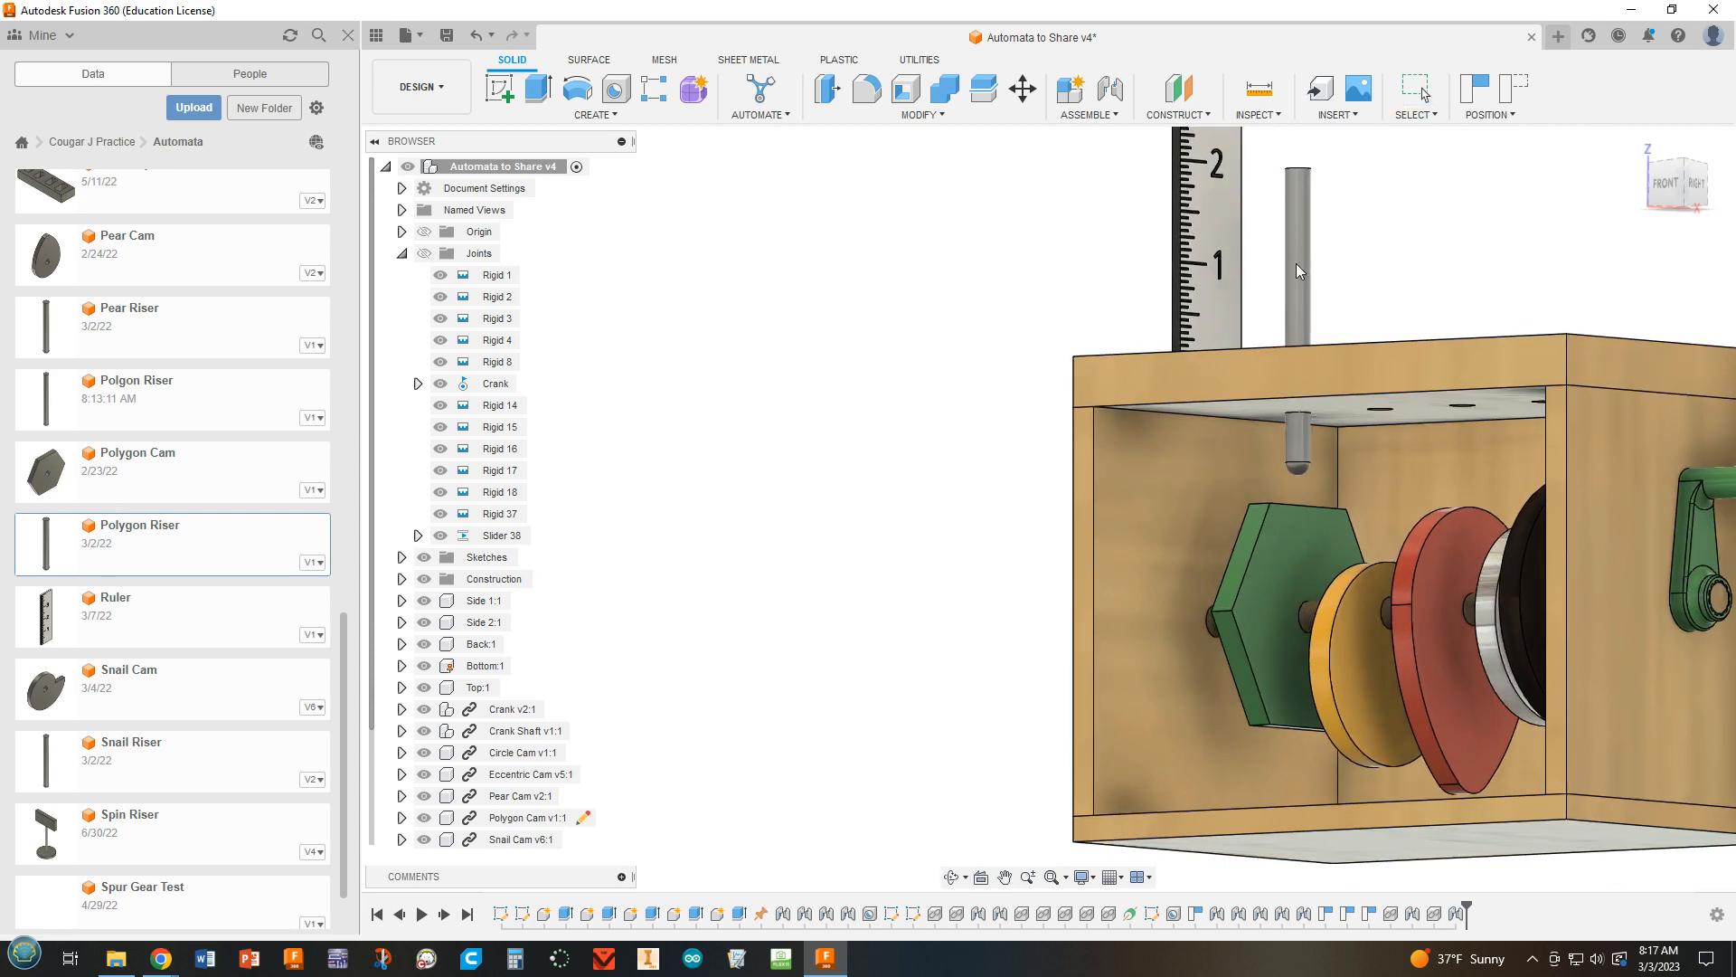
shift+middle_drag(1403, 347, 1412, 338)
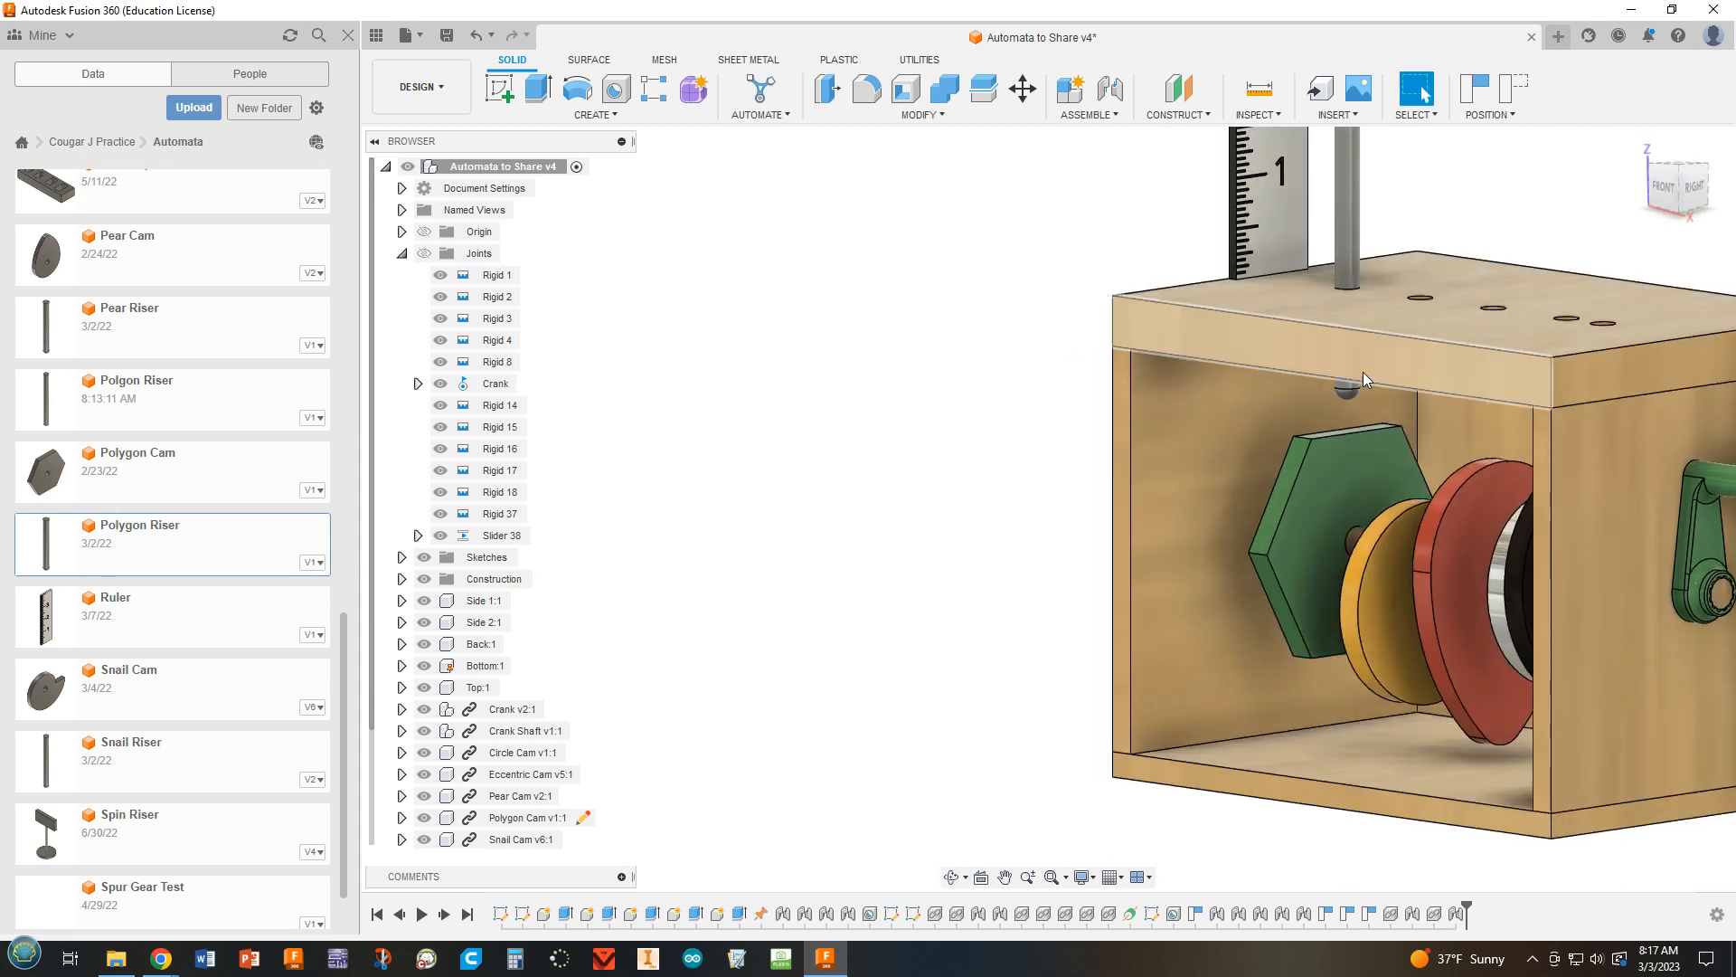
scroll(1347, 389, up, 3)
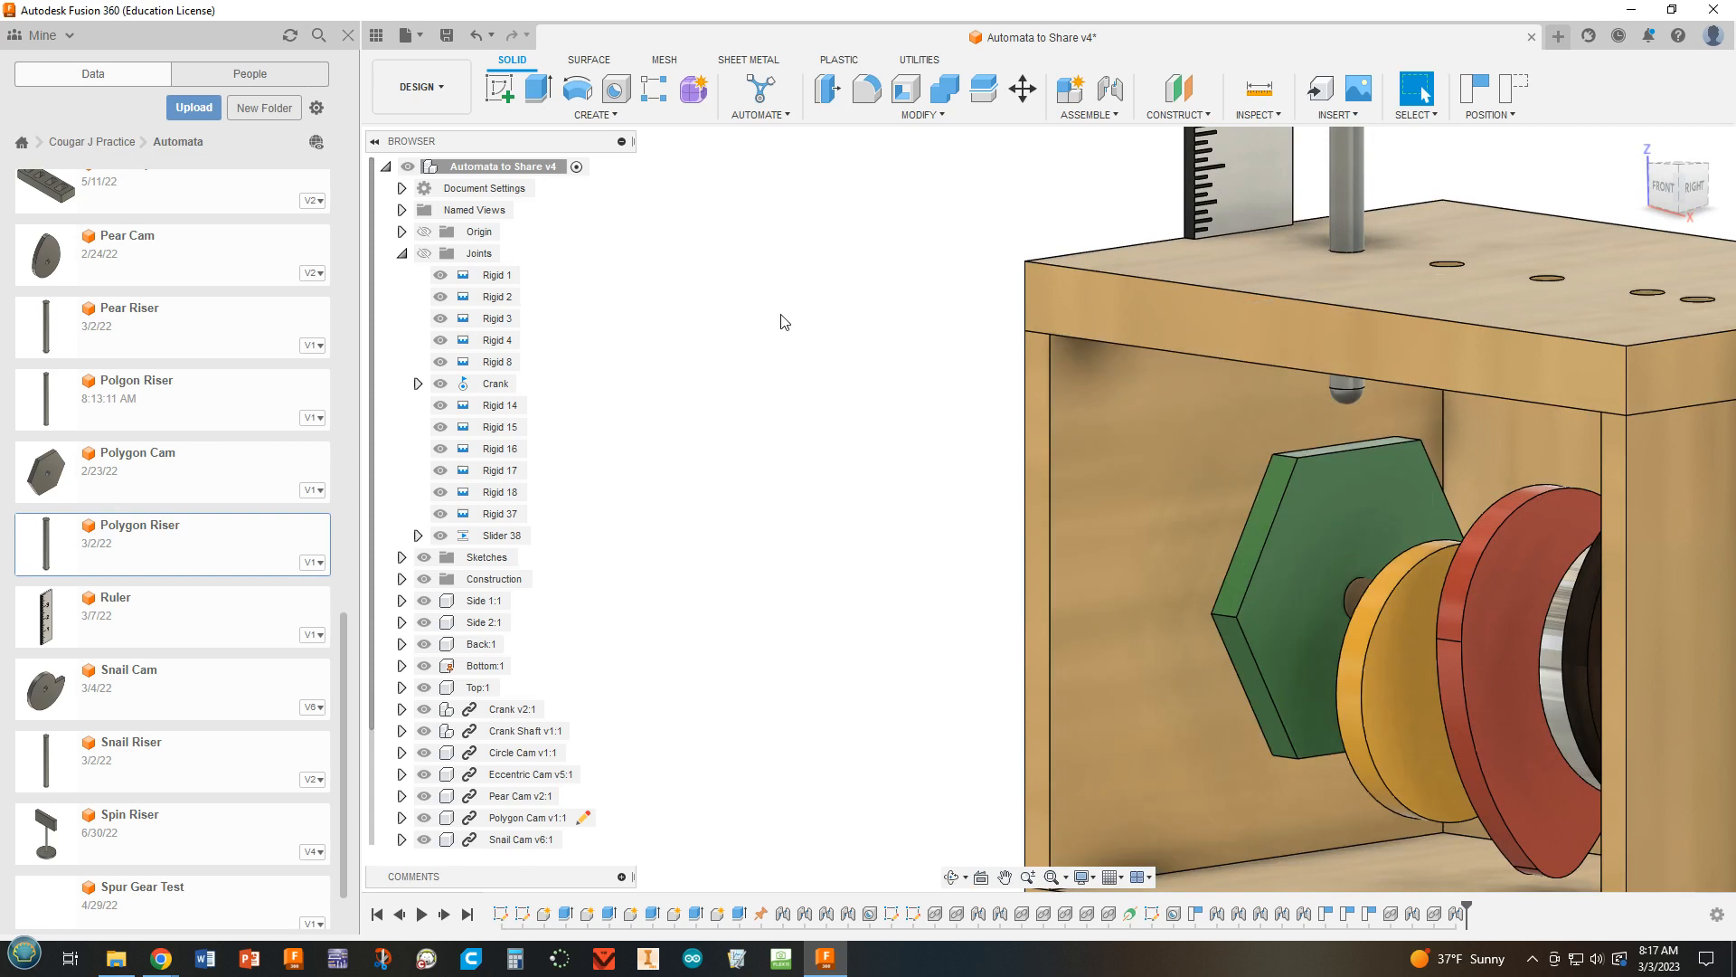
Step: Add a Tangent Relationship between the Polgon Riser's rounded end and the upper flat face of the green polygon cam
click(1111, 121)
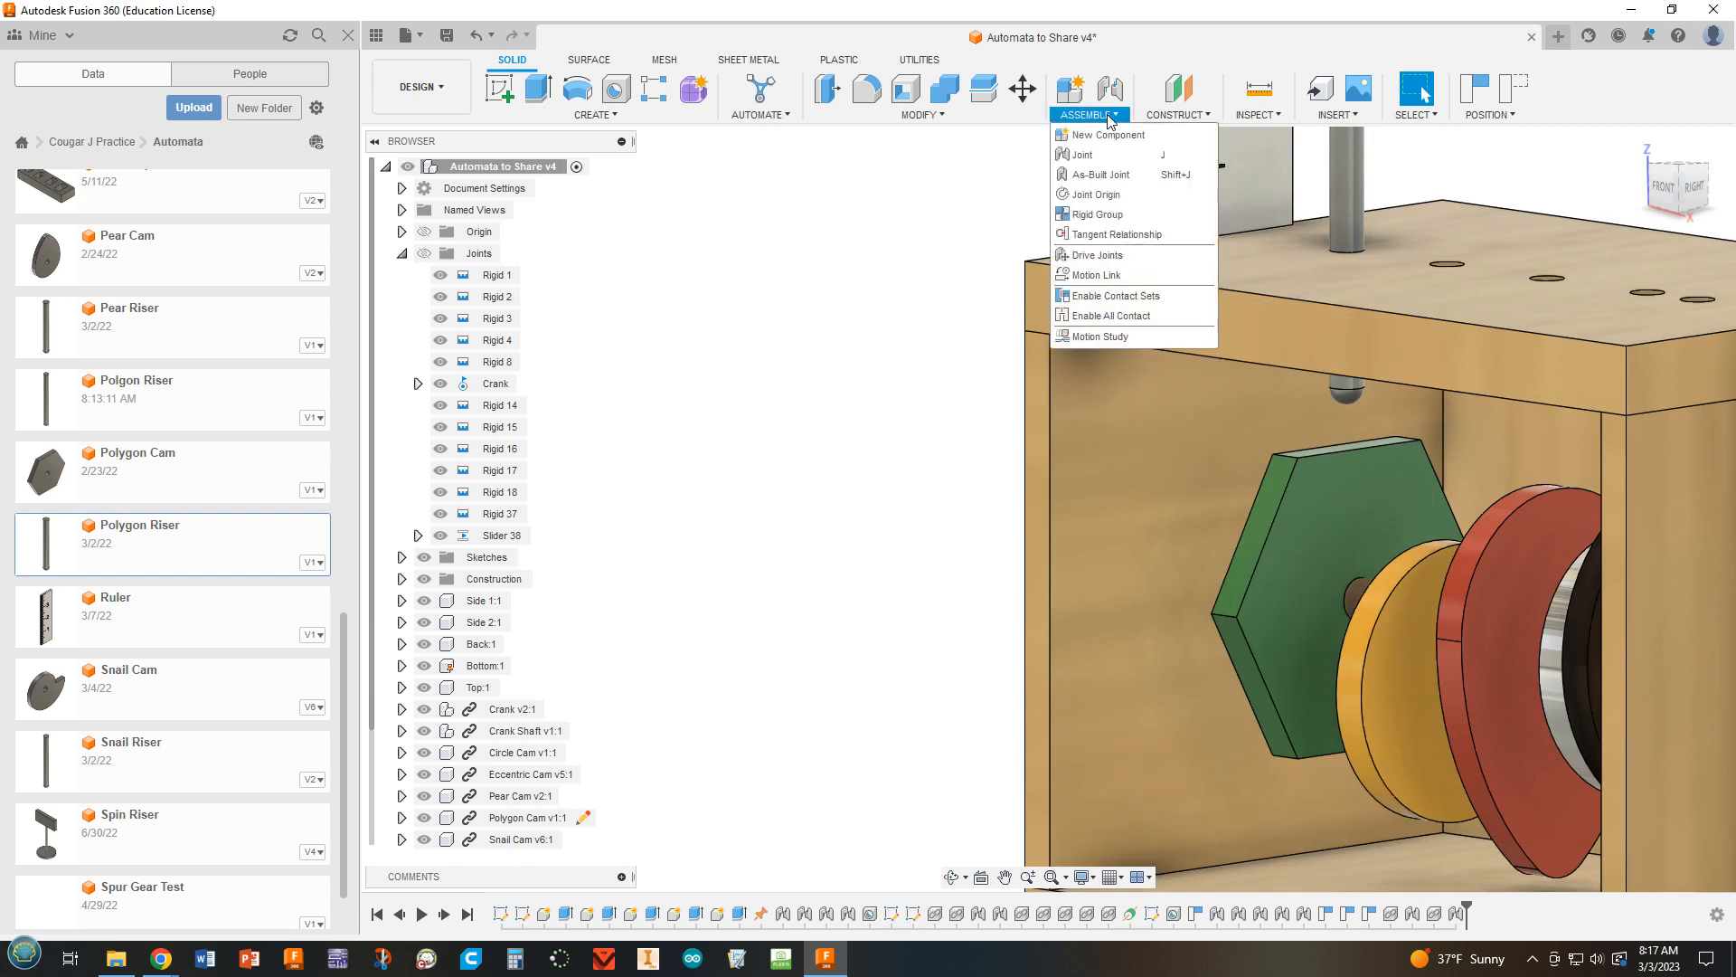
click(1096, 237)
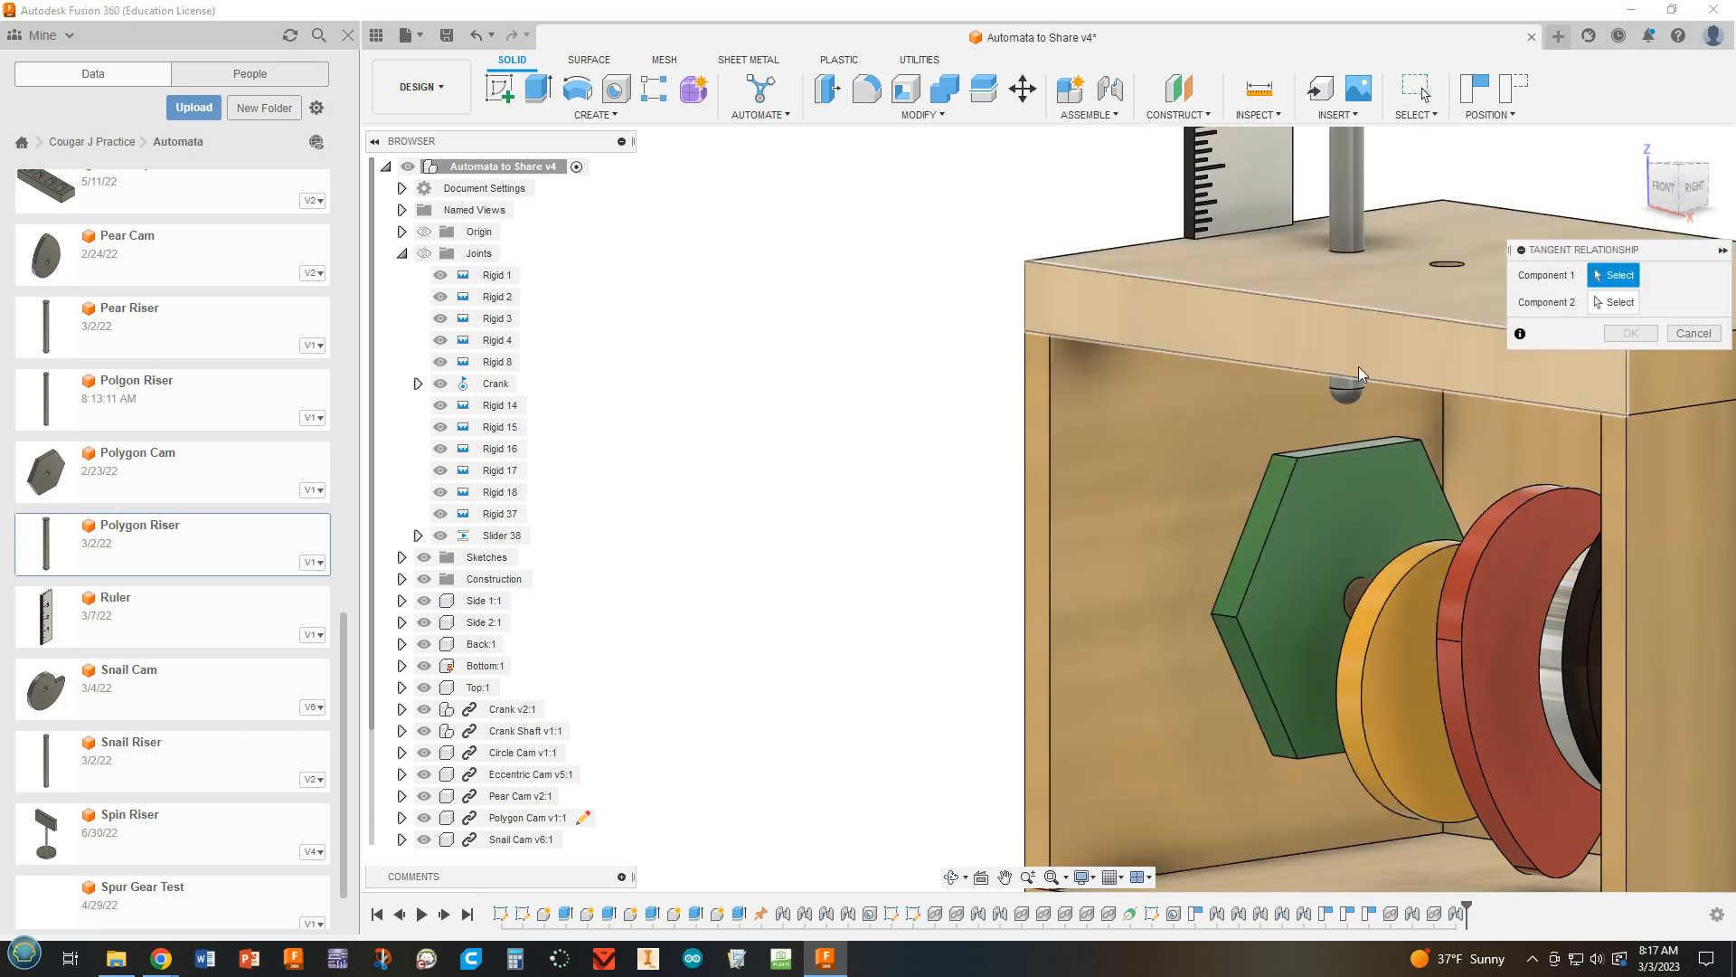
click(1348, 396)
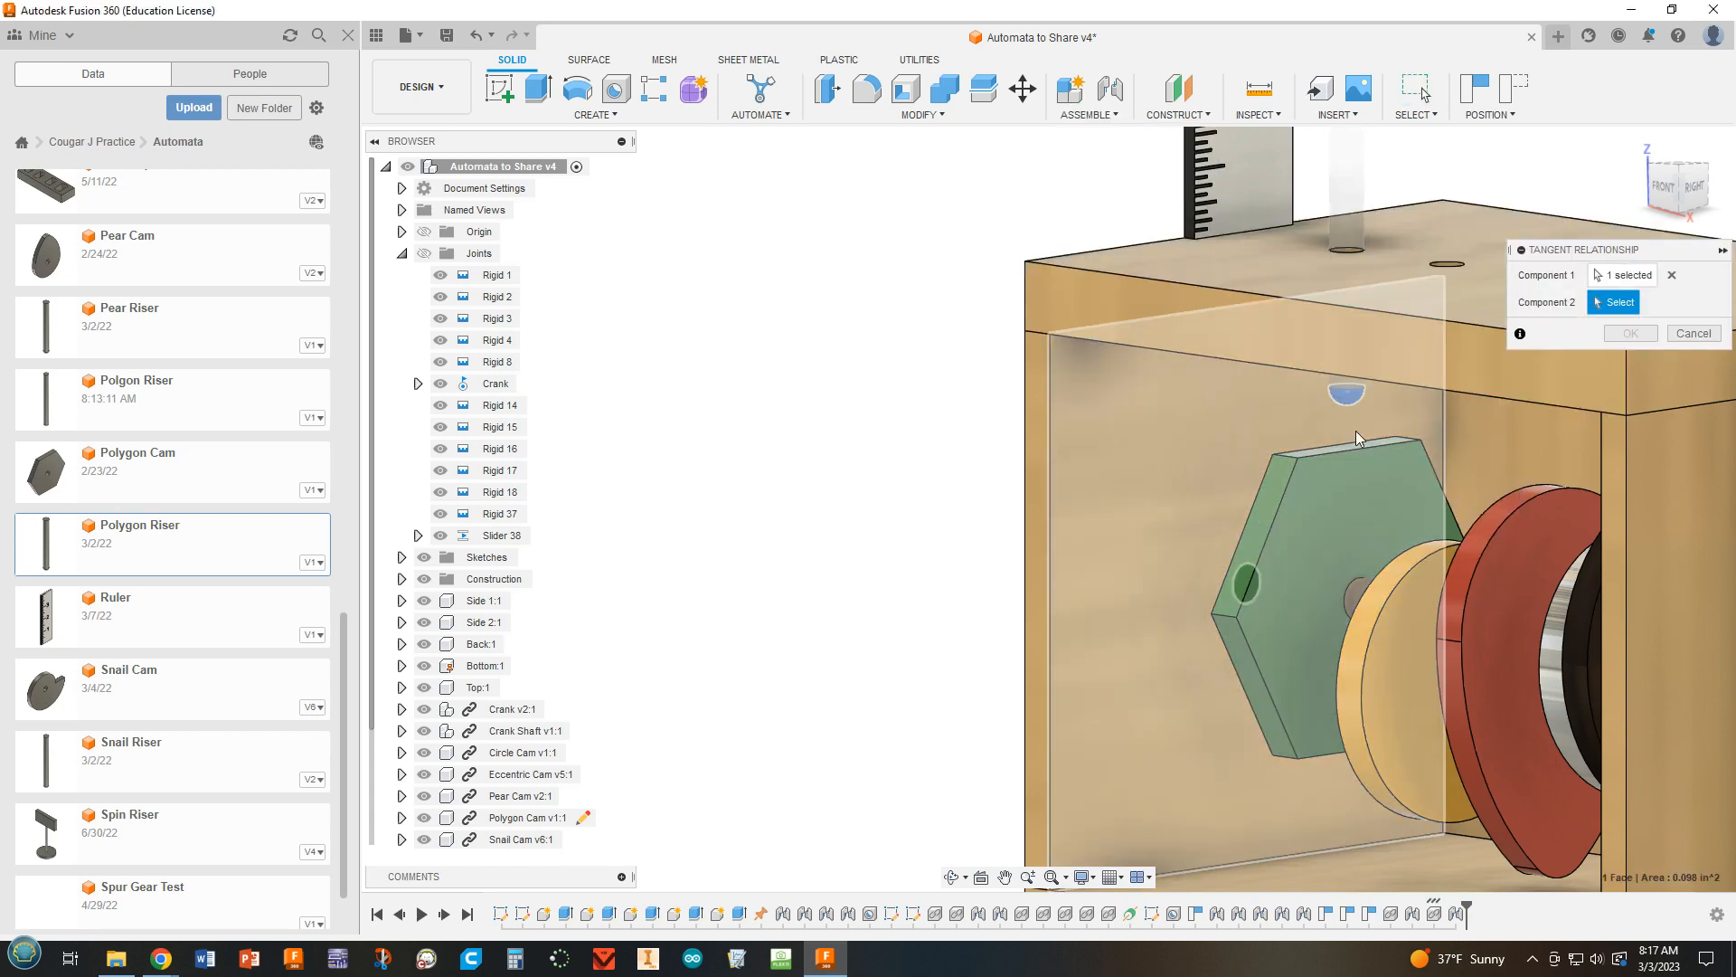
click(1357, 448)
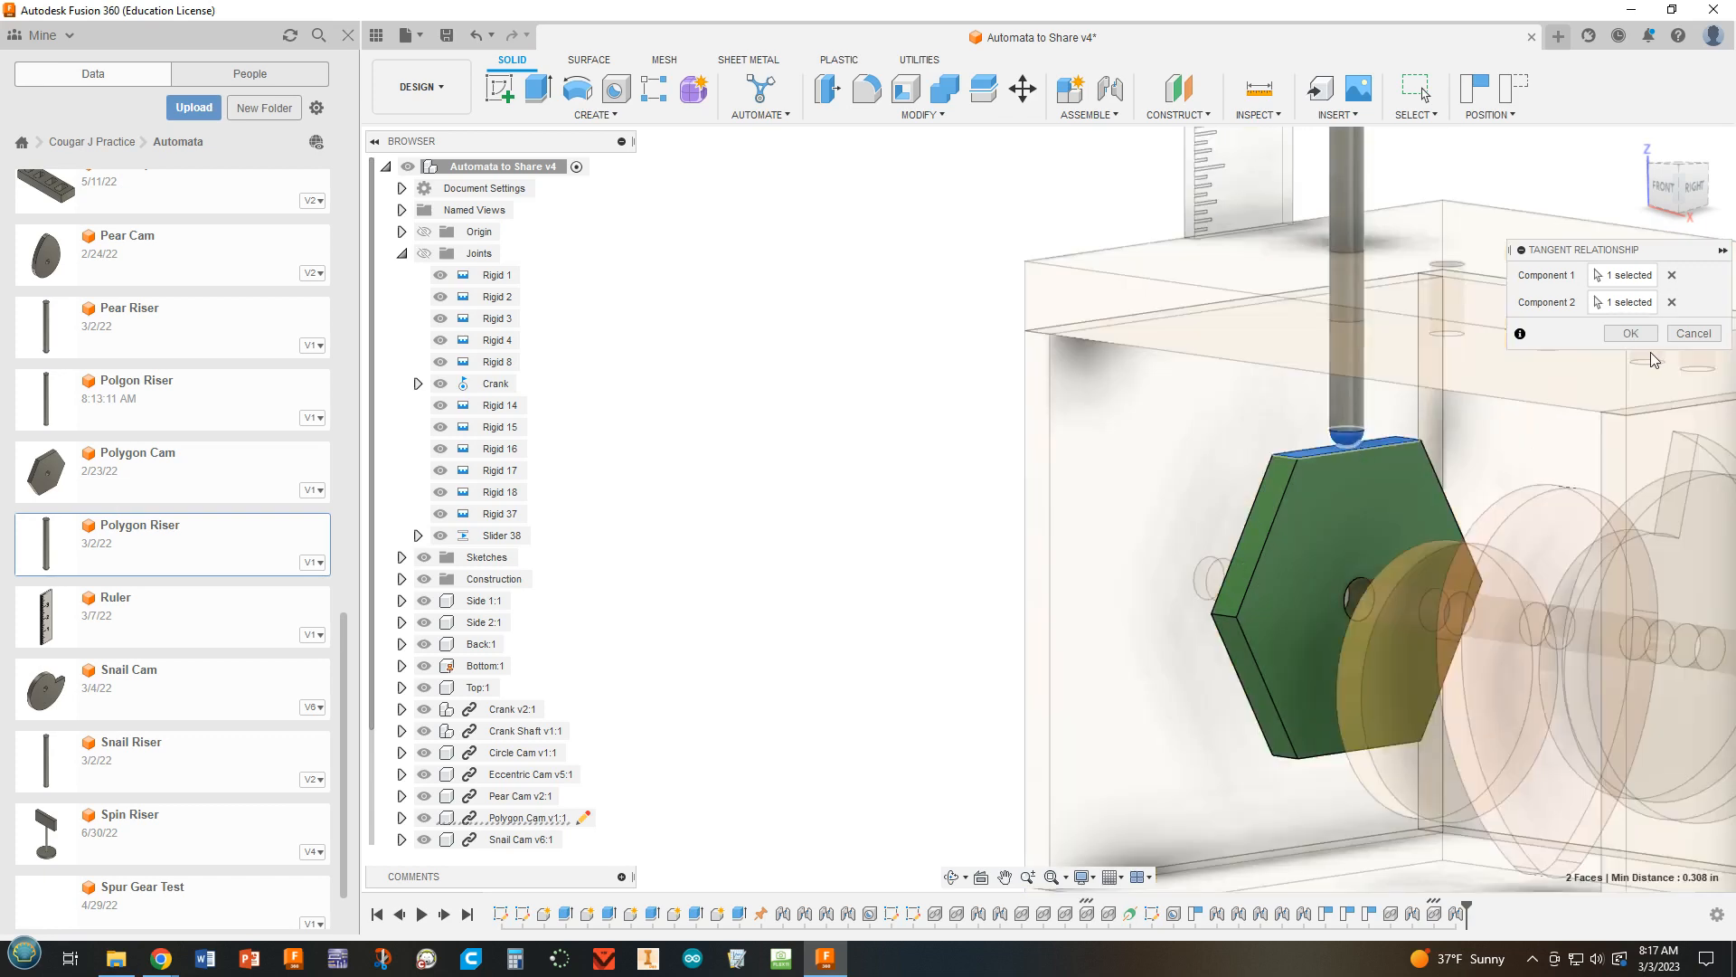
click(1631, 332)
Step: Turn the crank to test how the riser follows the polygon cam's edge
scroll(1338, 466, down, 5)
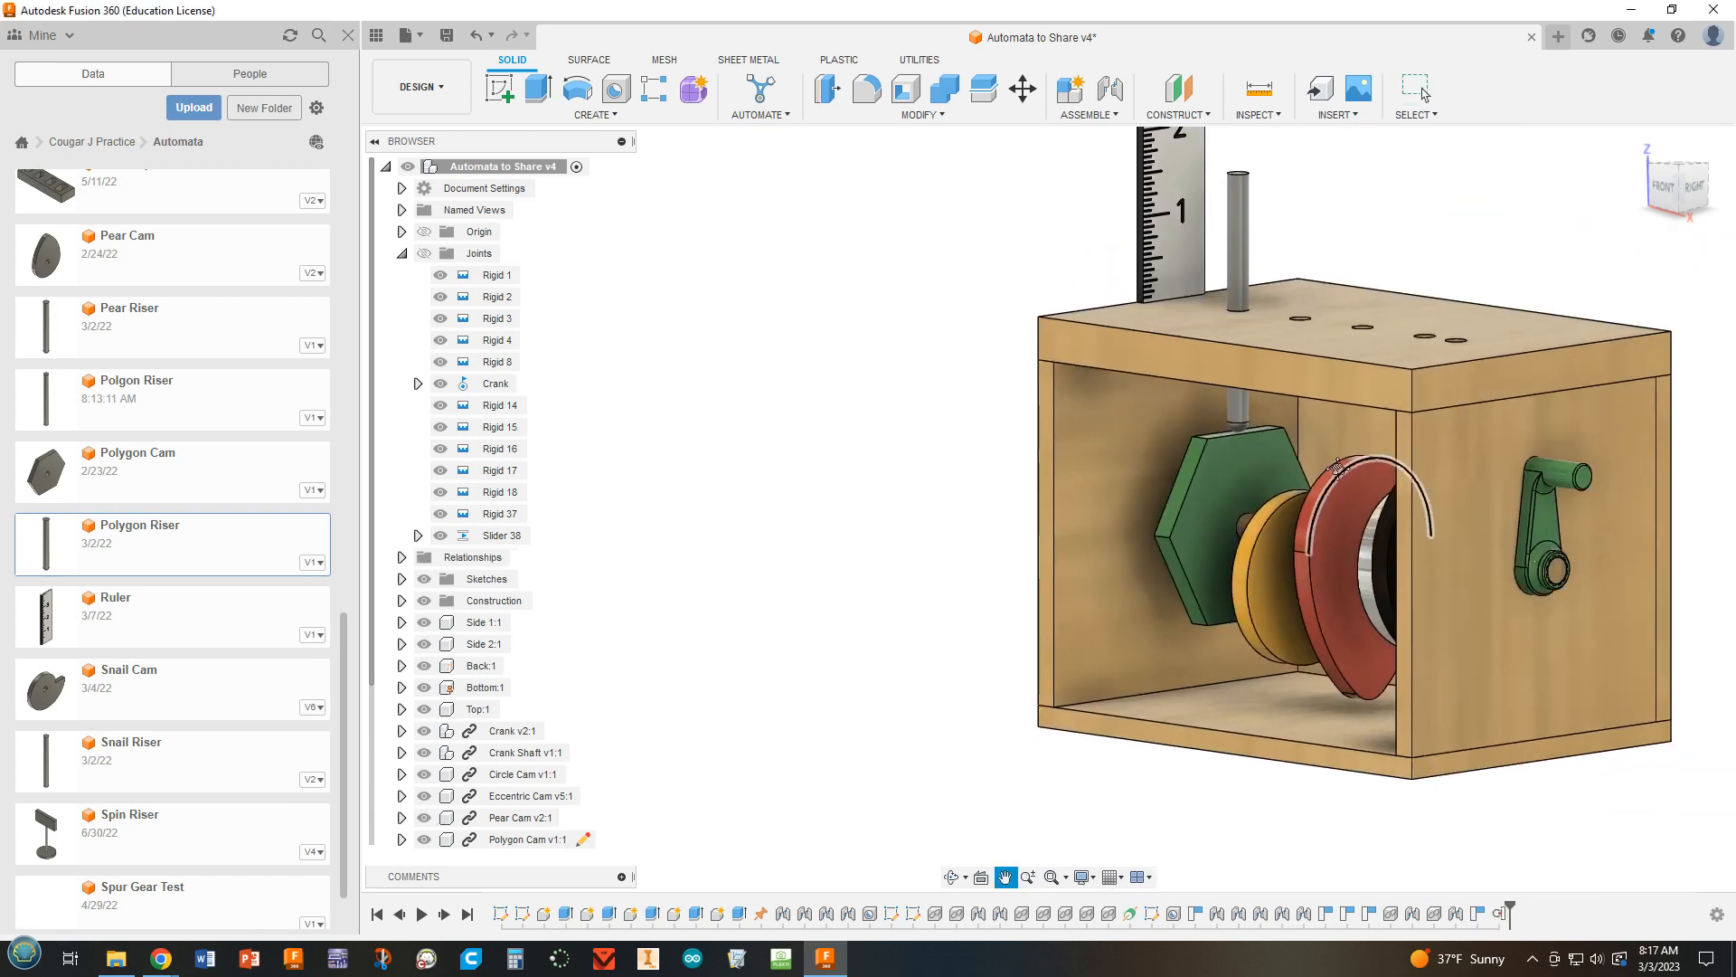
drag(1542, 506, 1525, 459)
scroll(1356, 307, up, 2)
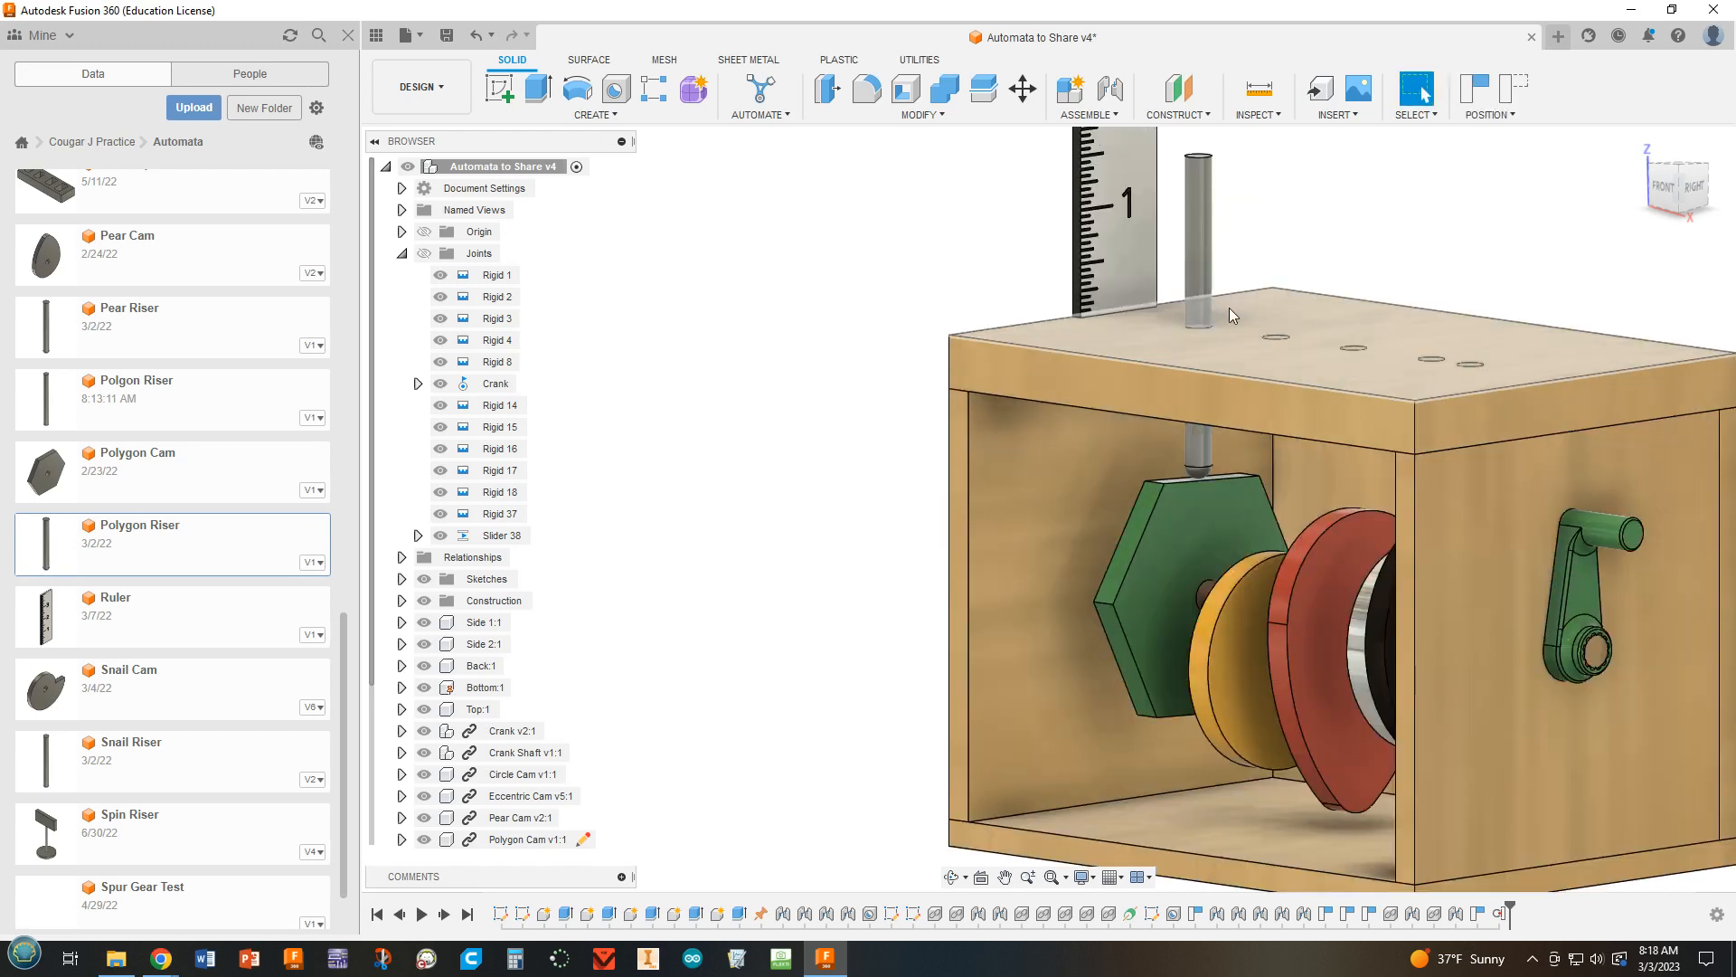
right_click(1200, 259)
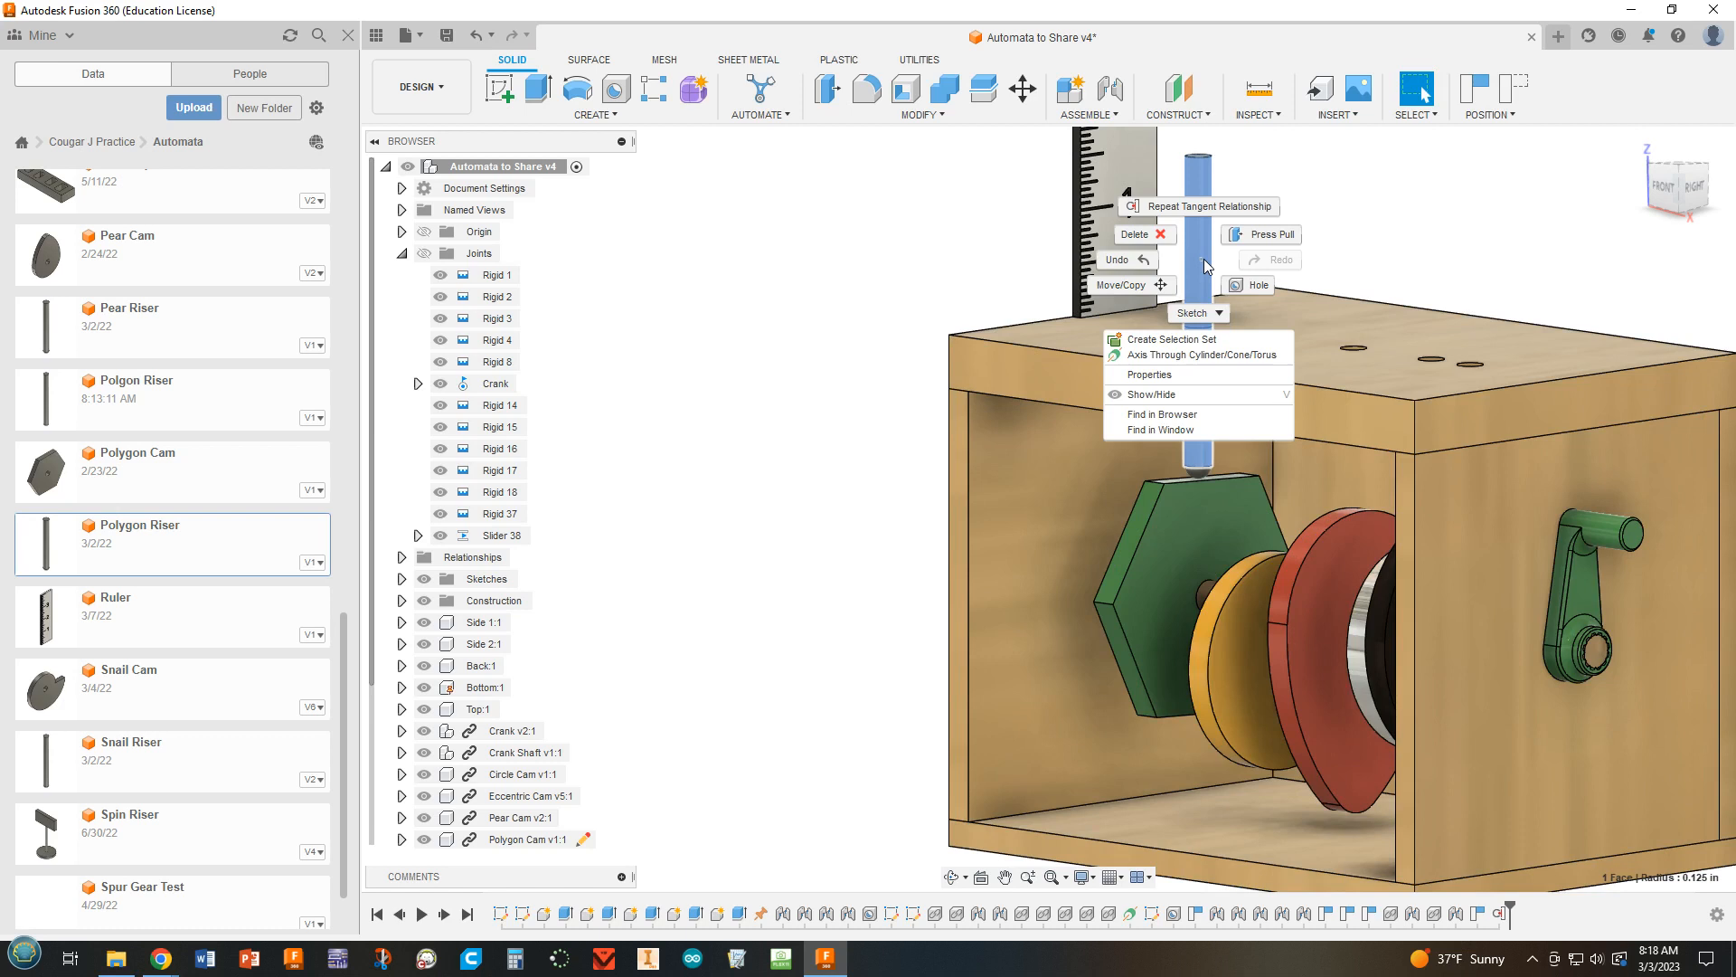
click(1365, 190)
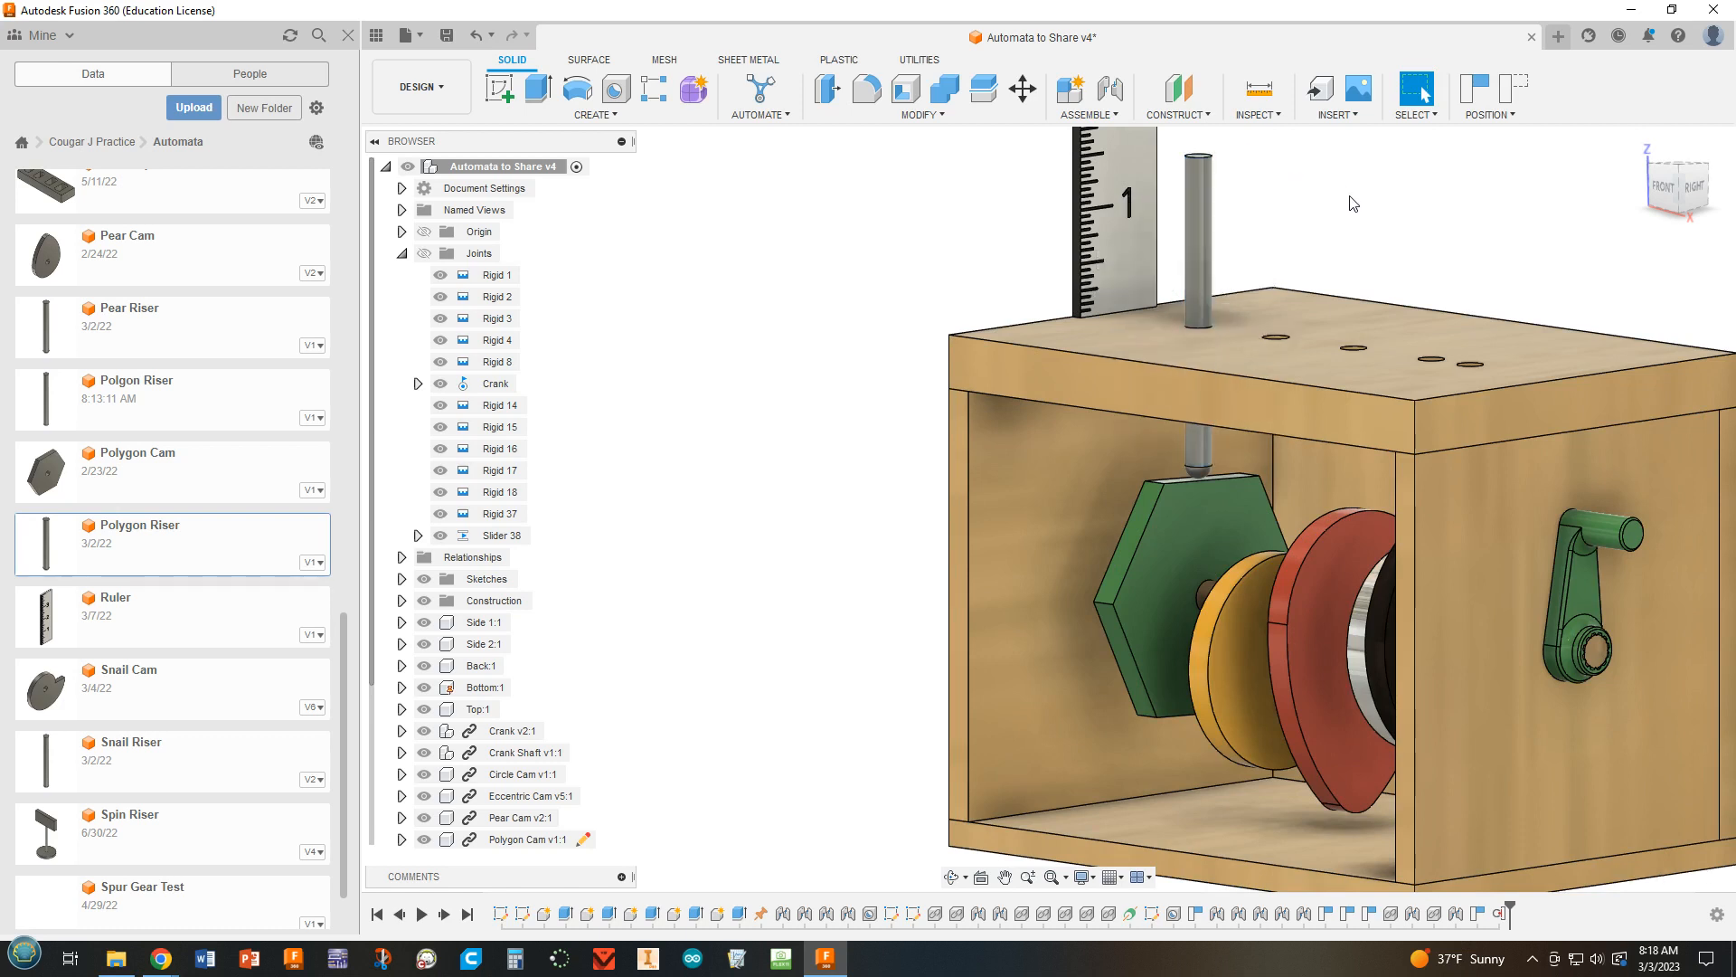
right_click(1200, 275)
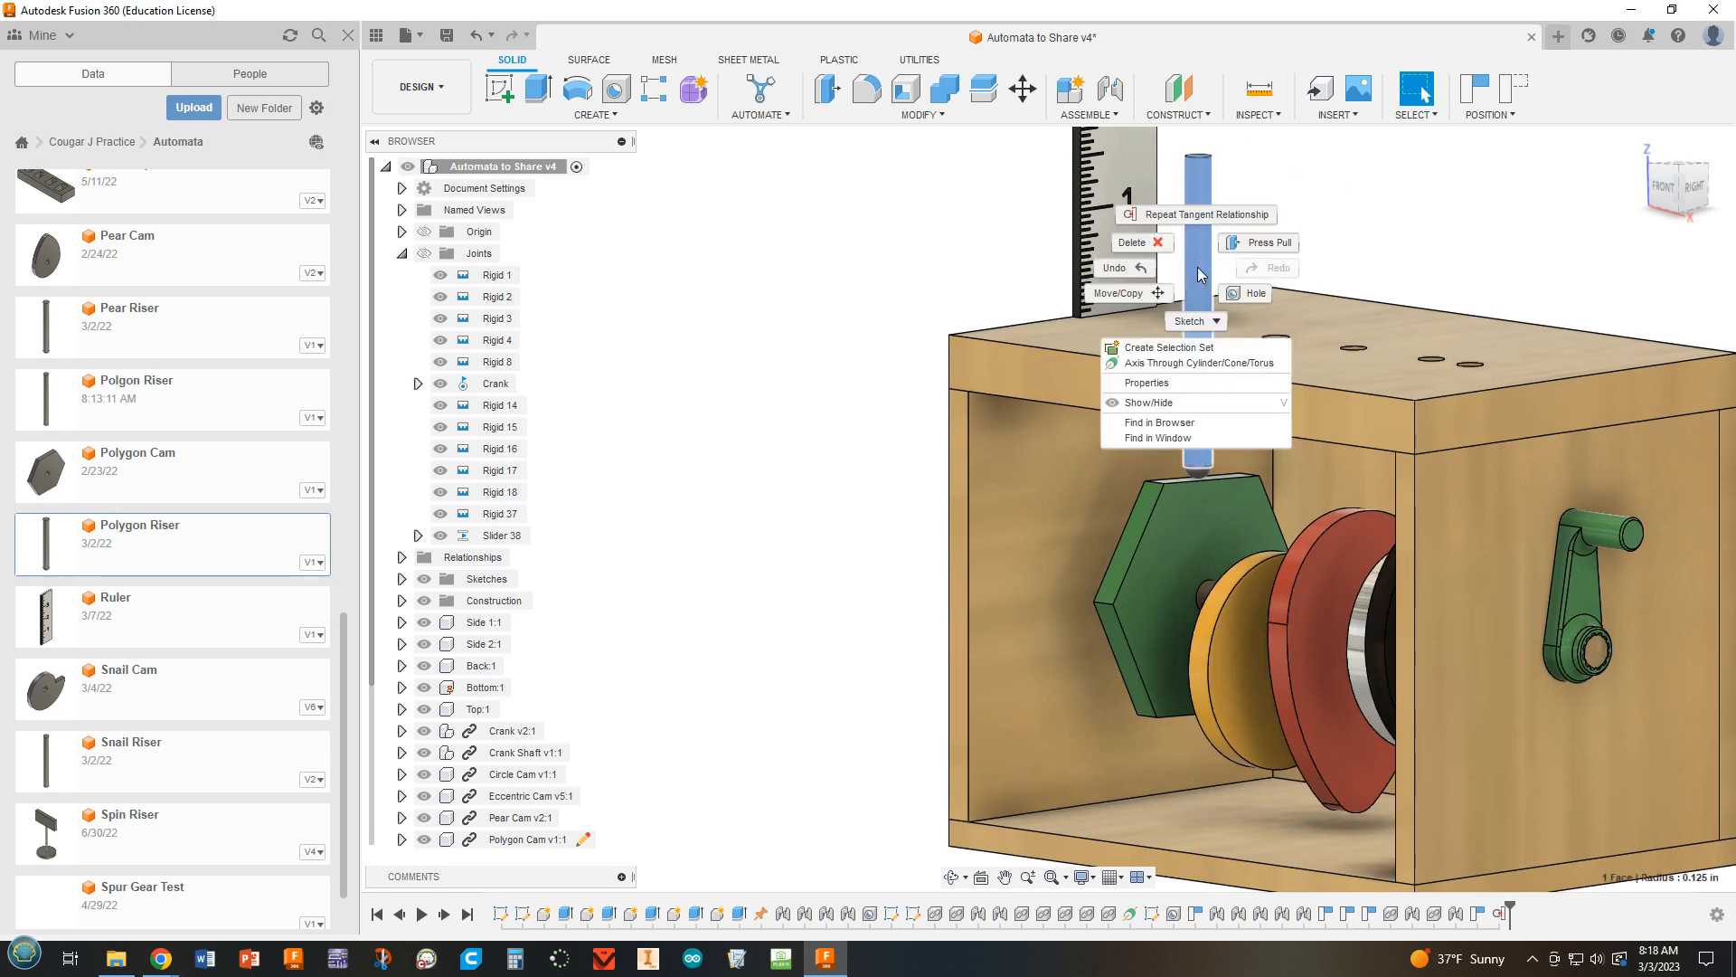
click(1350, 226)
click(1351, 225)
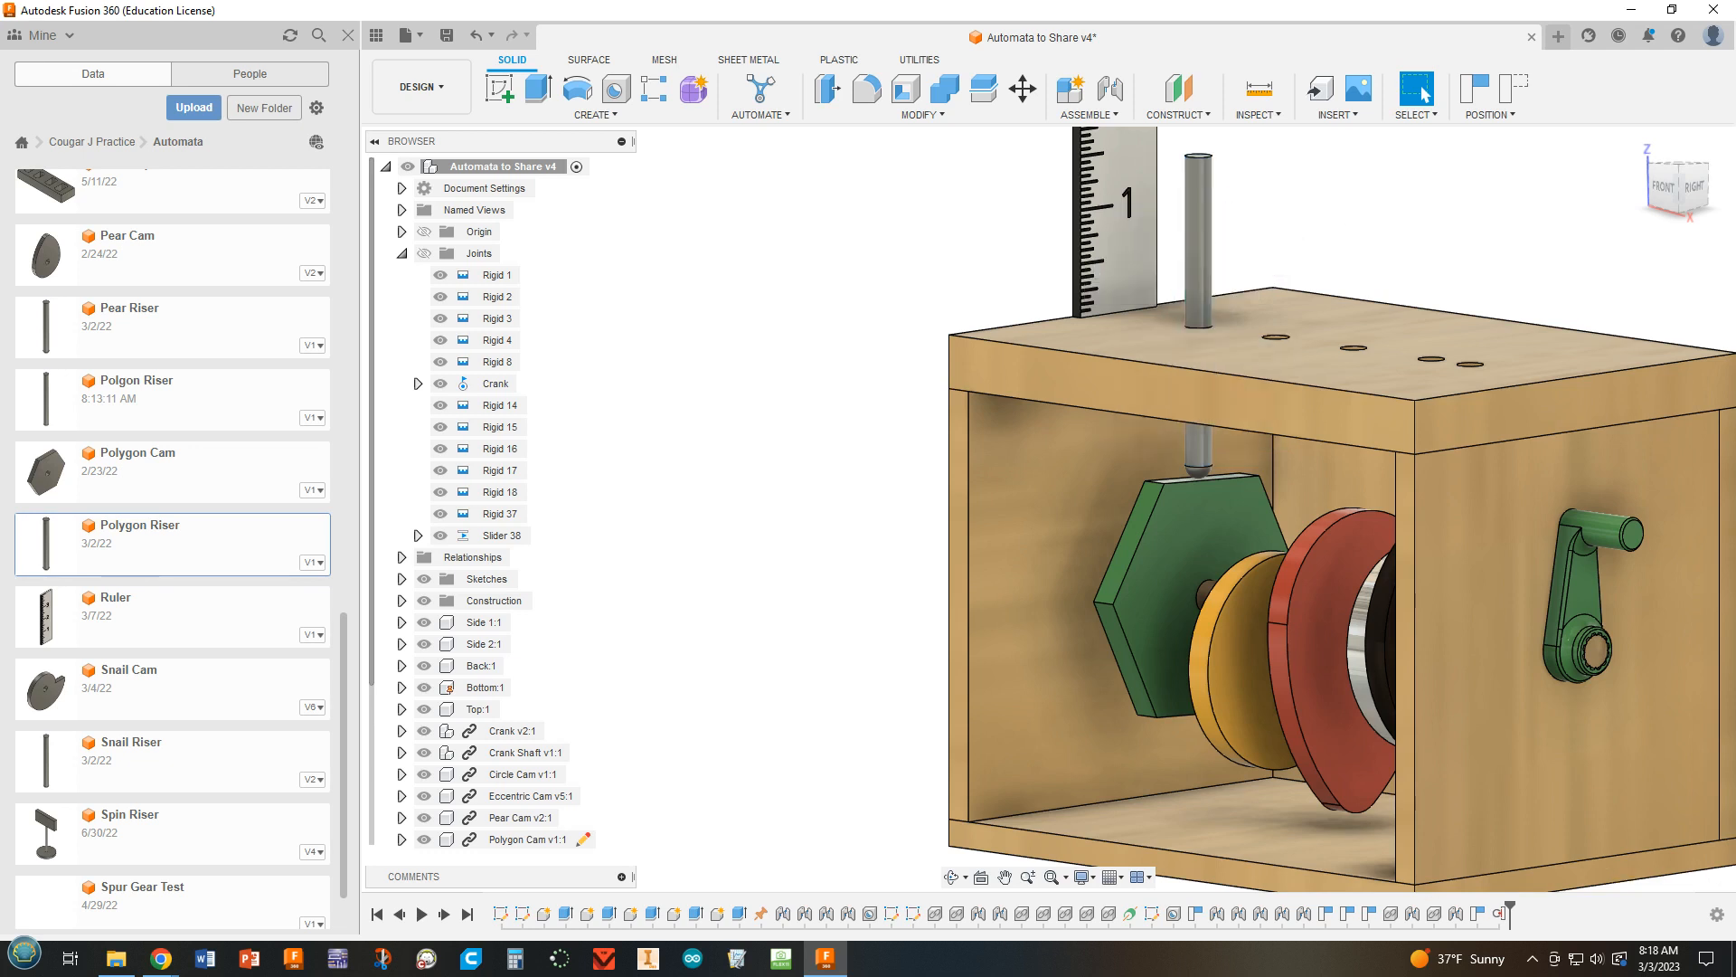
scroll(1166, 494, down, 2)
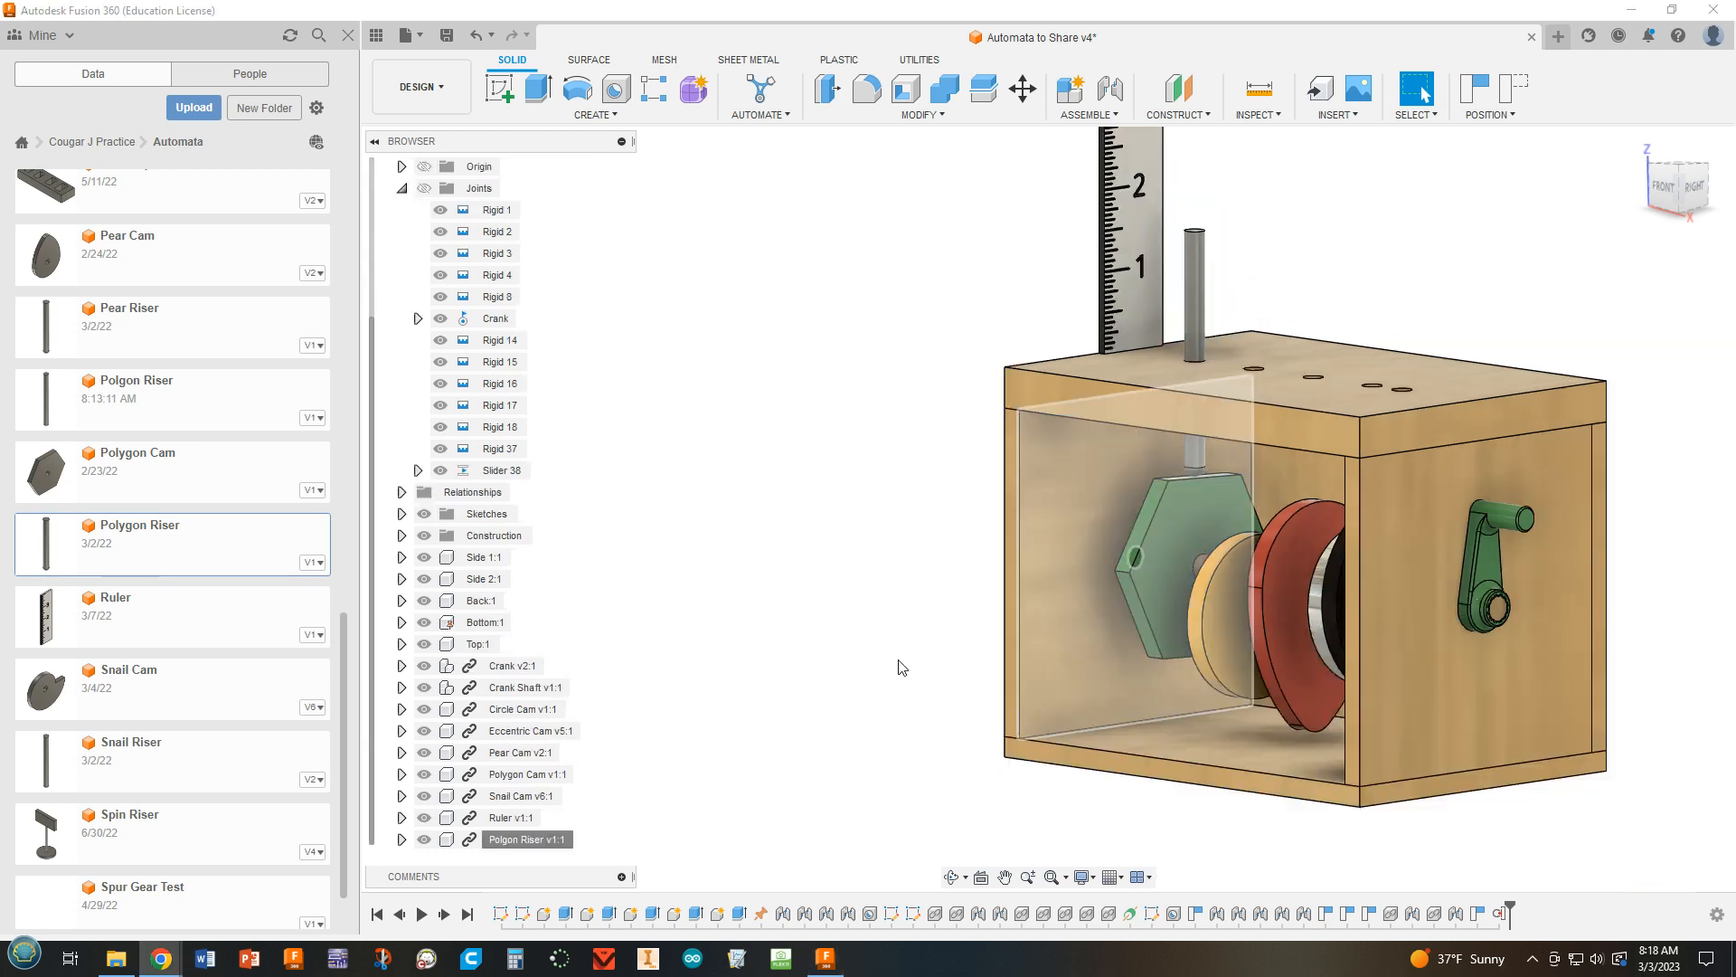
click(402, 188)
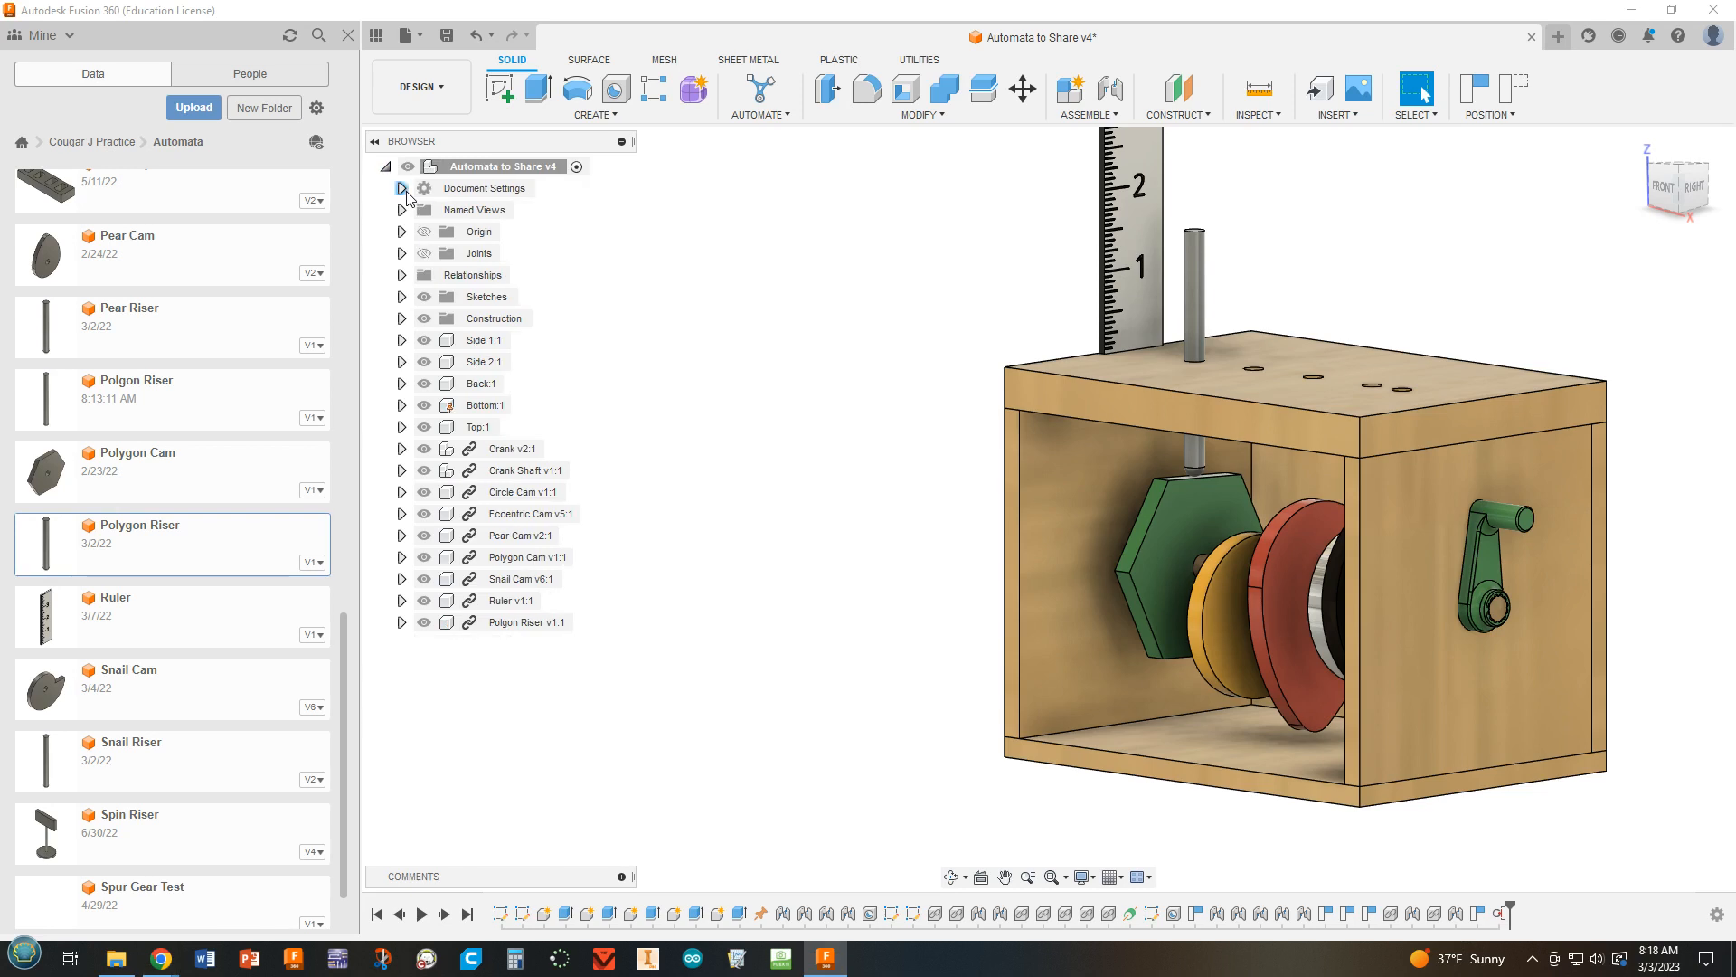
click(401, 253)
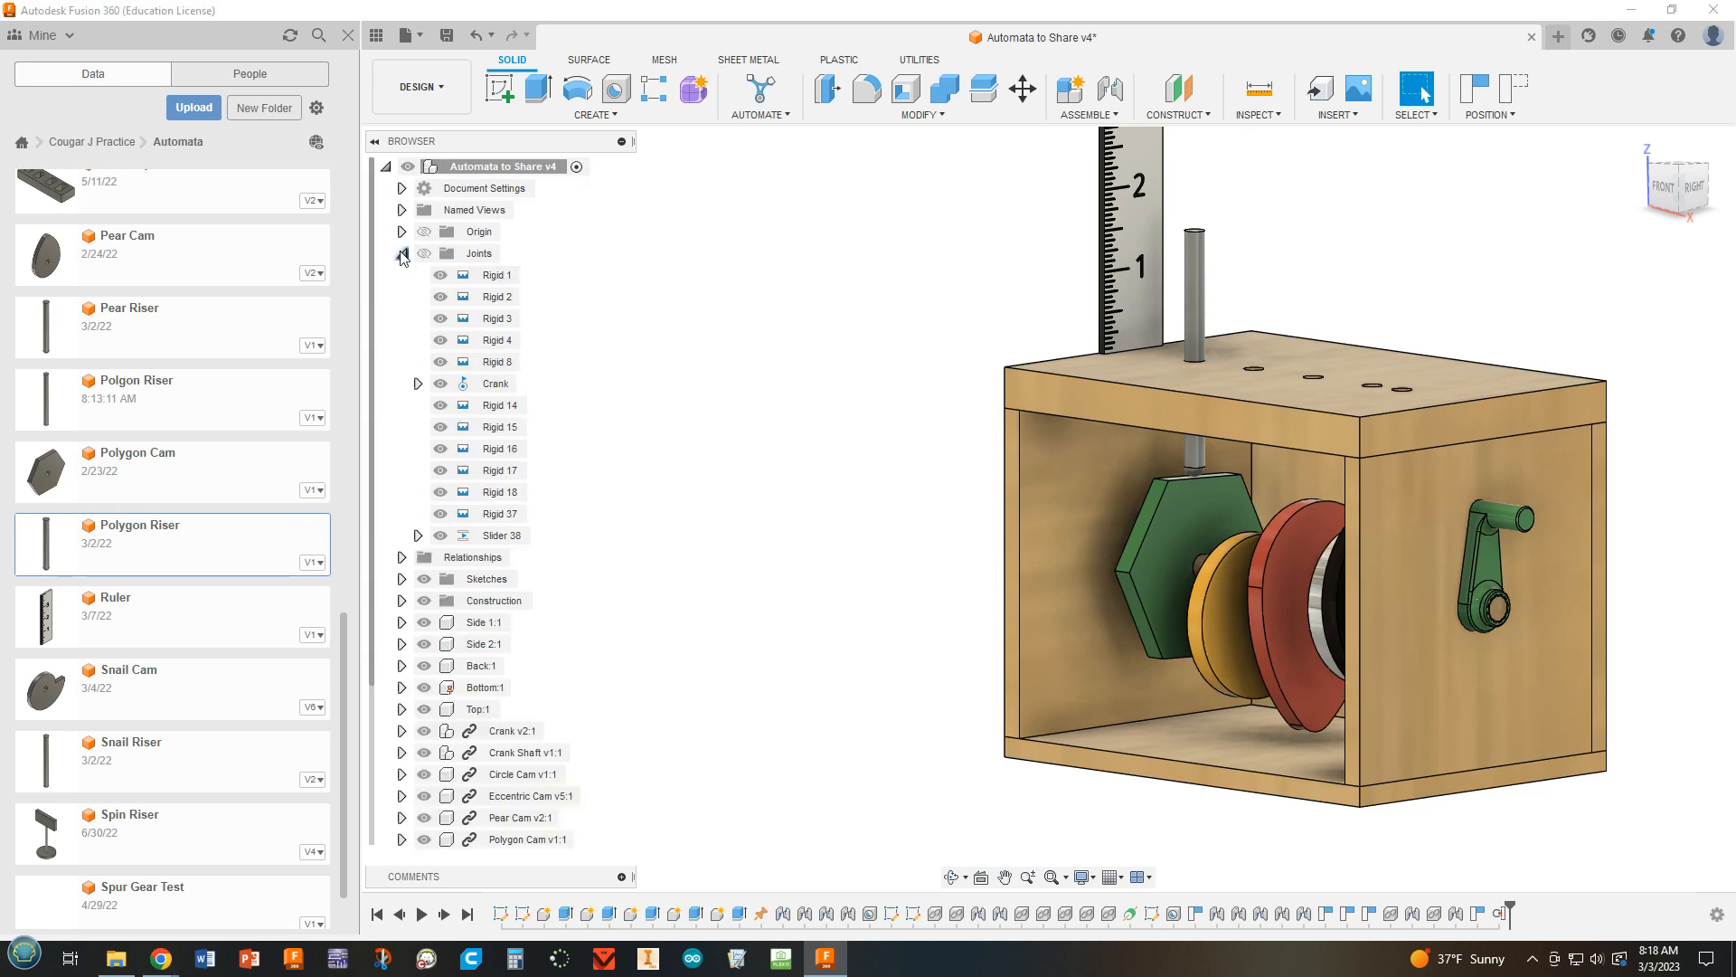
click(493, 385)
click(491, 386)
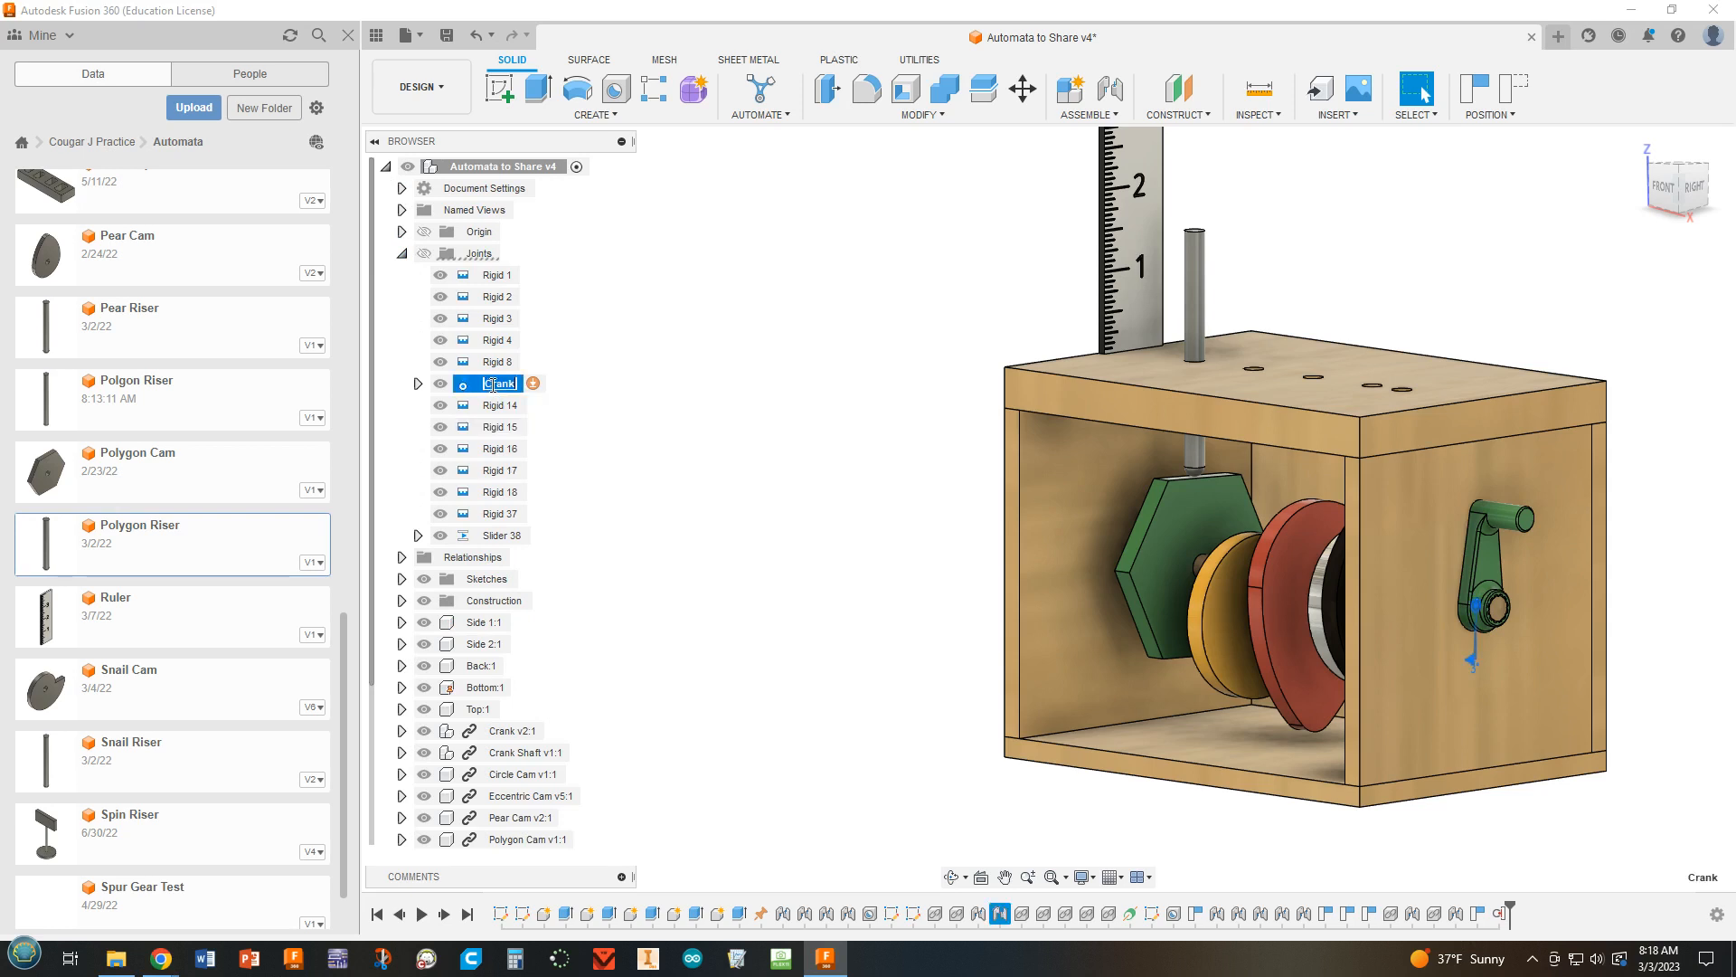
click(563, 402)
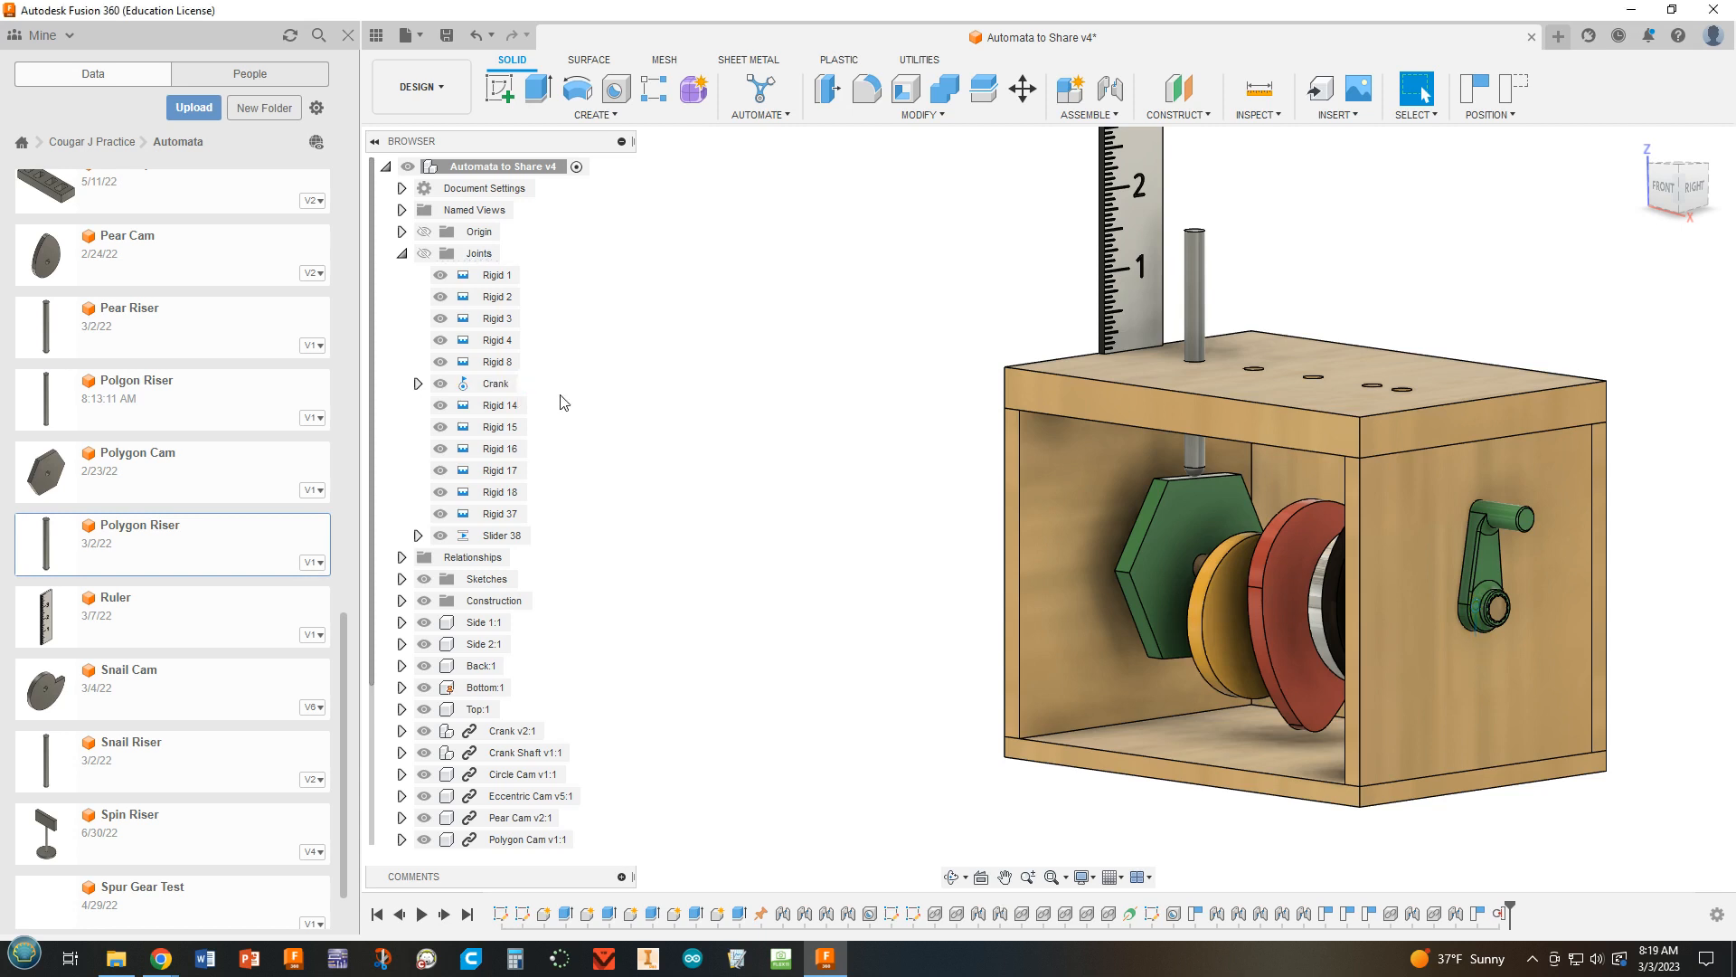
click(402, 255)
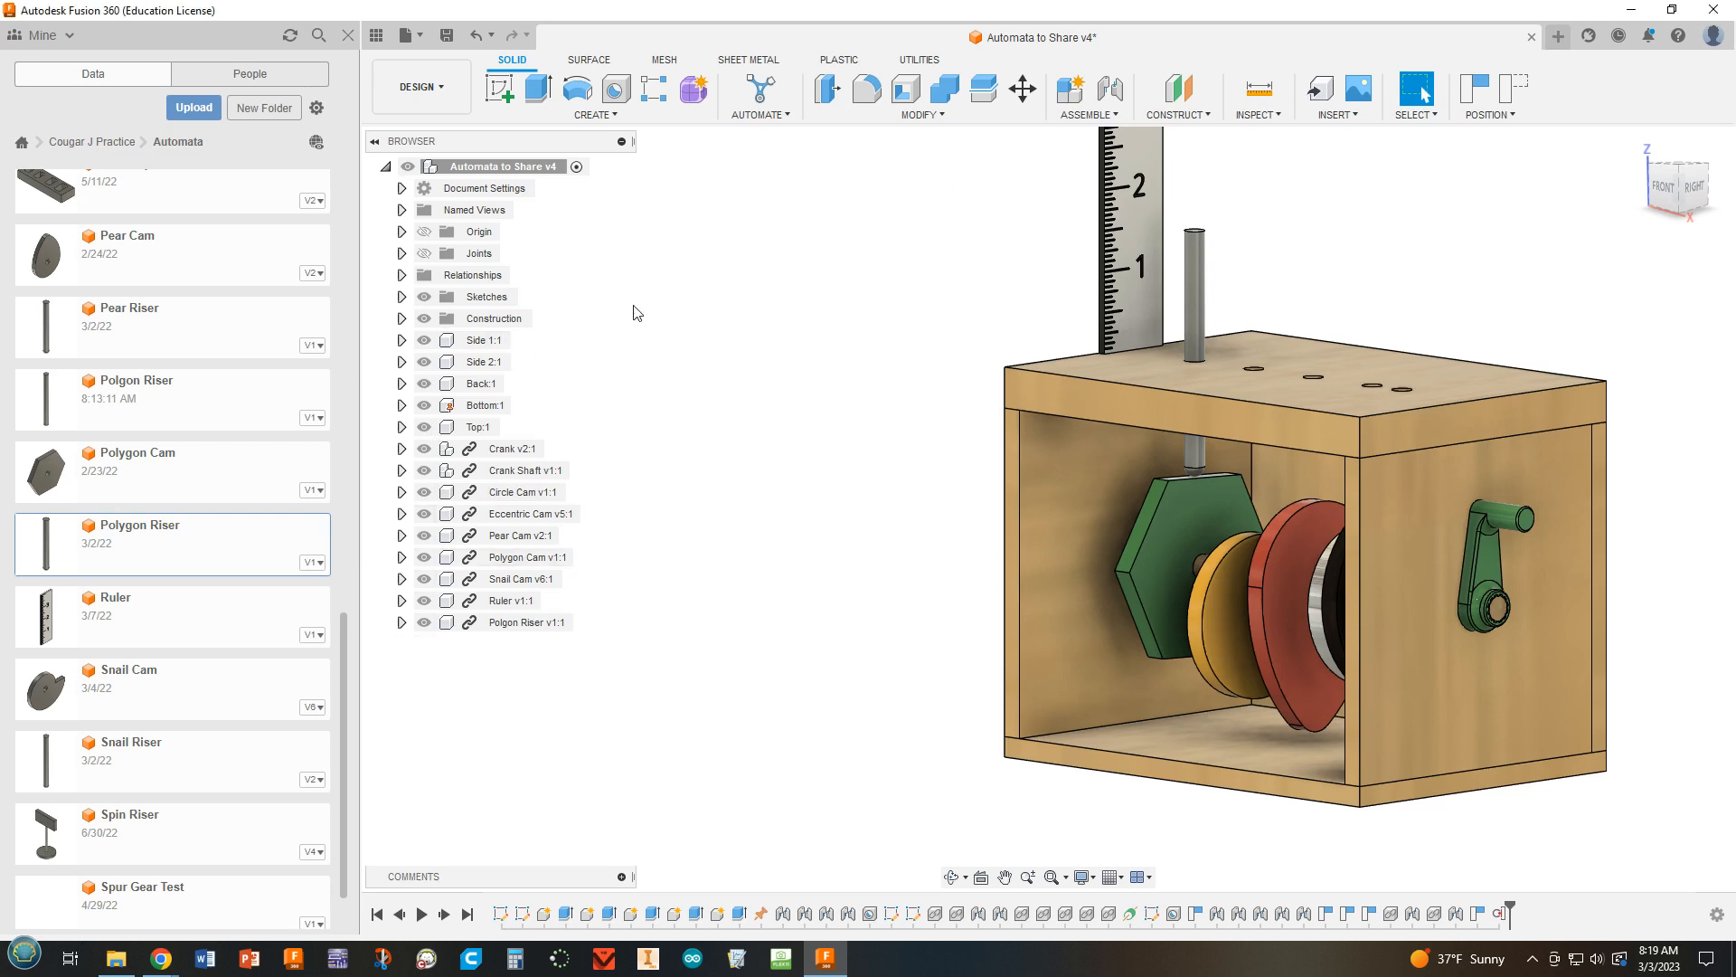
Step: Open the Polgon Riser component for Edit In Place, reverting moved components to their previous positions and accepting the associativity notice
right_click(510, 626)
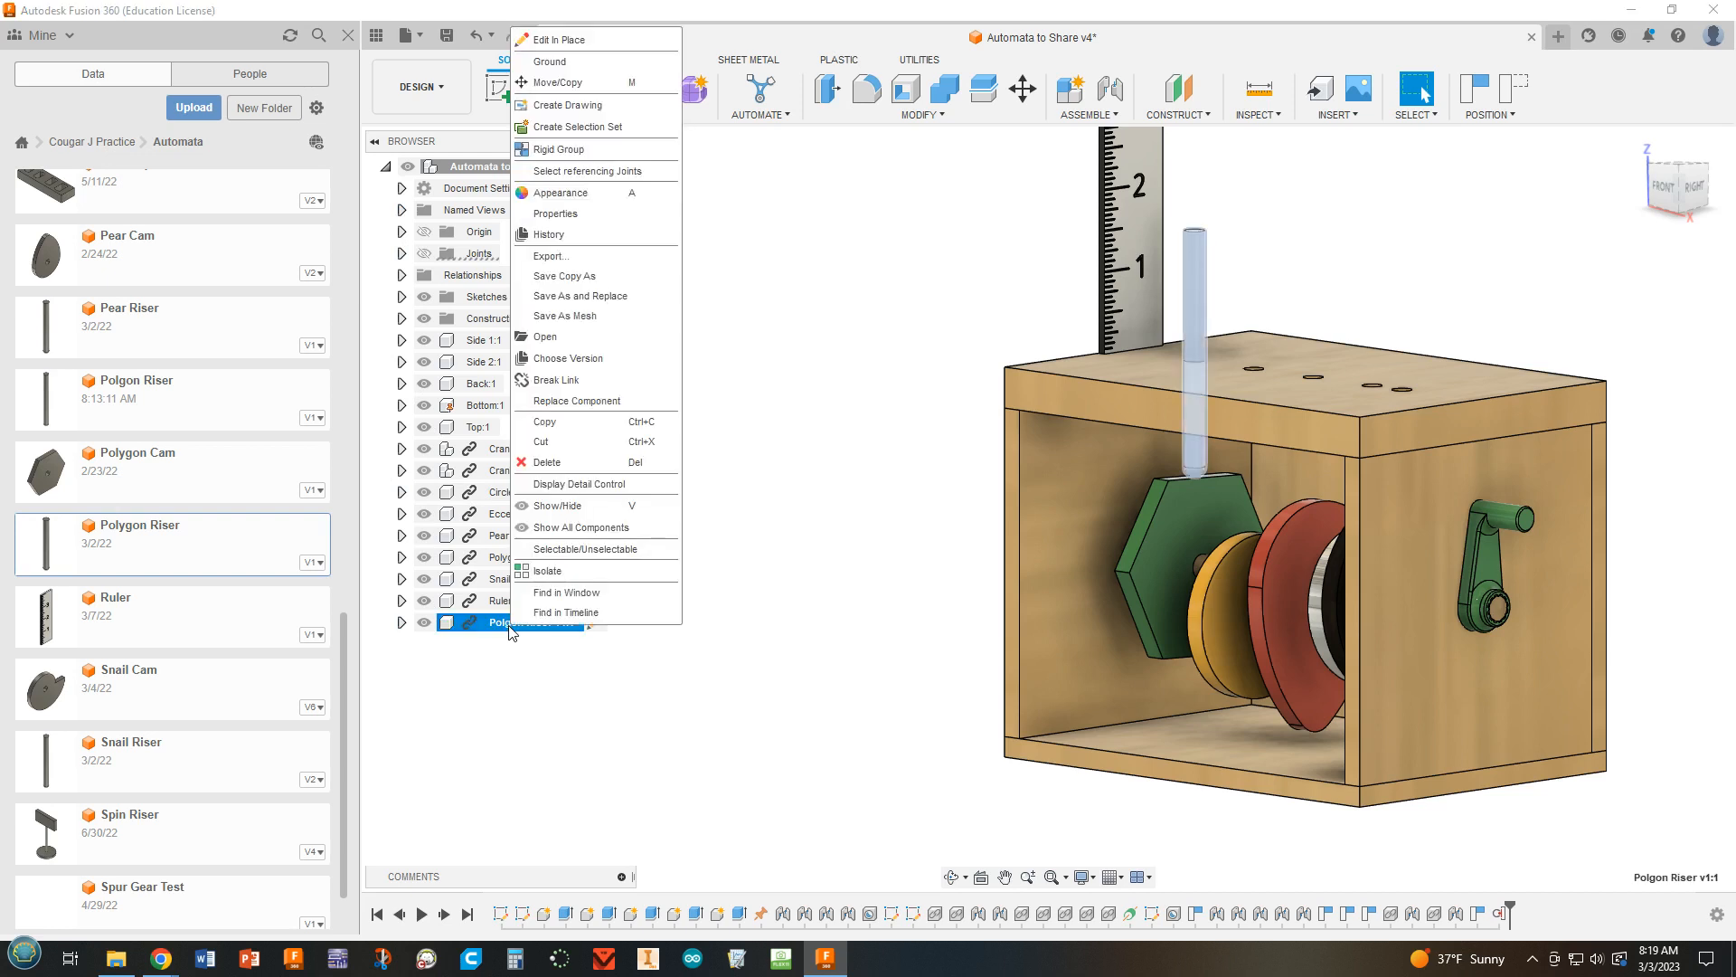
click(573, 41)
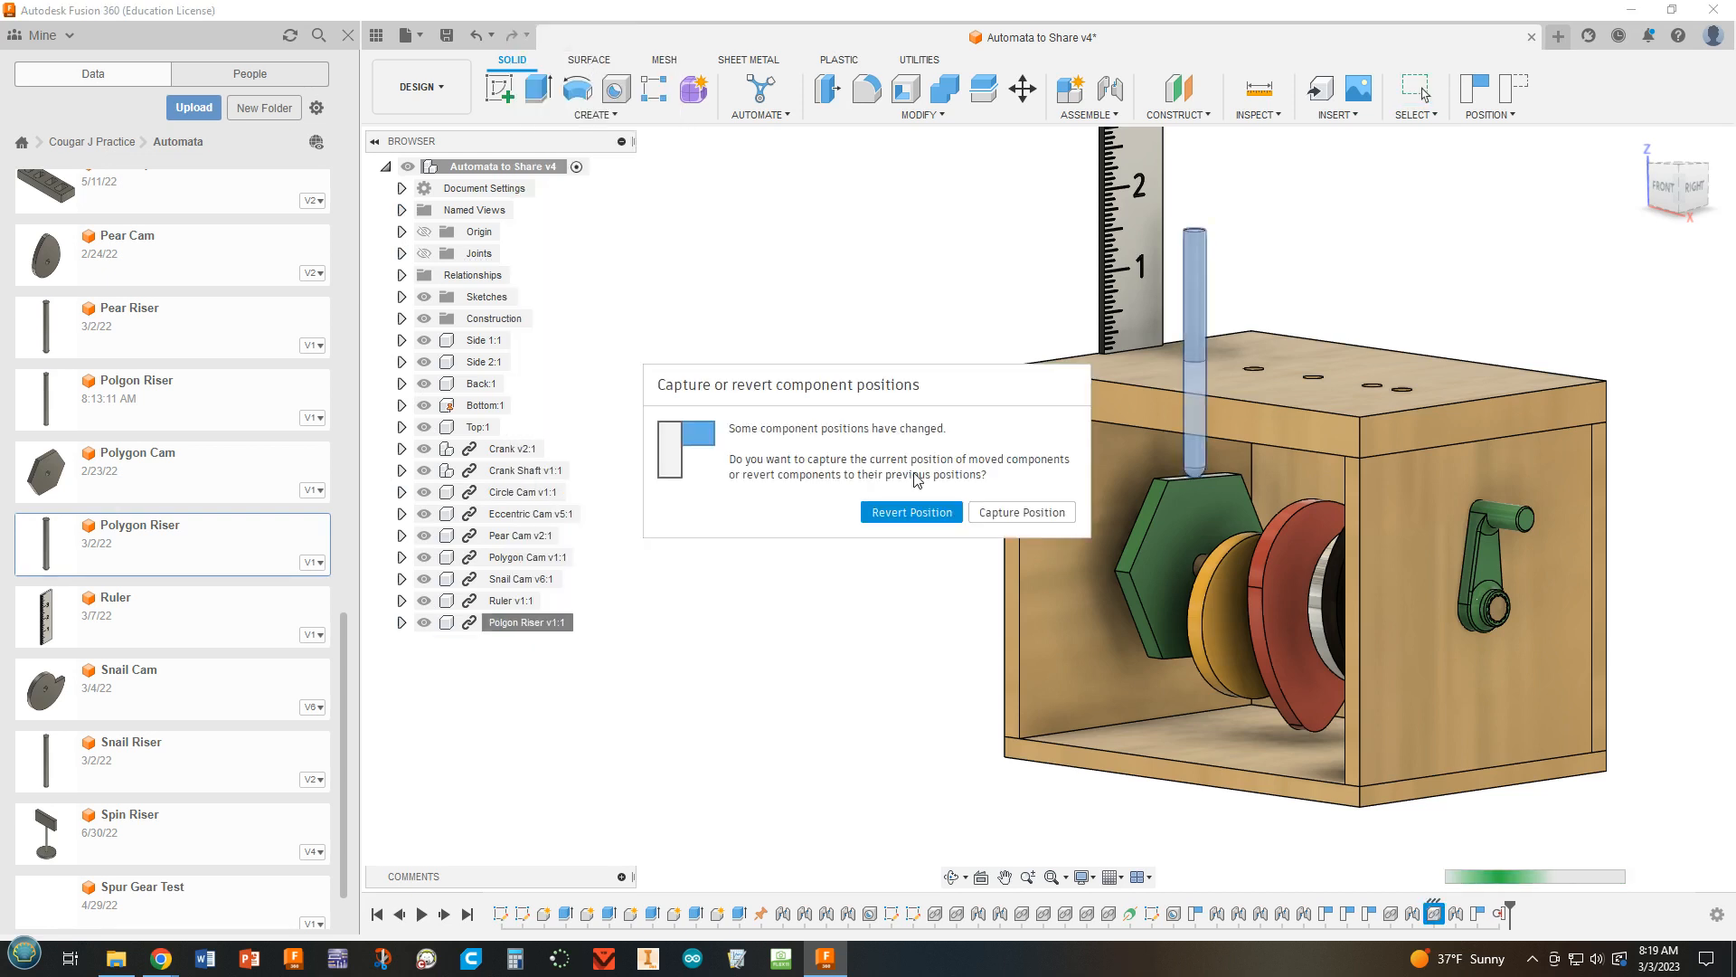
click(910, 512)
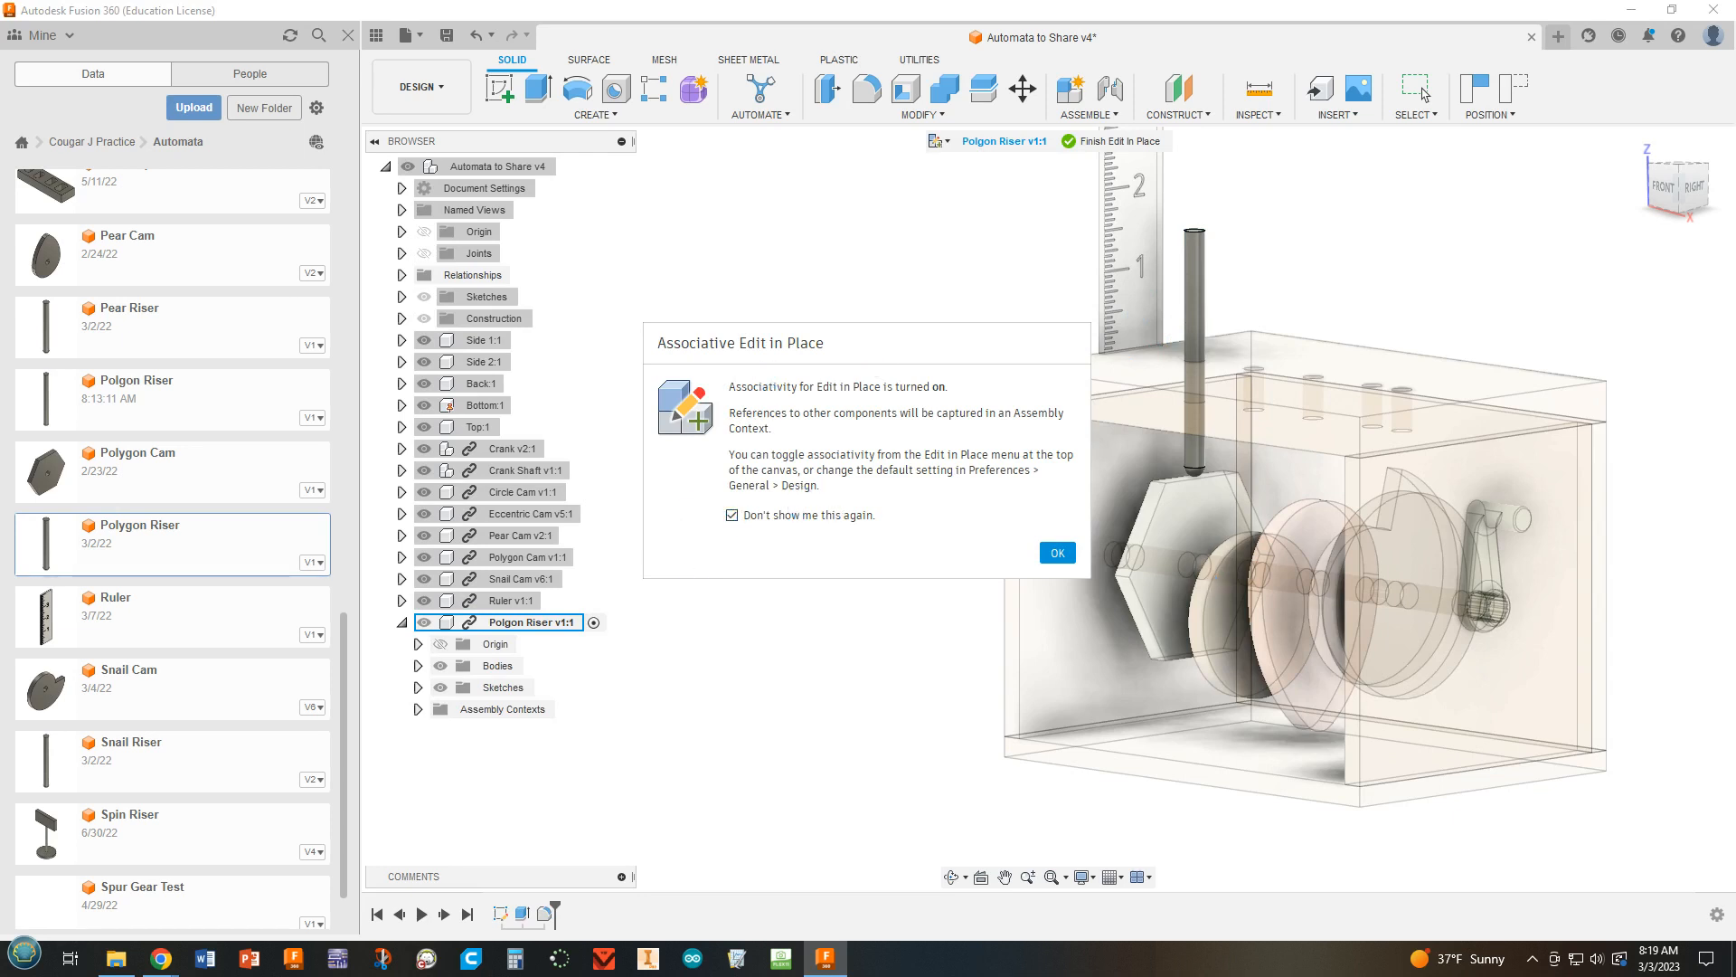
click(1057, 552)
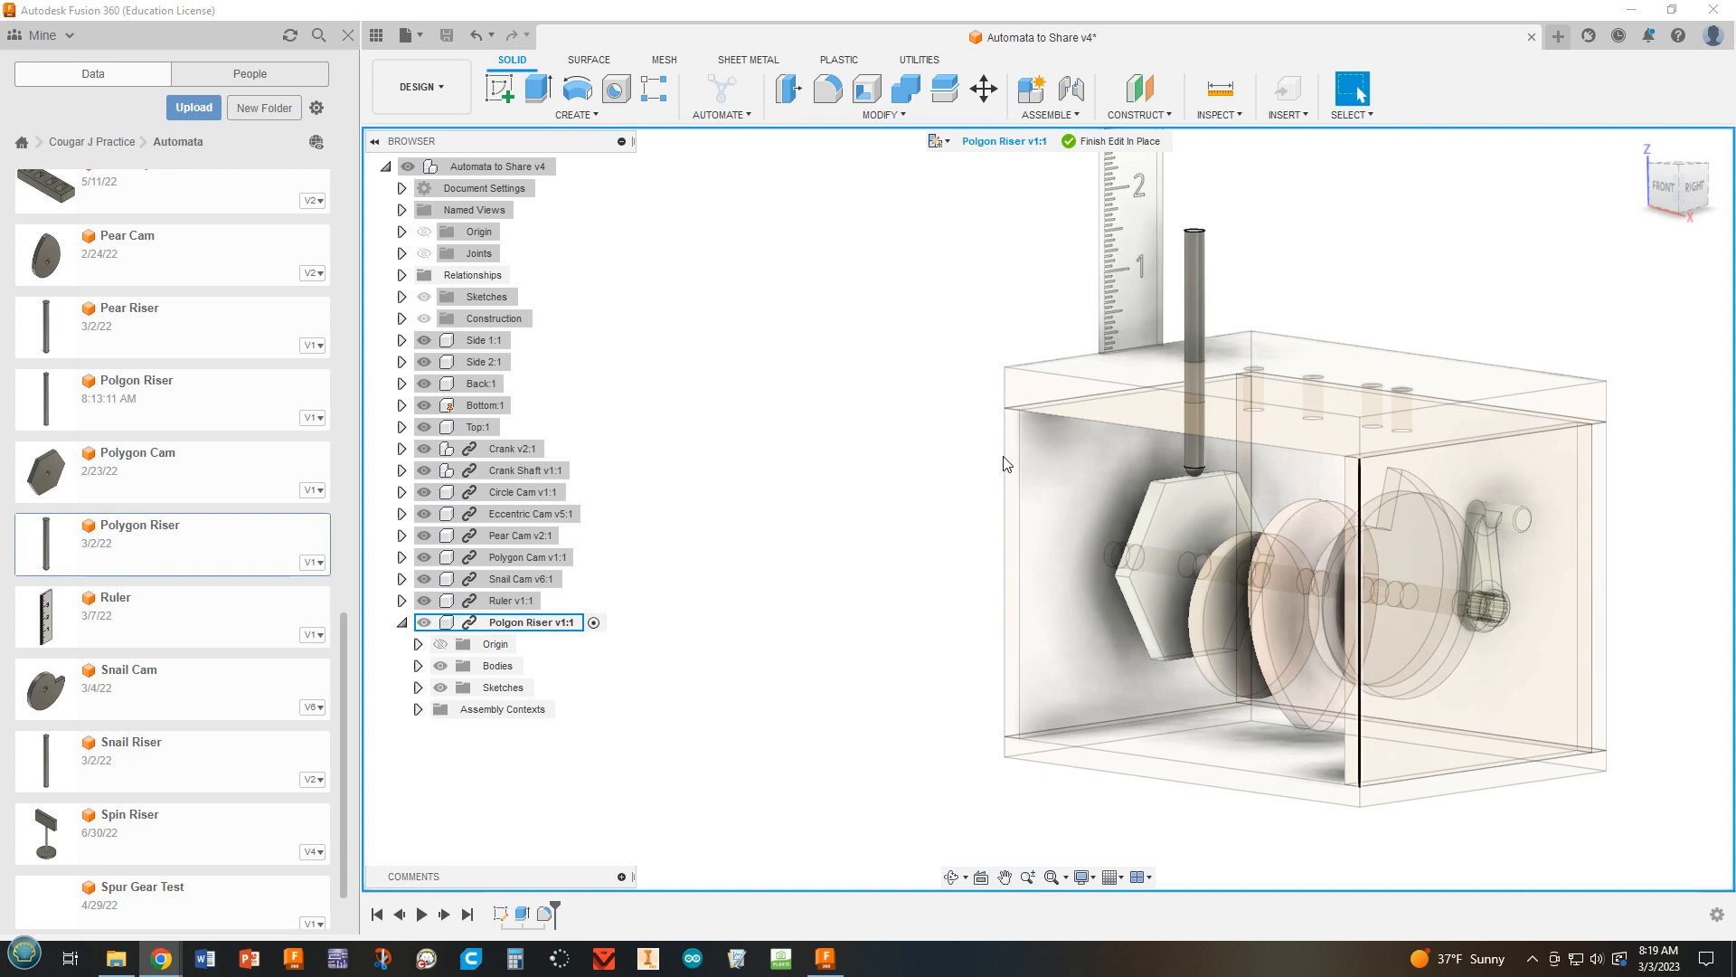
Step: Check the options available for the Crank joint, and finish the riser's Edit In Place to return to the assembly
click(402, 254)
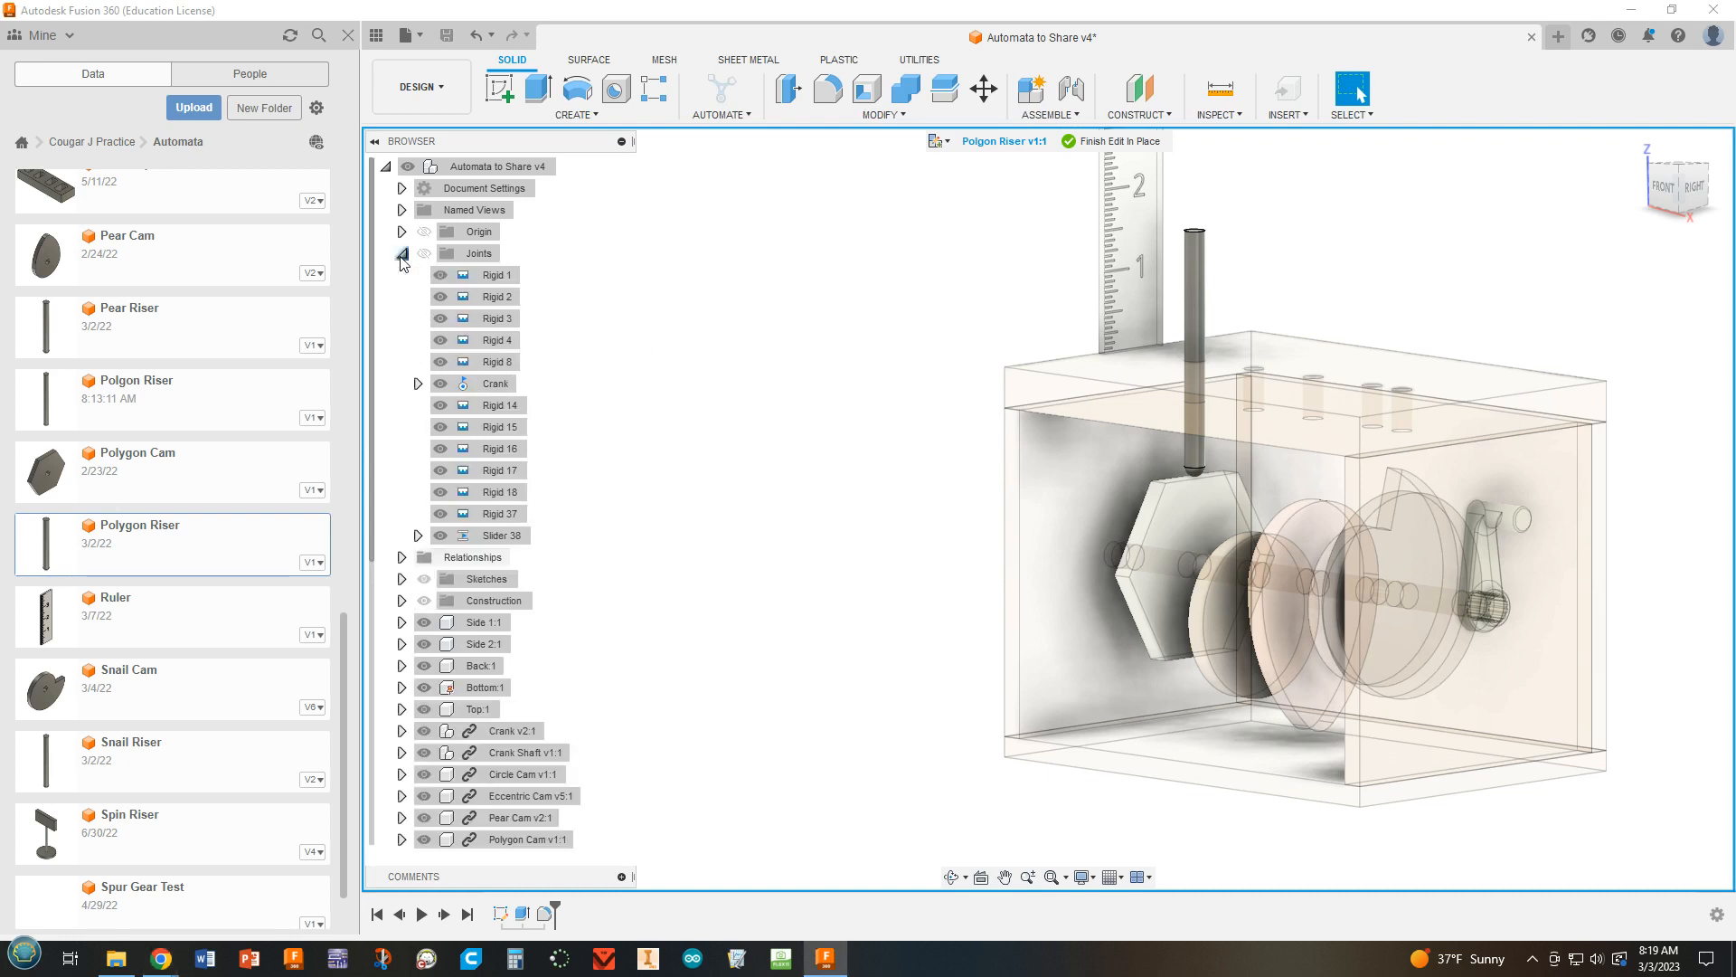
right_click(480, 389)
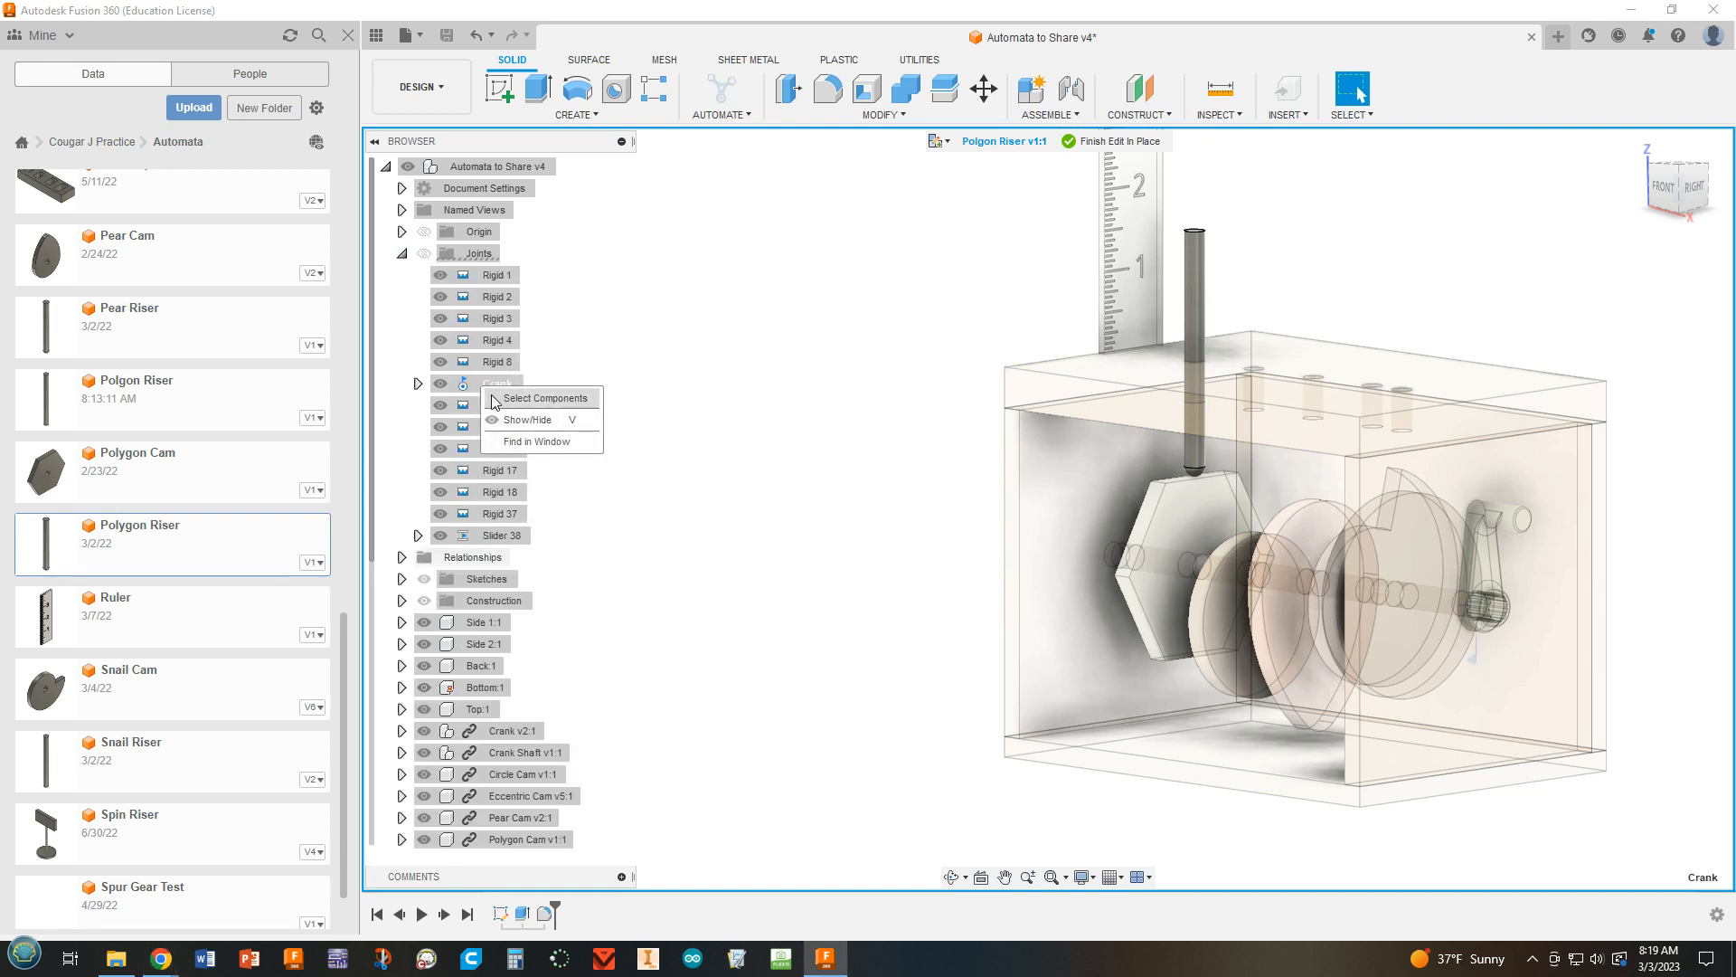
click(648, 374)
click(935, 300)
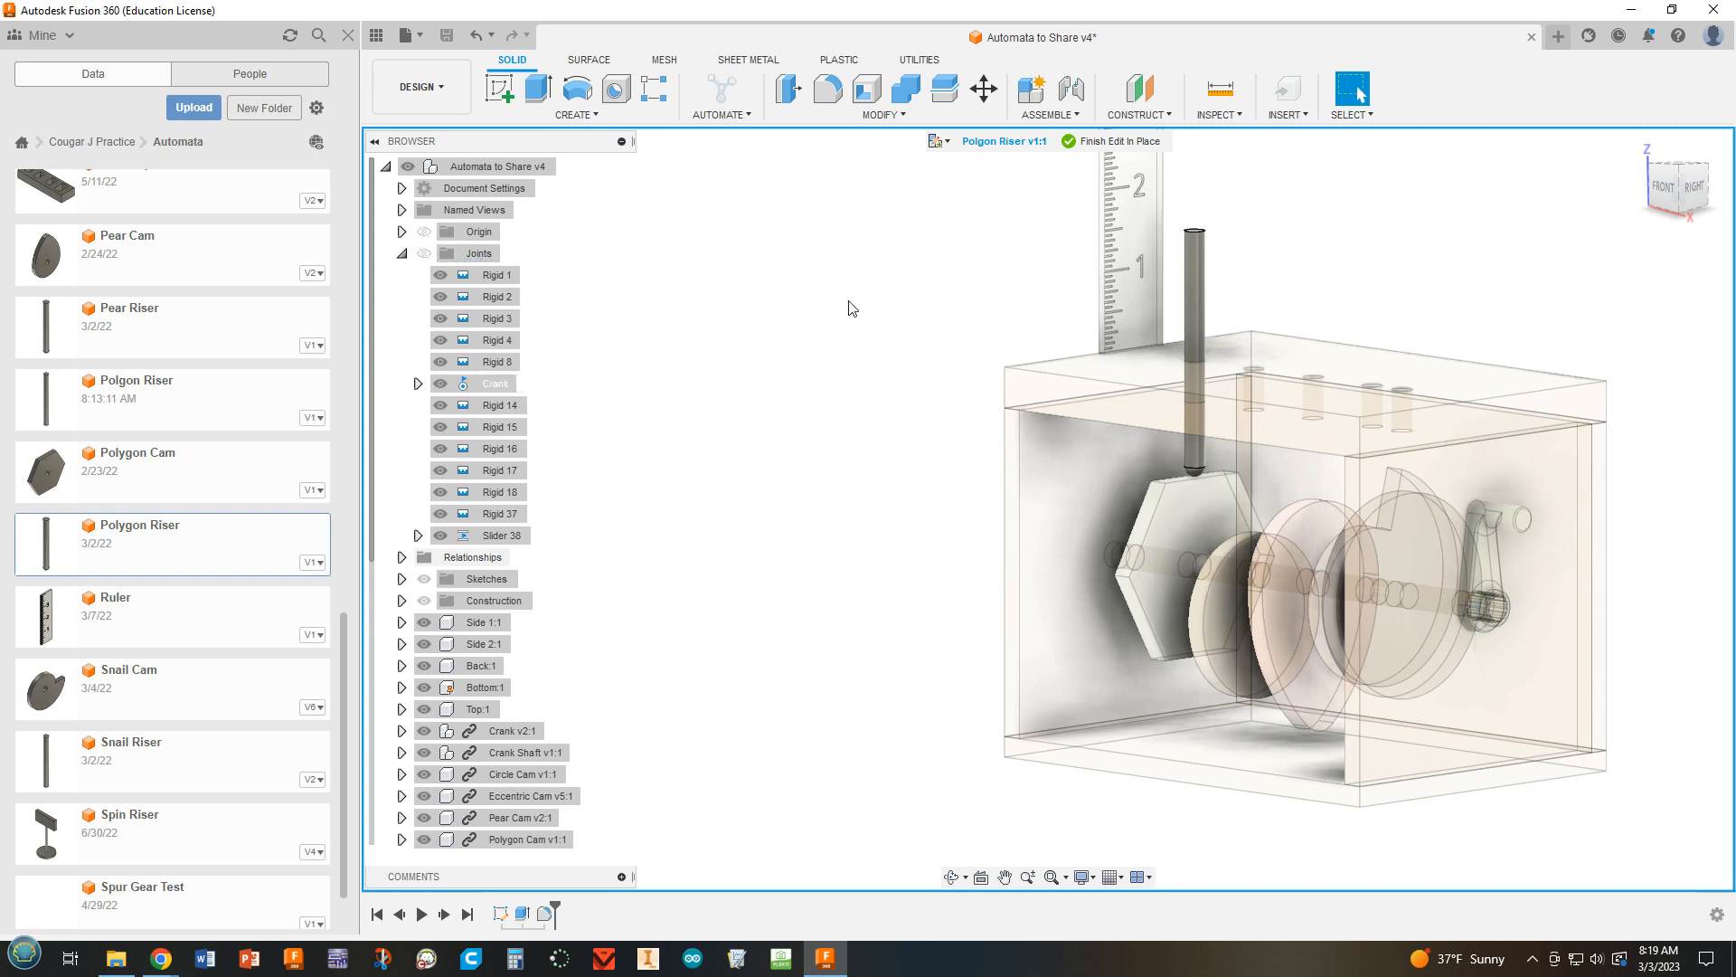
right_click(762, 299)
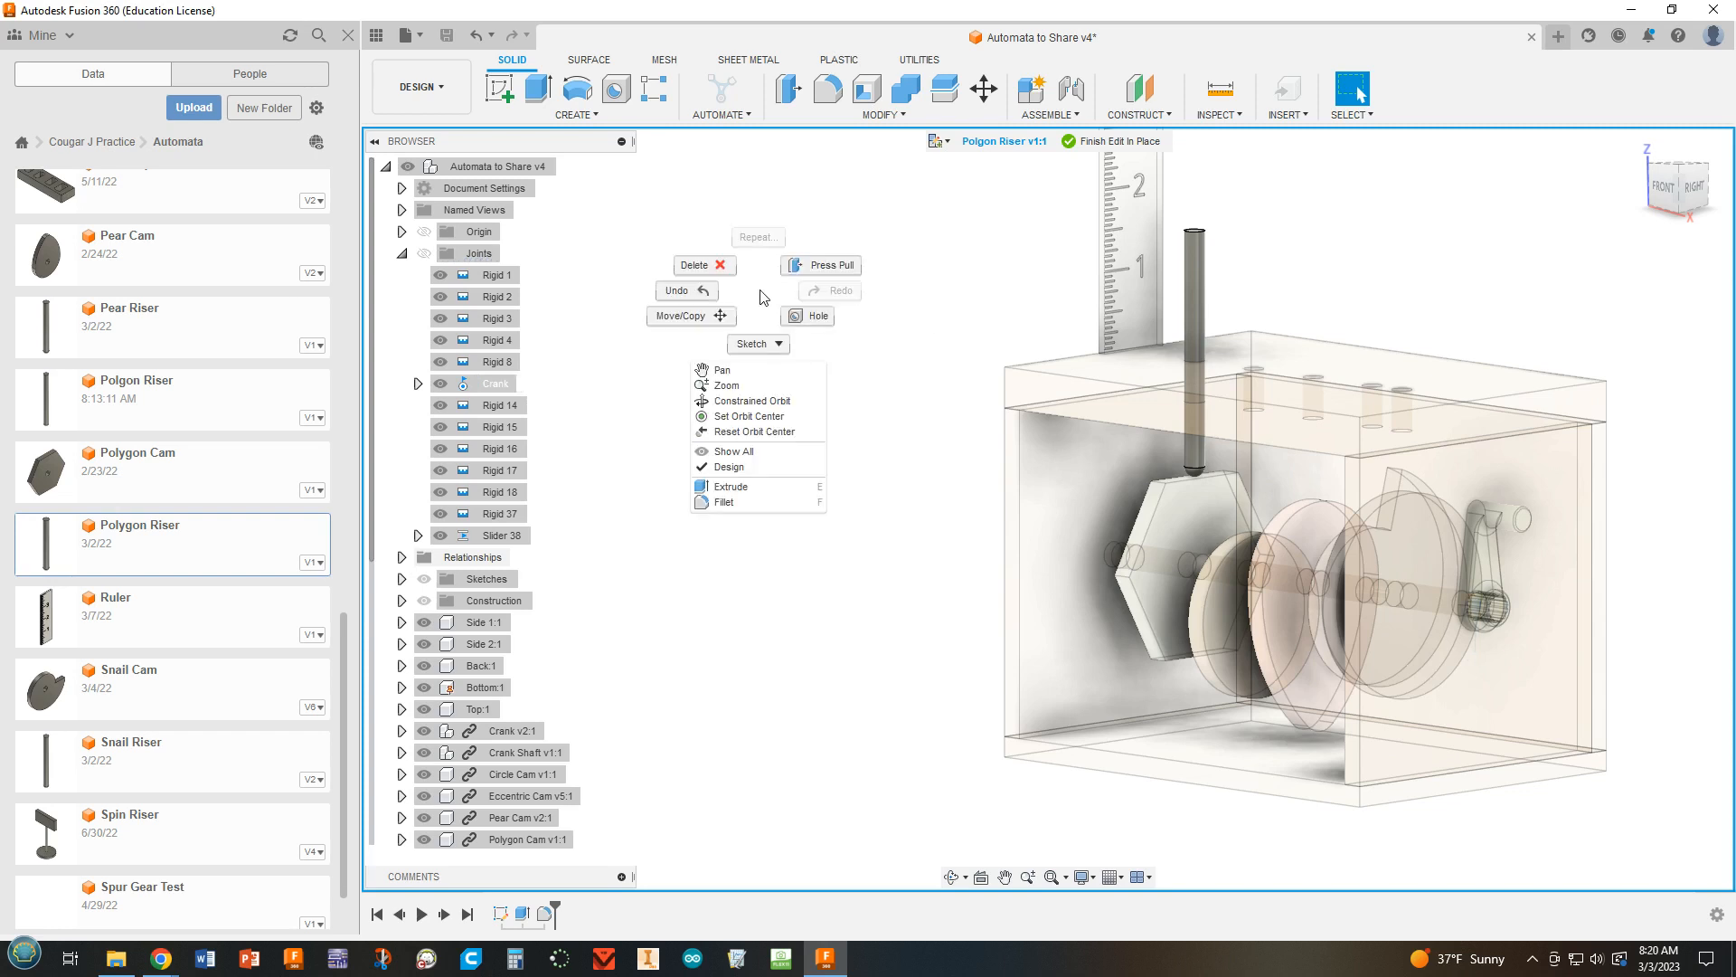
click(1119, 149)
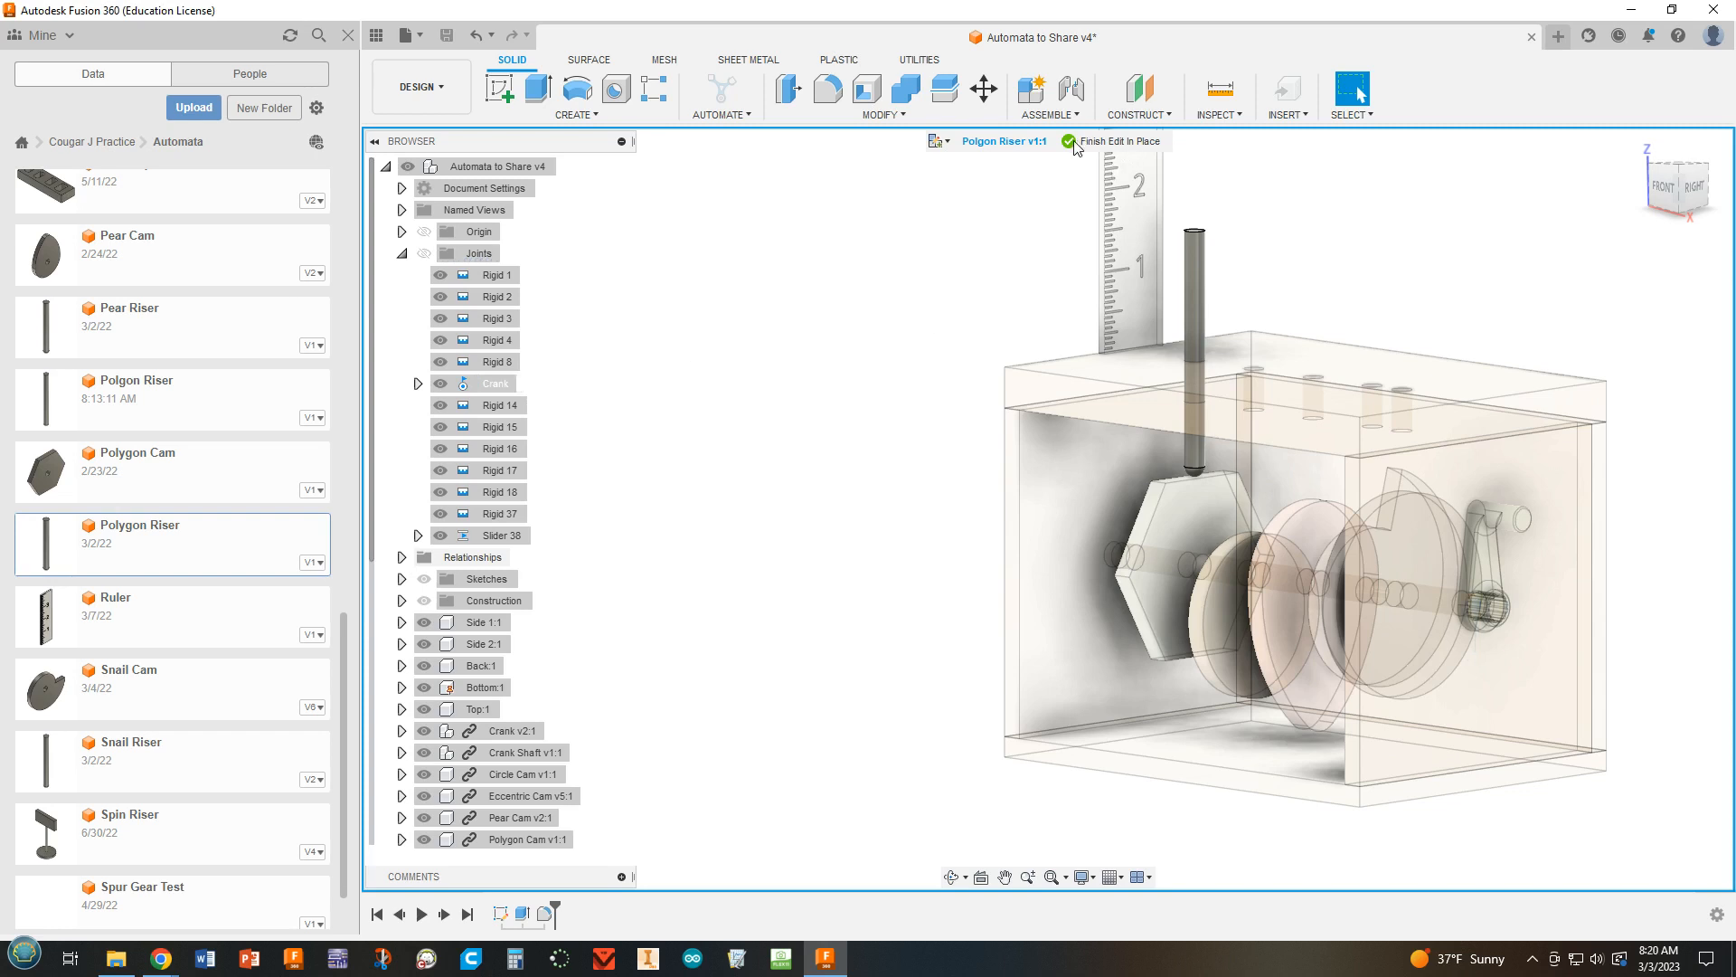
click(1076, 144)
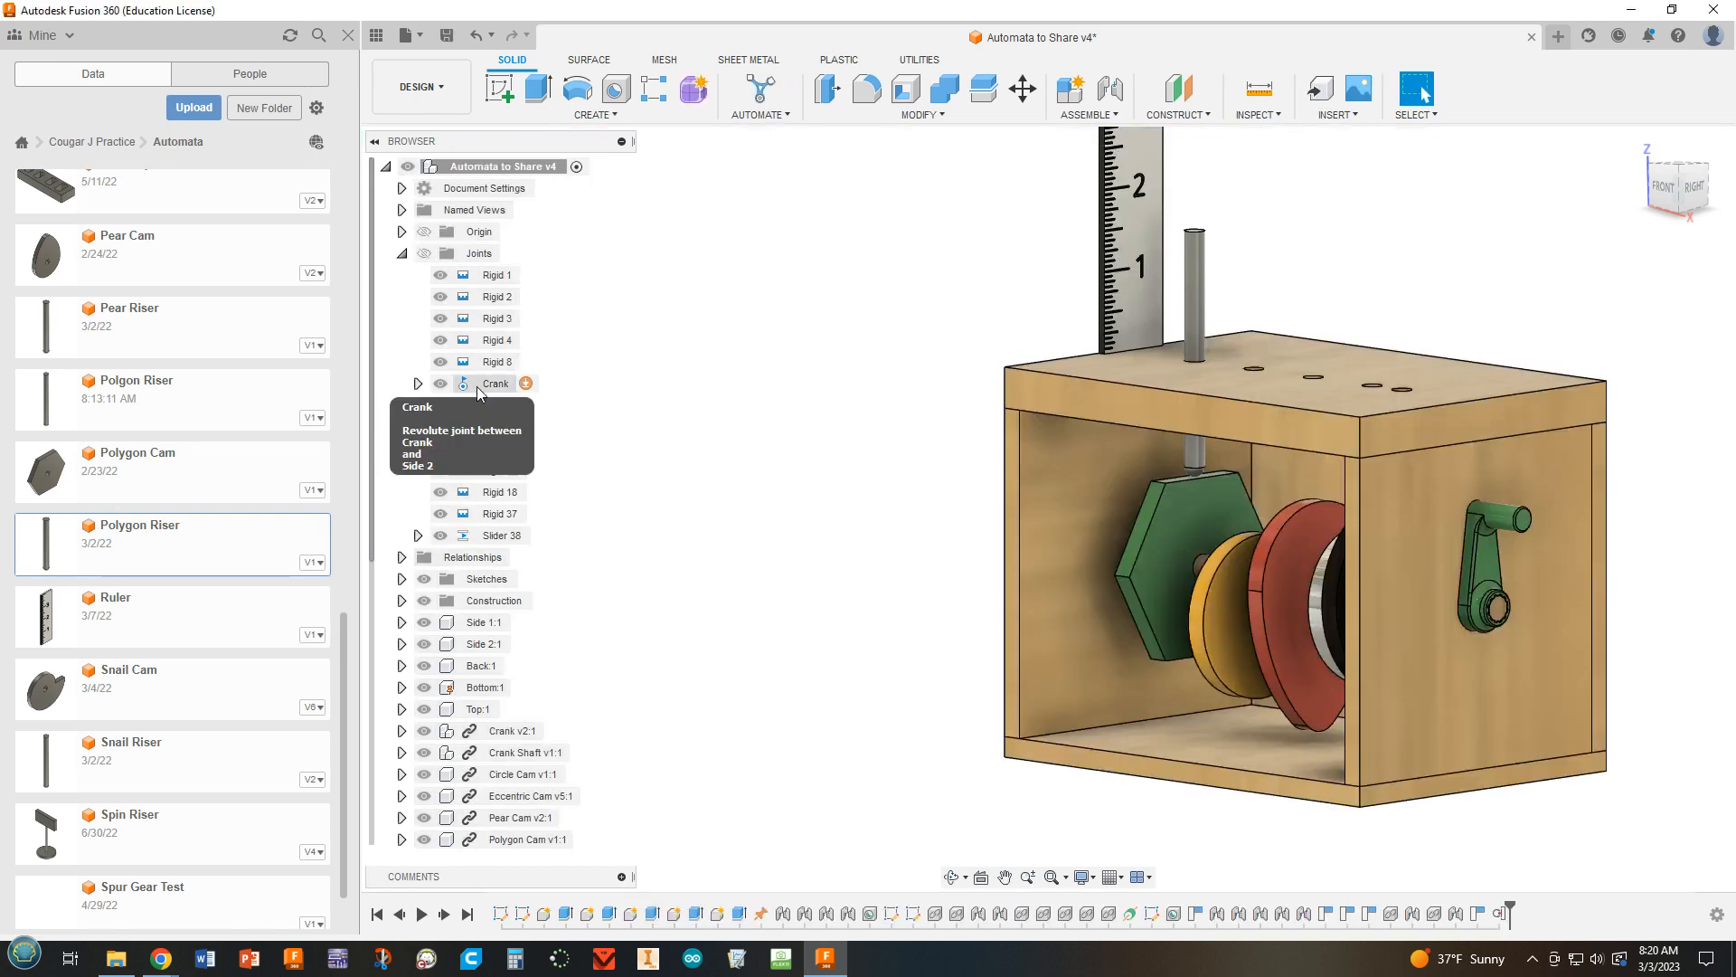
Step: Rotate the crank away from its start angle and return the Crank joint to its home position
right_click(488, 384)
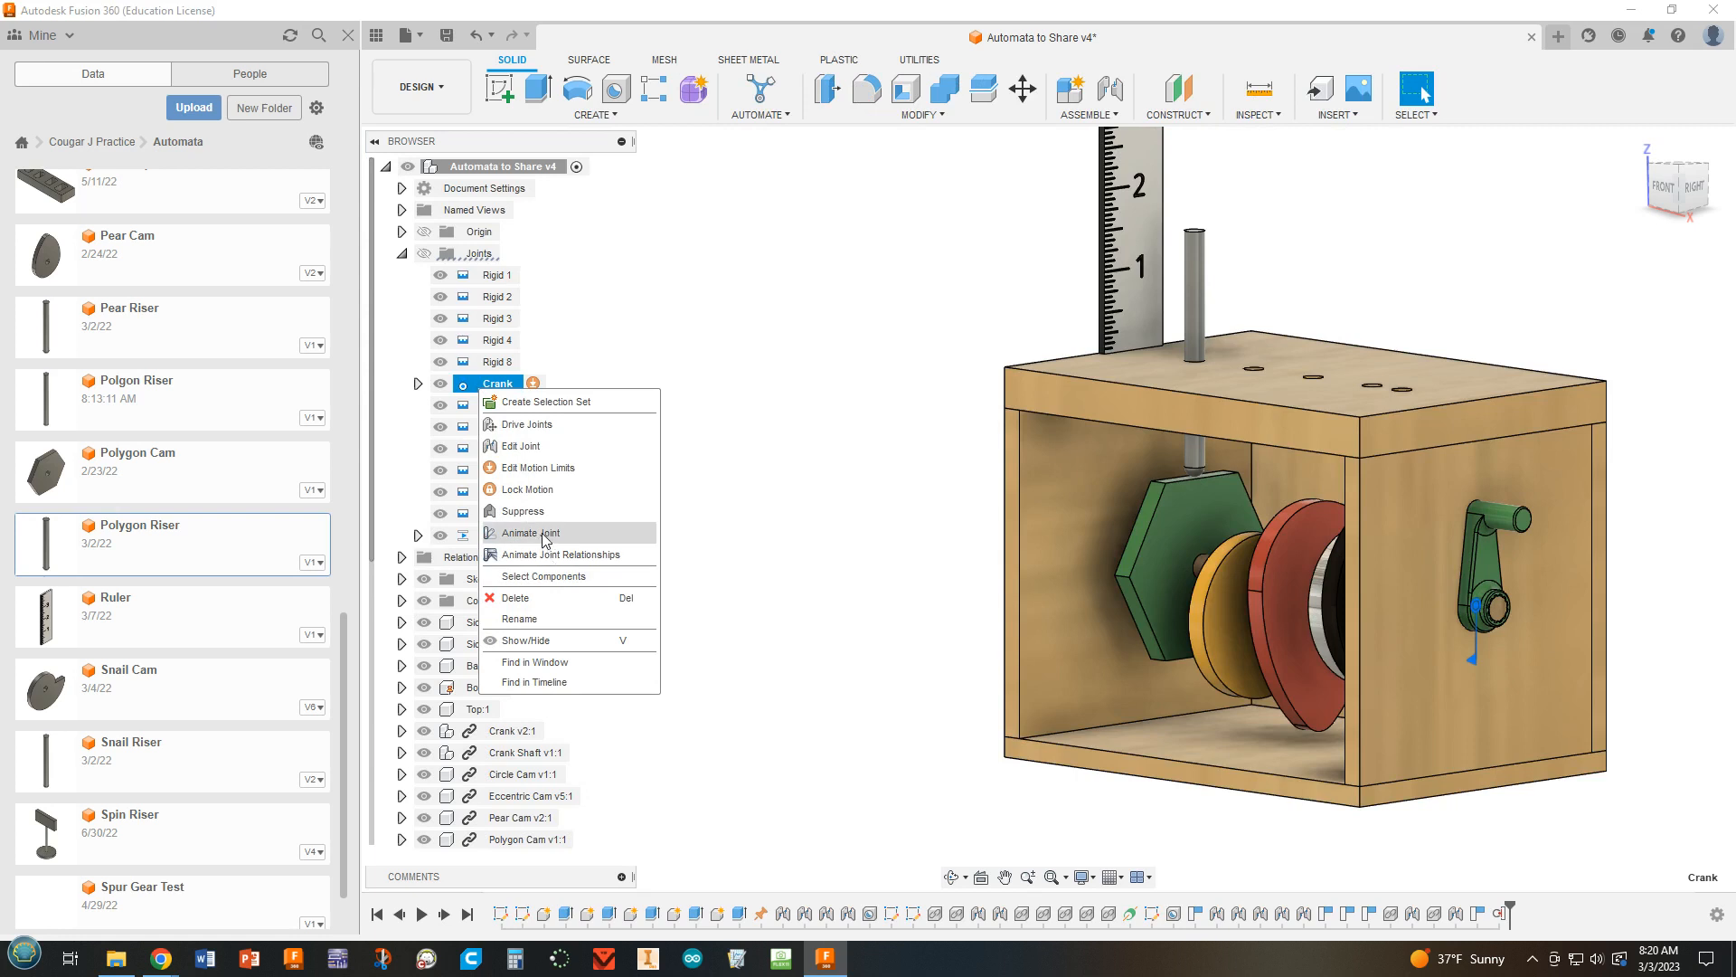
click(933, 330)
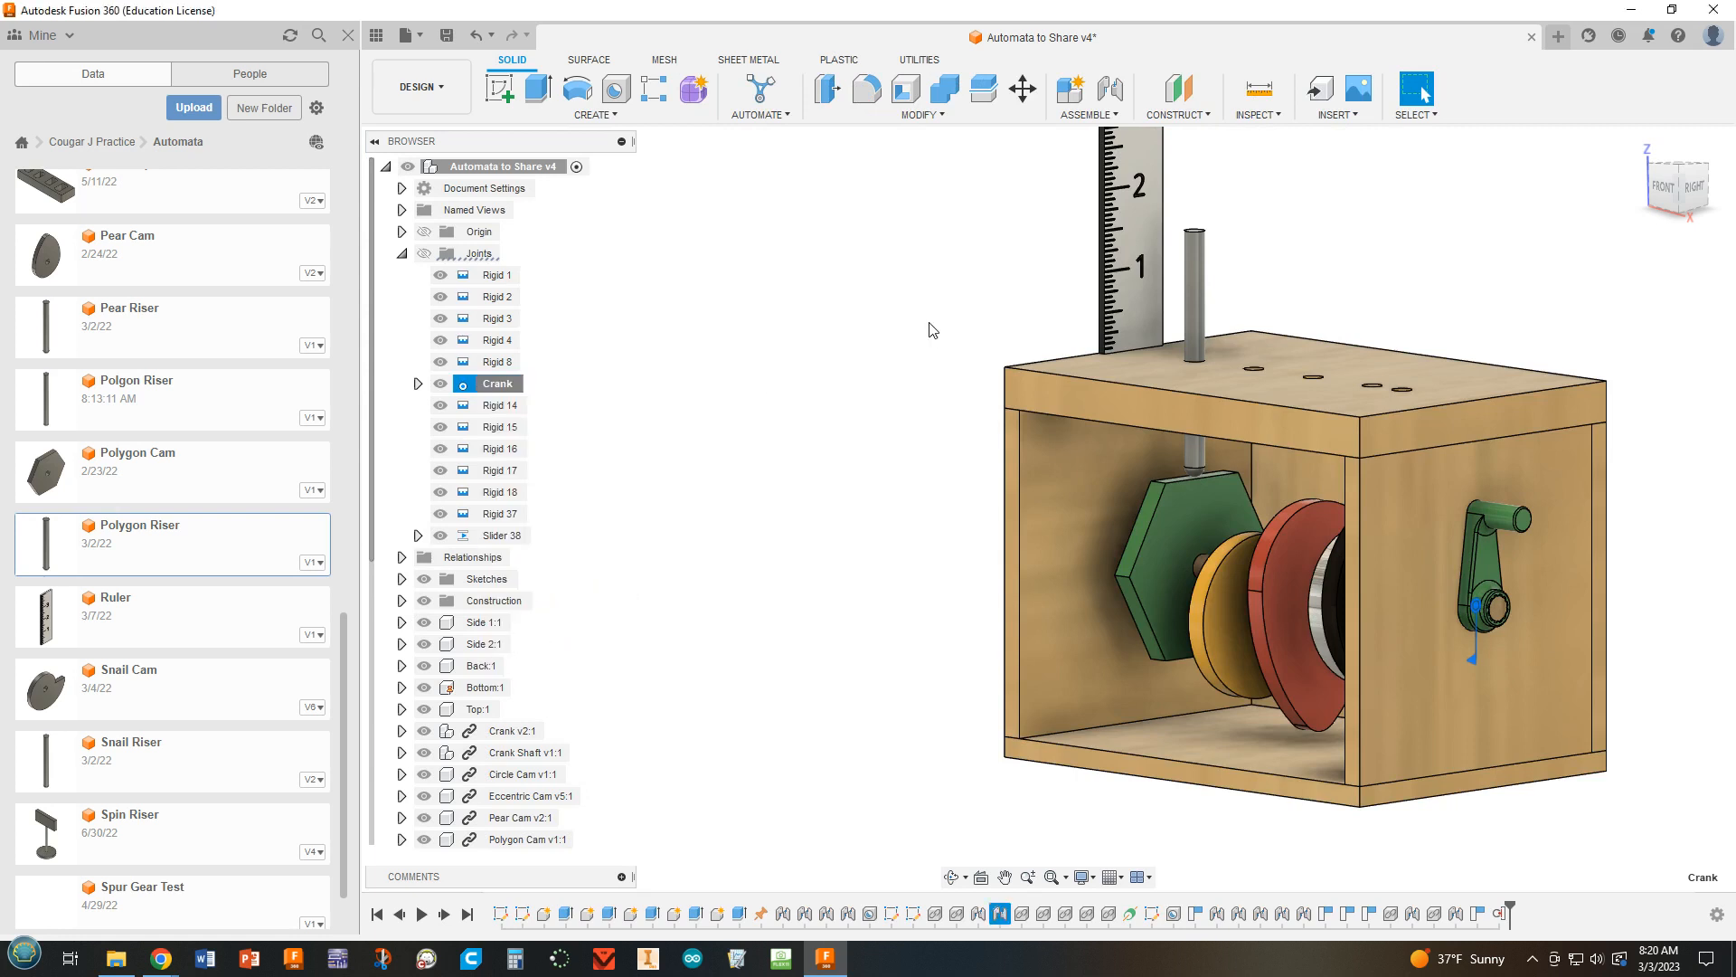
right_click(497, 387)
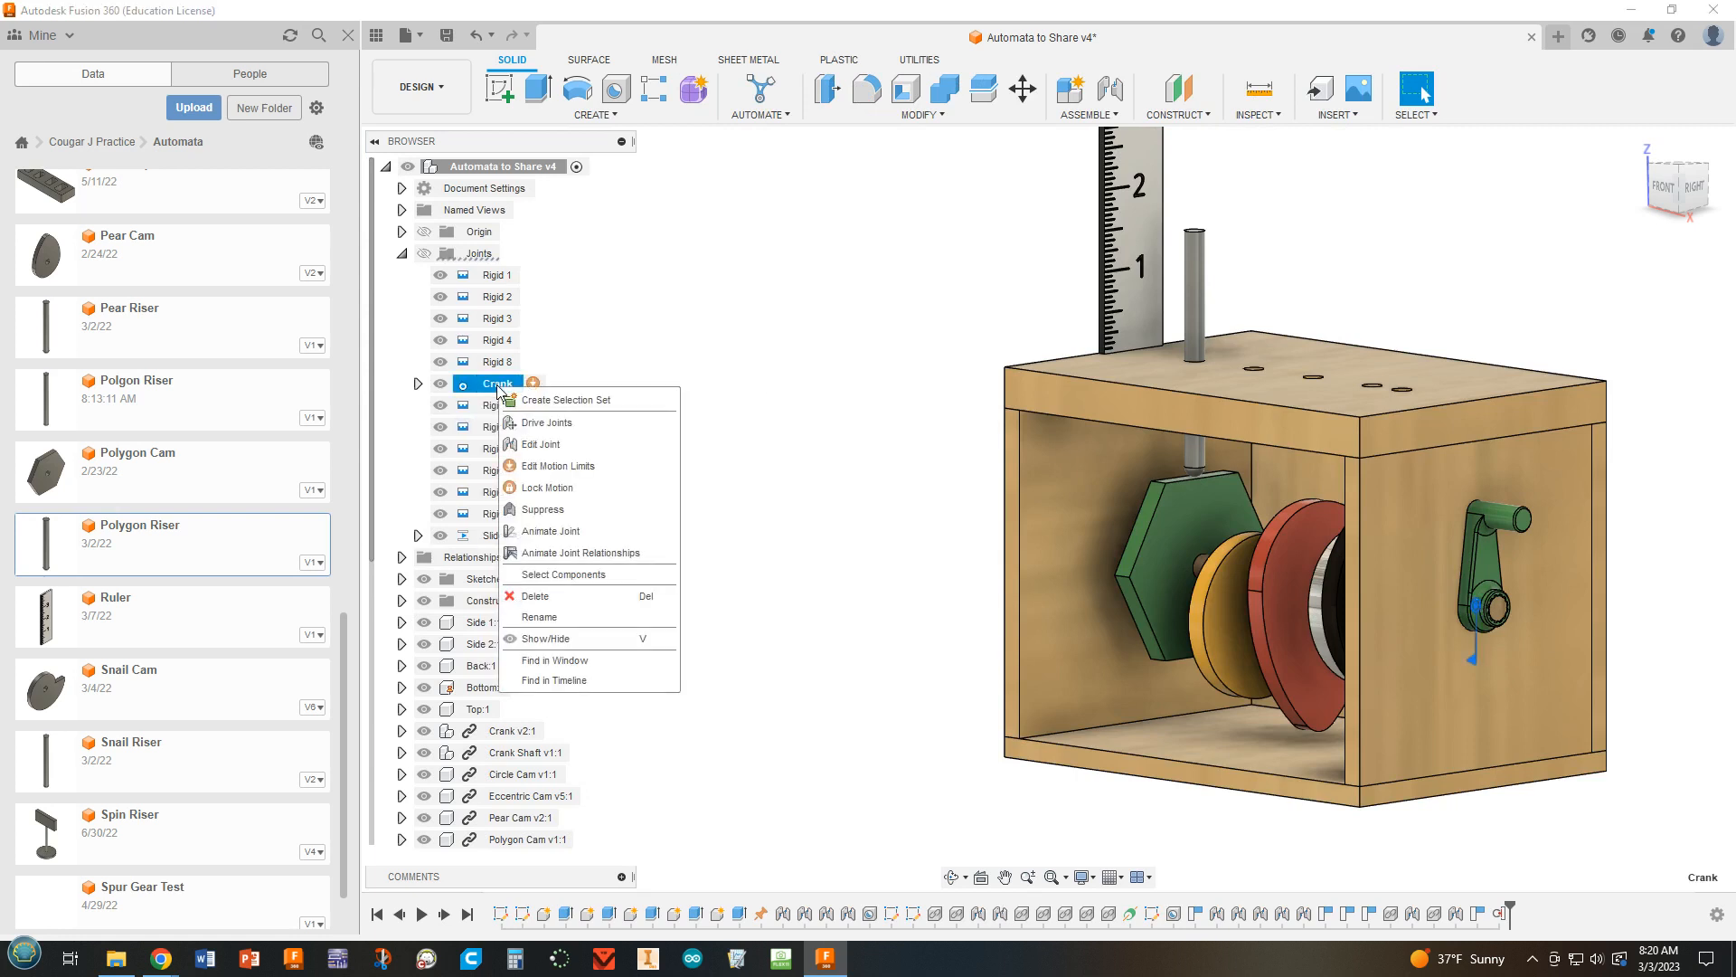
click(602, 531)
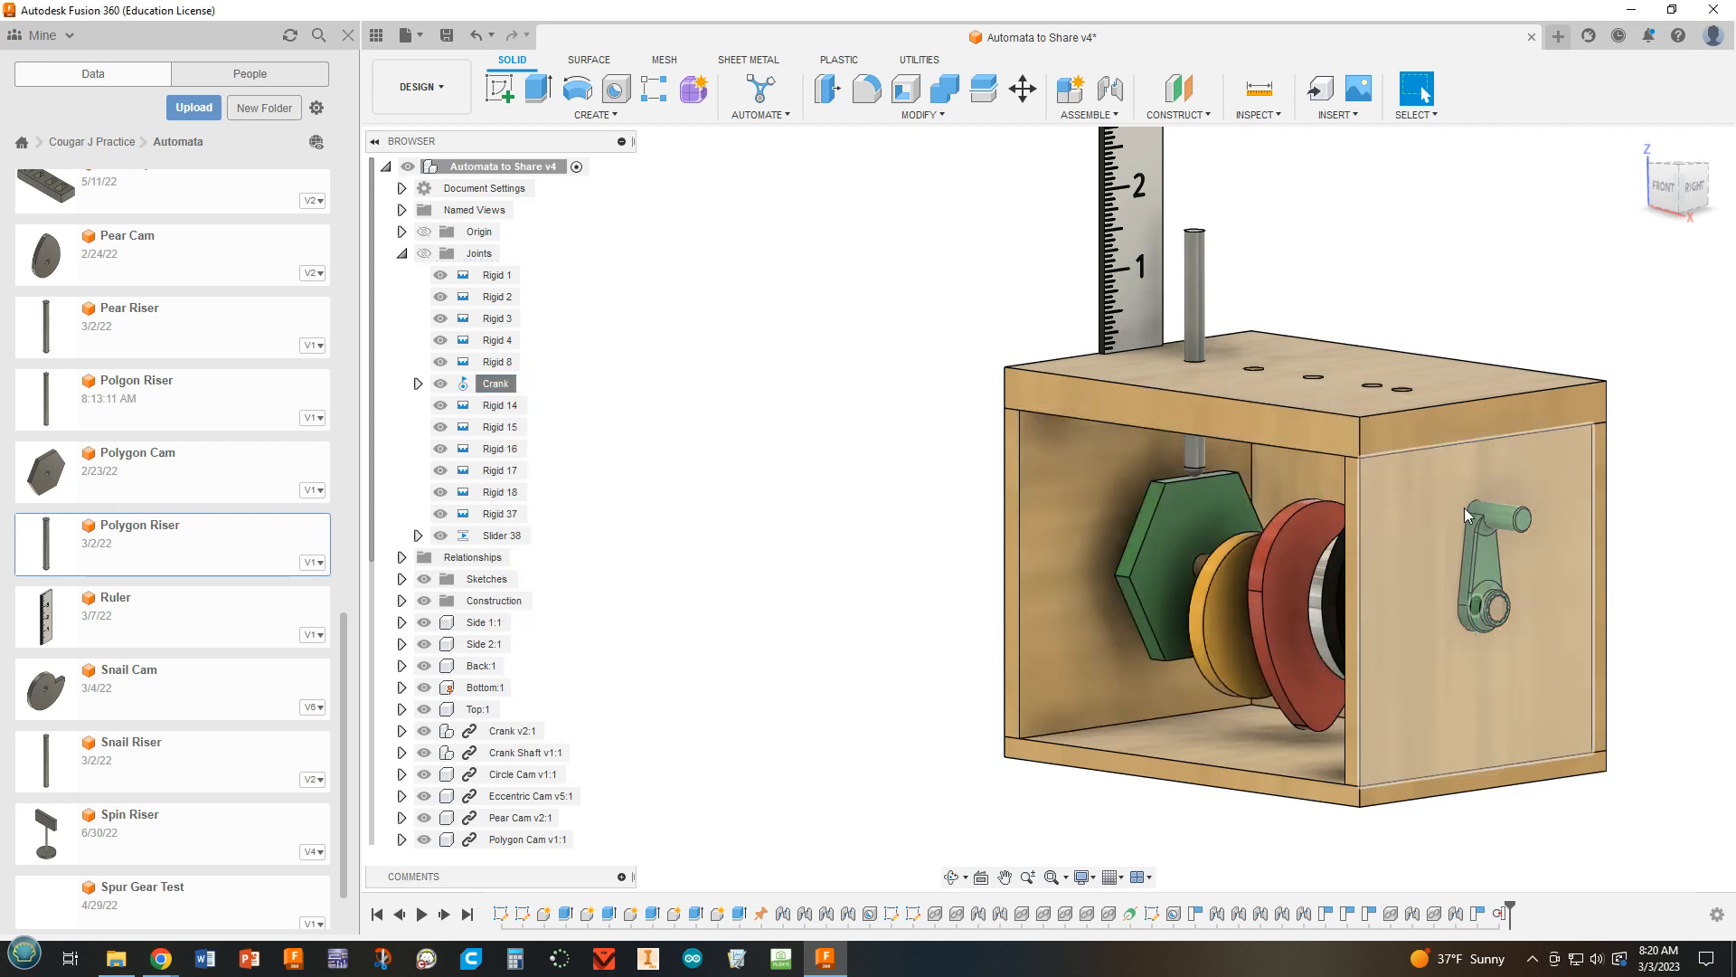
right_click(488, 387)
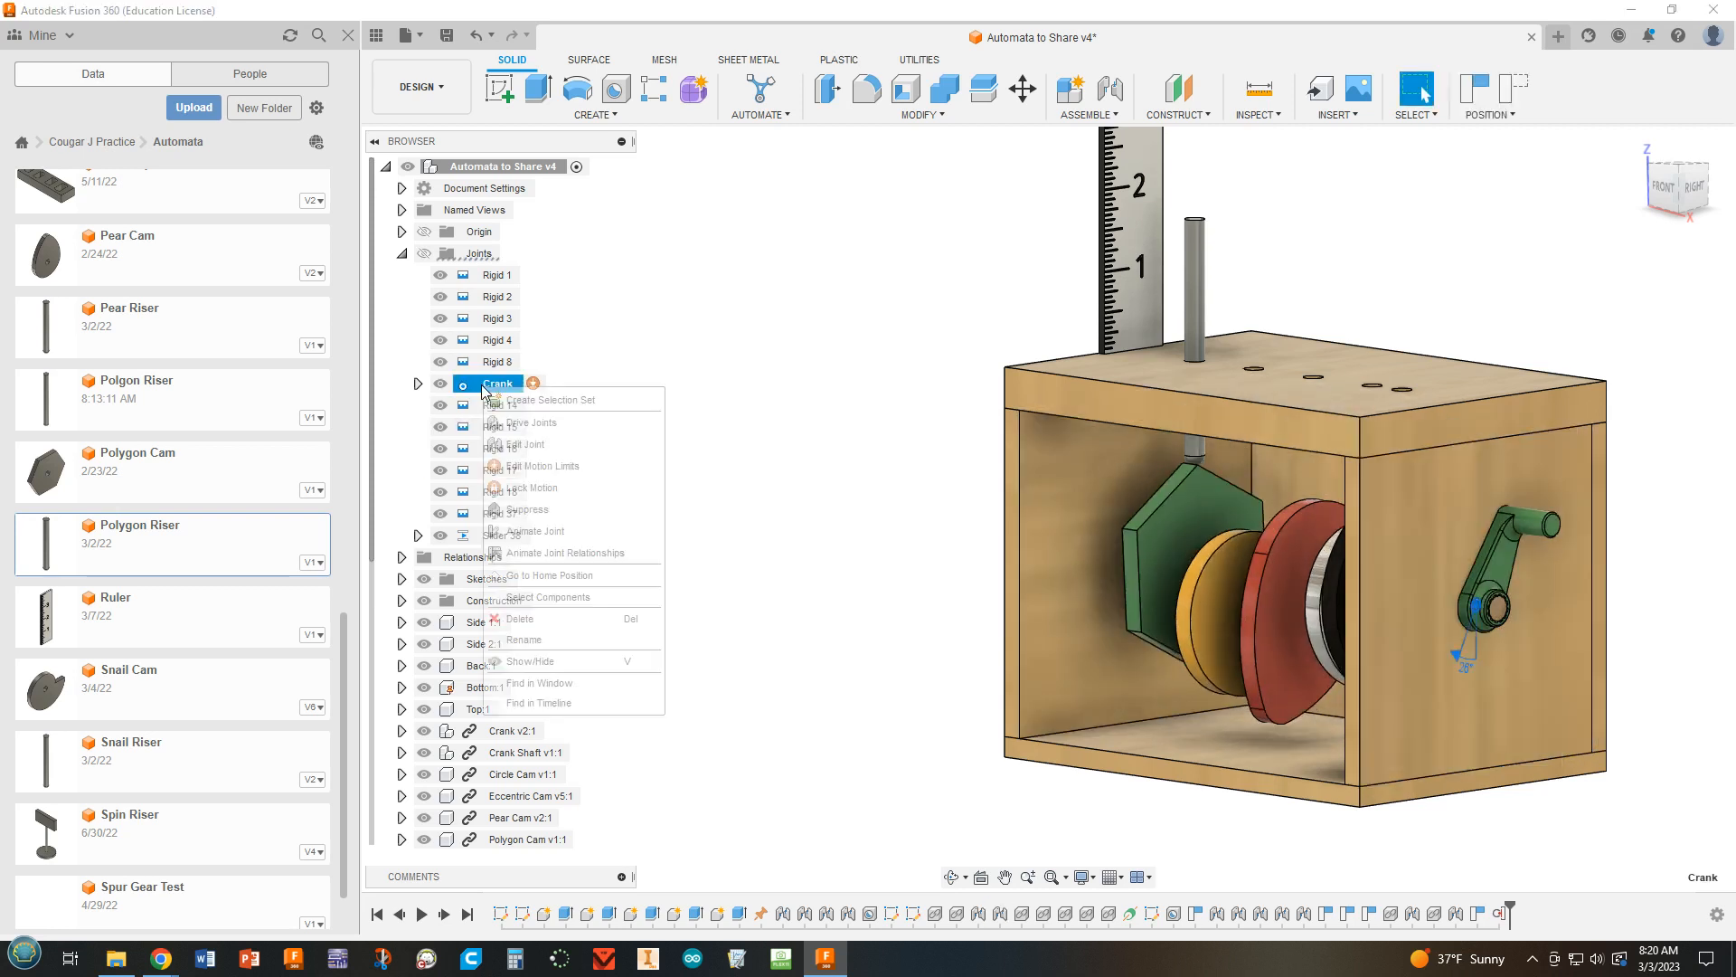
click(550, 576)
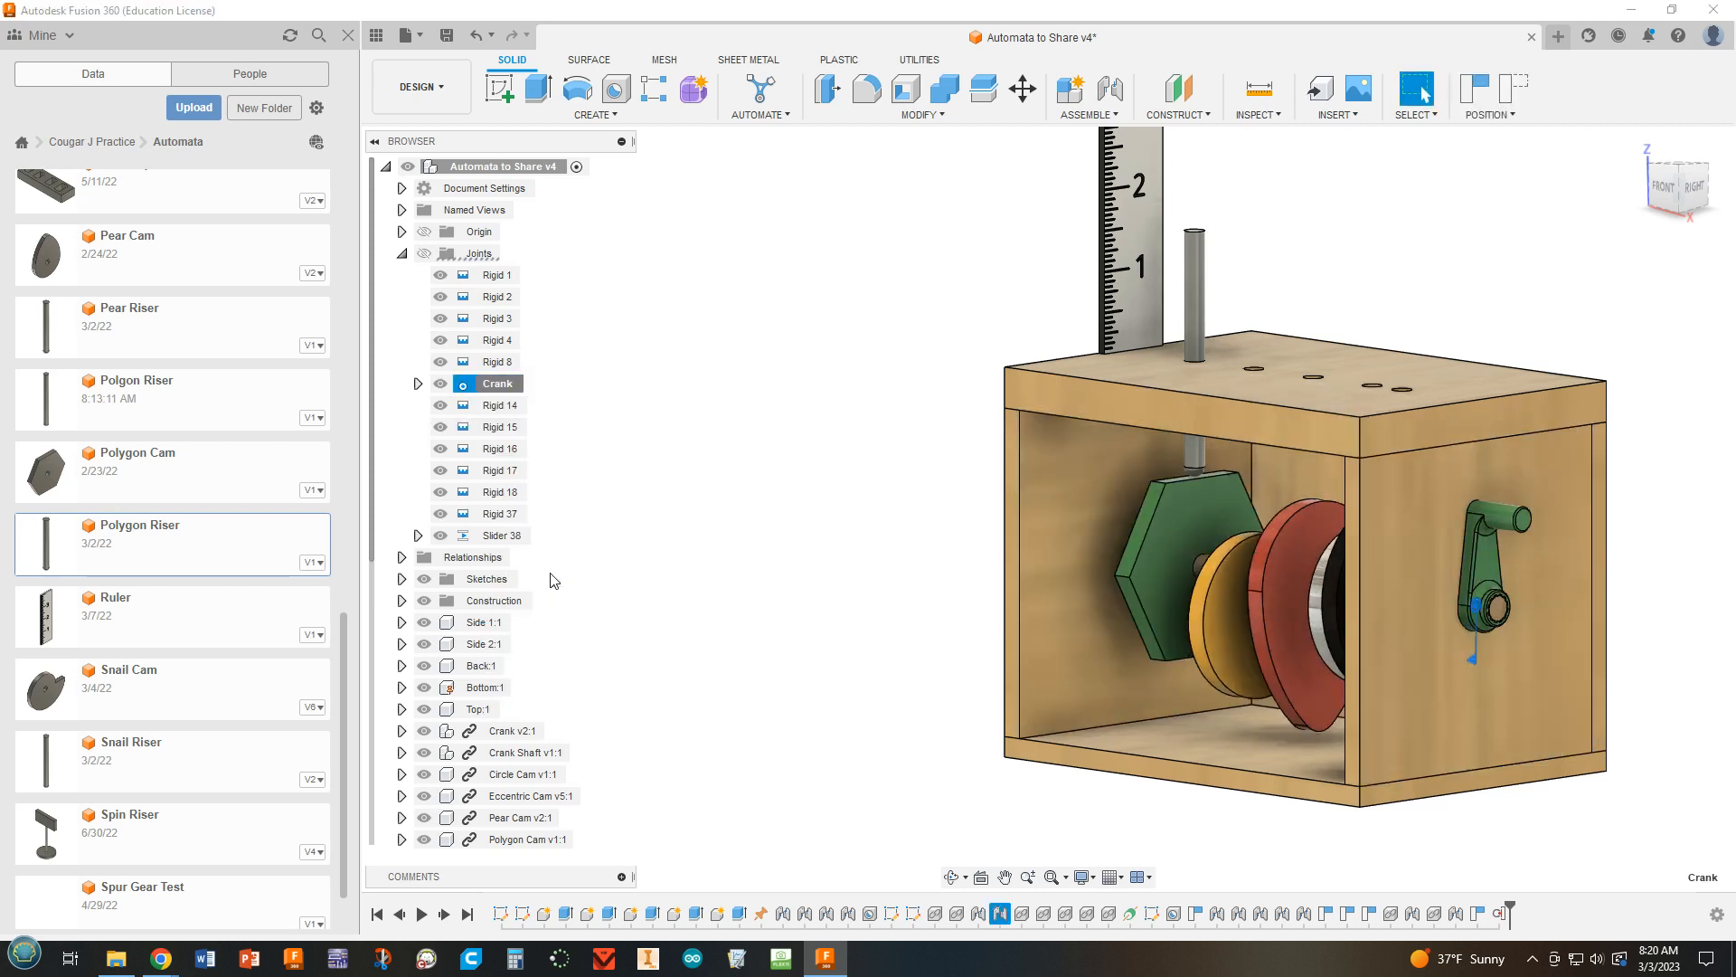
click(767, 478)
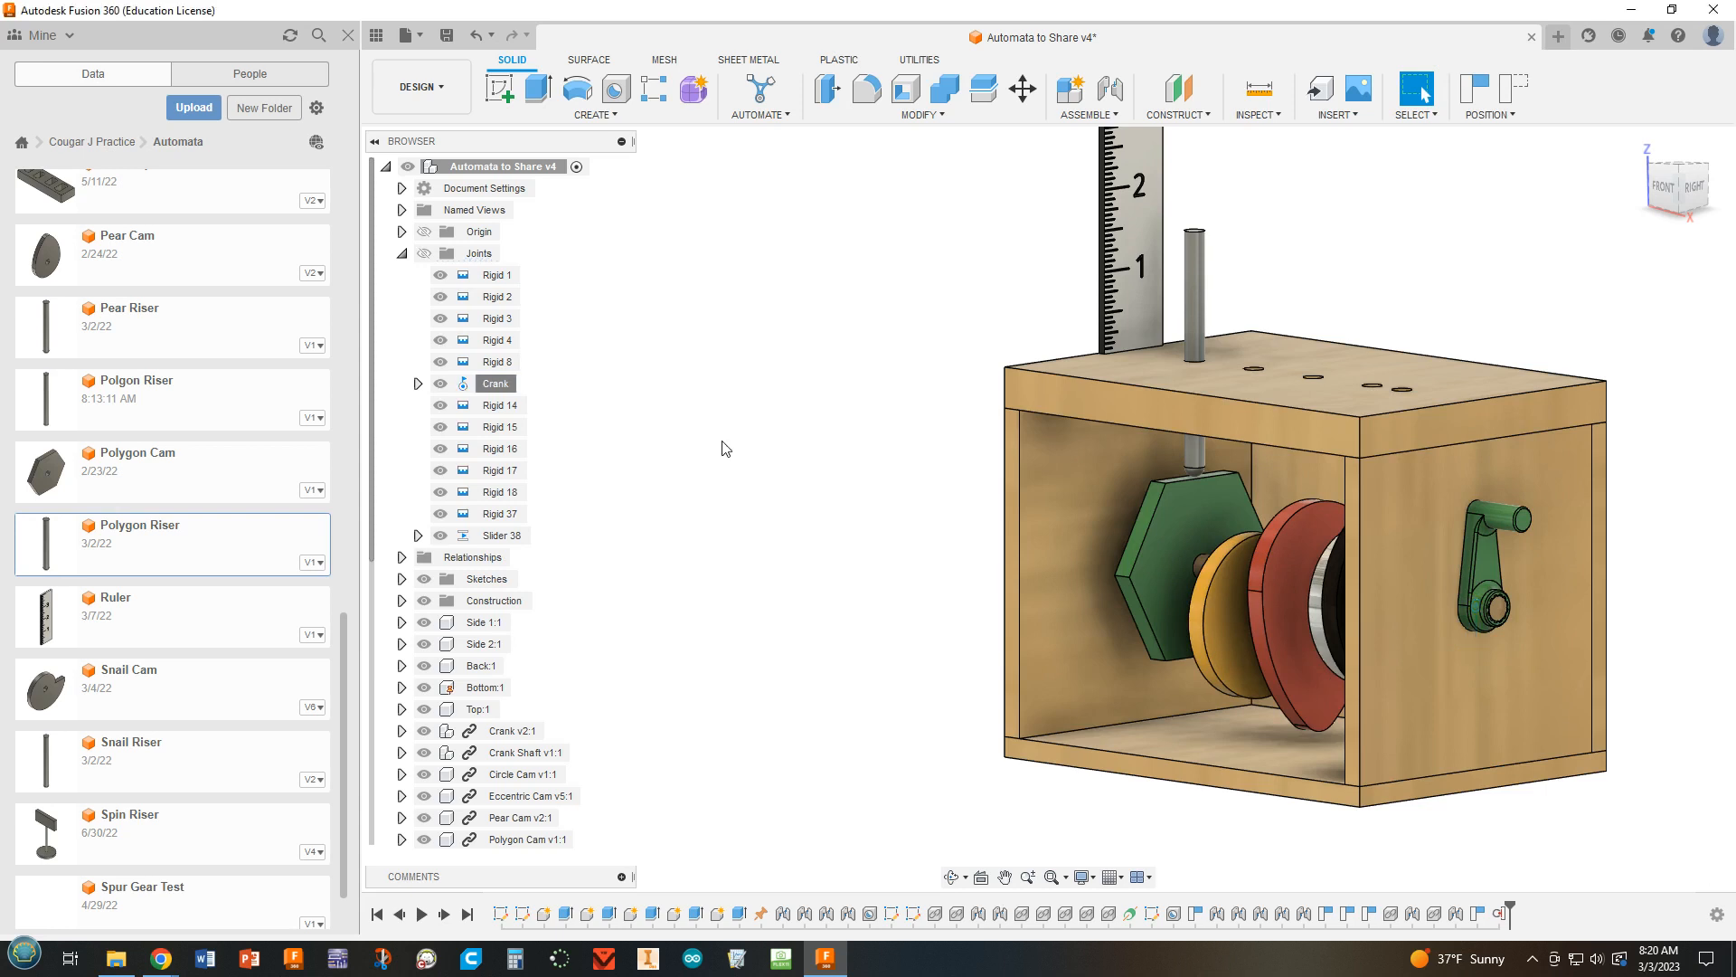
Step: Open the Polgon Riser component for Edit In Place, reverting moved components to their previous positions
click(402, 255)
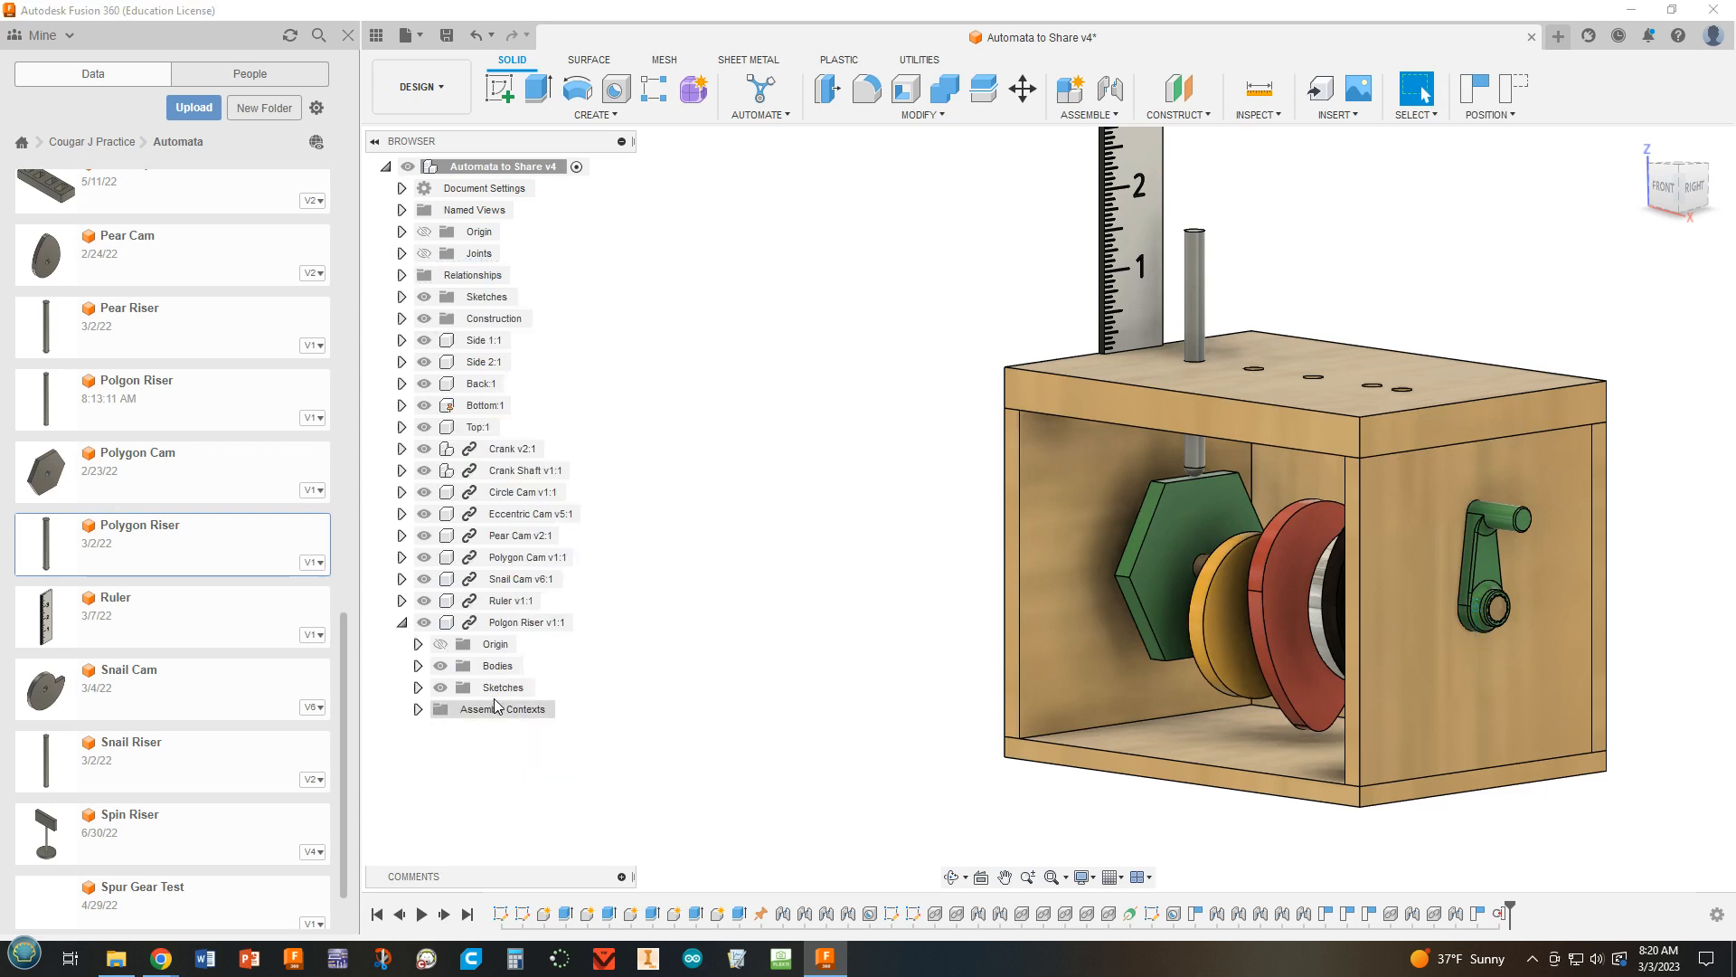
click(402, 622)
right_click(485, 631)
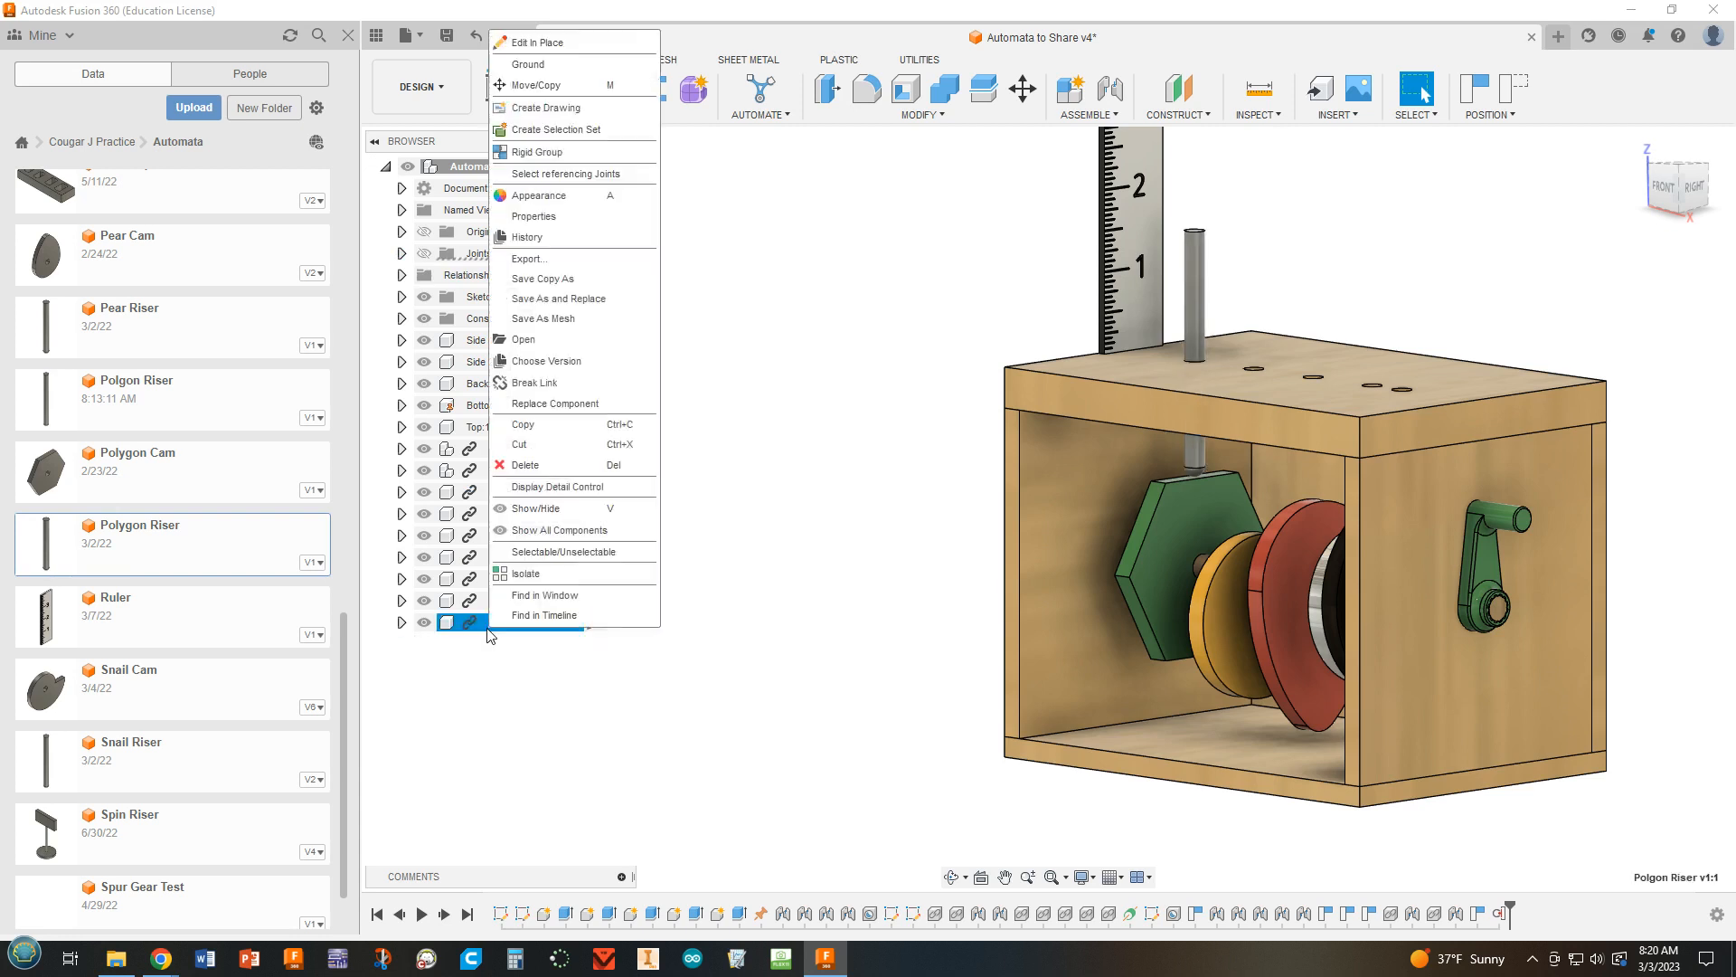
click(560, 45)
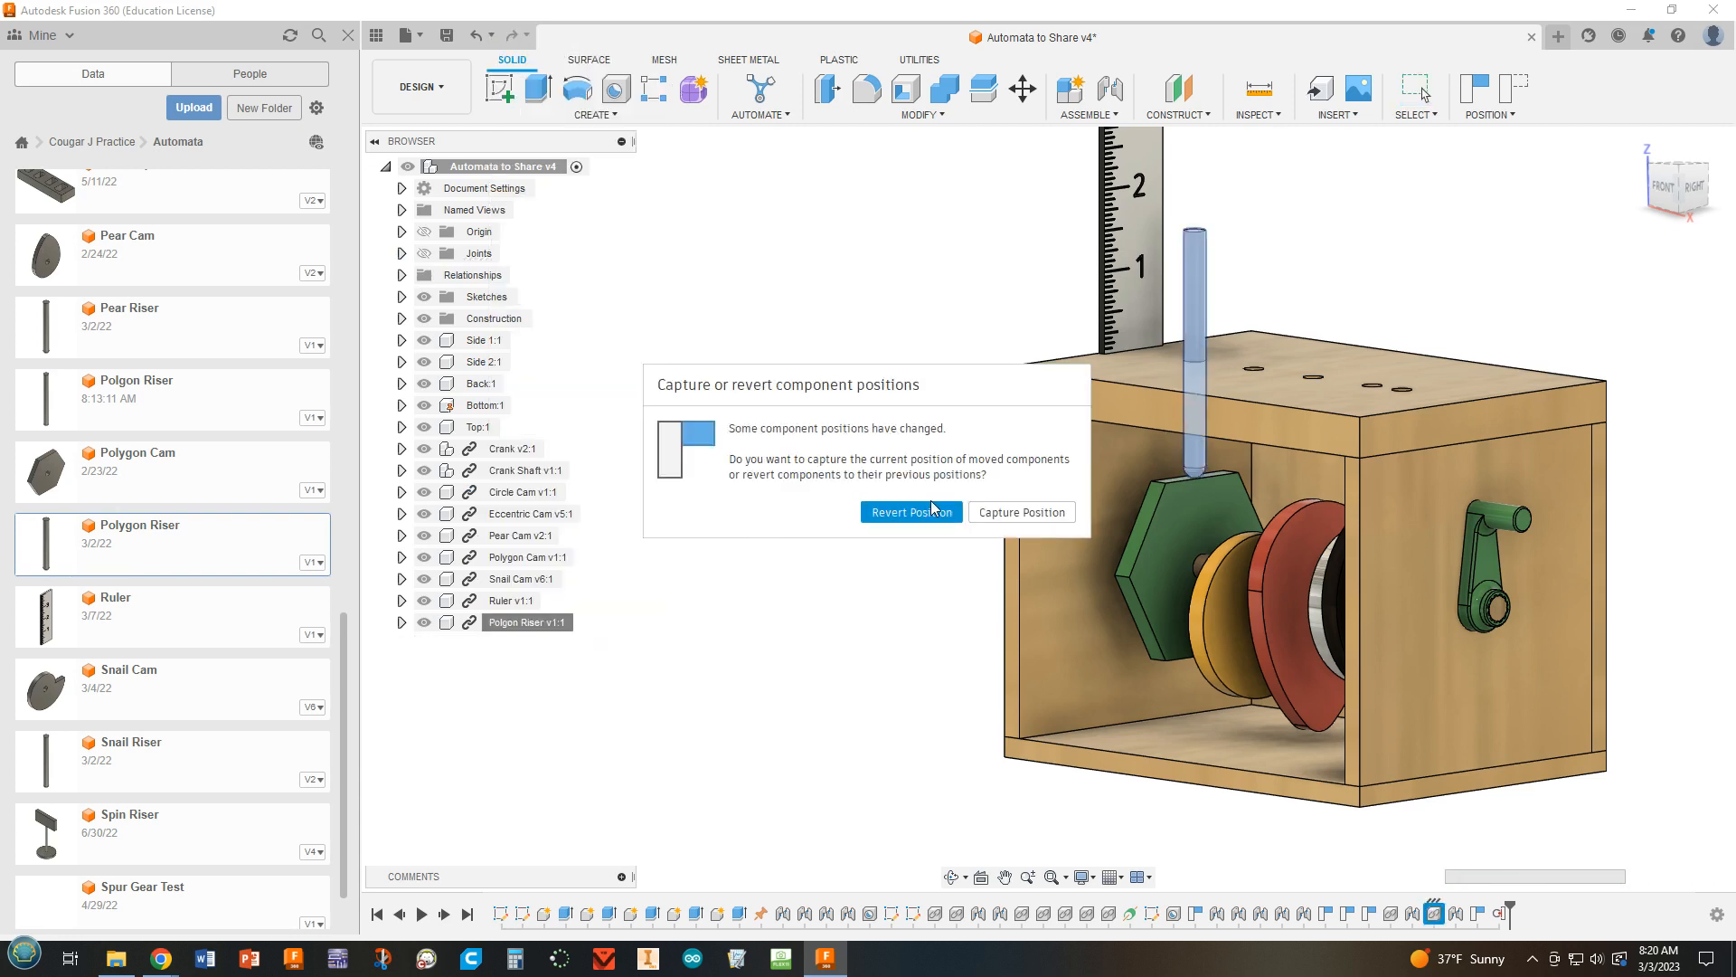
click(906, 511)
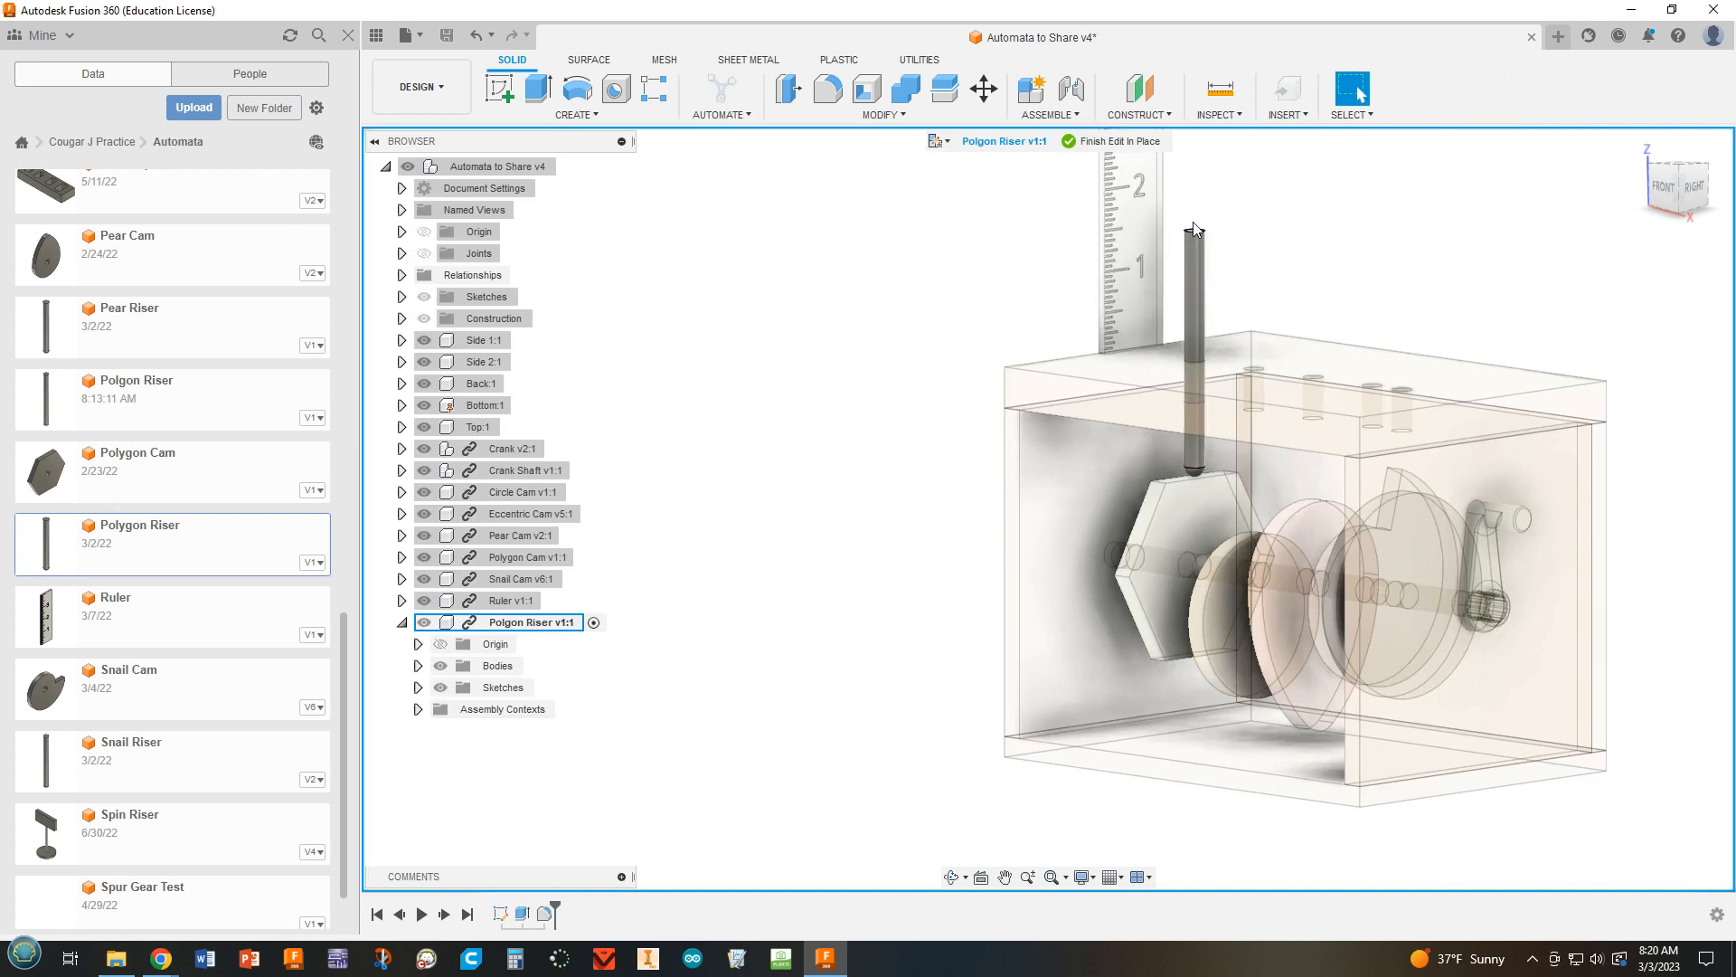
scroll(1187, 280, up, 3)
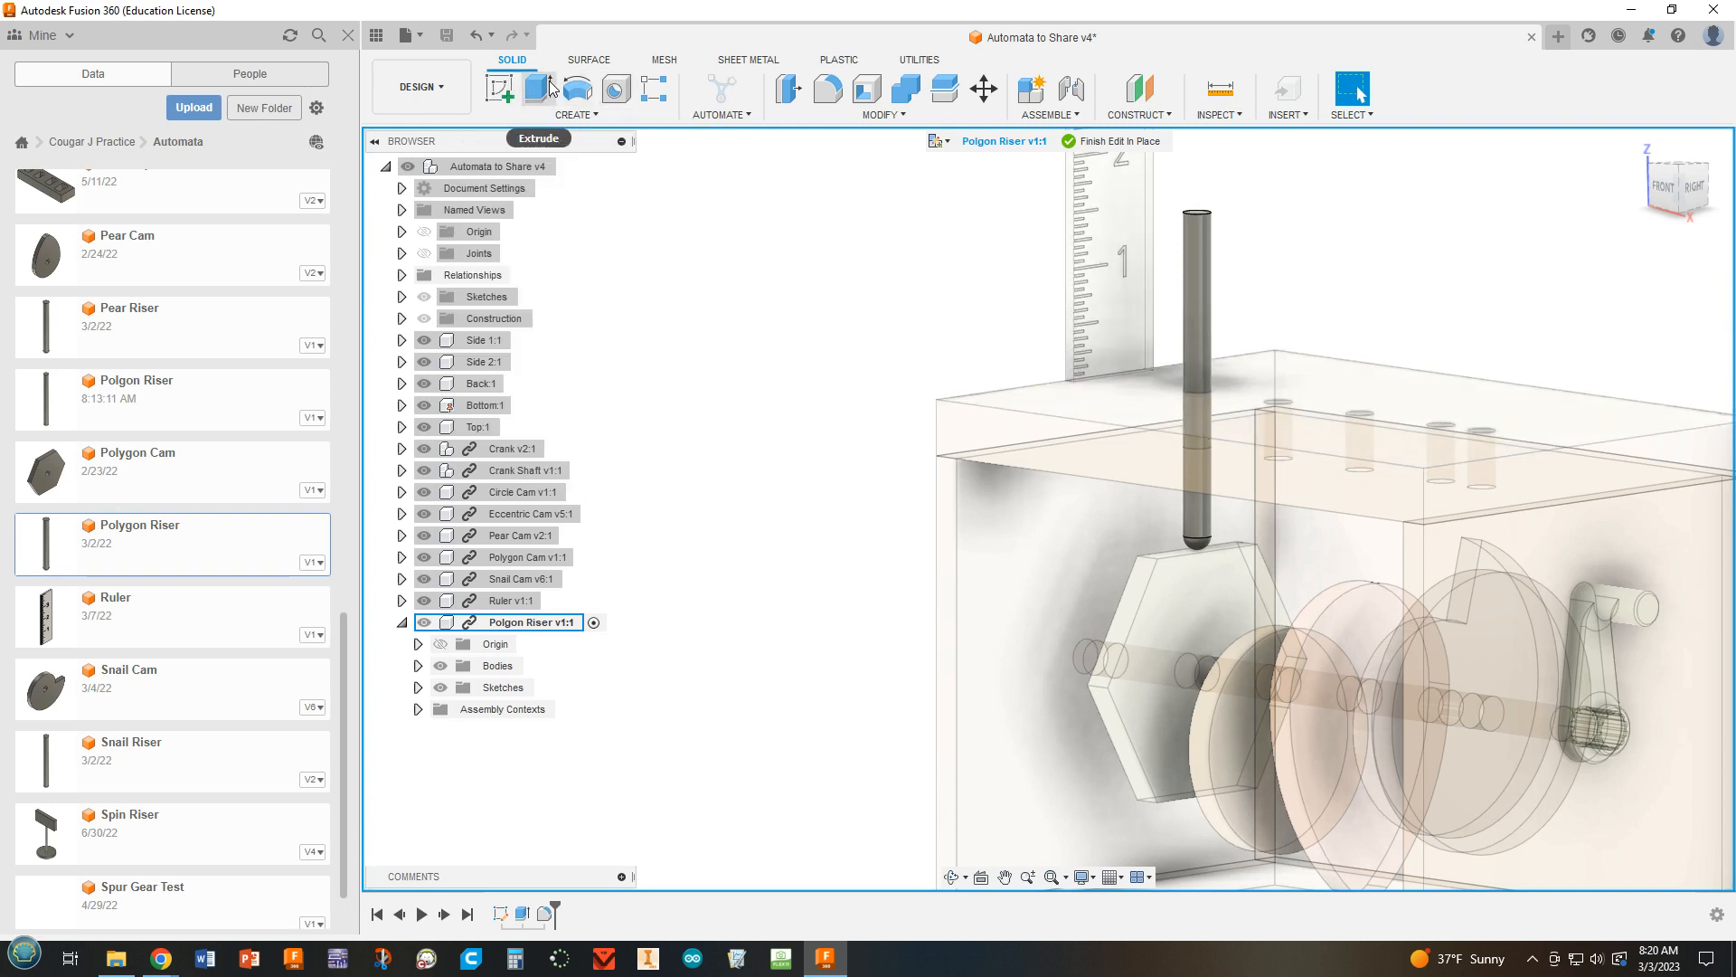
click(788, 89)
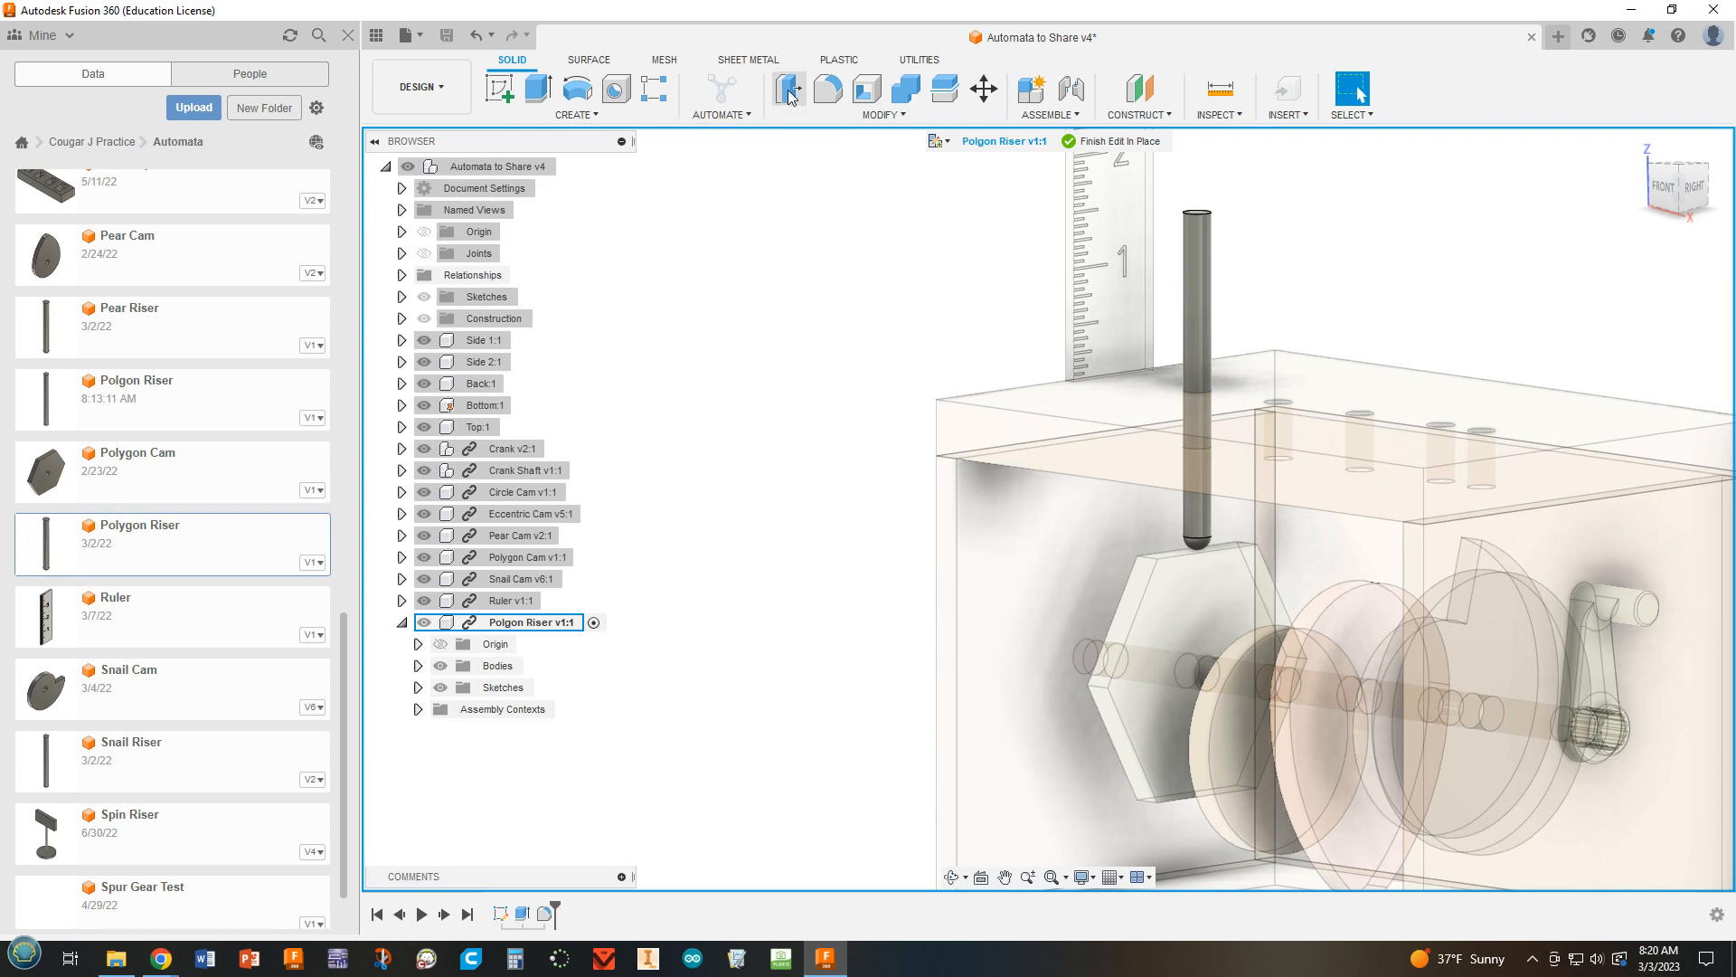
click(1199, 214)
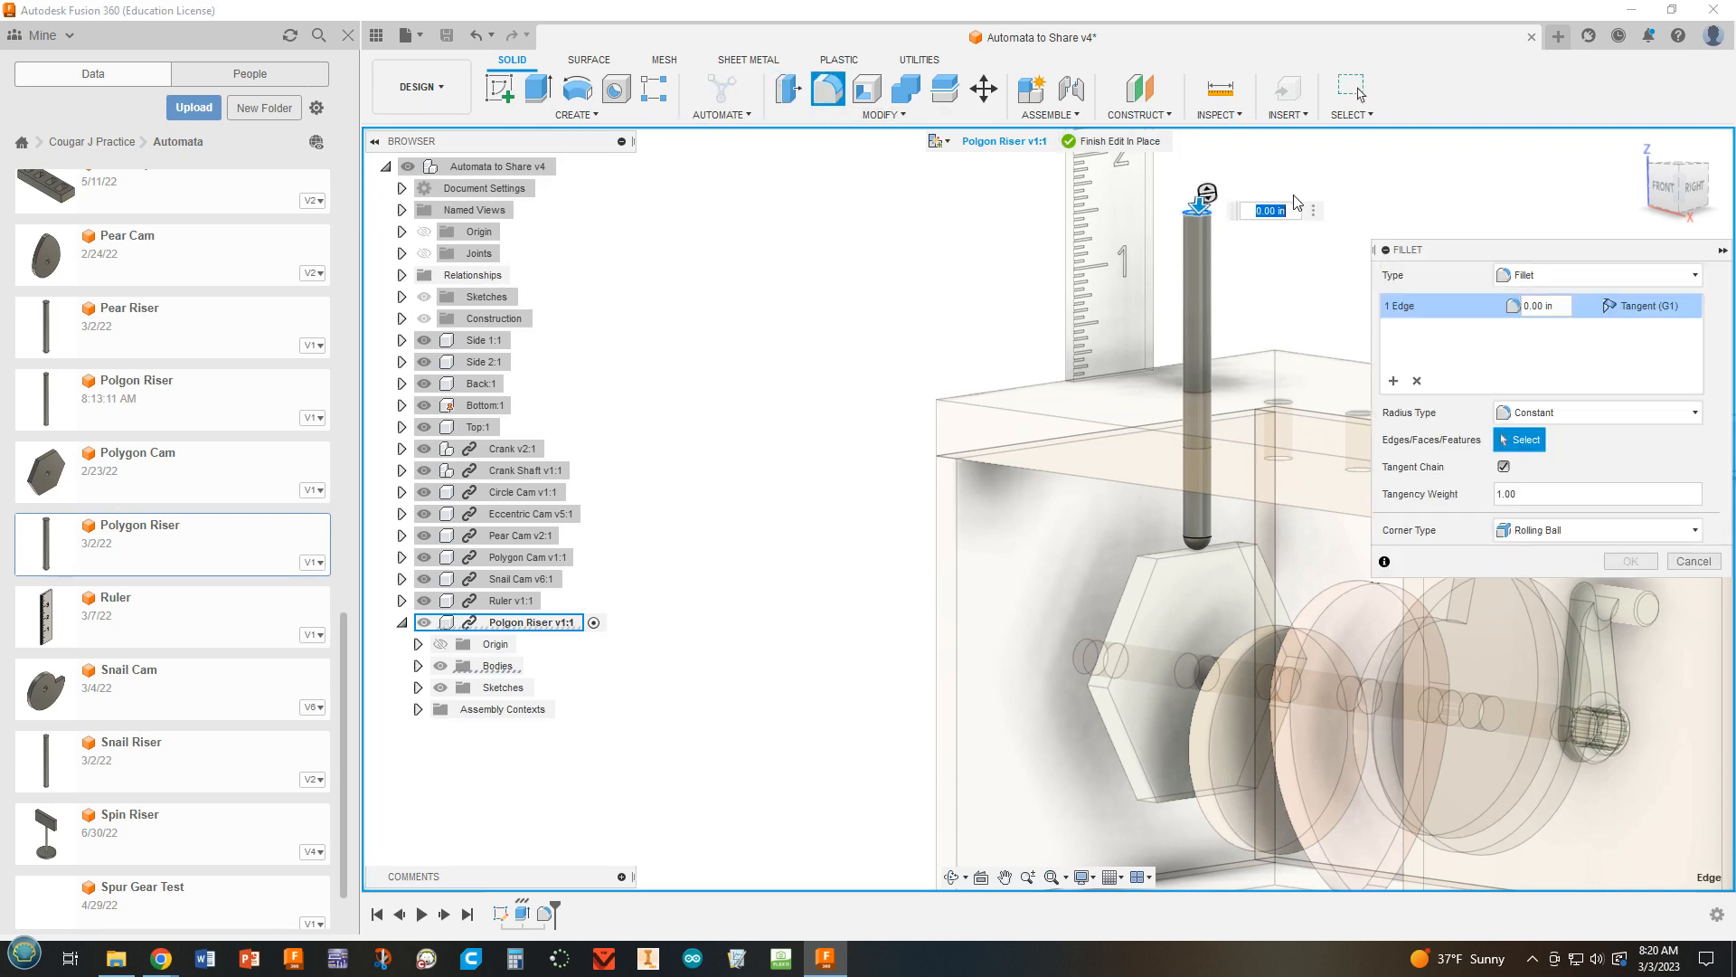
shift+middle_drag(1299, 197, 1302, 260)
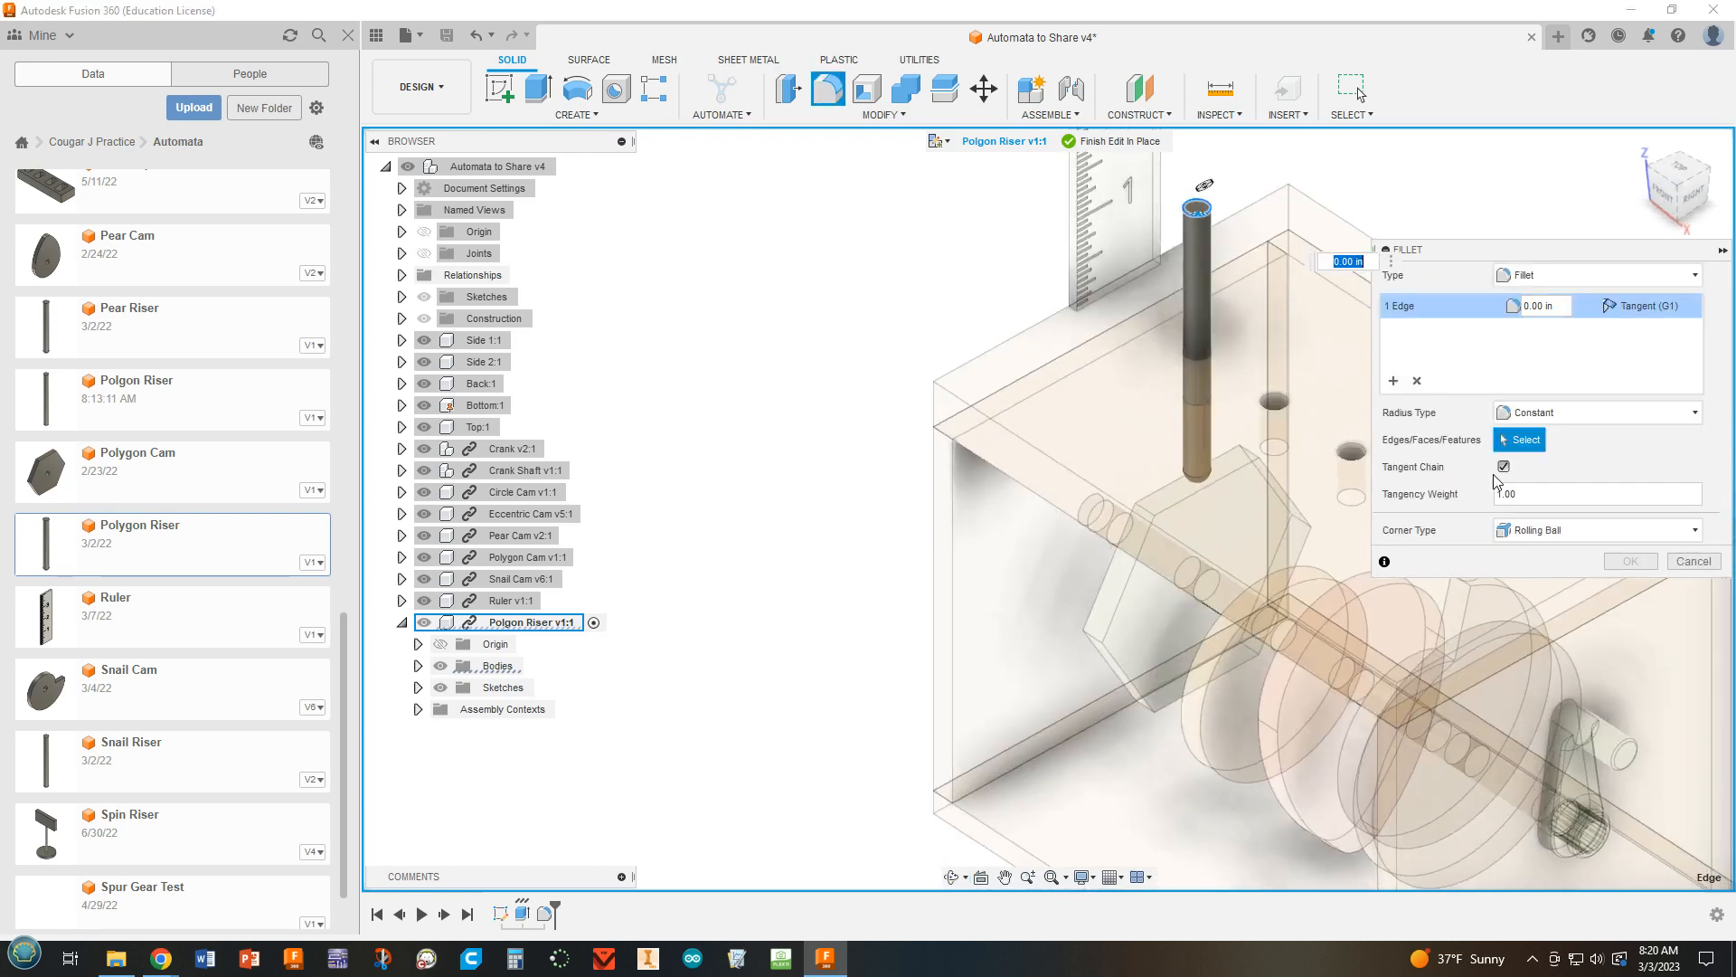
click(1685, 566)
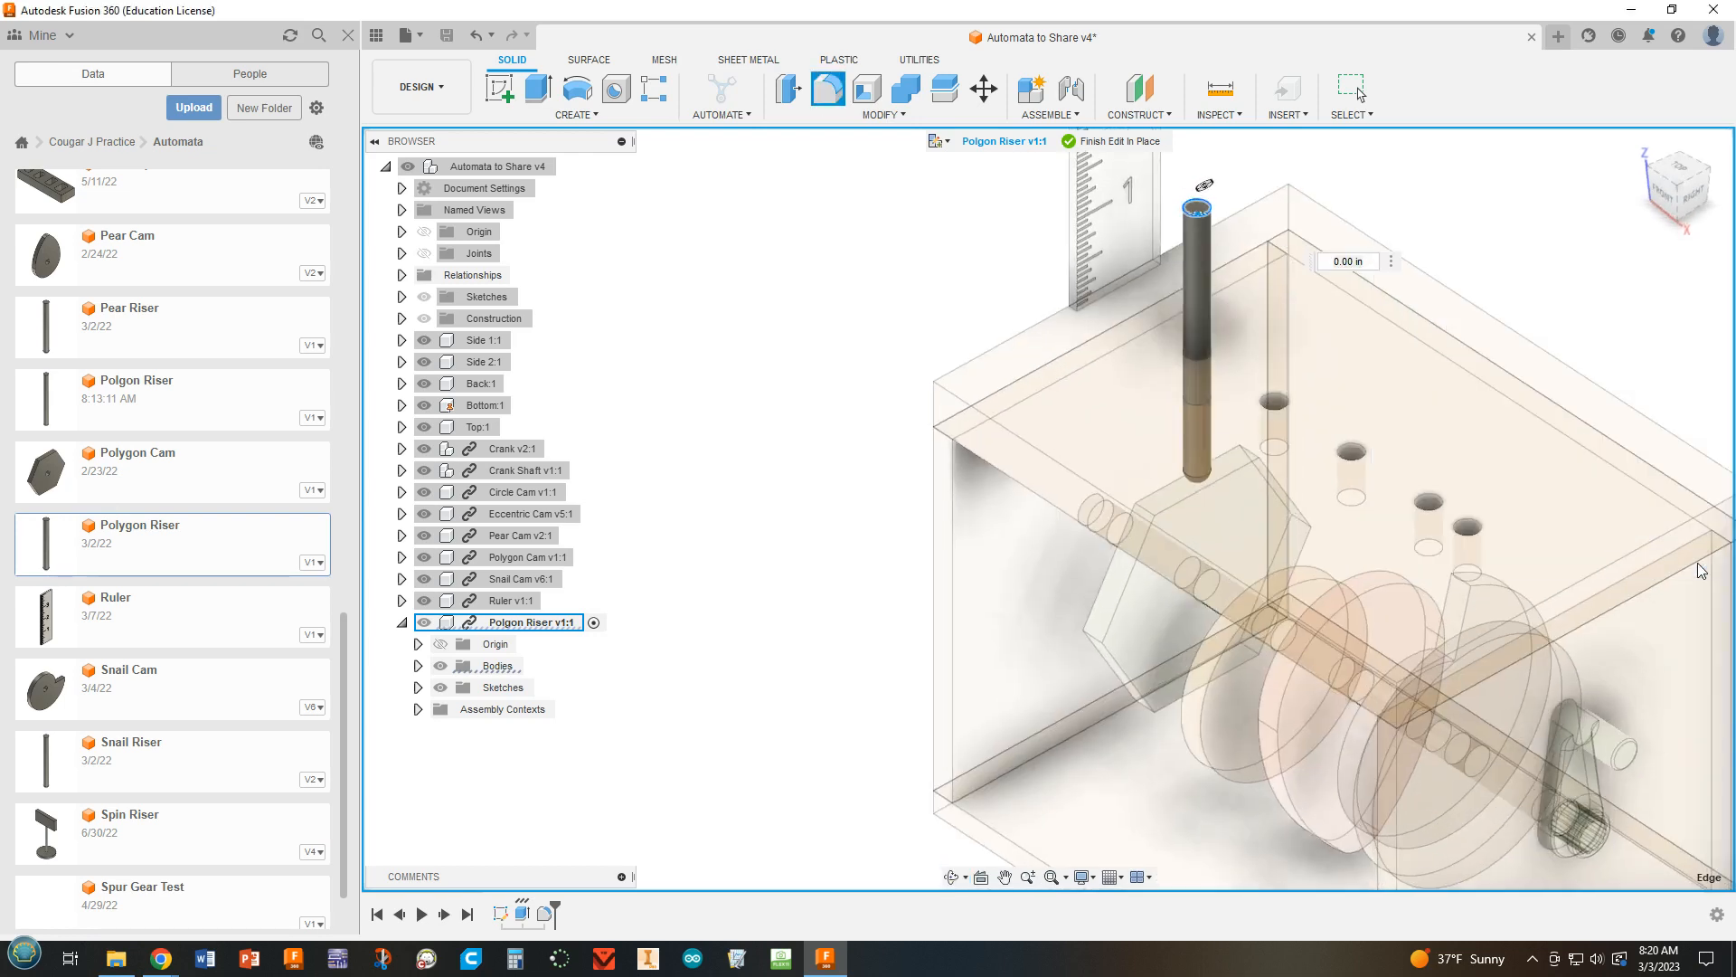
Step: Shorten the polygon riser with Press Pull on its top face to a distance of 1.417 in, and finish Edit In Place
click(790, 91)
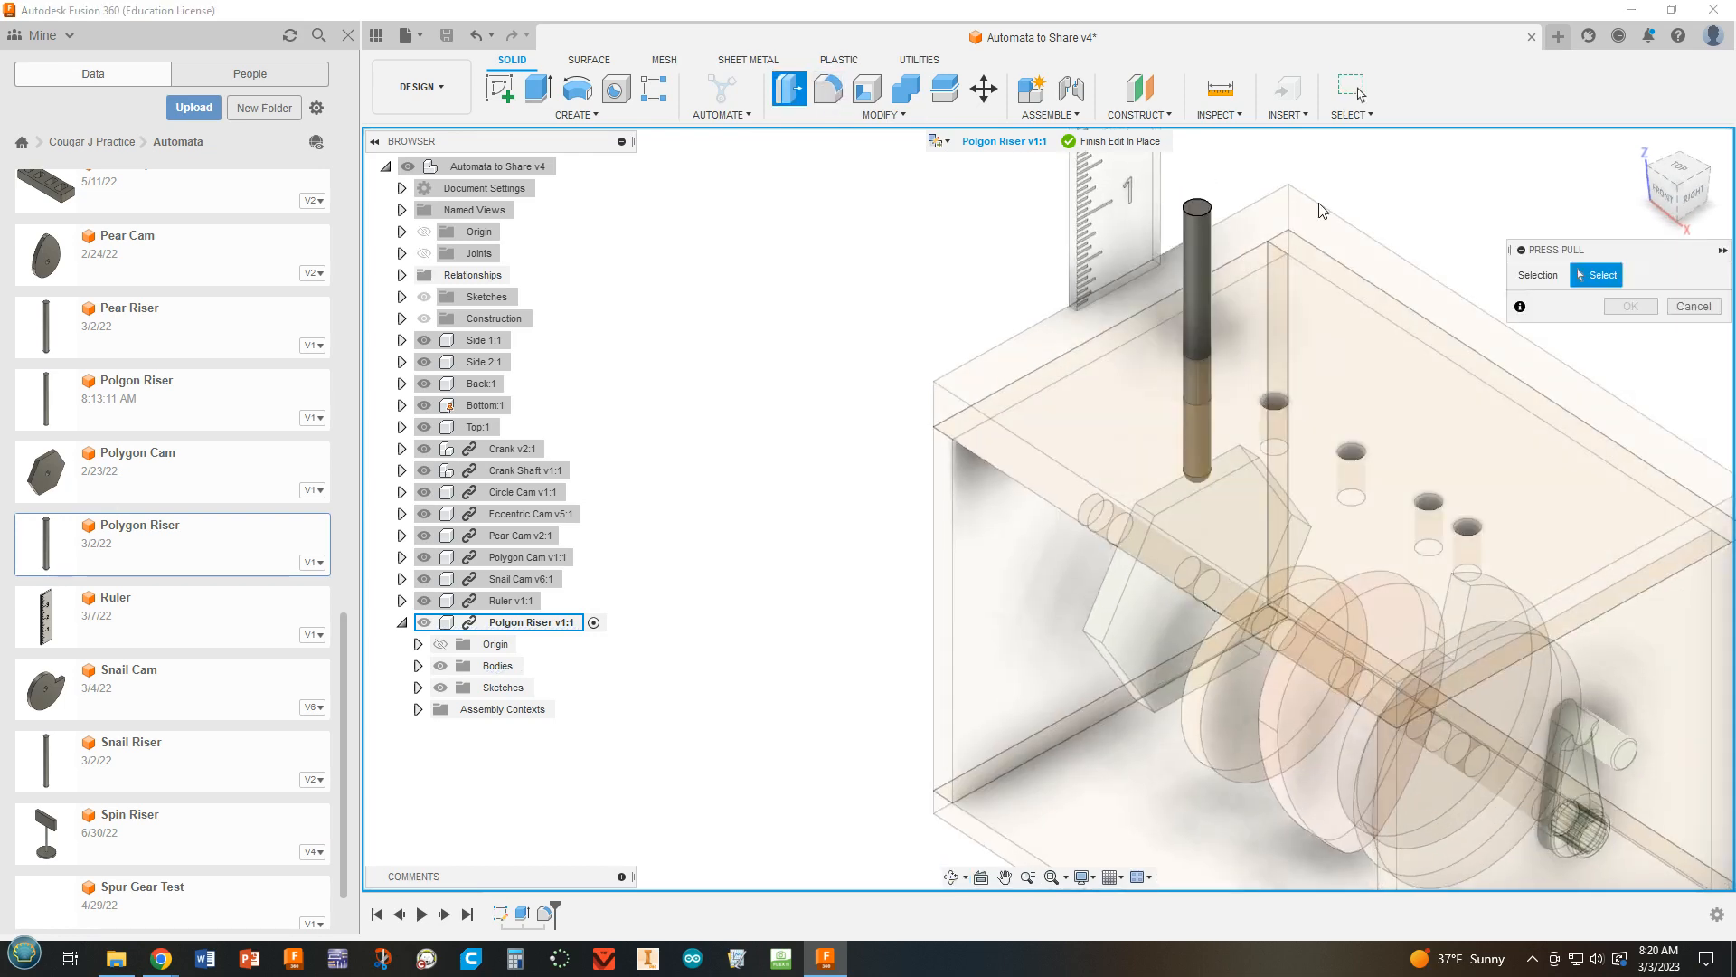
click(1198, 207)
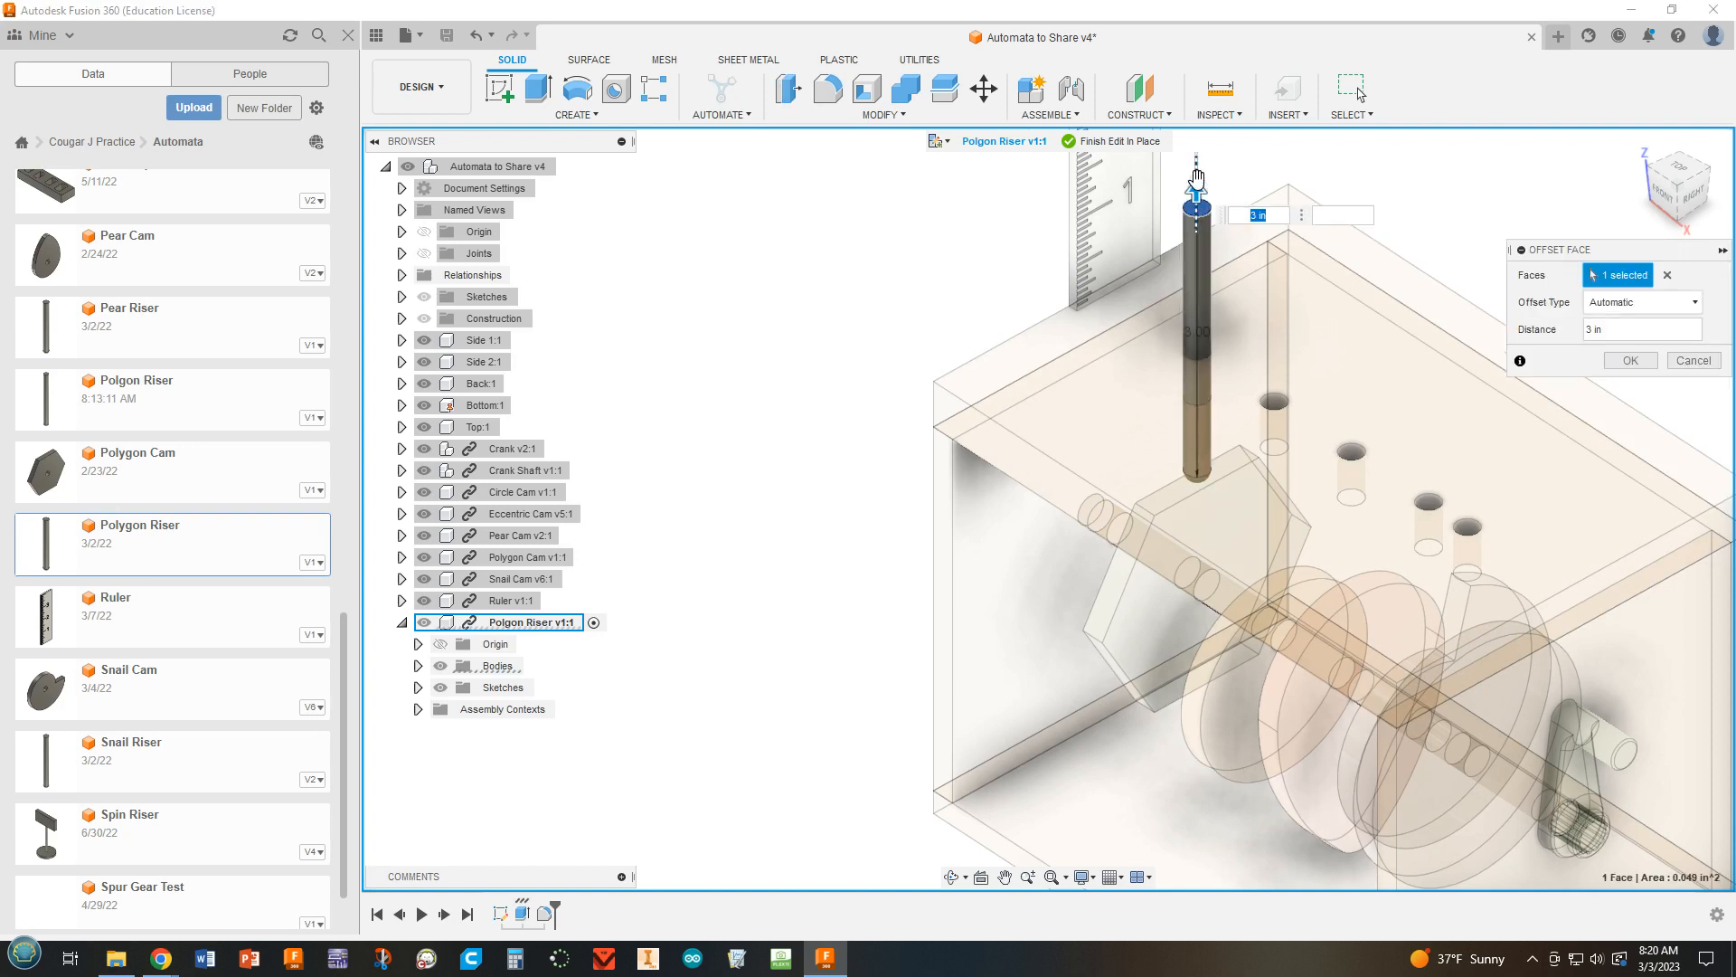
drag(1195, 191, 1273, 349)
drag(1196, 257, 1208, 355)
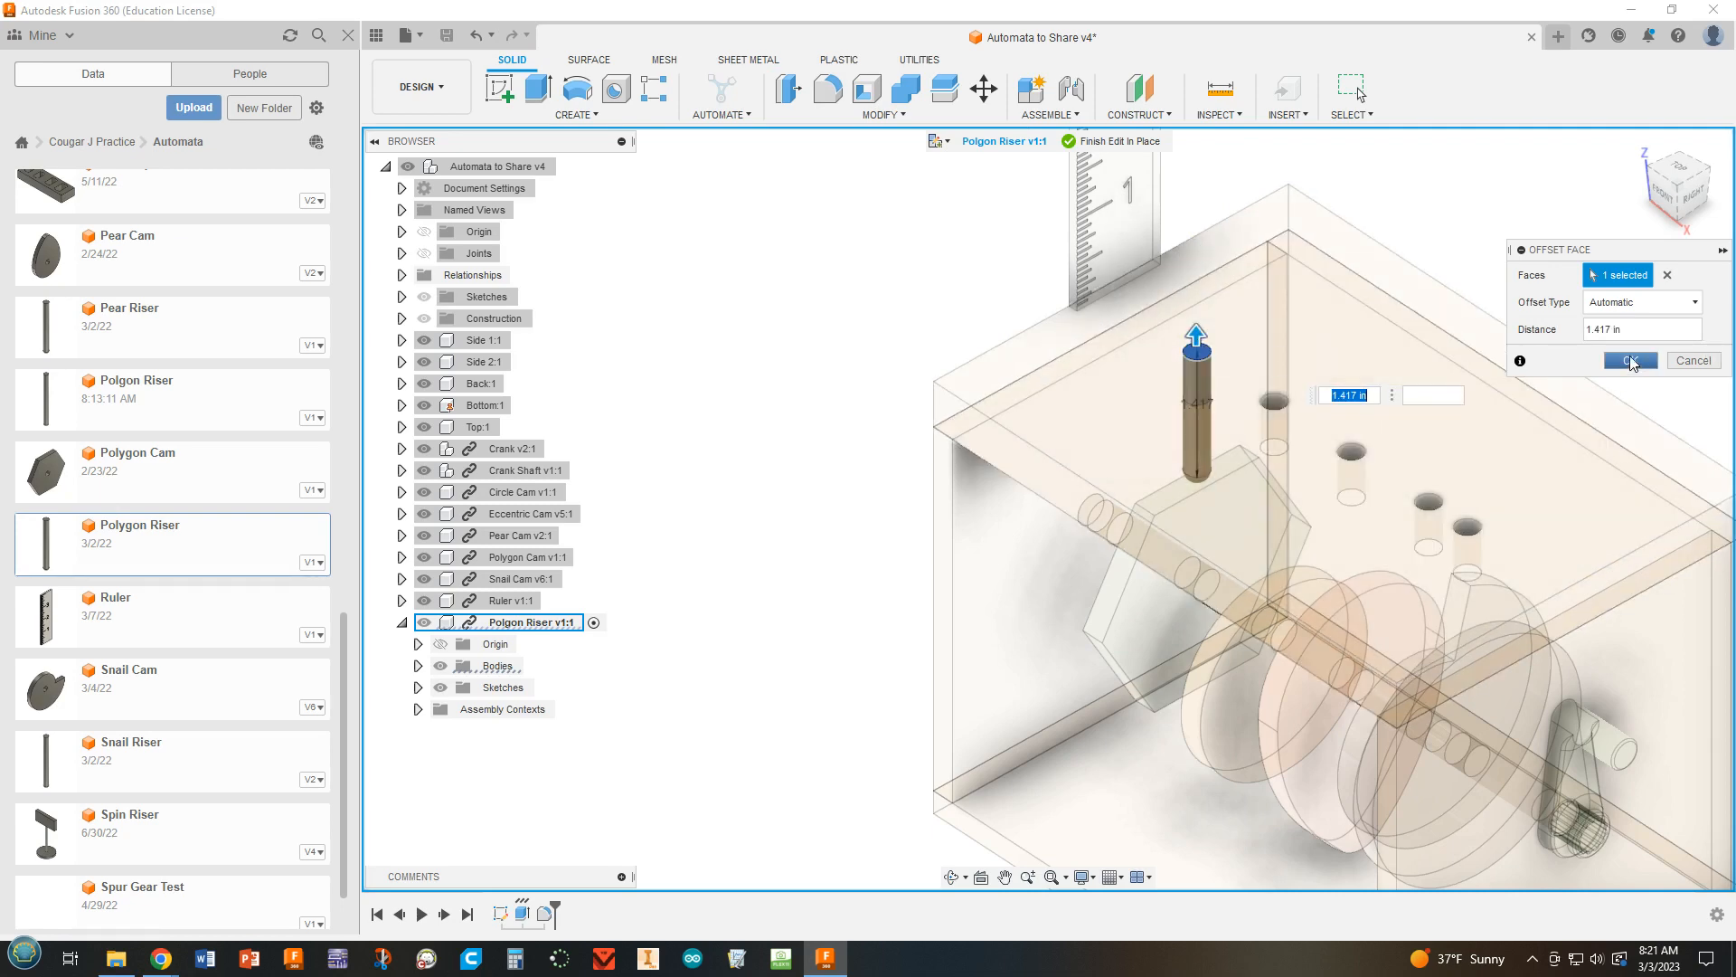
click(1631, 360)
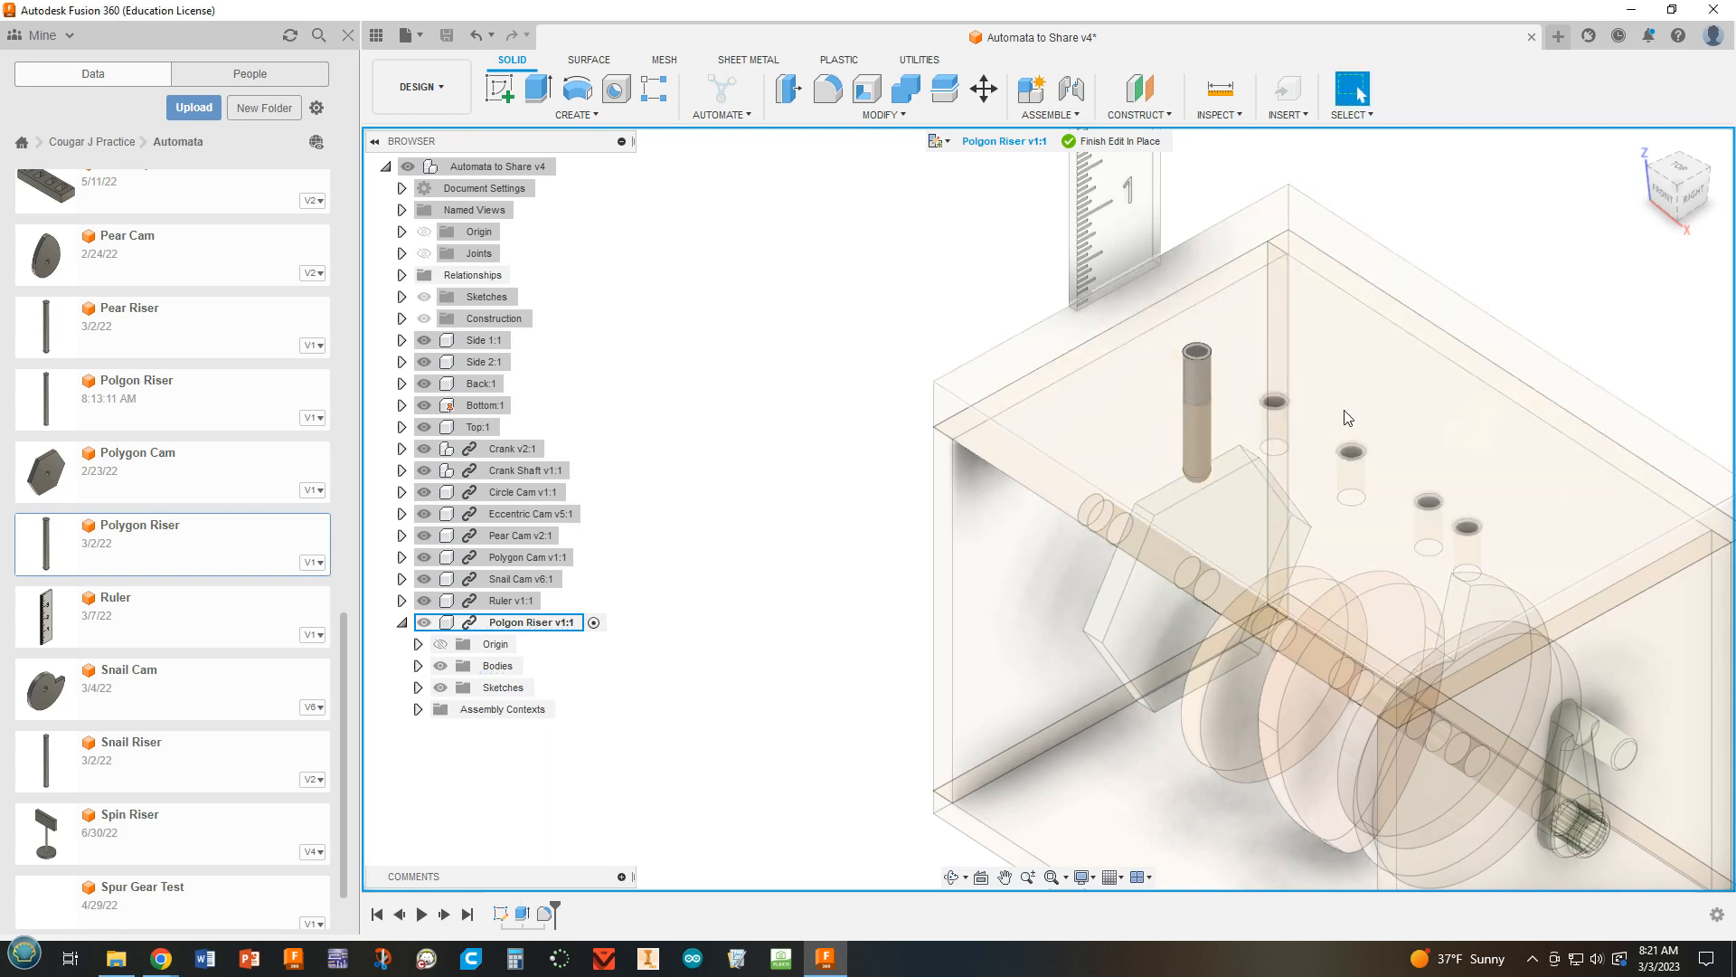
click(1082, 142)
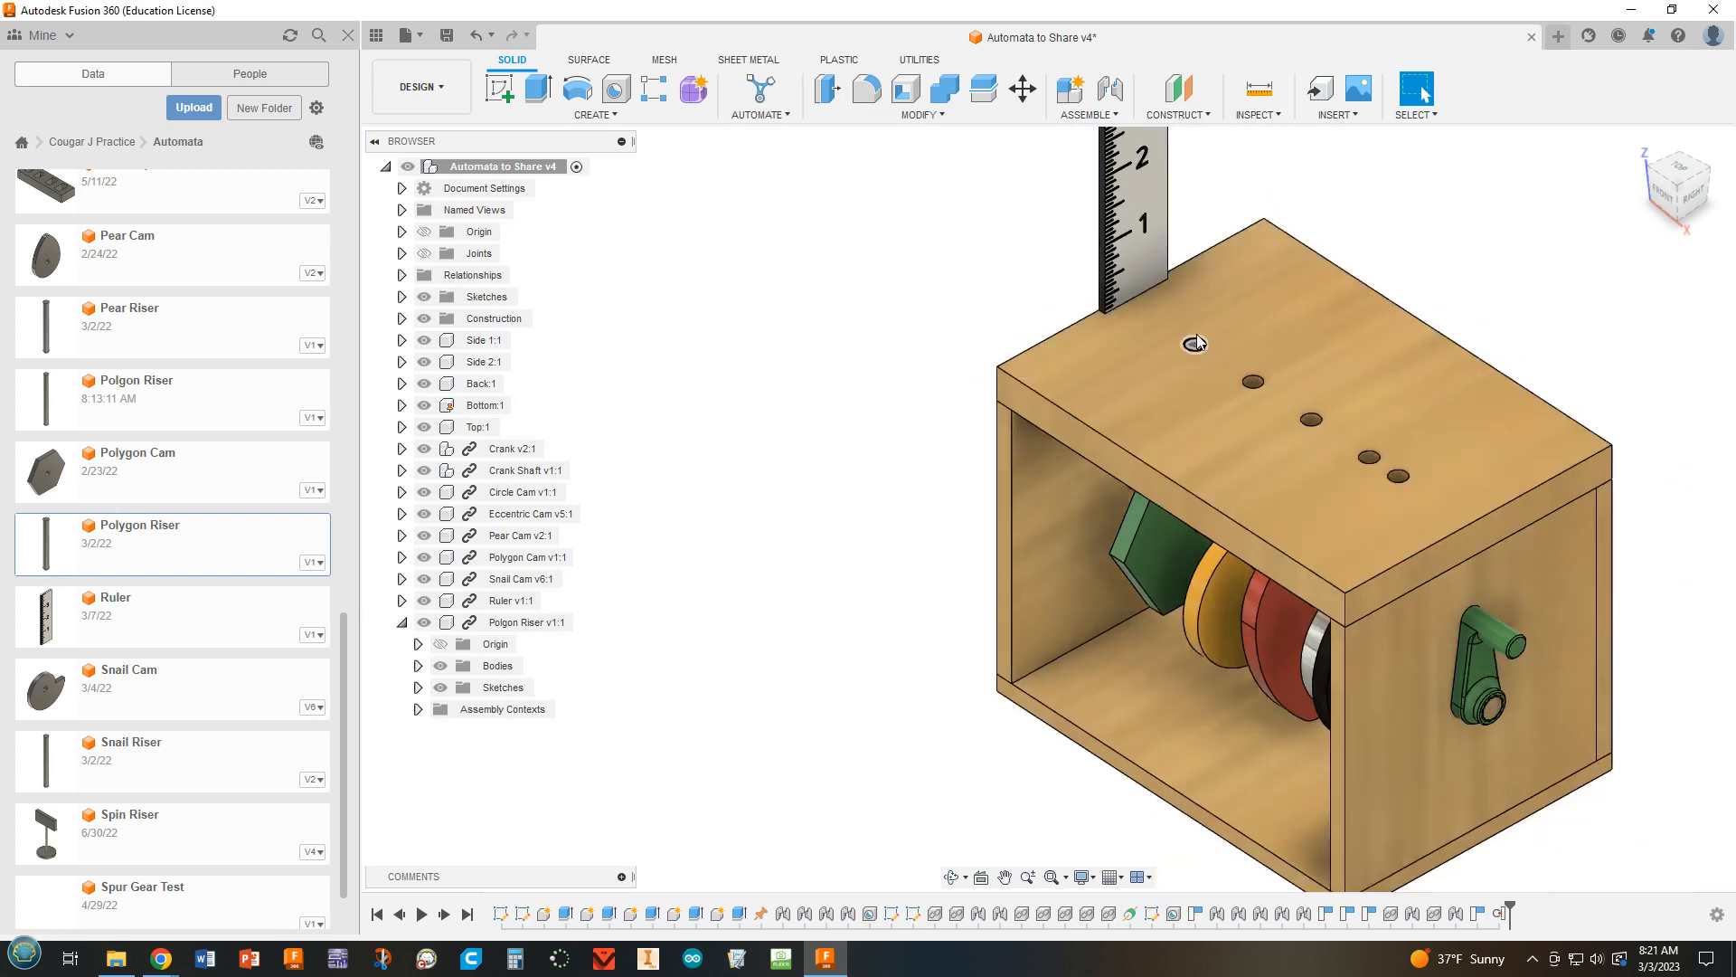
Step: Turn the crank and check from the right side and the front how the shortened riser moves through the box top
drag(1512, 643, 1457, 601)
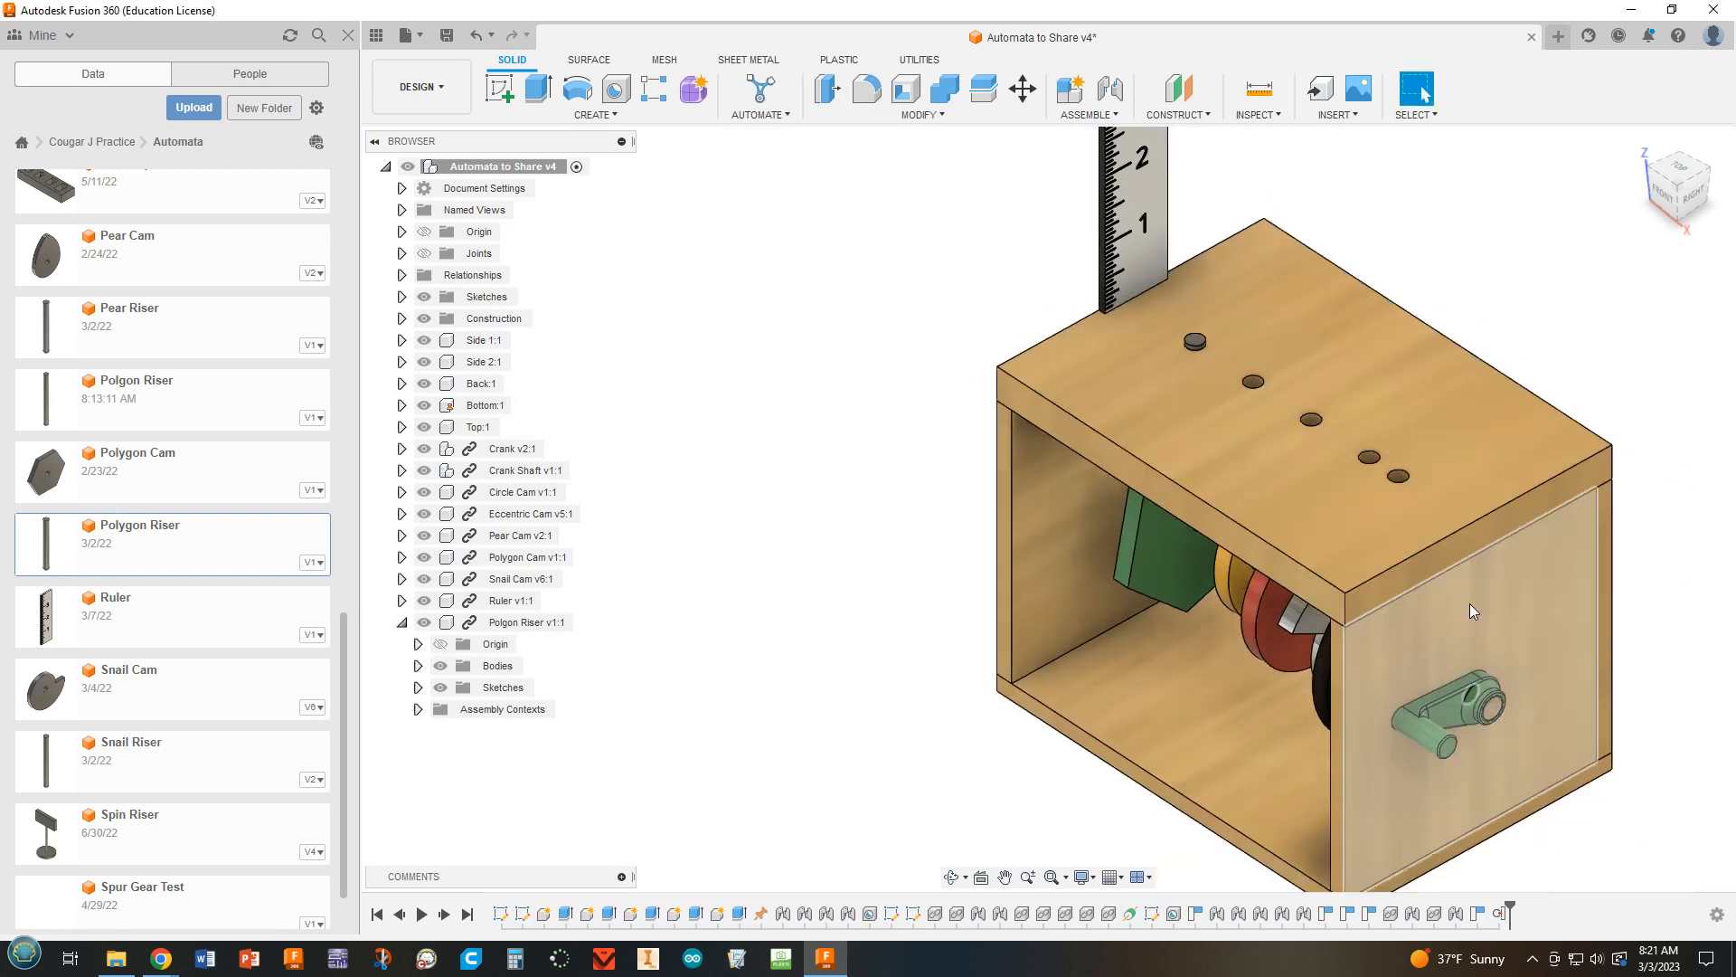
click(1693, 192)
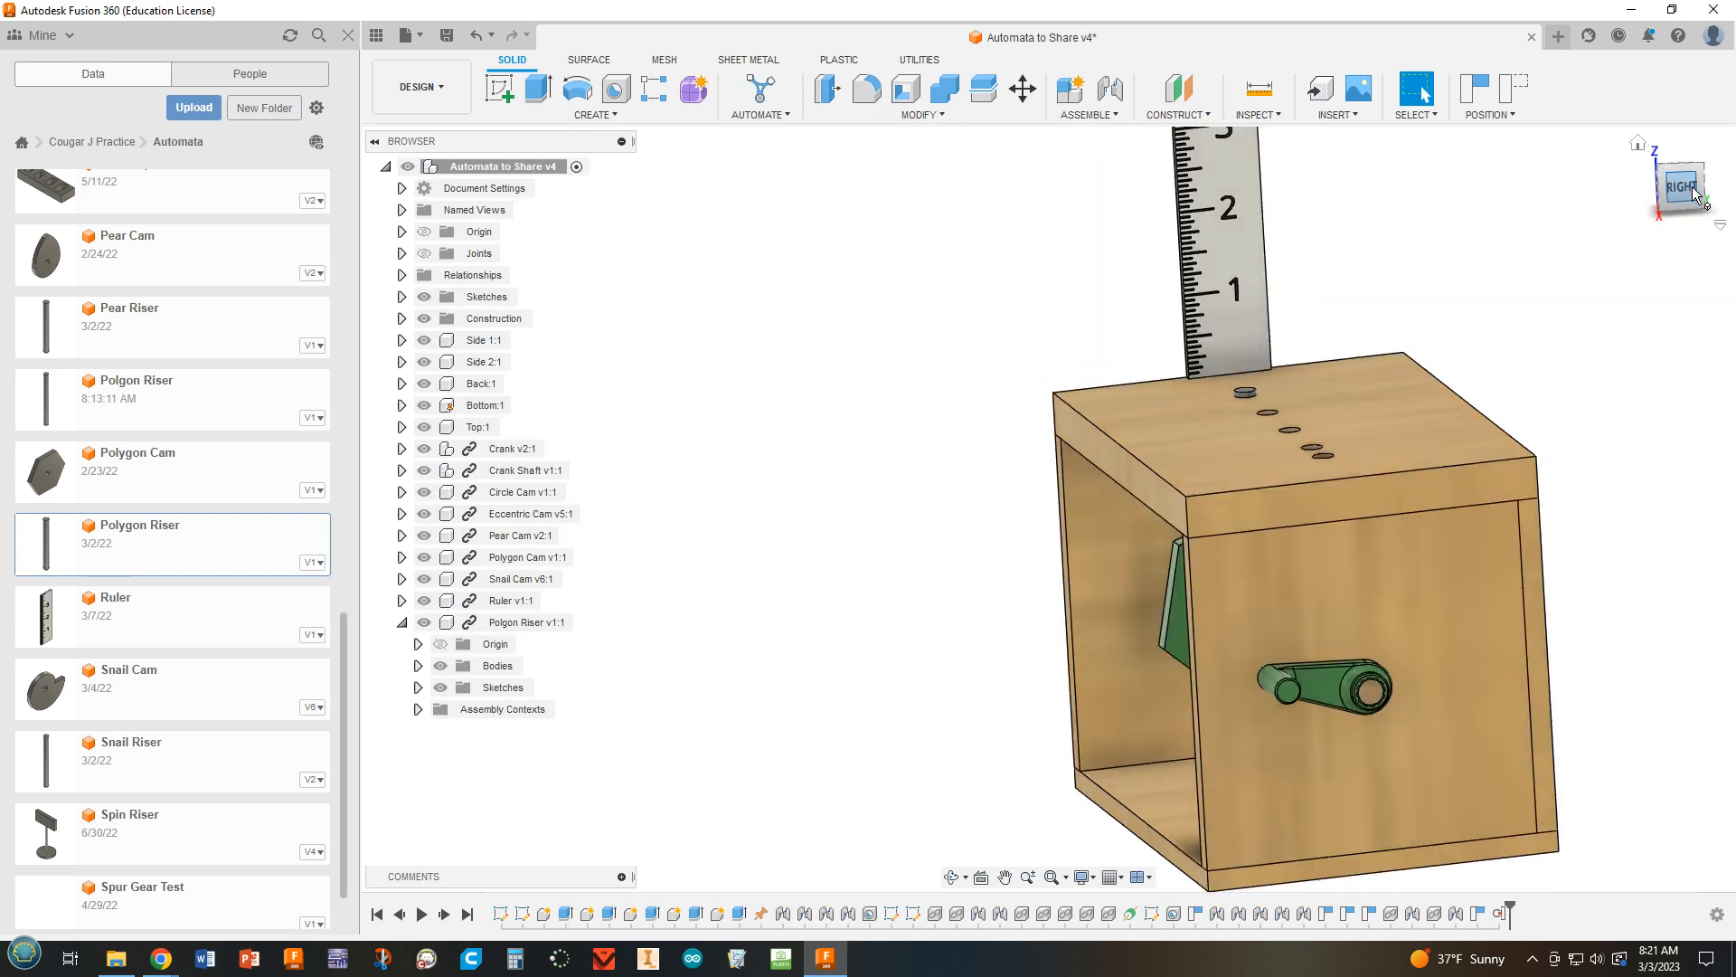
drag(1197, 622, 1394, 546)
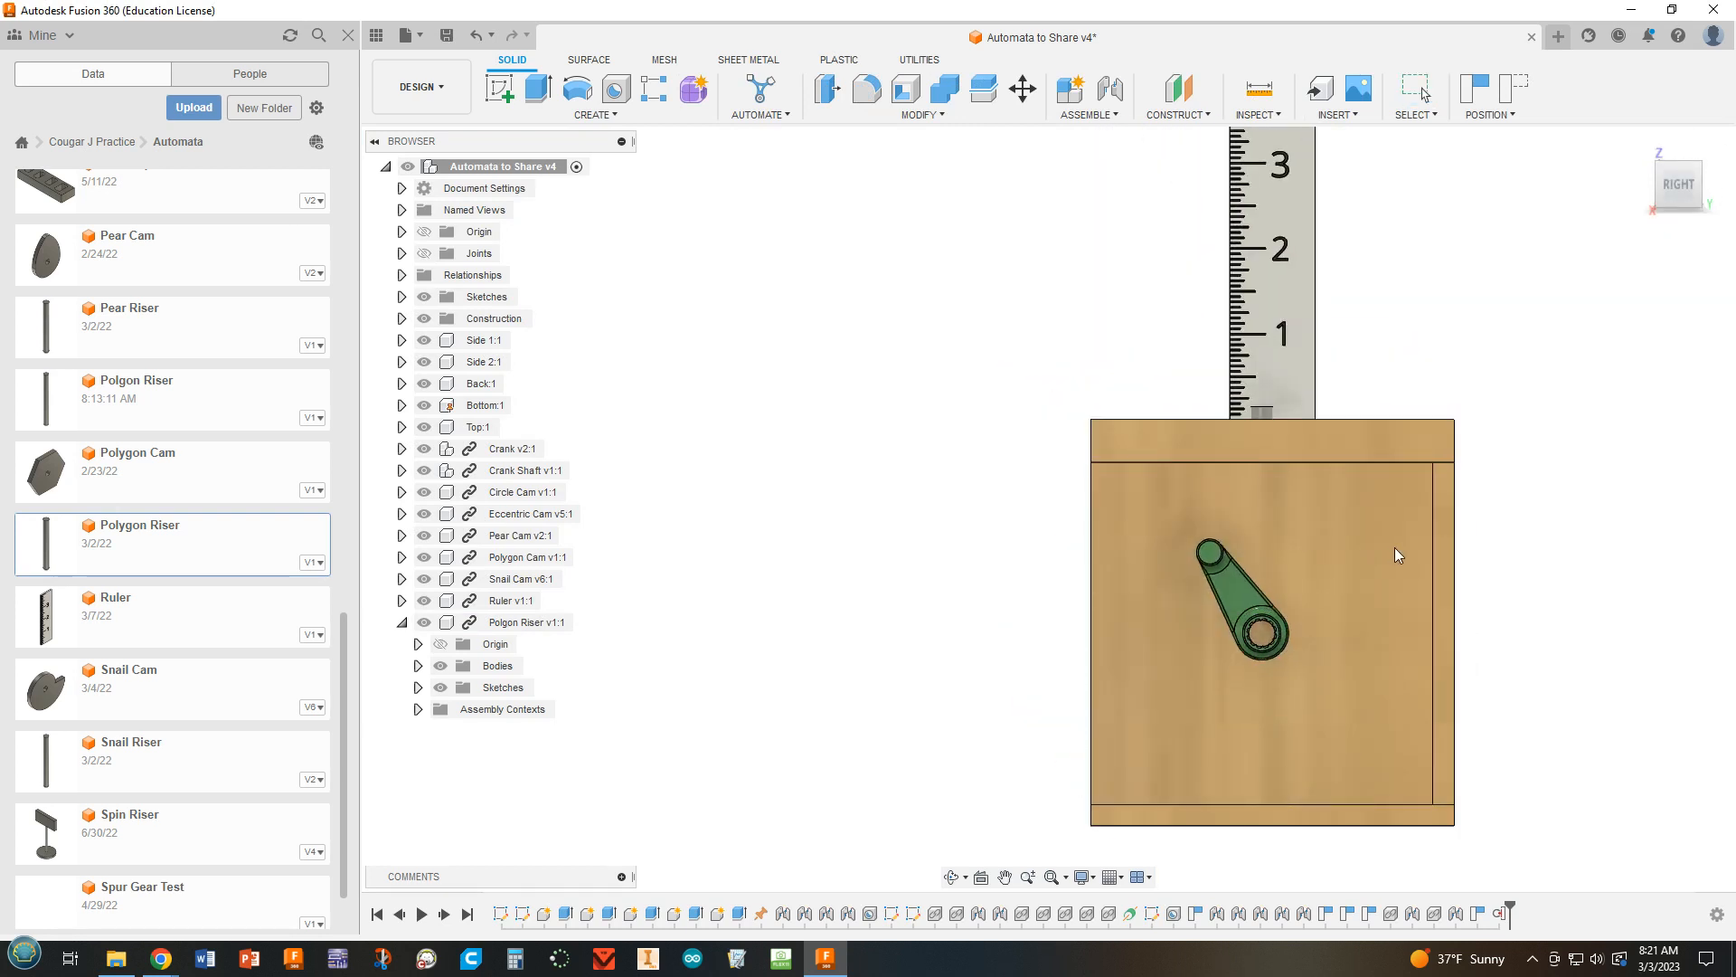
shift+middle_drag(1321, 699, 1374, 703)
drag(1441, 577, 1491, 568)
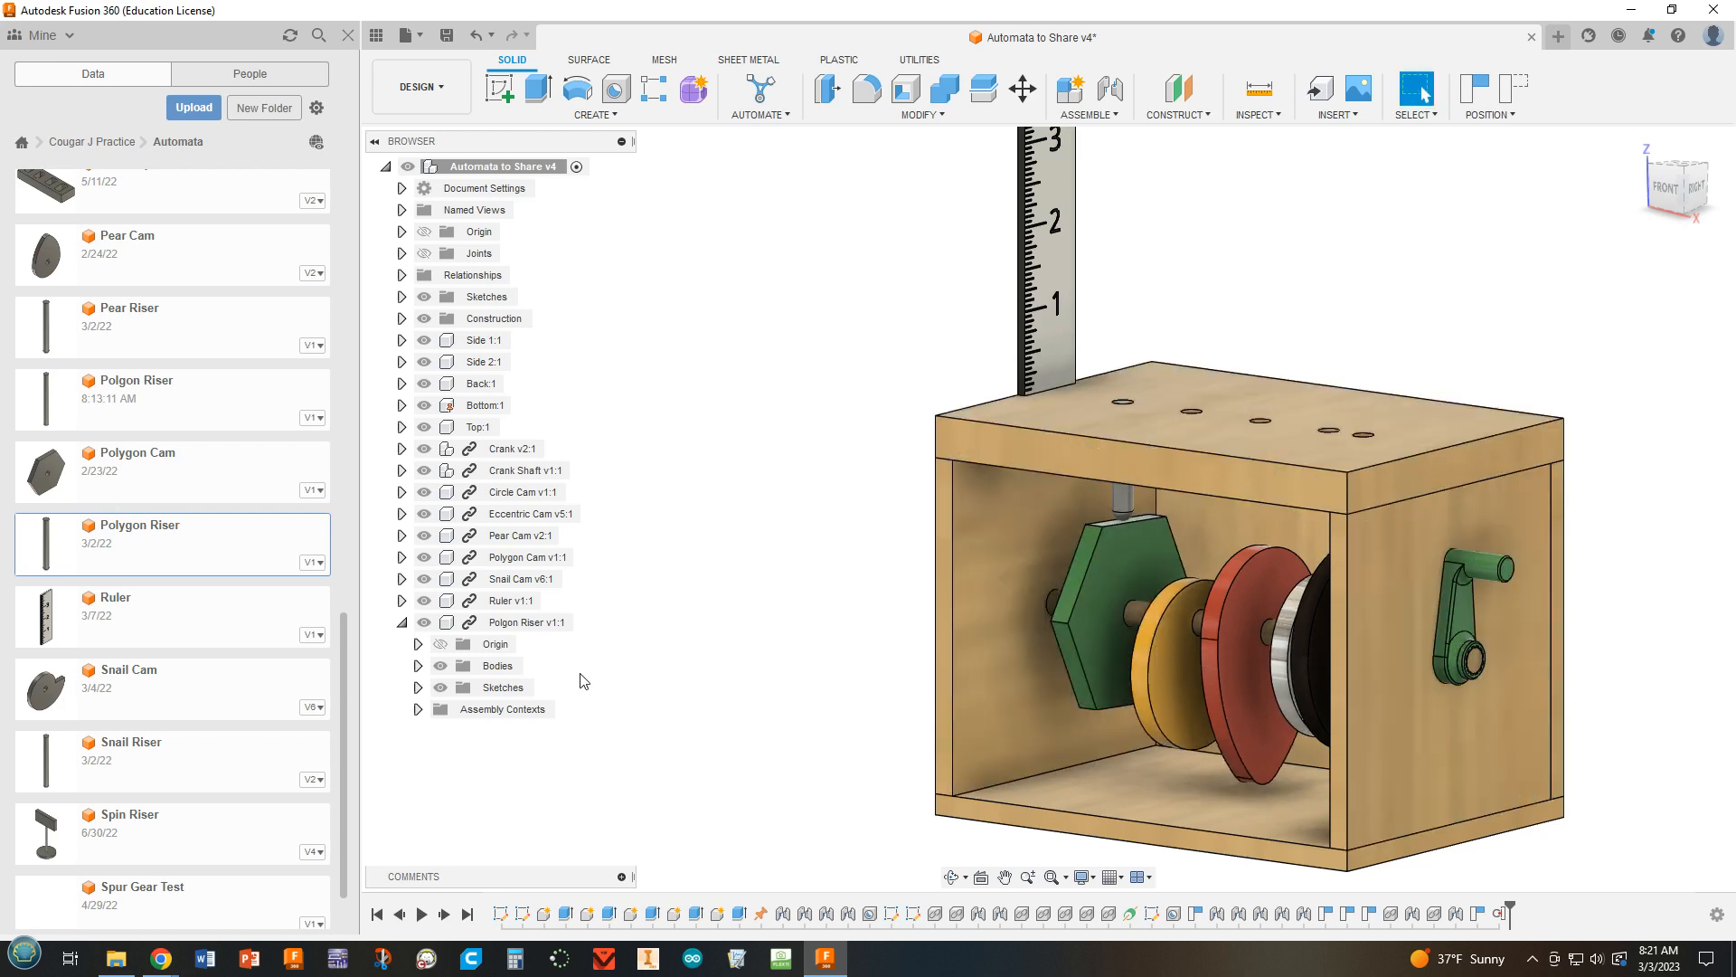
Step: Collapse the Polgon Riser component in the browser, and hide and show it again to identify it in the box
click(403, 623)
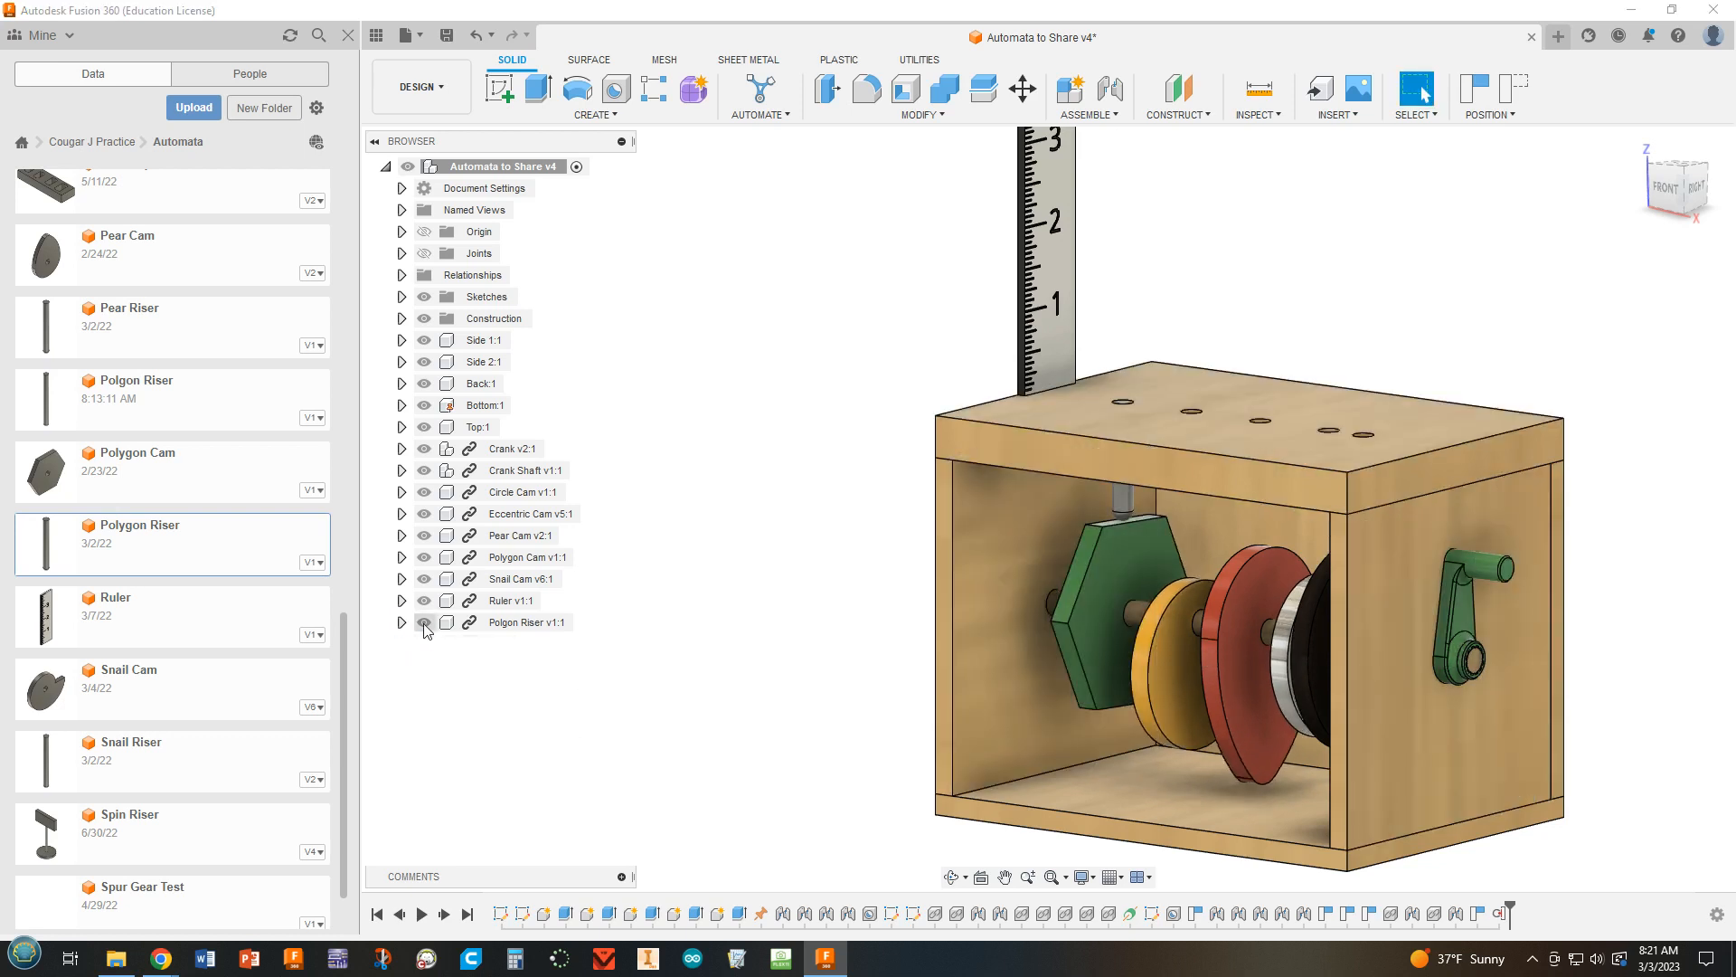
click(424, 622)
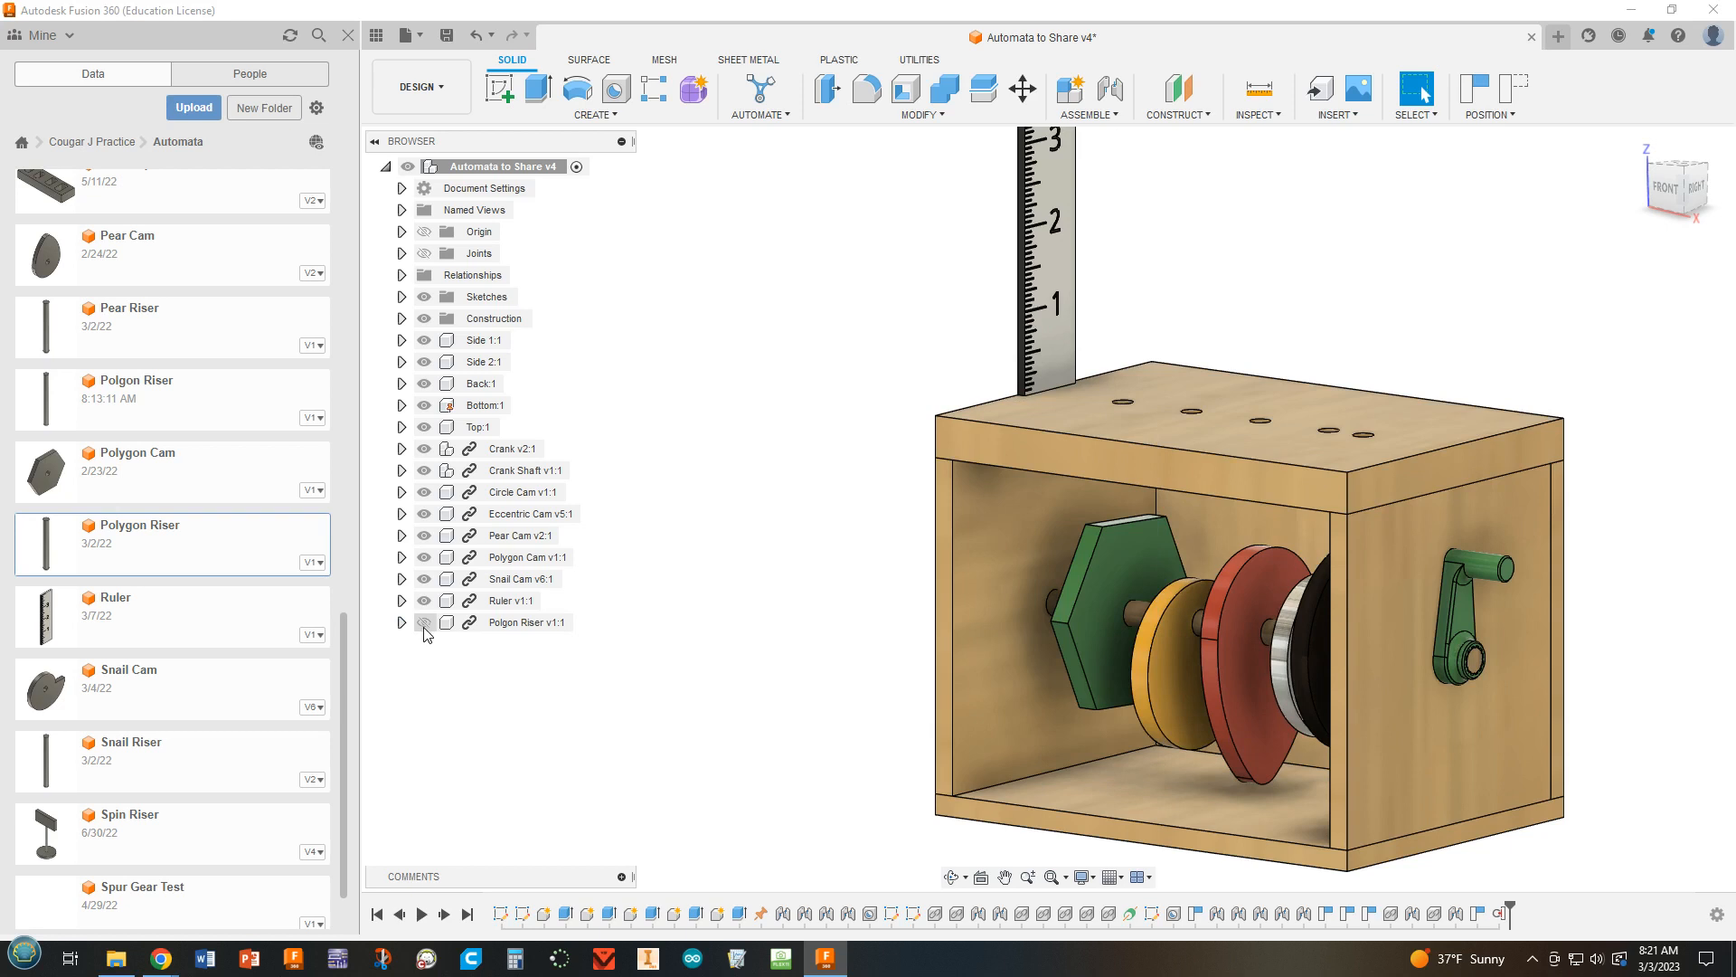
click(424, 626)
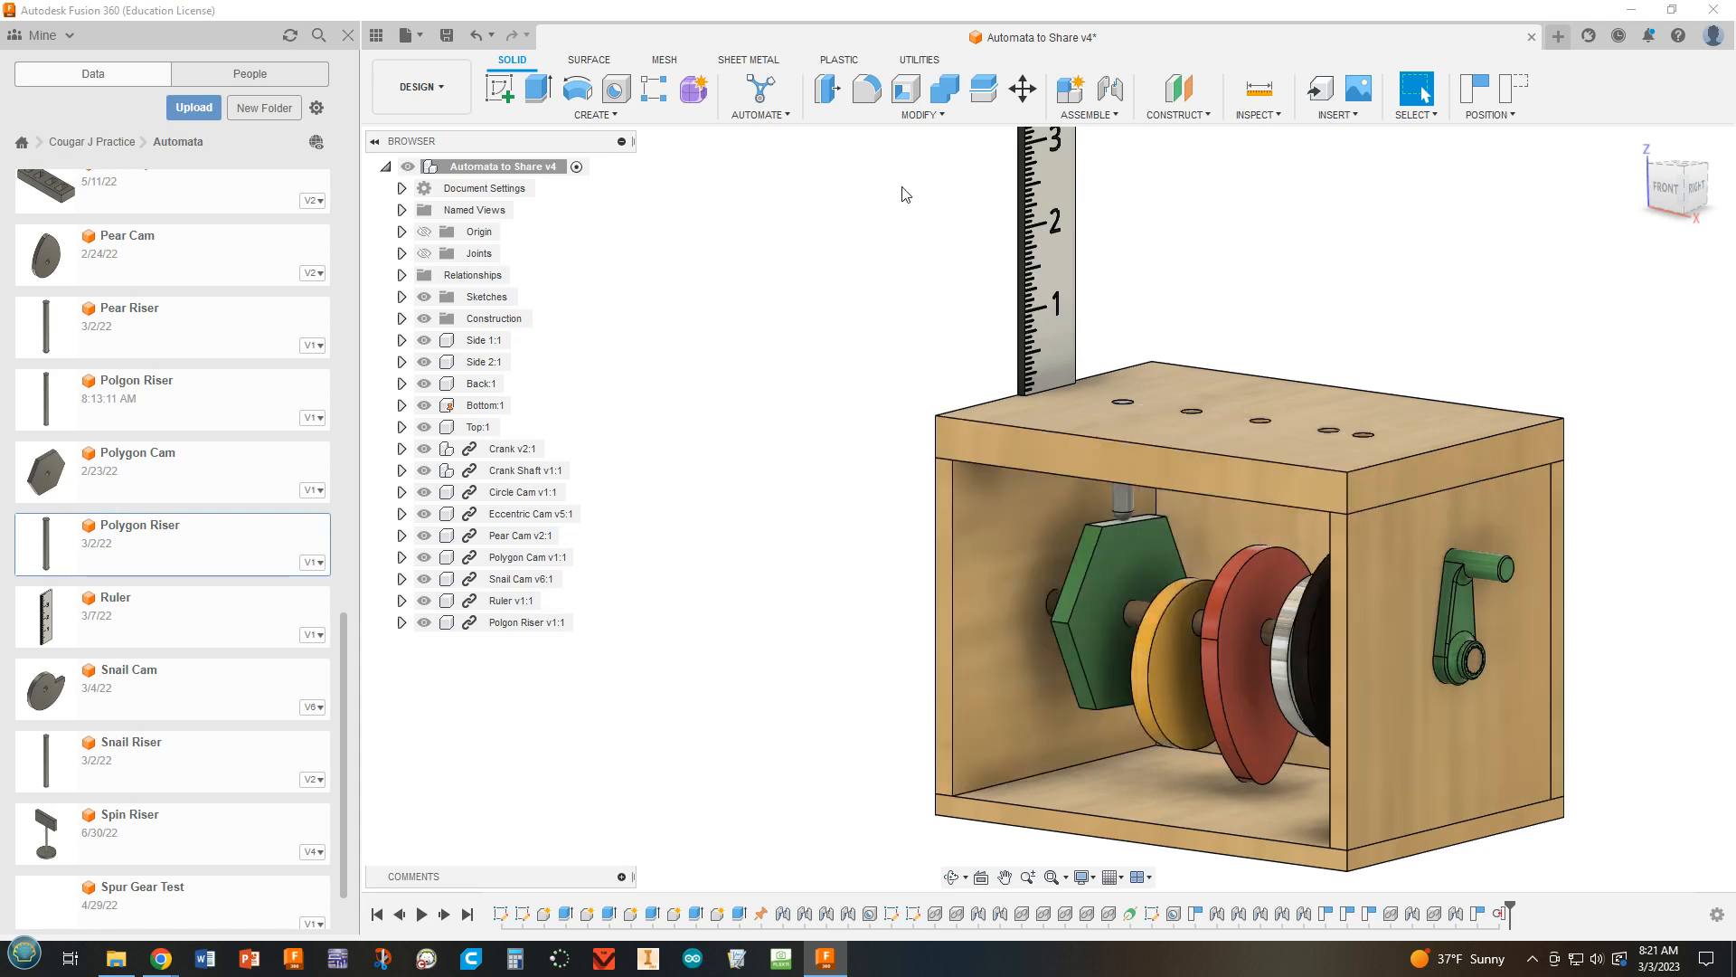
shift+middle_drag(891, 325, 851, 320)
key(Escape)
middle_drag(918, 415, 841, 318)
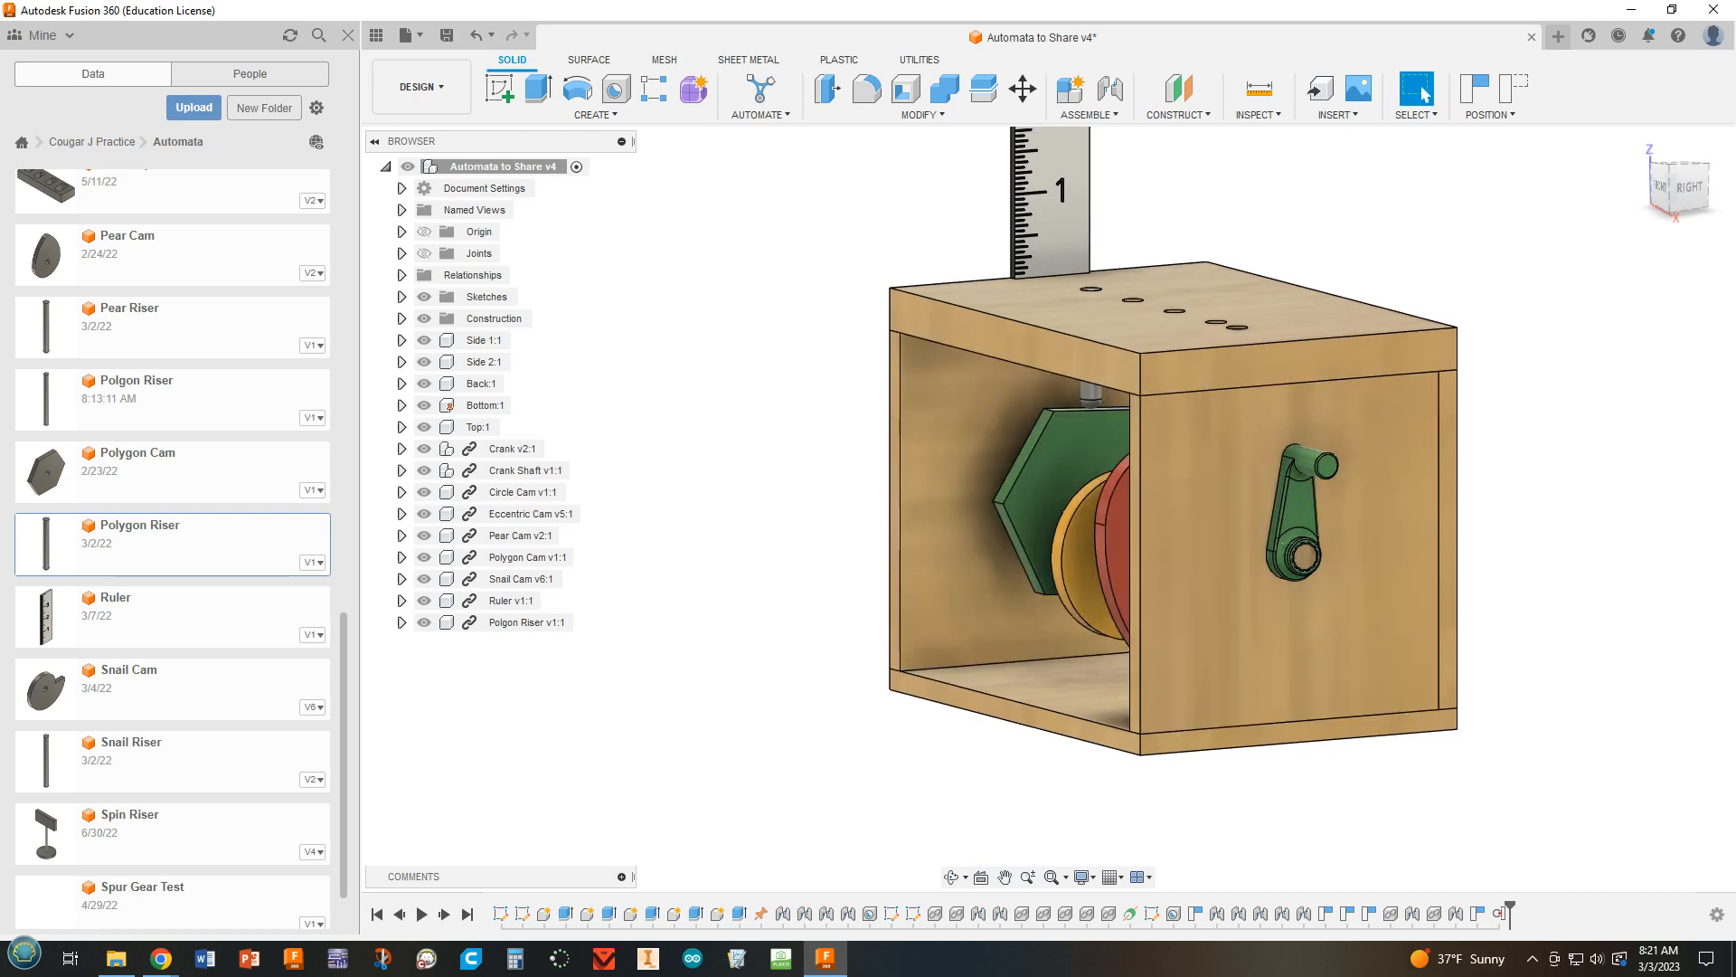